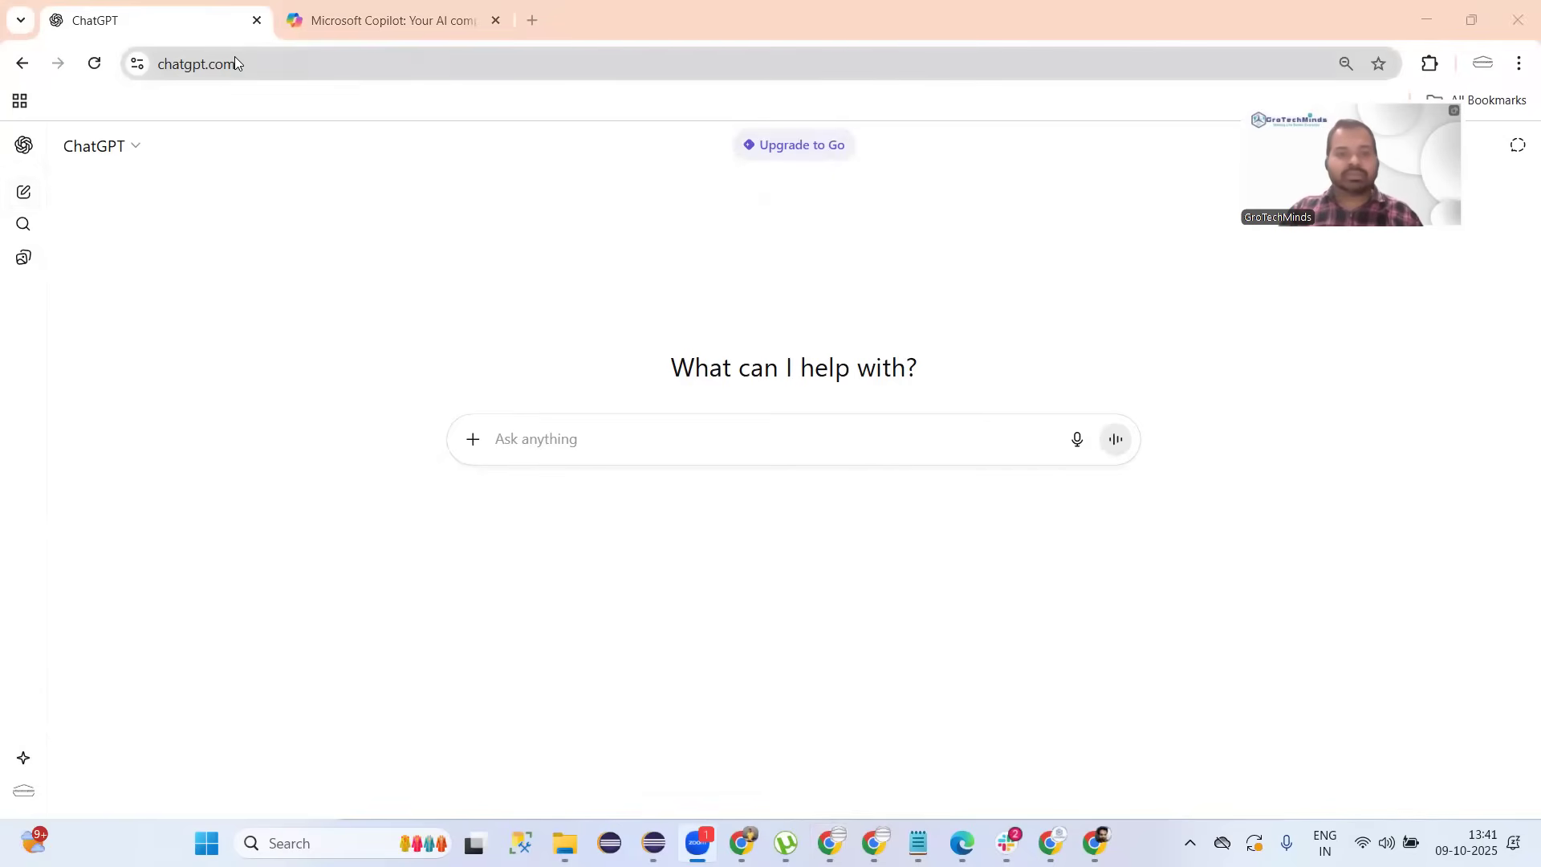
Write 'can you please help me in reversing the String in Java?' in ChatGPT and copy it.
{"action": "left_click", "coordinate": [198, 26]}
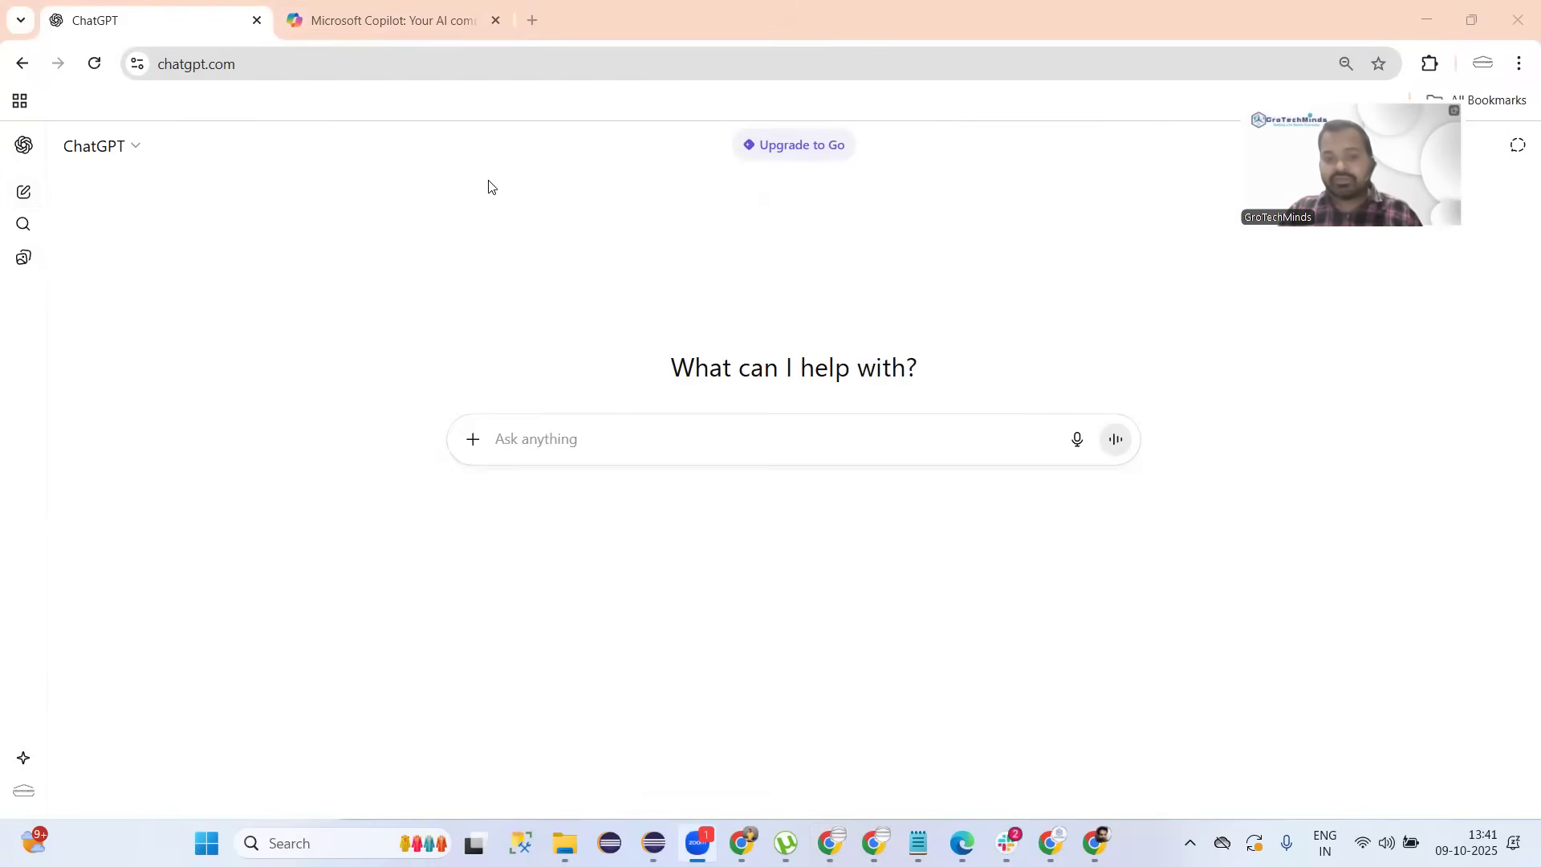
{"action": "left_click", "coordinate": [533, 438]}
{"action": "type", "text": "c"}
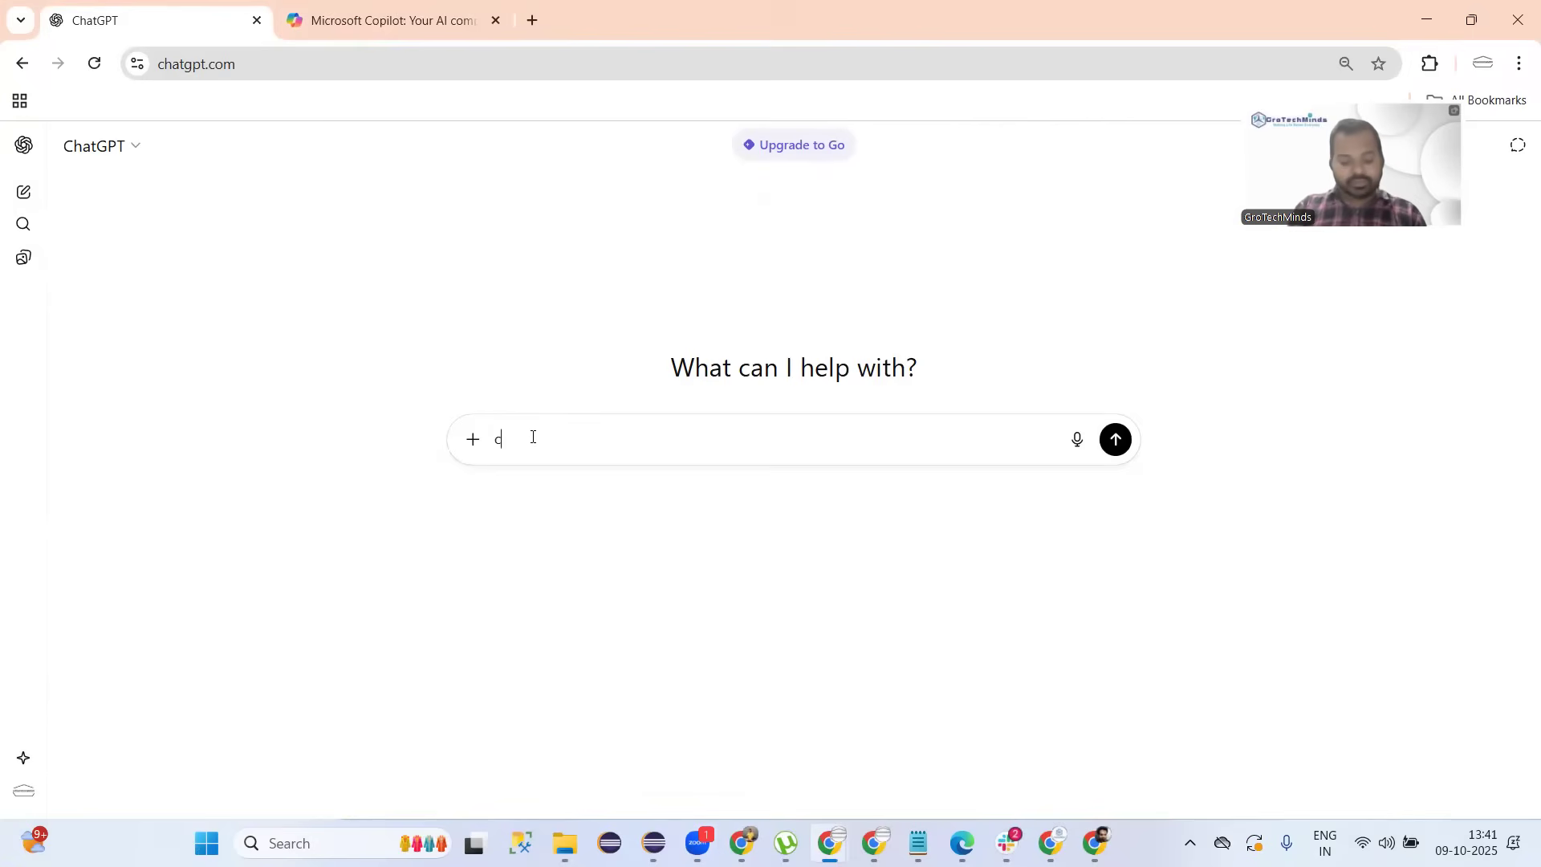
{"action": "type", "text": "an you please gene"}
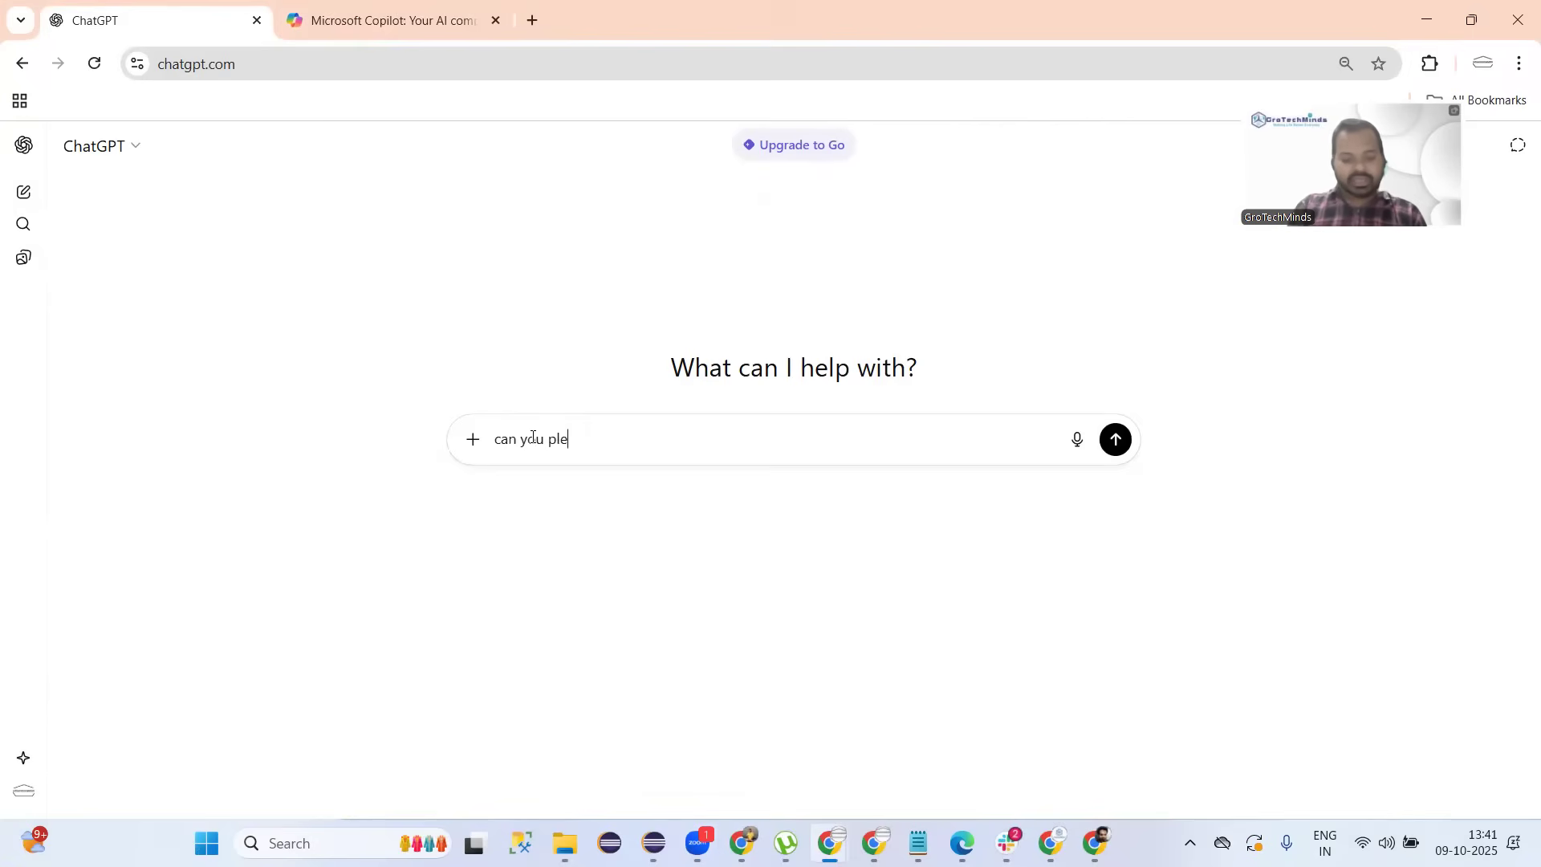
{"action": "key", "text": "BackSpace"}
{"action": "key", "text": "BackSpace"}
{"action": "key", "text": "BackSpace"}
{"action": "key", "text": "BackSpace"}
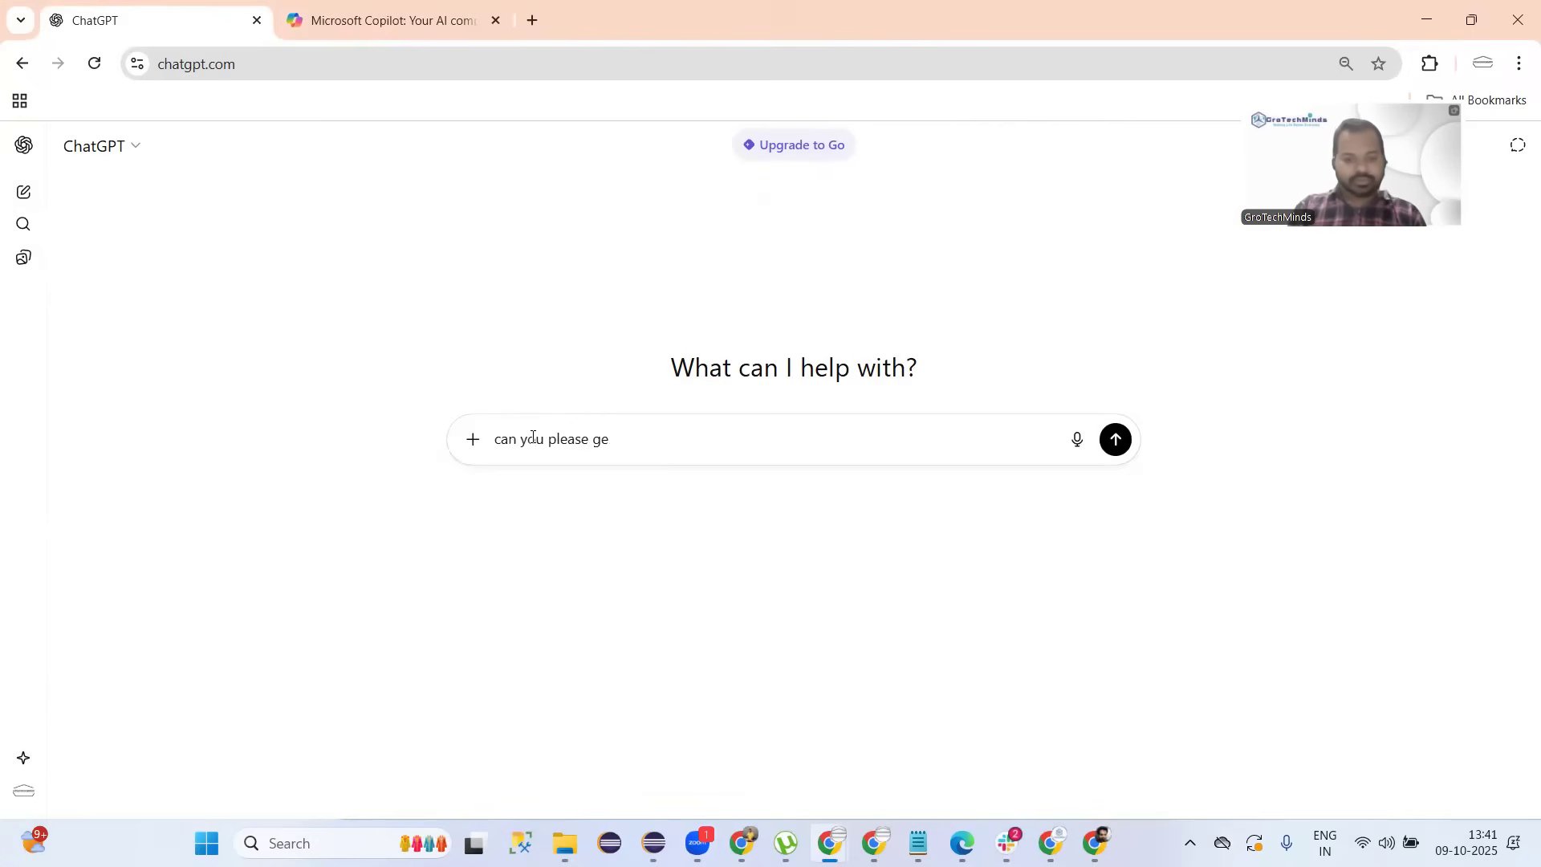
{"action": "type", "text": "help me "}
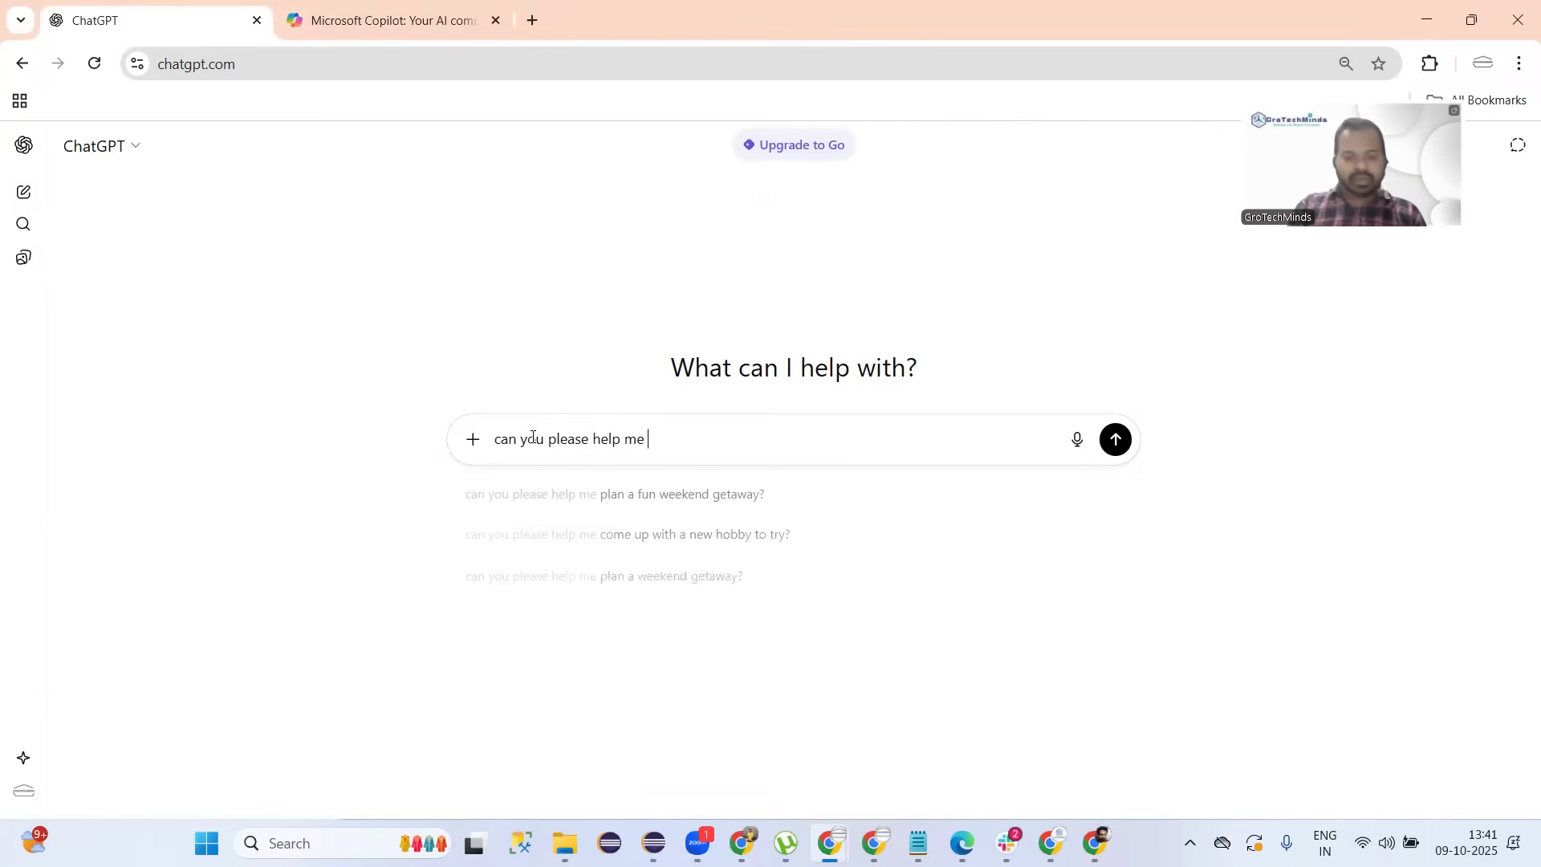
{"action": "type", "text": "in reversi"}
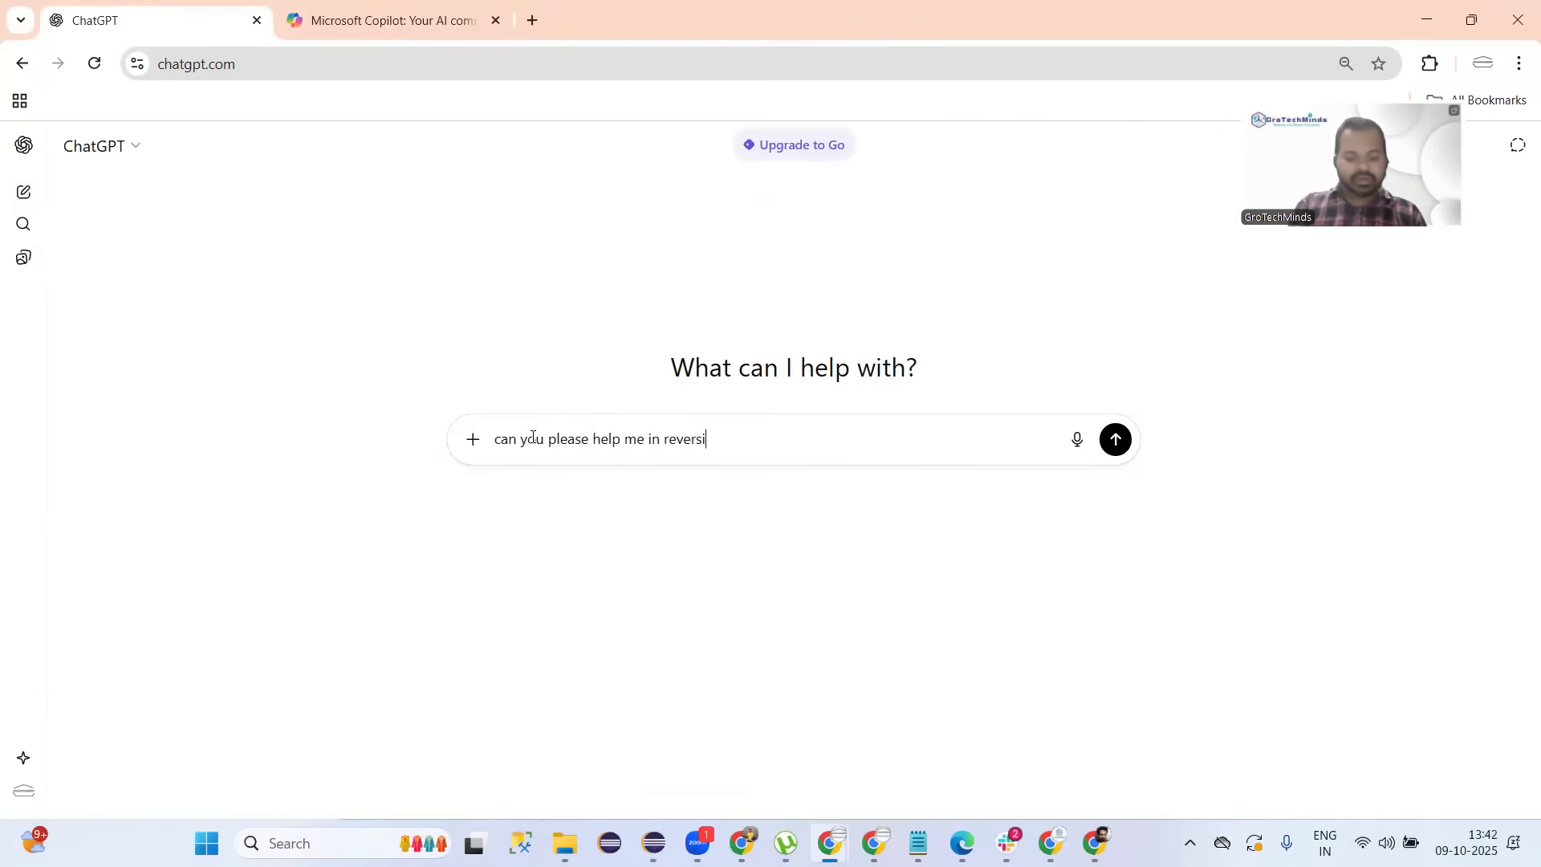
{"action": "type", "text": "ng the "}
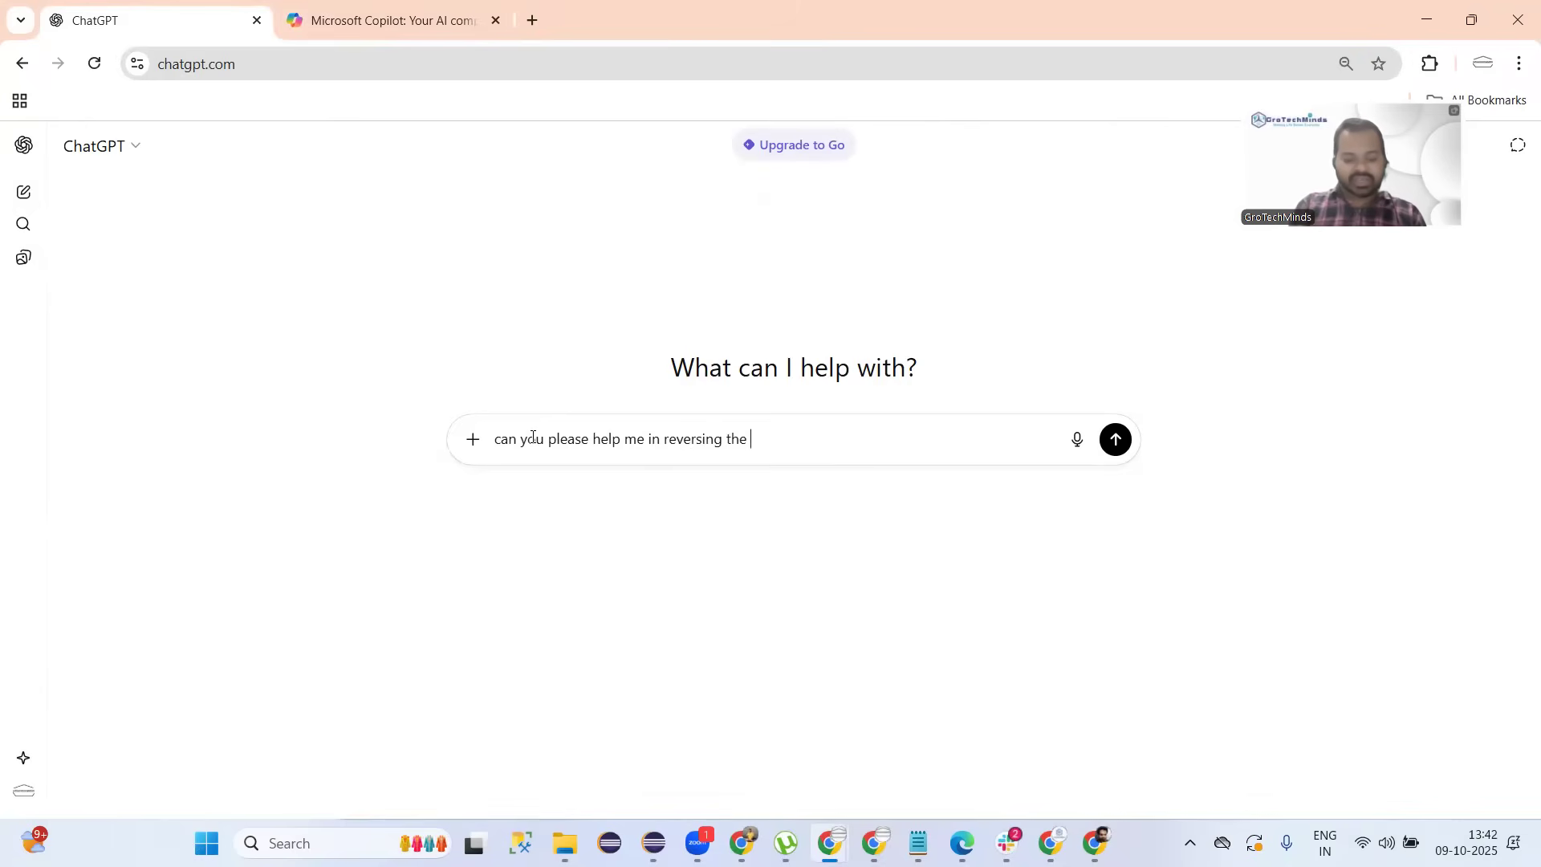
{"action": "type", "text": "String in Java?"}
{"action": "key", "text": "ctrl+a"}
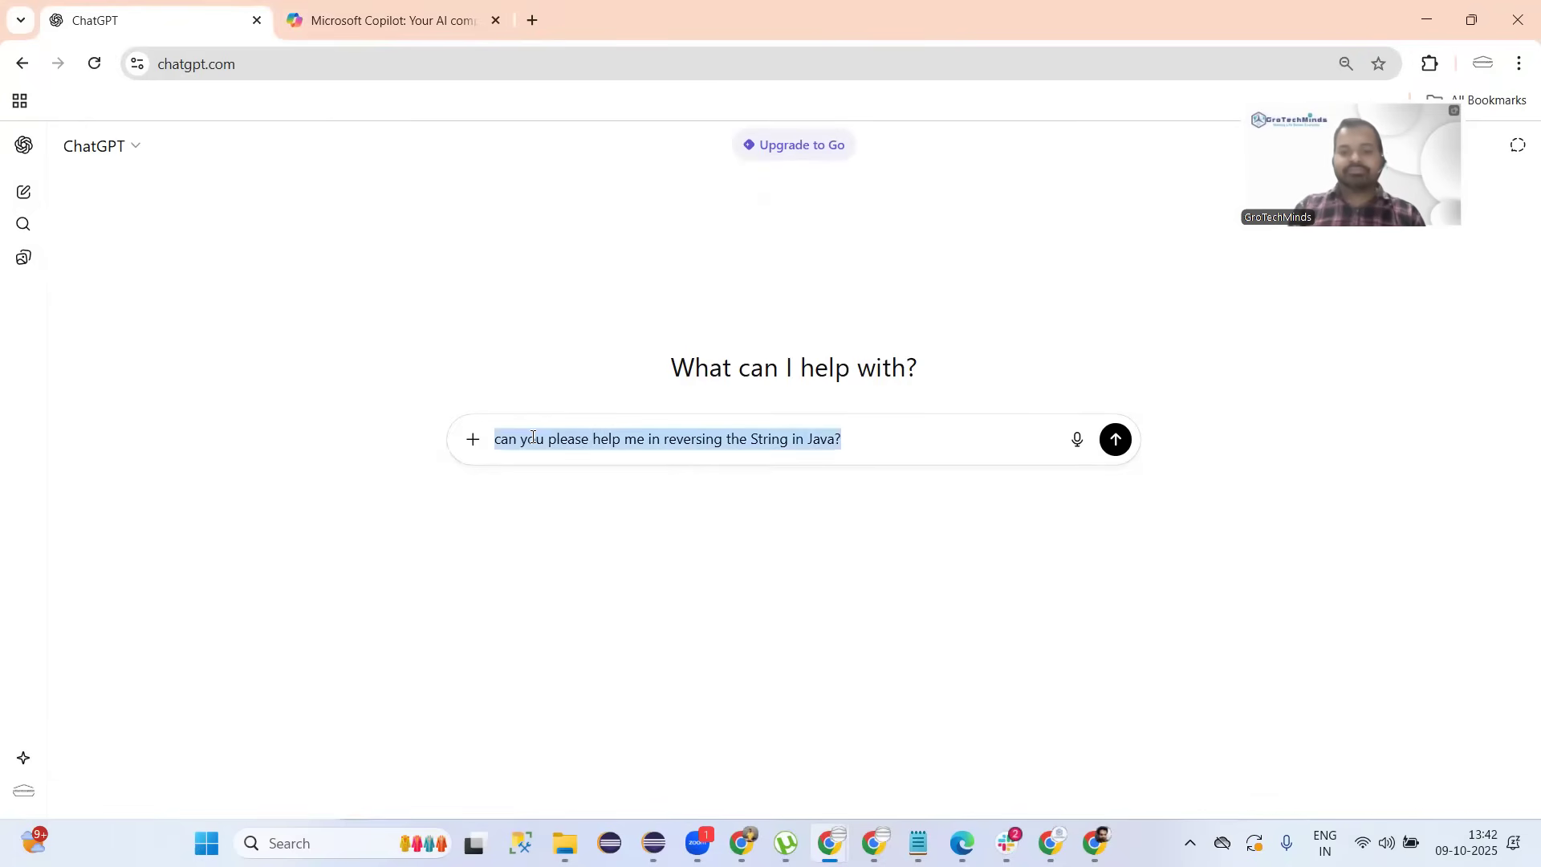
{"action": "key", "text": "ctrl+c"}
Paste and send the String-reversal question in Copilot, then submit the same question in ChatGPT.
{"action": "left_click", "coordinate": [406, 30]}
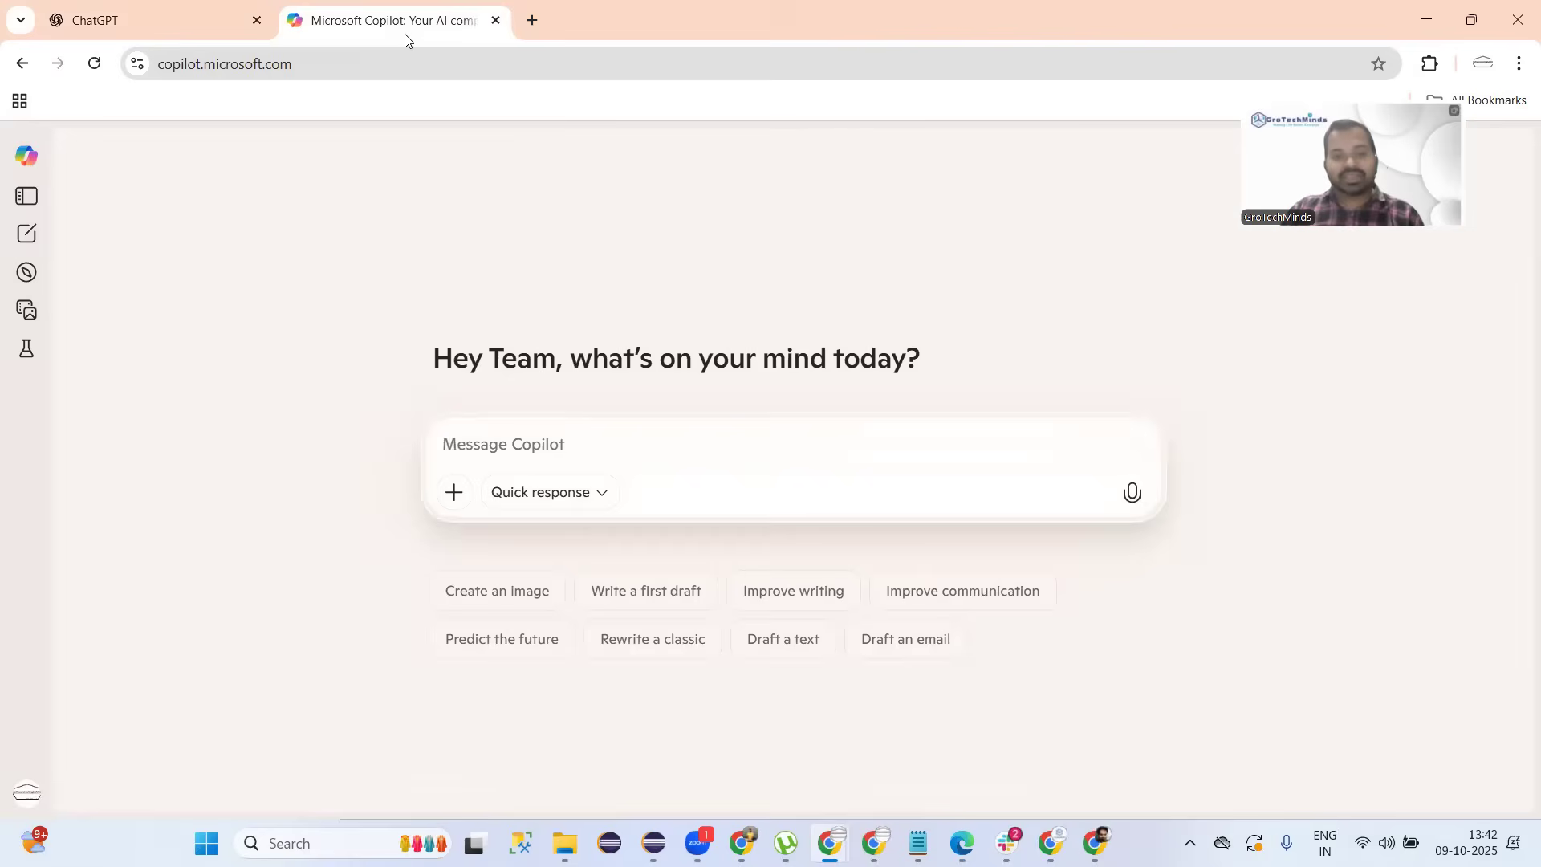
{"action": "left_click", "coordinate": [544, 440]}
{"action": "key", "text": "ctrl+v"}
{"action": "key", "text": "Return"}
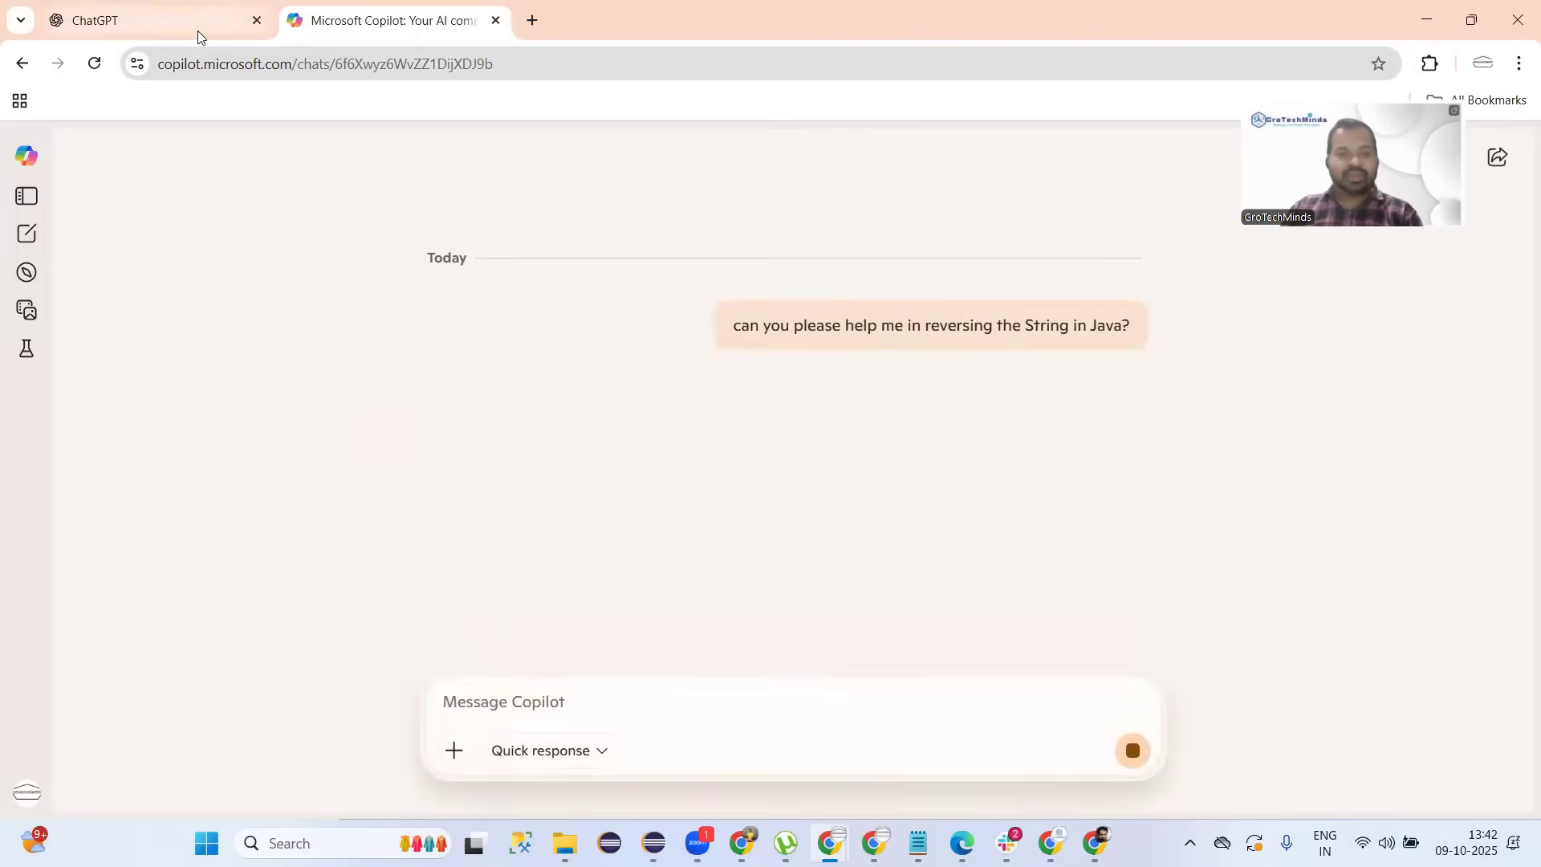
{"action": "left_click", "coordinate": [198, 30]}
{"action": "key", "text": "Return"}
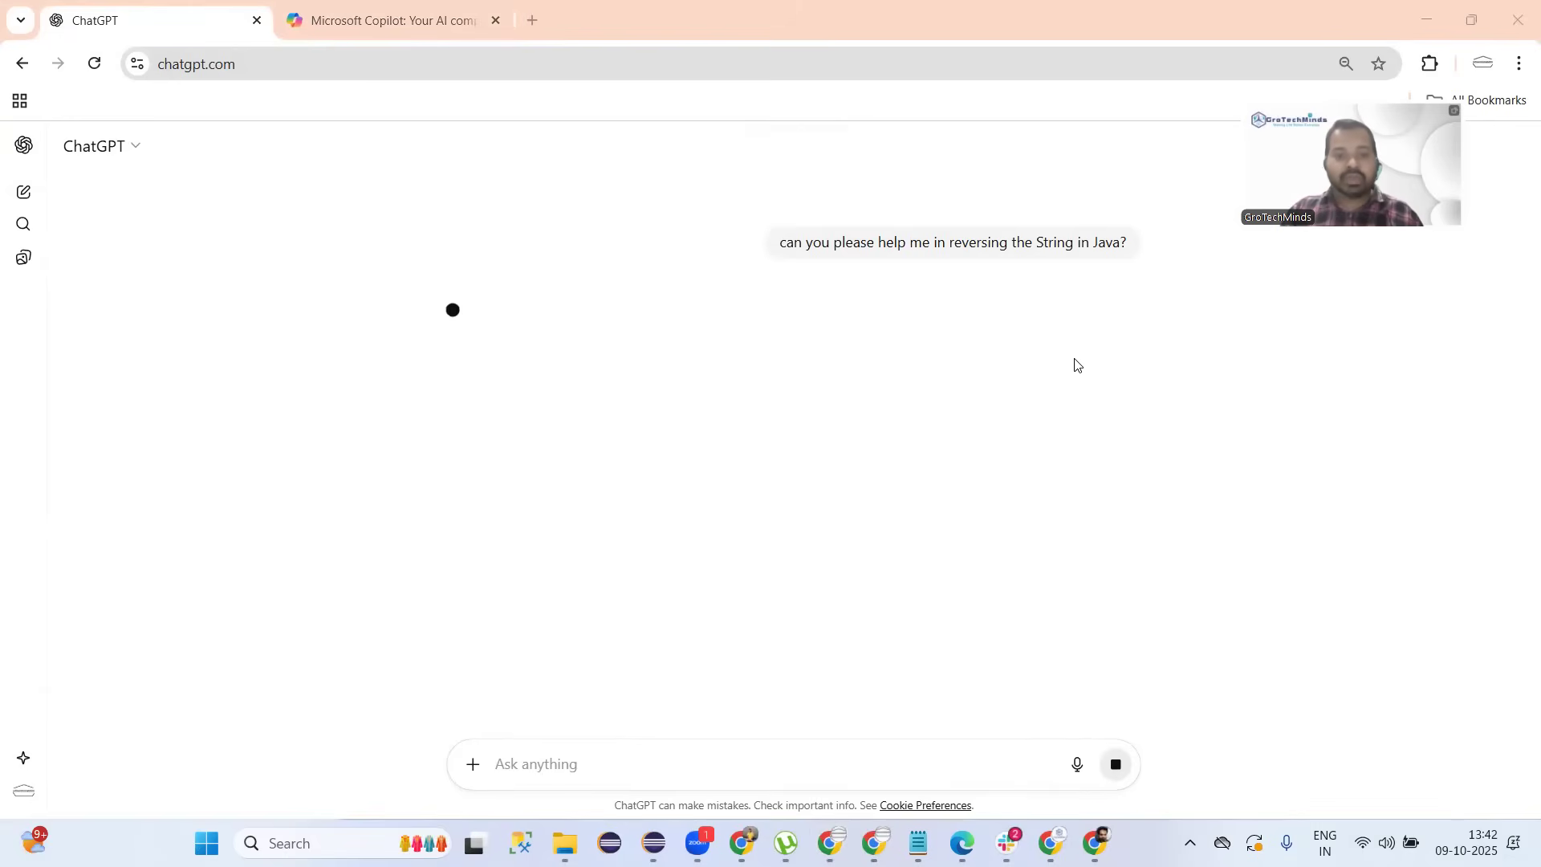
Glance at Copilot's reply, then scroll ChatGPT's answer to the StringBuilder example outputting sdniMhceTorG.
{"action": "left_click", "coordinate": [393, 21]}
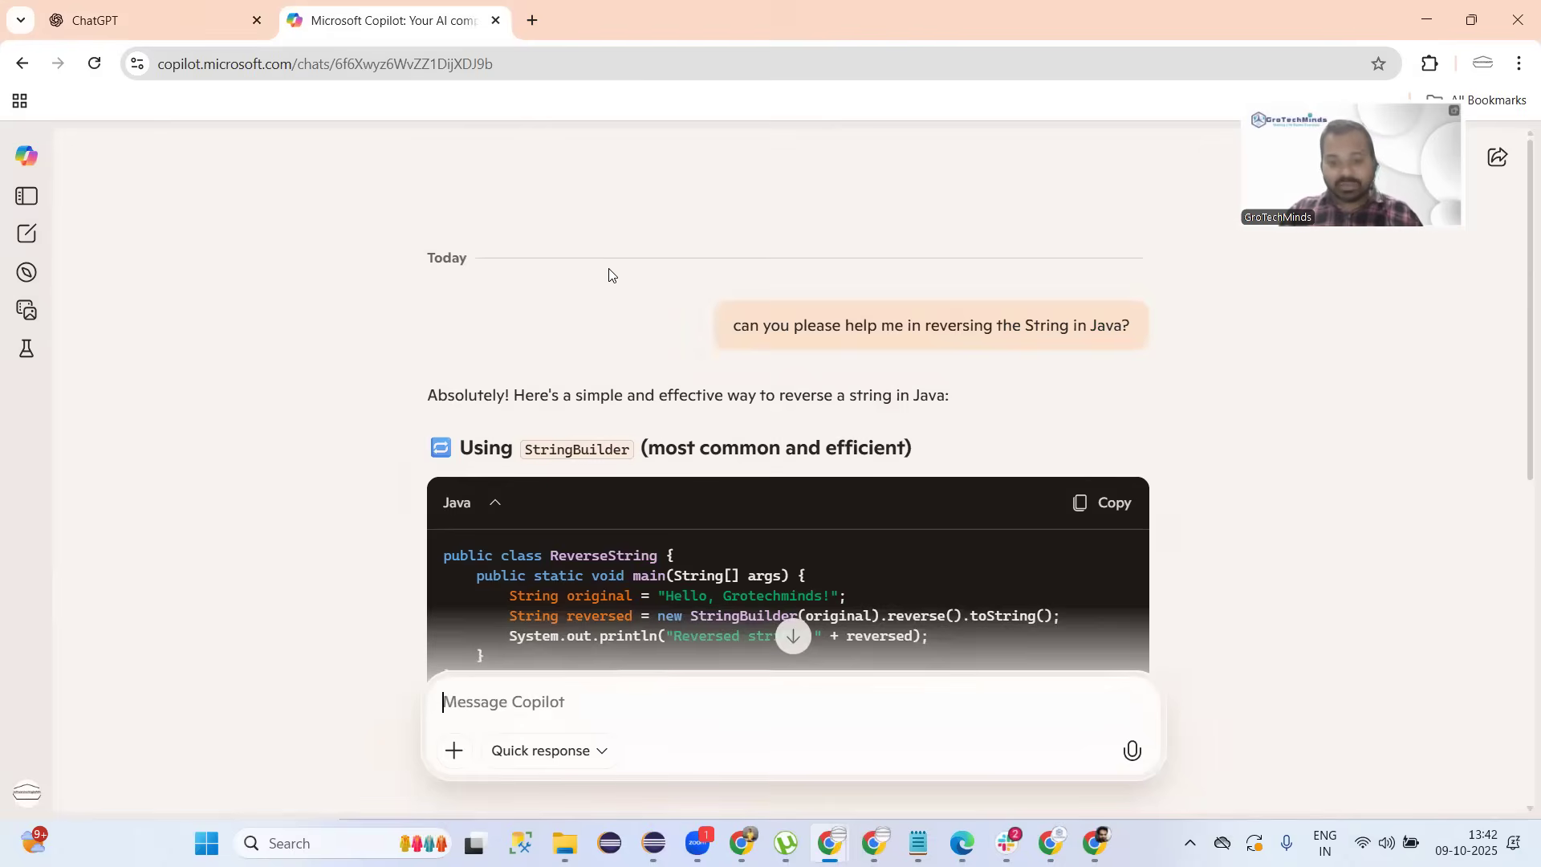
{"action": "left_click", "coordinate": [228, 34]}
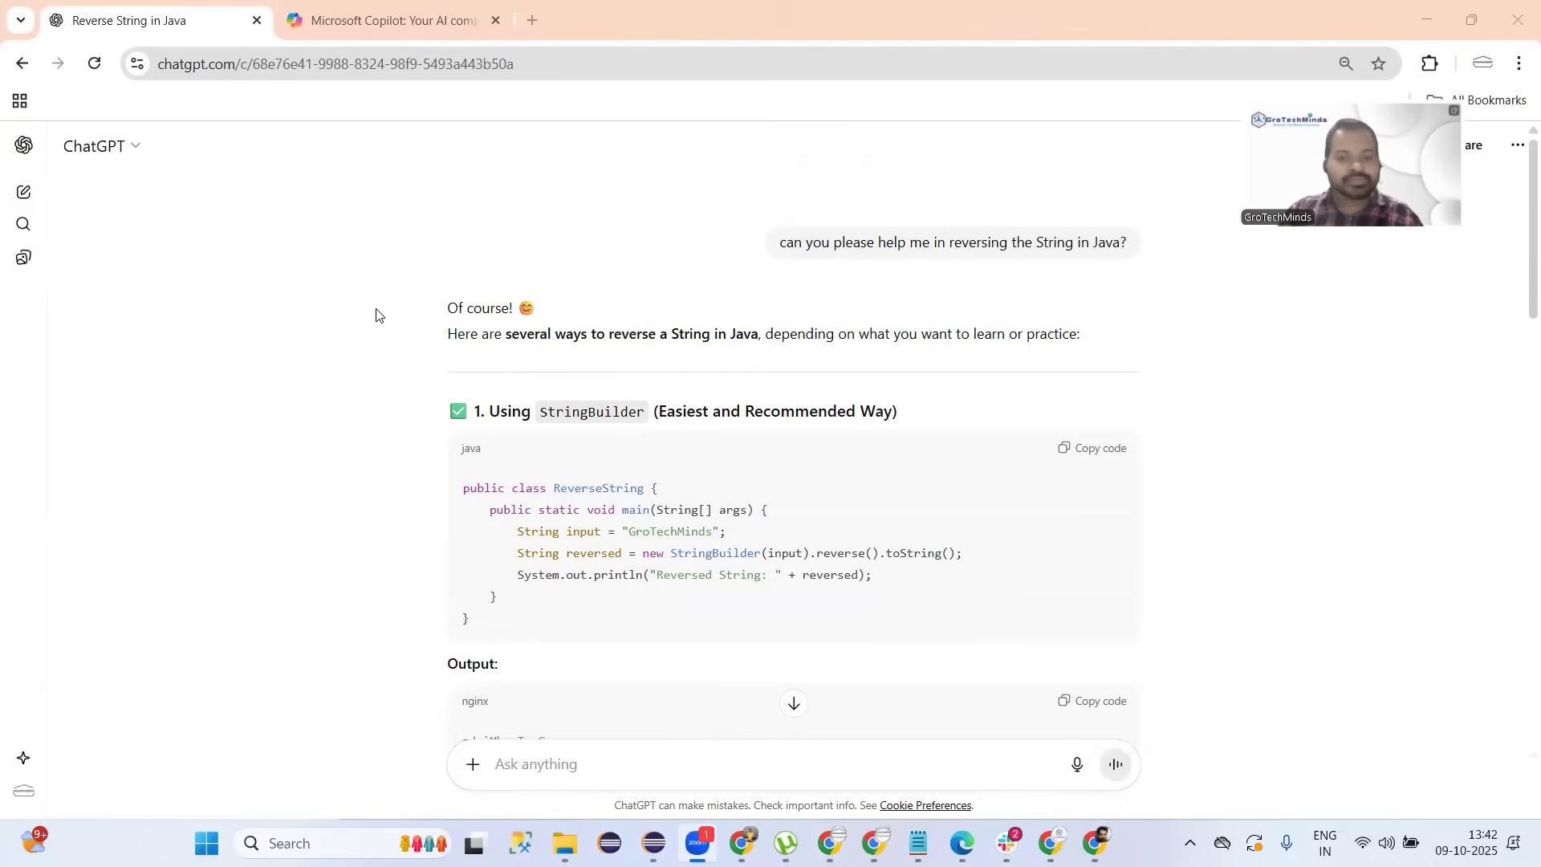
{"action": "scroll", "coordinate": [378, 313], "scroll_direction": "down", "scroll_amount": 1}
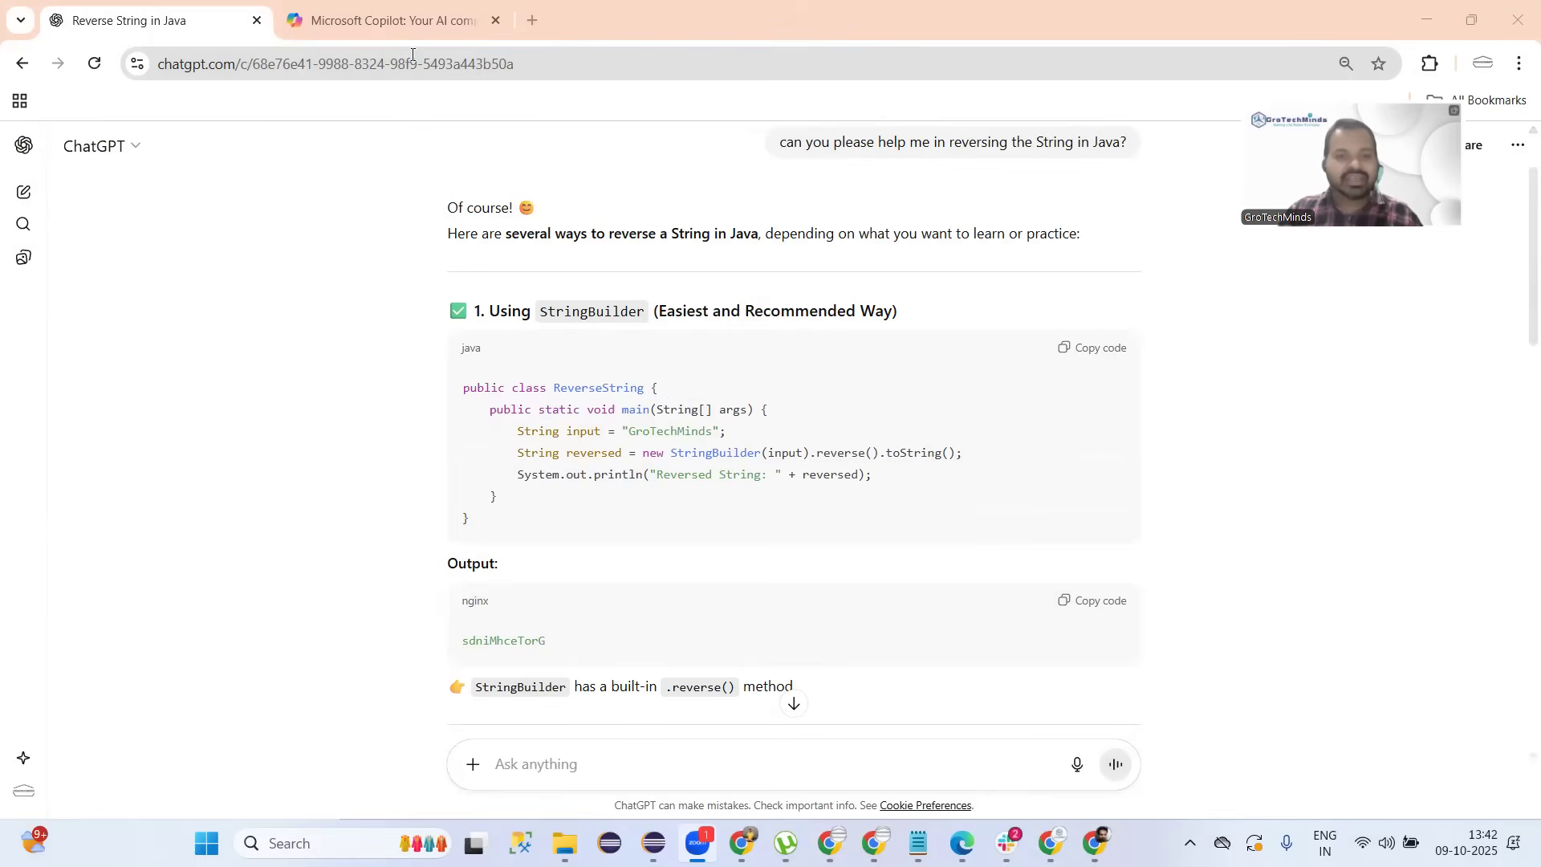
Scroll through Copilot's StringBuilder and loop examples and compare them against ChatGPT's highlighted StringBuilder code.
{"action": "left_click", "coordinate": [393, 30]}
{"action": "scroll", "coordinate": [617, 312], "scroll_direction": "down", "scroll_amount": 2}
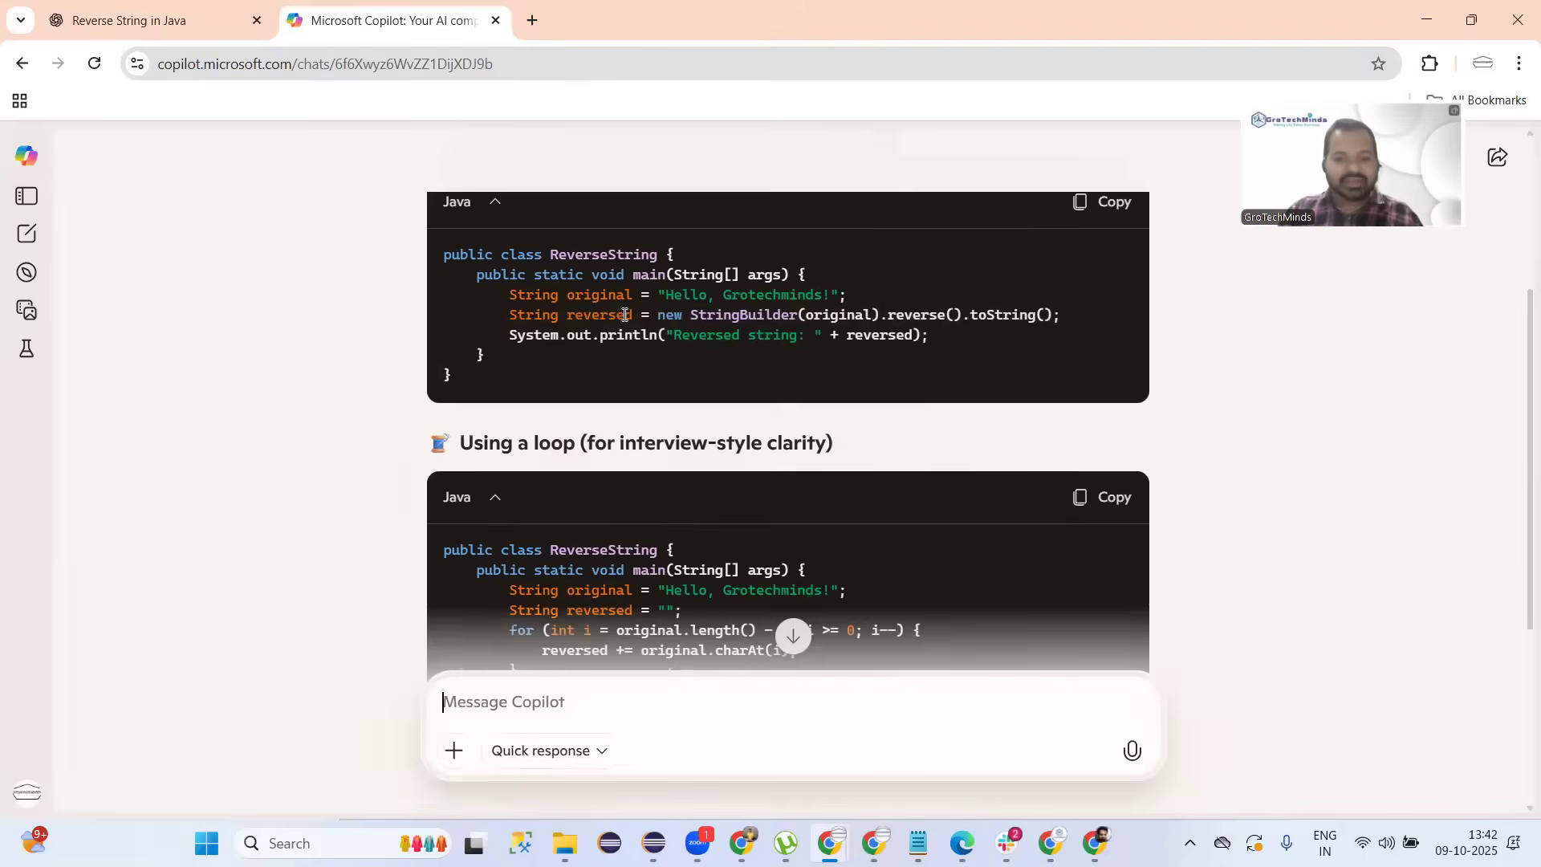
{"action": "scroll", "coordinate": [625, 314], "scroll_direction": "up", "scroll_amount": 2}
{"action": "scroll", "coordinate": [618, 332], "scroll_direction": "down", "scroll_amount": 2}
{"action": "scroll", "coordinate": [787, 347], "scroll_direction": "down", "scroll_amount": 2}
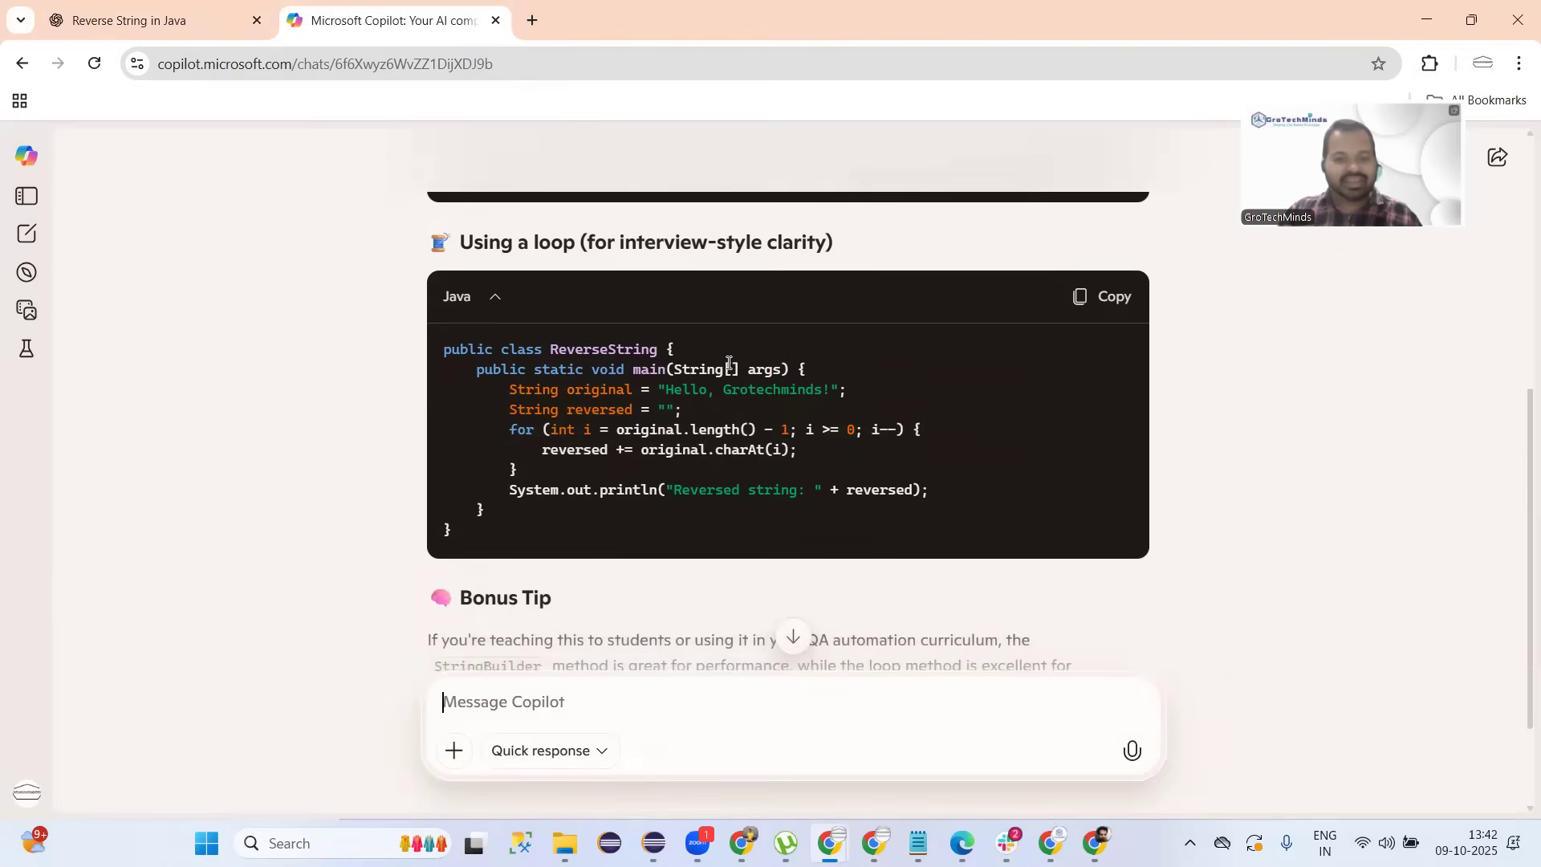
{"action": "scroll", "coordinate": [578, 394], "scroll_direction": "up", "scroll_amount": 3}
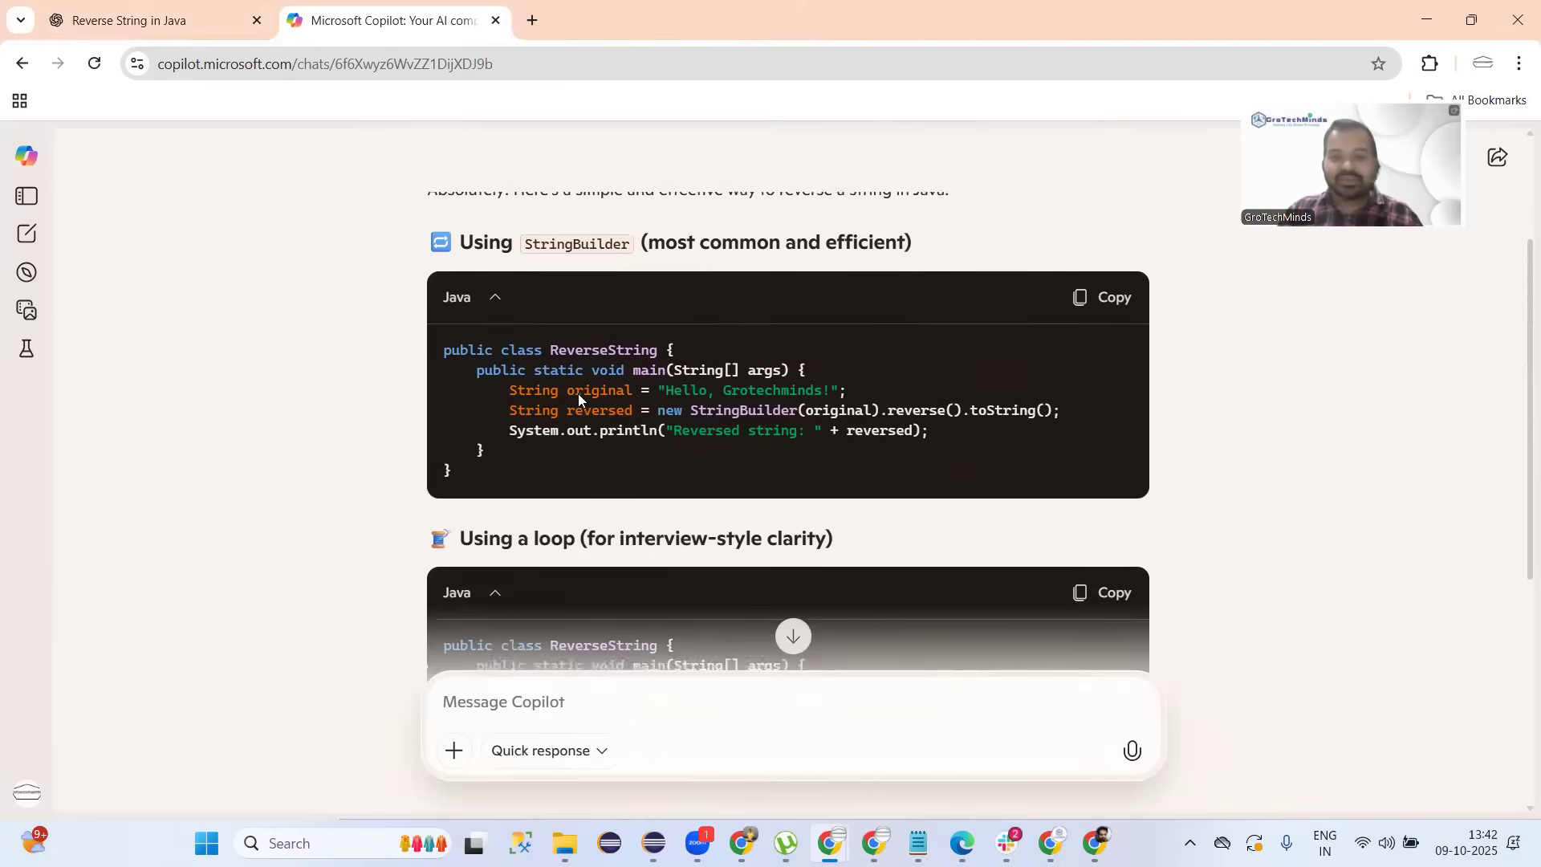
{"action": "left_click", "coordinate": [178, 25]}
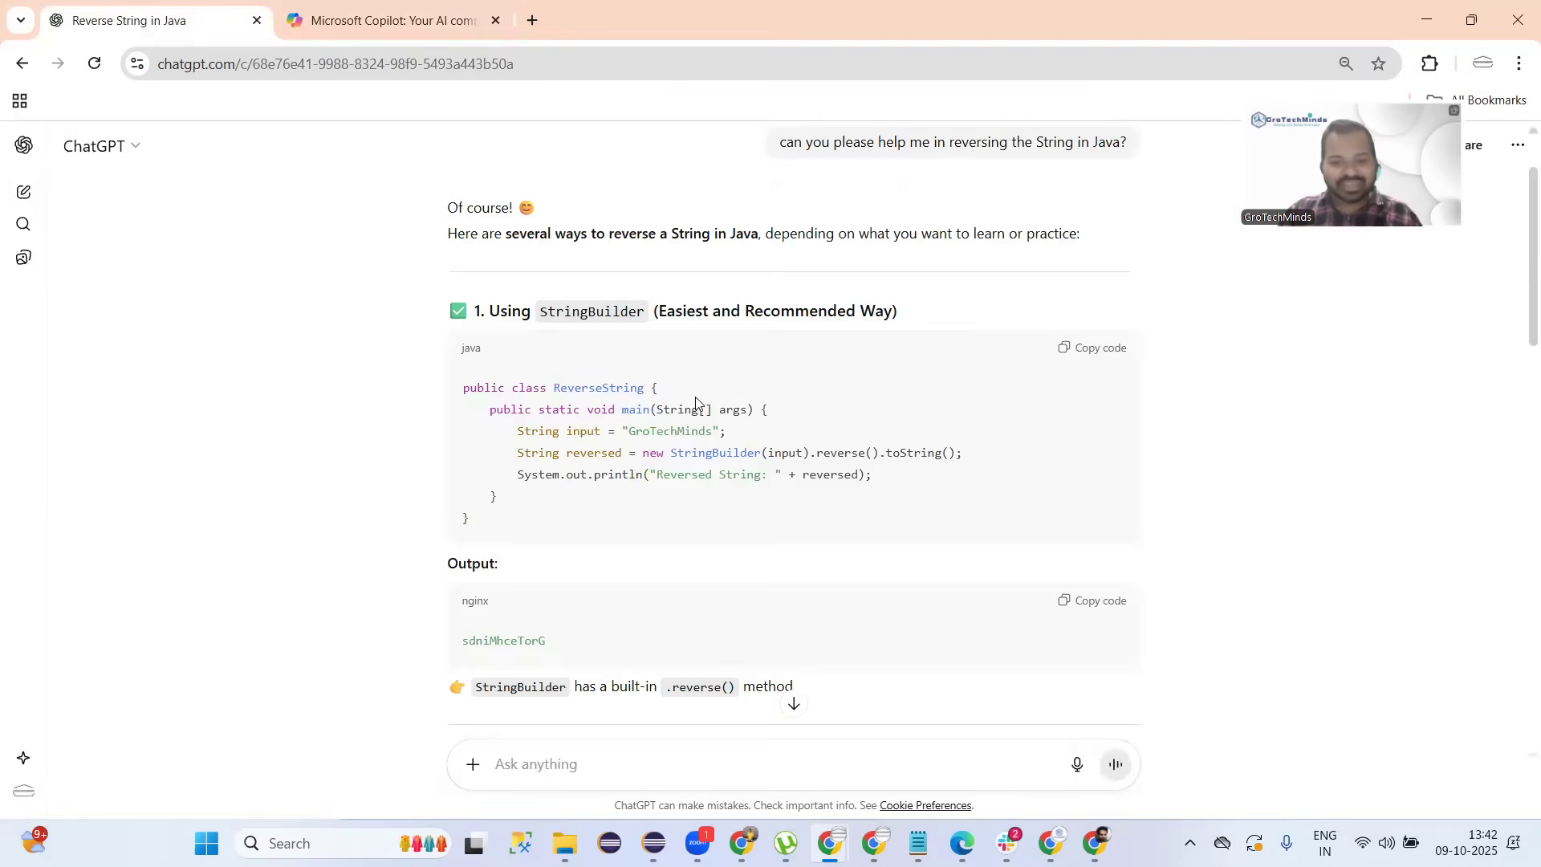
{"action": "left_click_drag", "start_coordinate": [442, 307], "coordinate": [398, 238]}
{"action": "left_click", "coordinate": [388, 24]}
{"action": "left_click", "coordinate": [340, 338]}
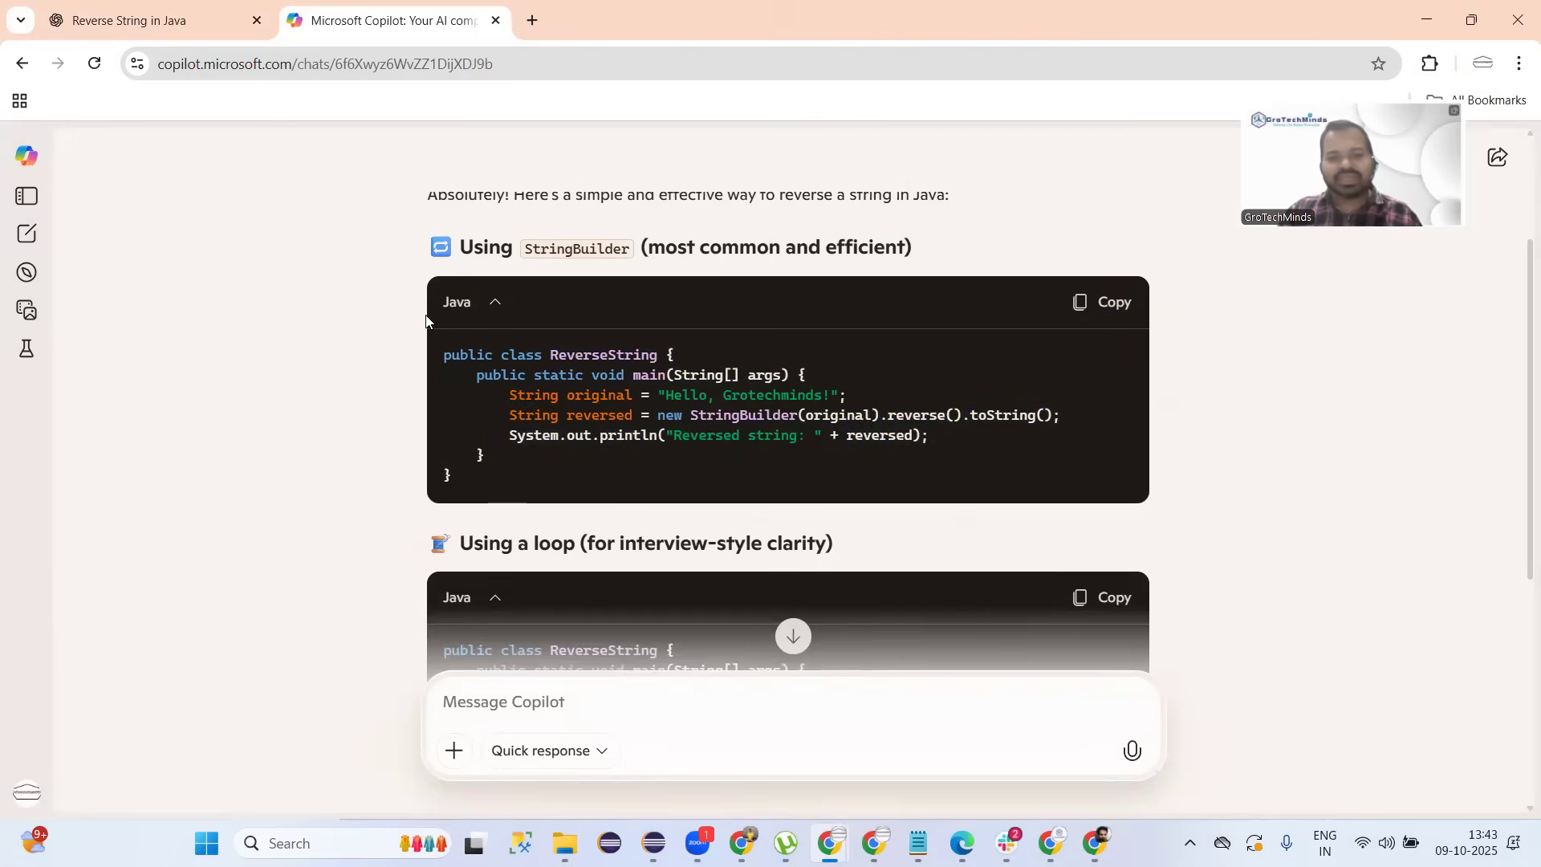
Scroll ChatGPT's answer to the for-loop example and highlight its GroTechMinds input string.
{"action": "left_click", "coordinate": [149, 22]}
{"action": "scroll", "coordinate": [482, 404], "scroll_direction": "down", "scroll_amount": 3}
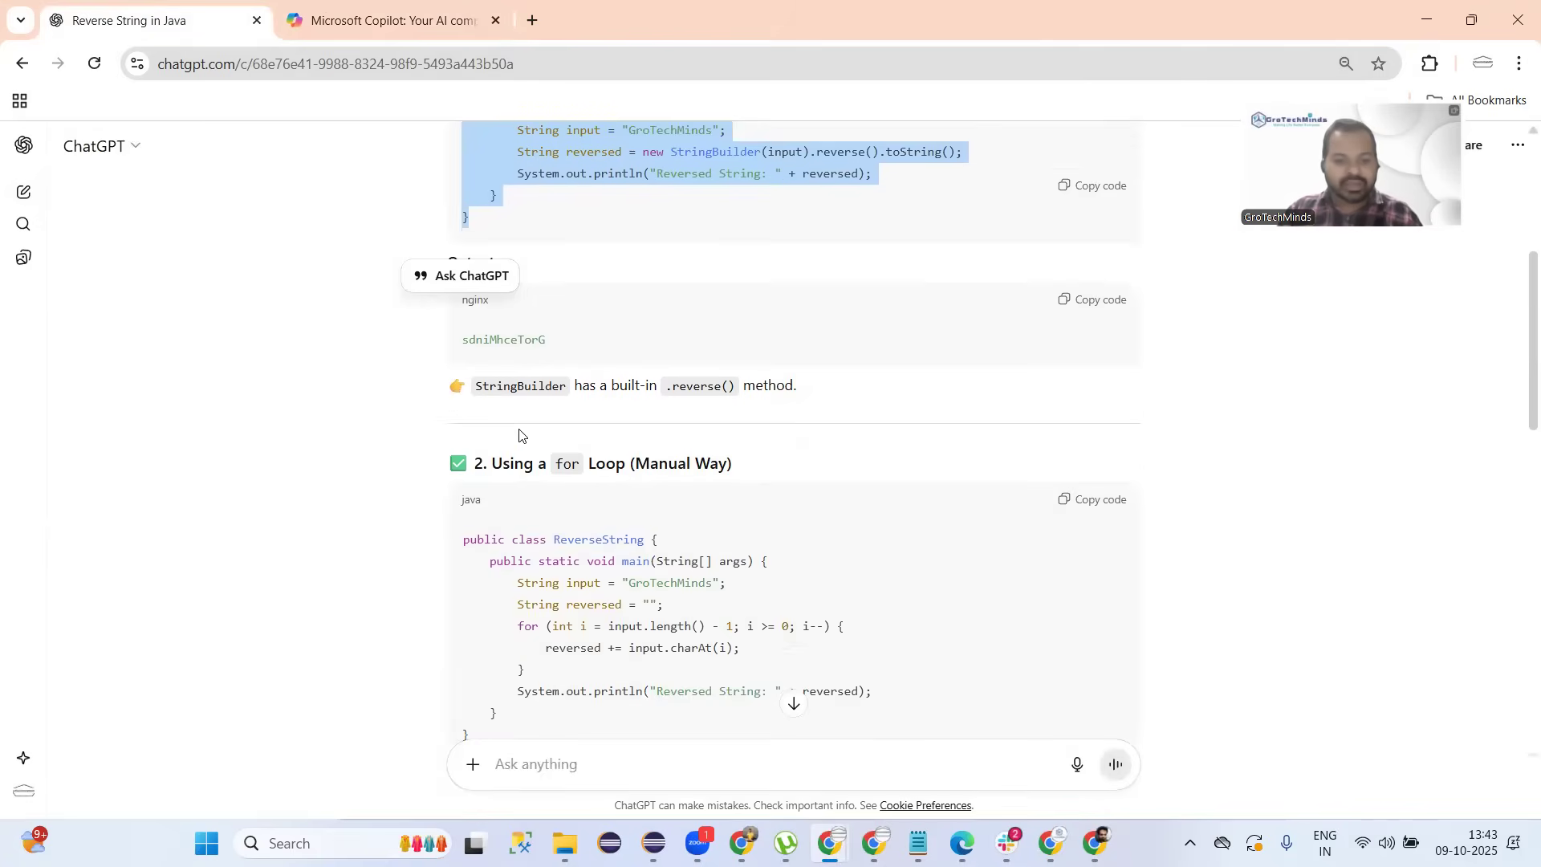
{"action": "scroll", "coordinate": [620, 447], "scroll_direction": "down", "scroll_amount": 2}
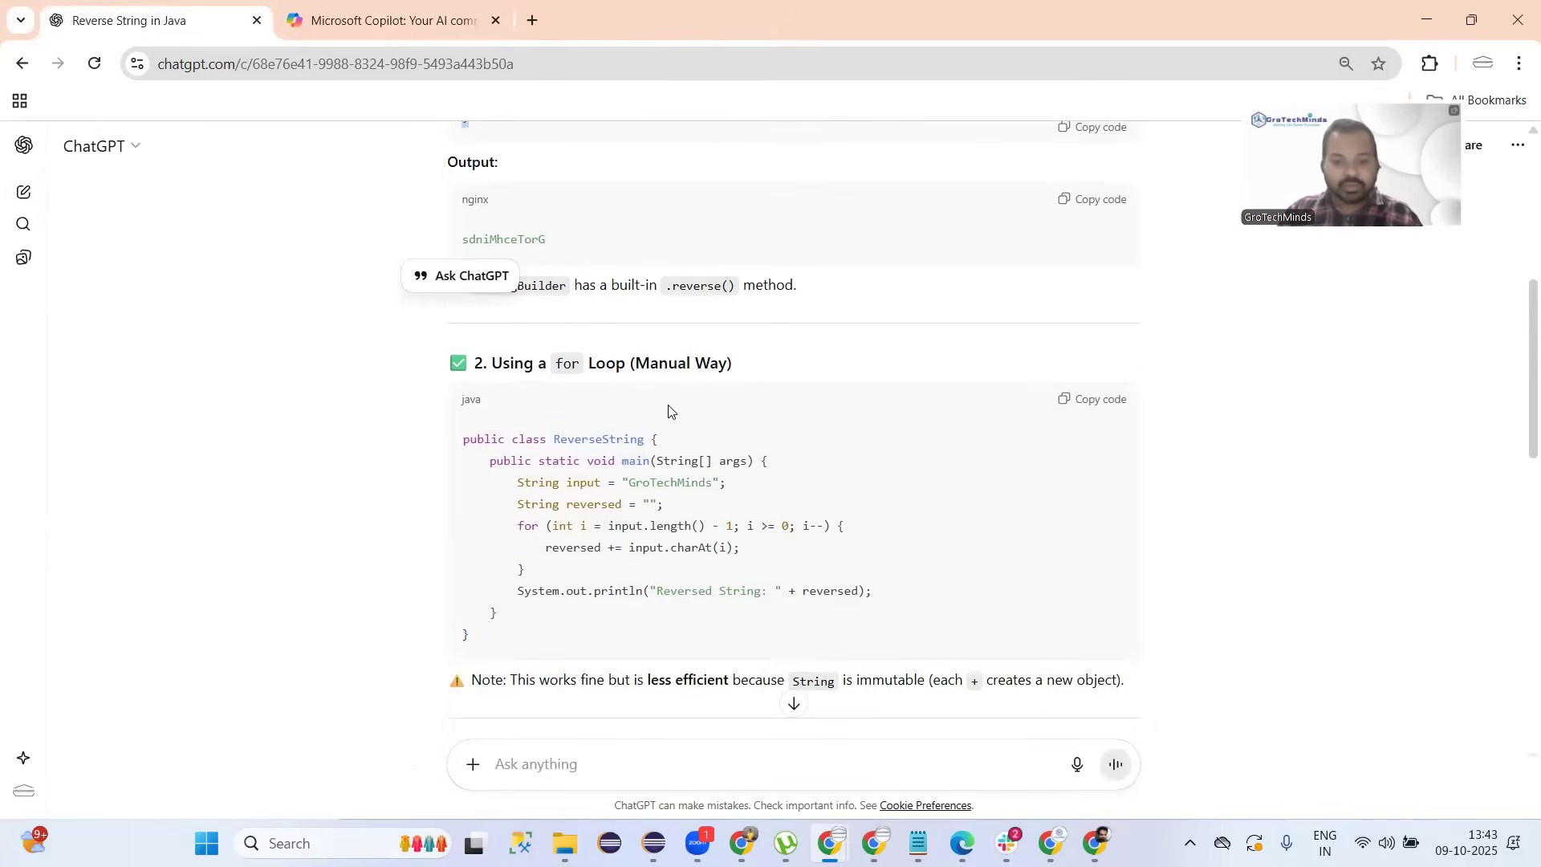
{"action": "double_click", "coordinate": [541, 483]}
{"action": "left_click", "coordinate": [695, 518]}
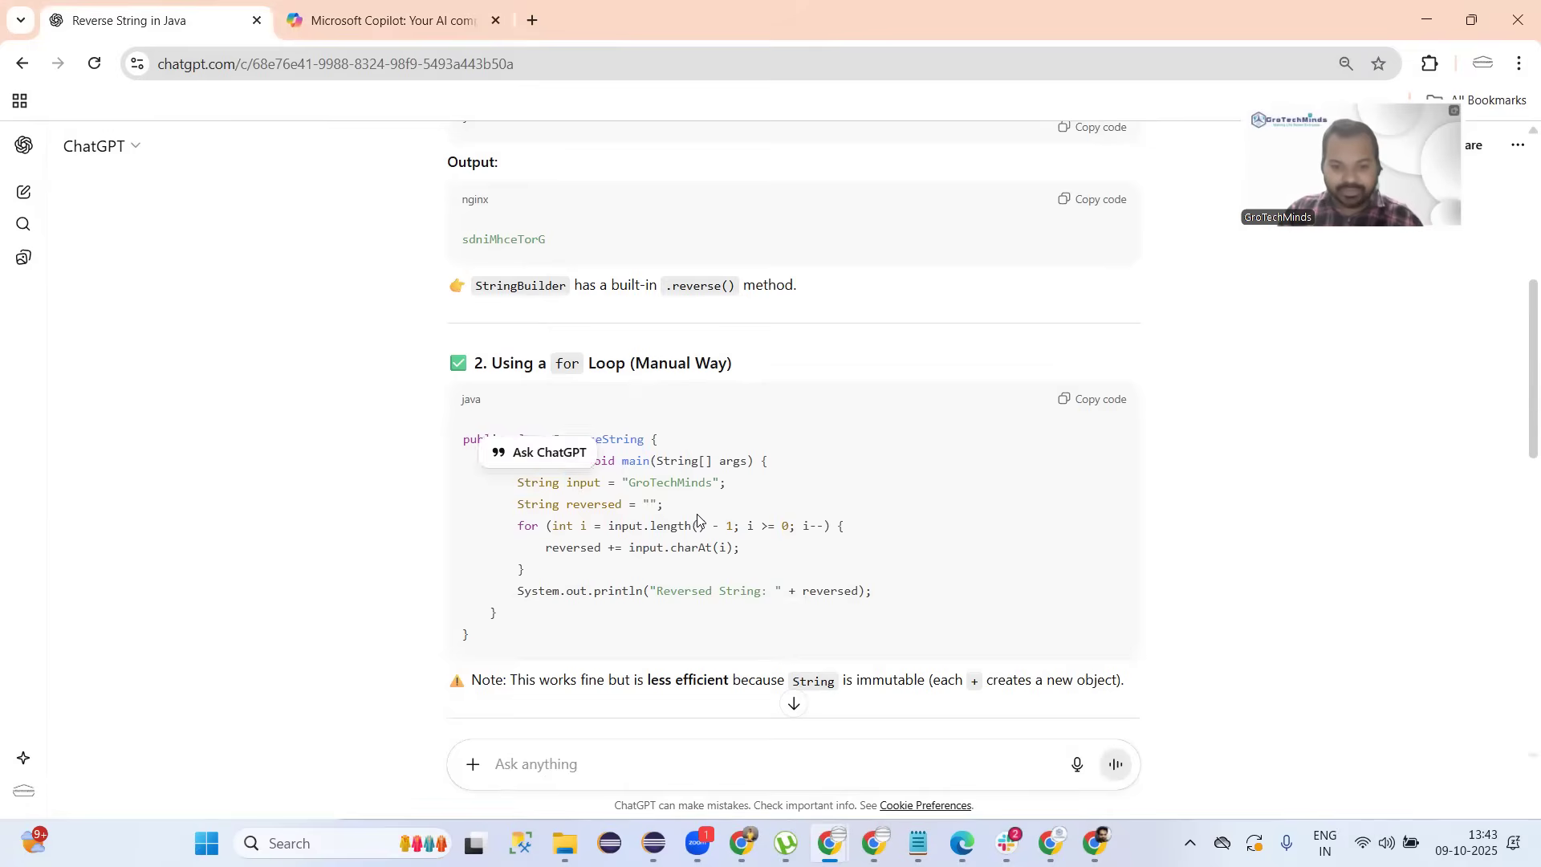
{"action": "double_click", "coordinate": [695, 482]}
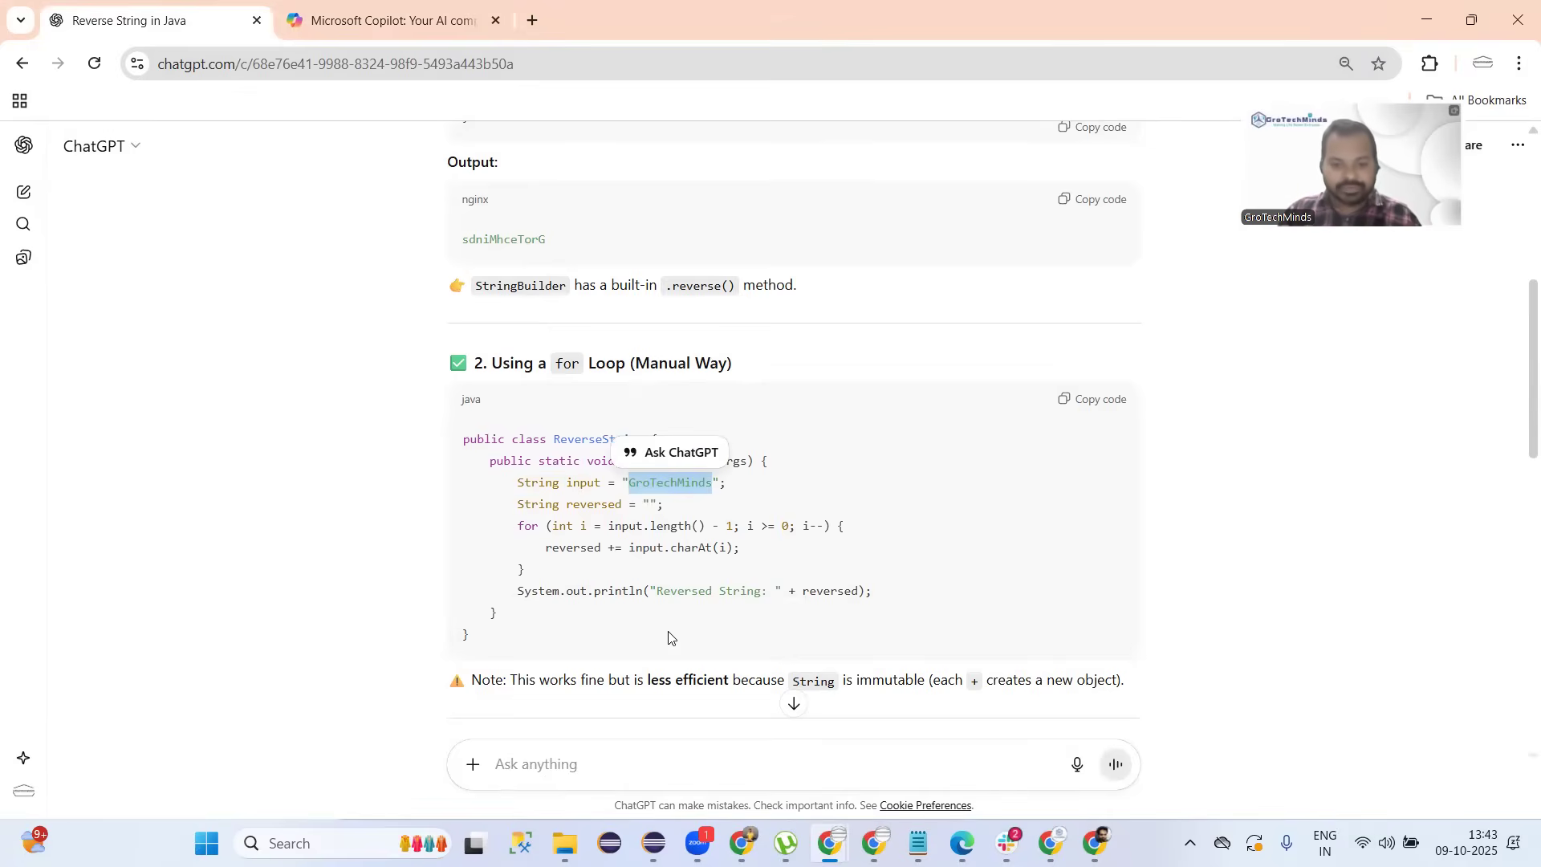
{"action": "left_click", "coordinate": [699, 589]}
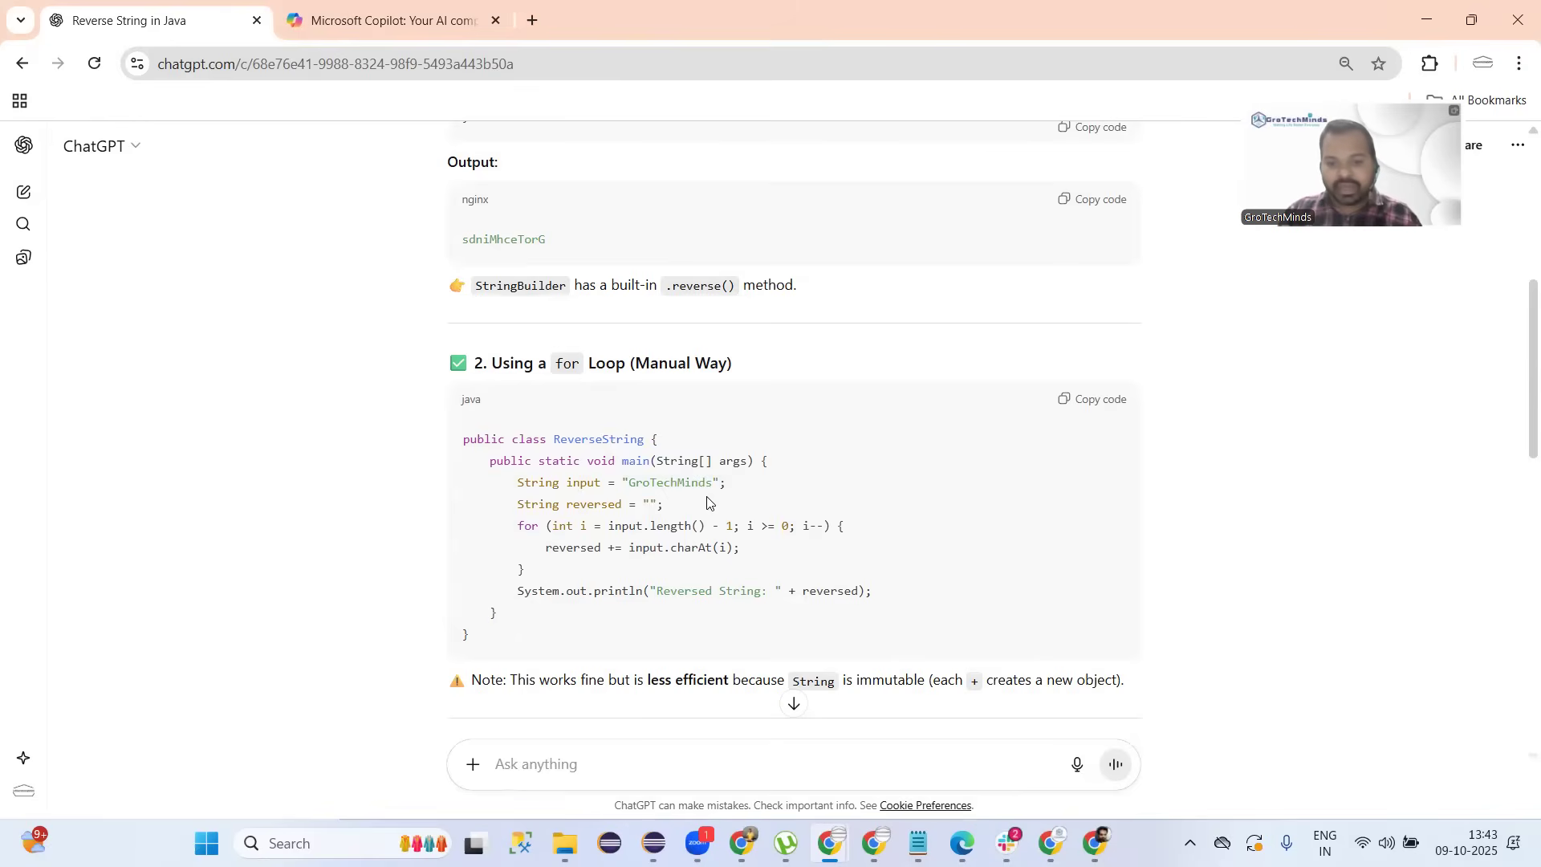
{"action": "left_click_drag", "start_coordinate": [712, 483], "coordinate": [622, 482]}
Select the whole '2. Using a for Loop' example from heading to closing brace.
{"action": "scroll", "coordinate": [761, 647], "scroll_direction": "down", "scroll_amount": 2}
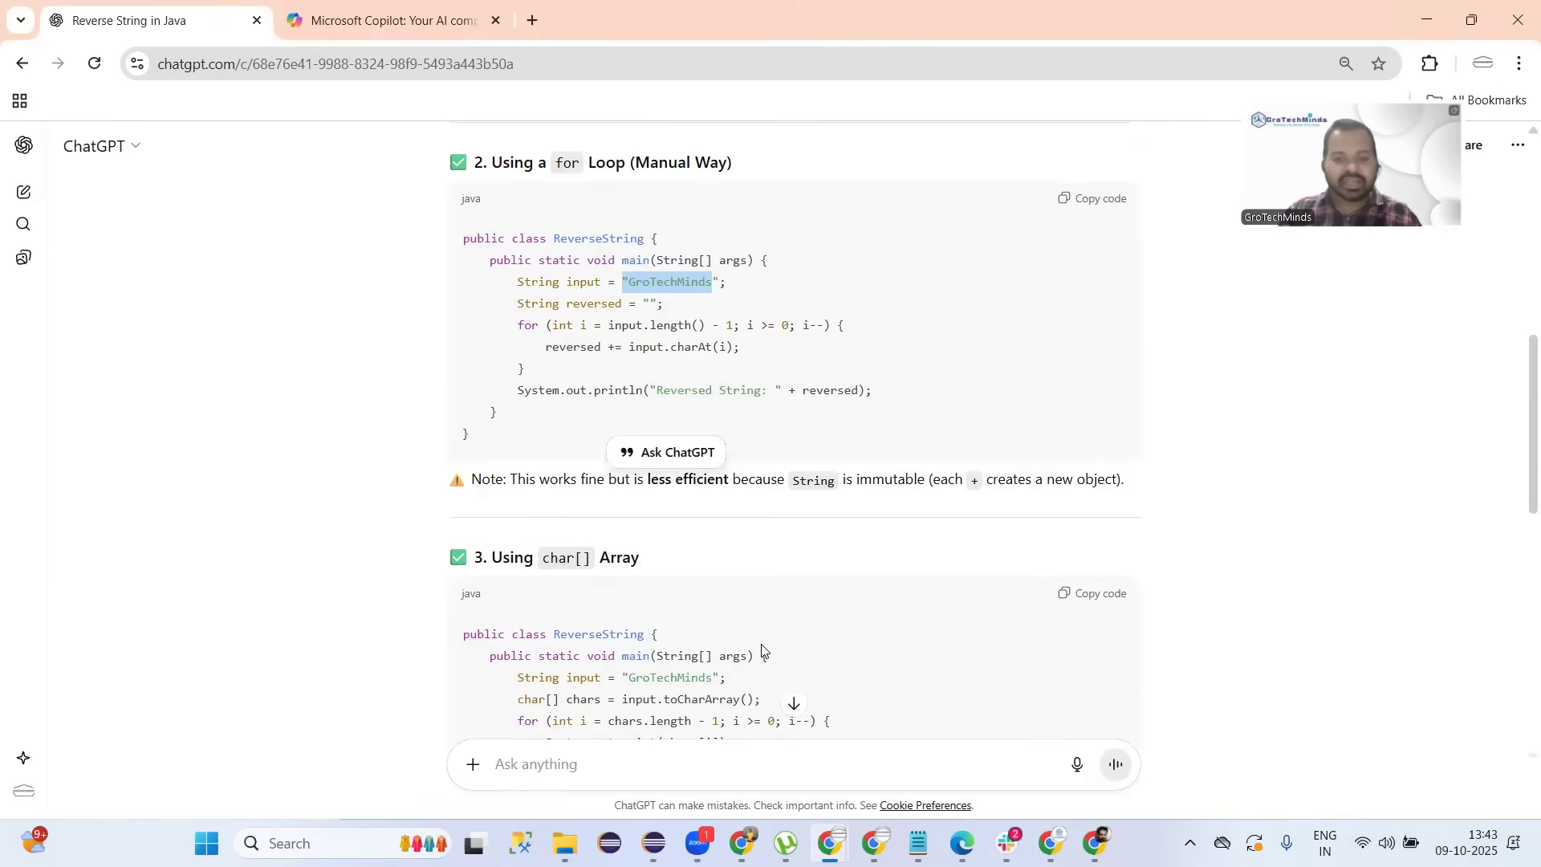
{"action": "scroll", "coordinate": [762, 650], "scroll_direction": "up", "scroll_amount": 1}
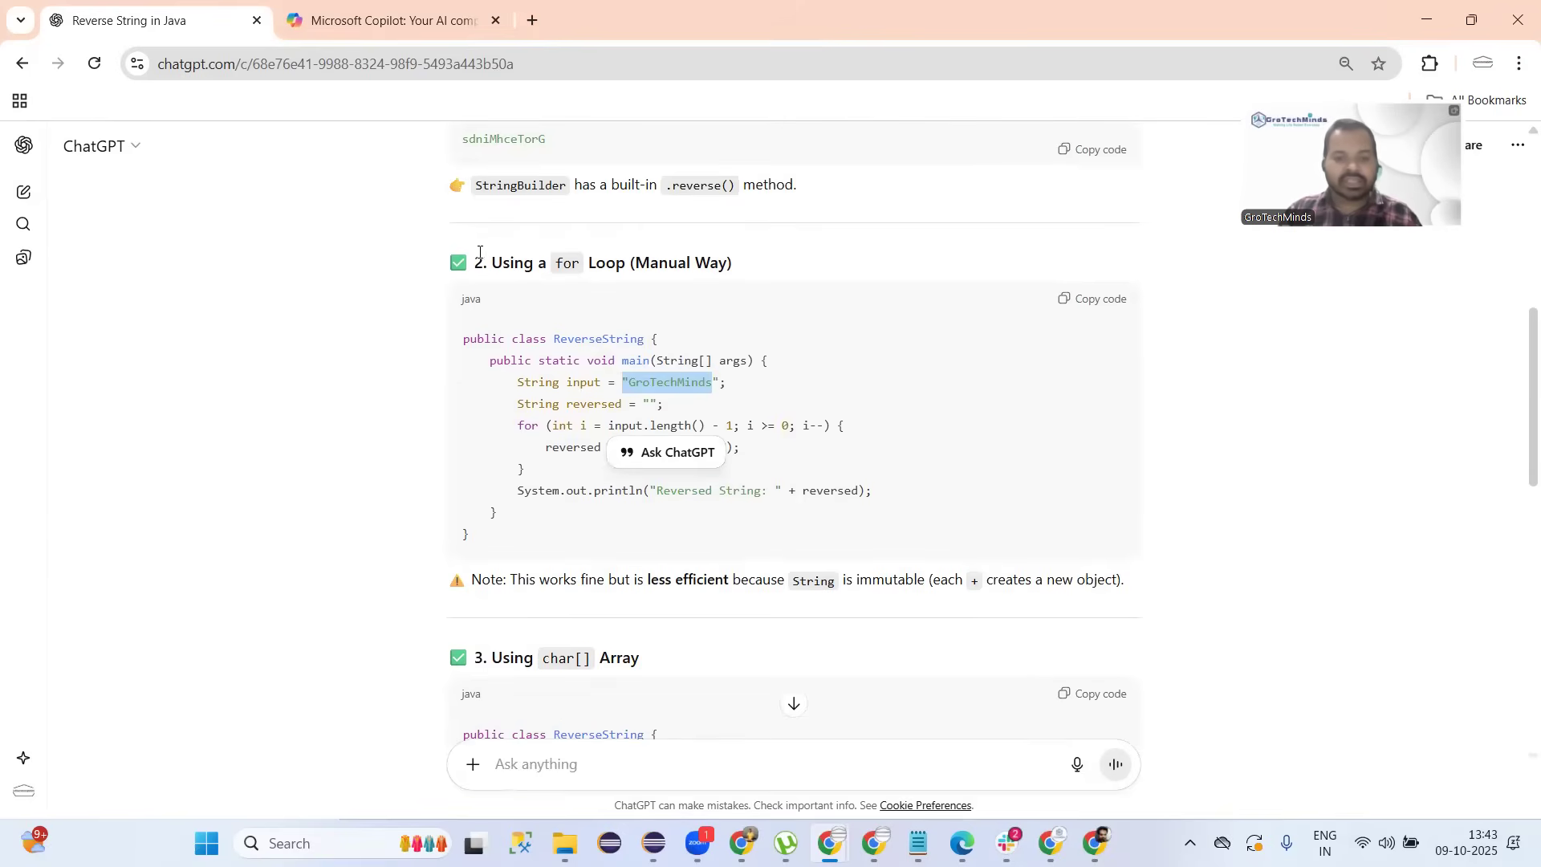
{"action": "left_click_drag", "start_coordinate": [480, 254], "coordinate": [550, 579]}
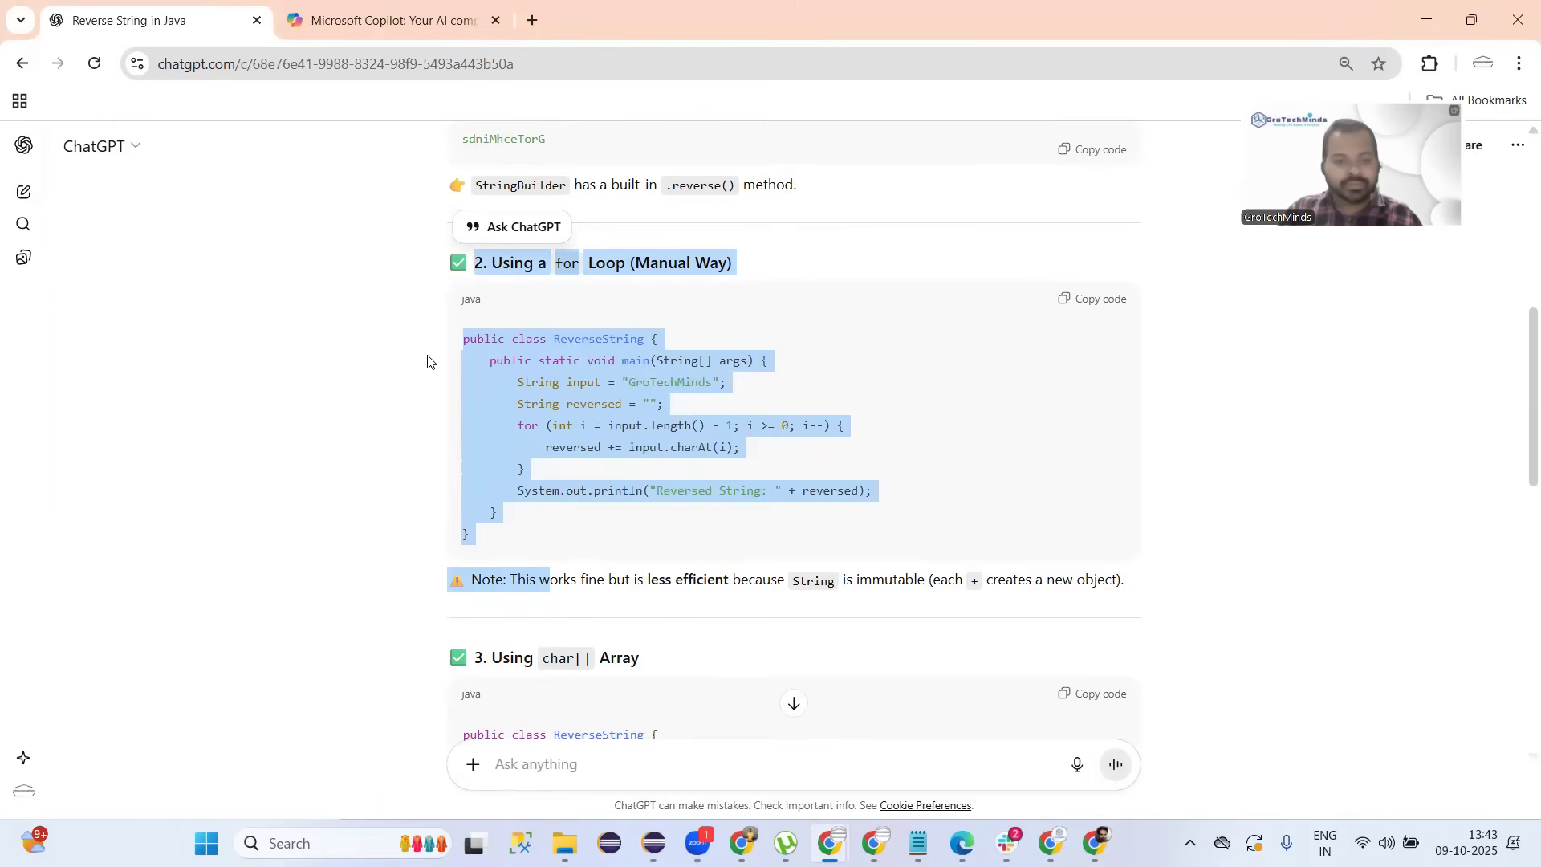
{"action": "left_click", "coordinate": [383, 393]}
{"action": "left_click_drag", "start_coordinate": [446, 263], "coordinate": [516, 580]}
{"action": "left_click", "coordinate": [405, 21]}
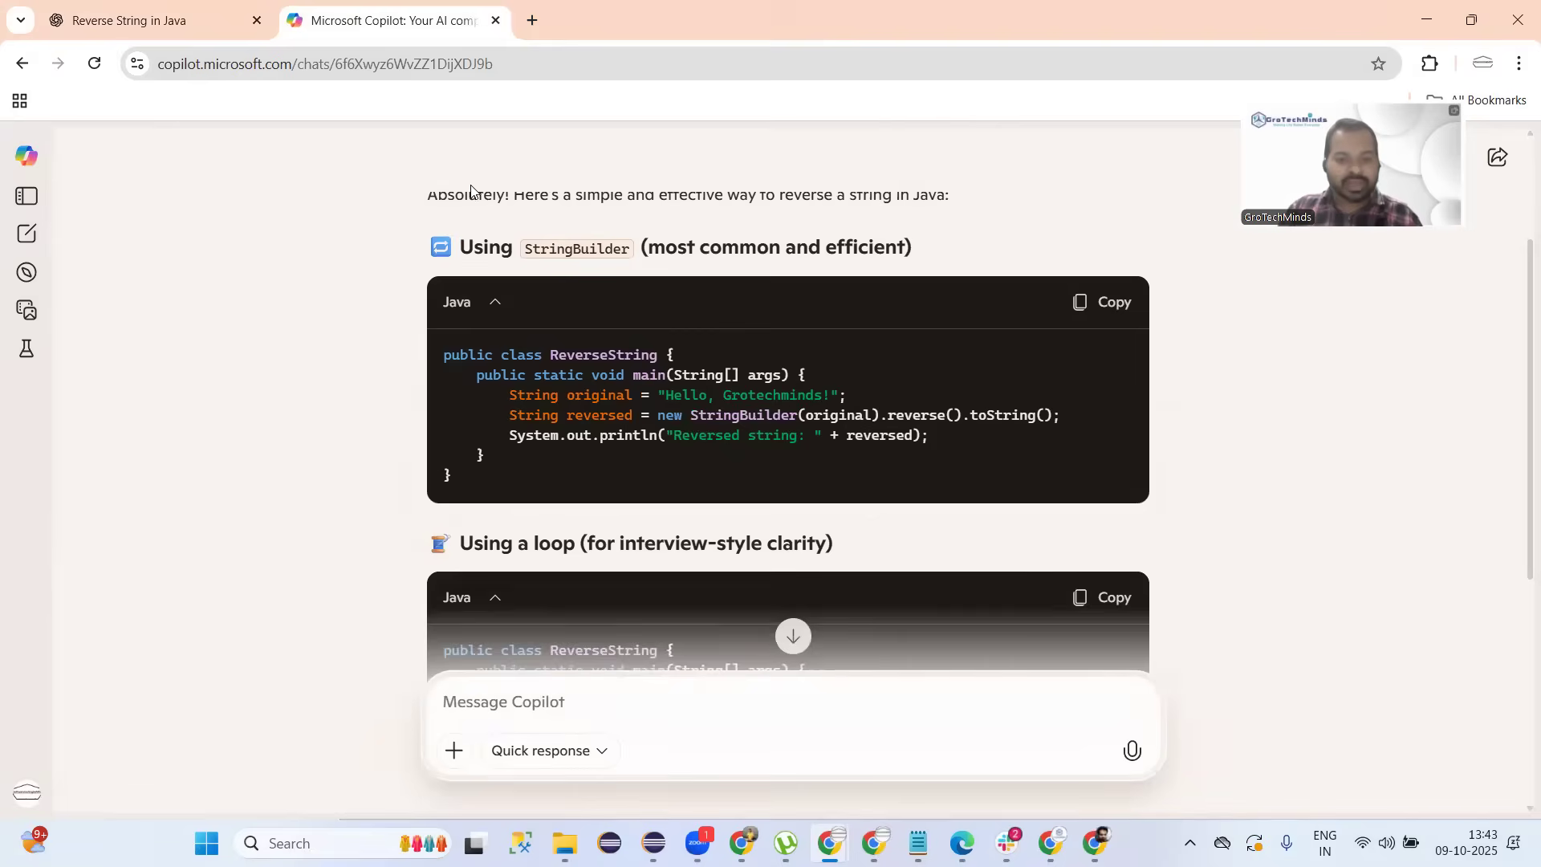
{"action": "scroll", "coordinate": [510, 337], "scroll_direction": "down", "scroll_amount": 3}
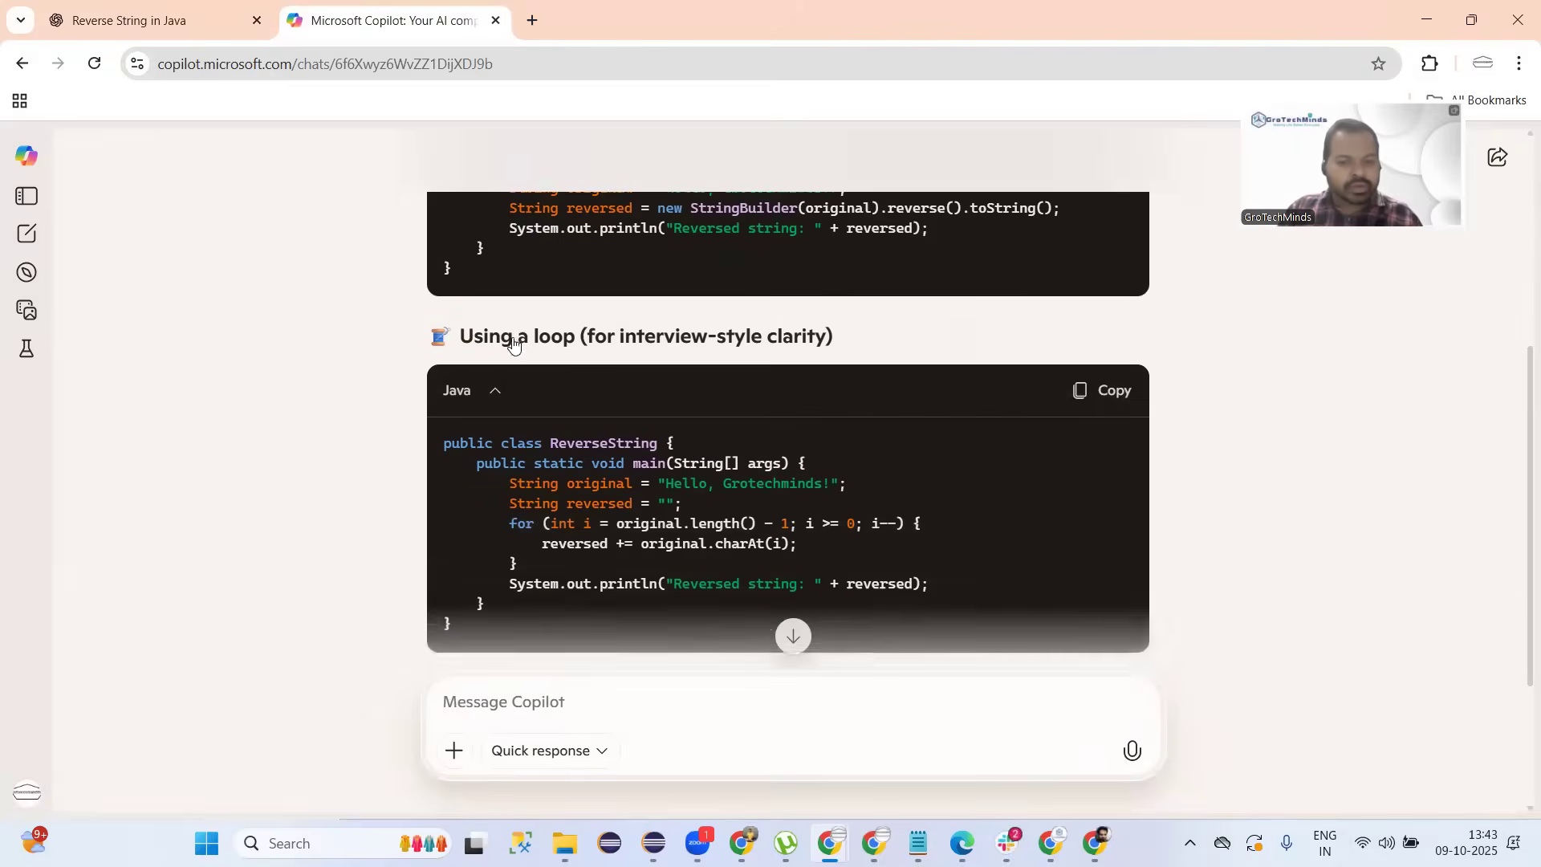
{"action": "scroll", "coordinate": [514, 343], "scroll_direction": "down", "scroll_amount": 1}
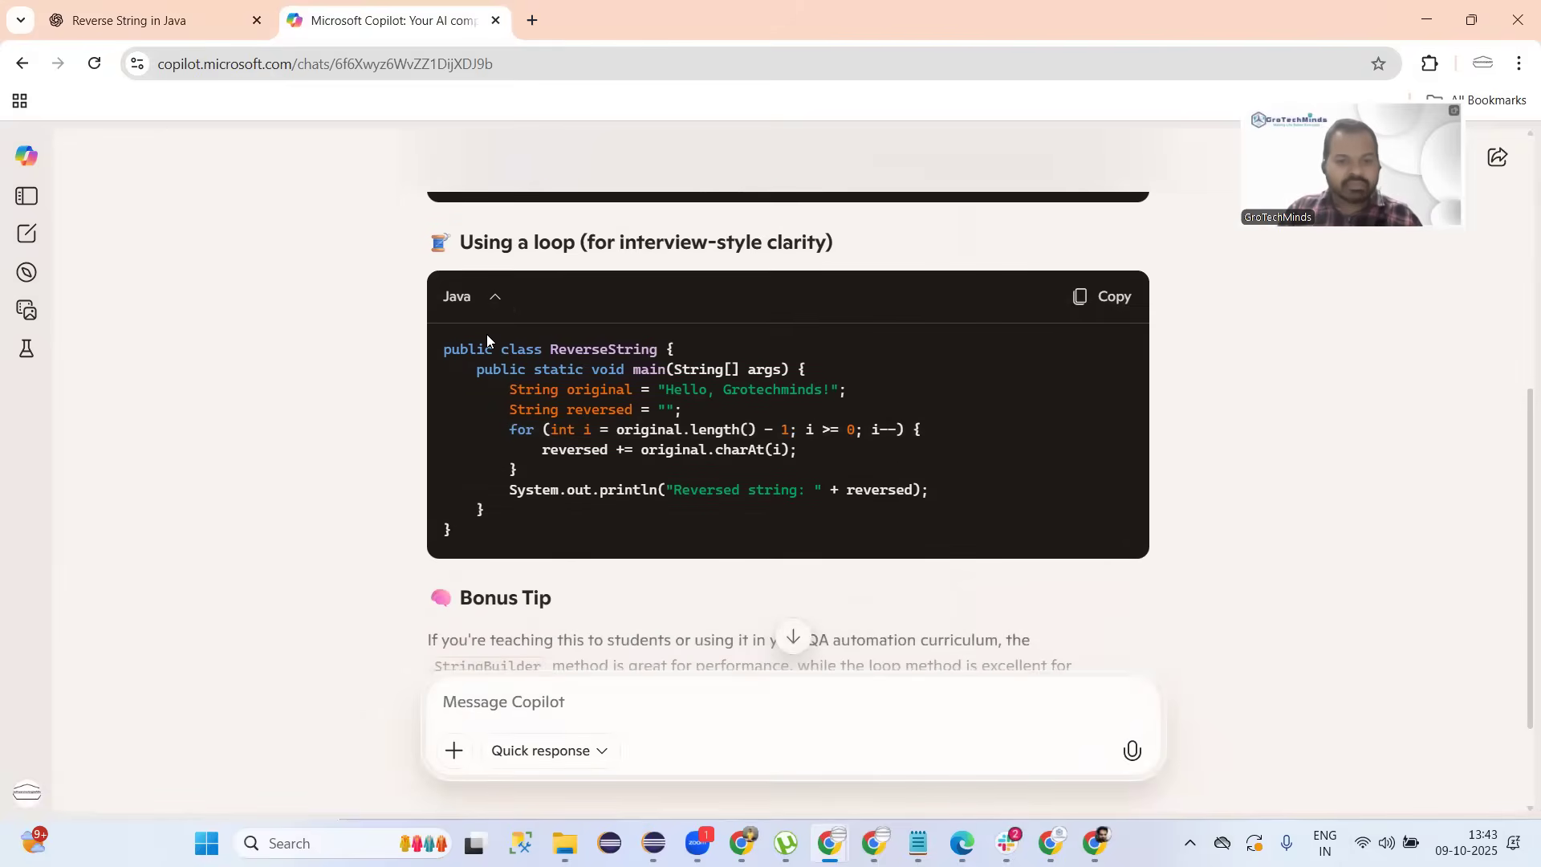
{"action": "left_click_drag", "start_coordinate": [425, 241], "coordinate": [493, 535]}
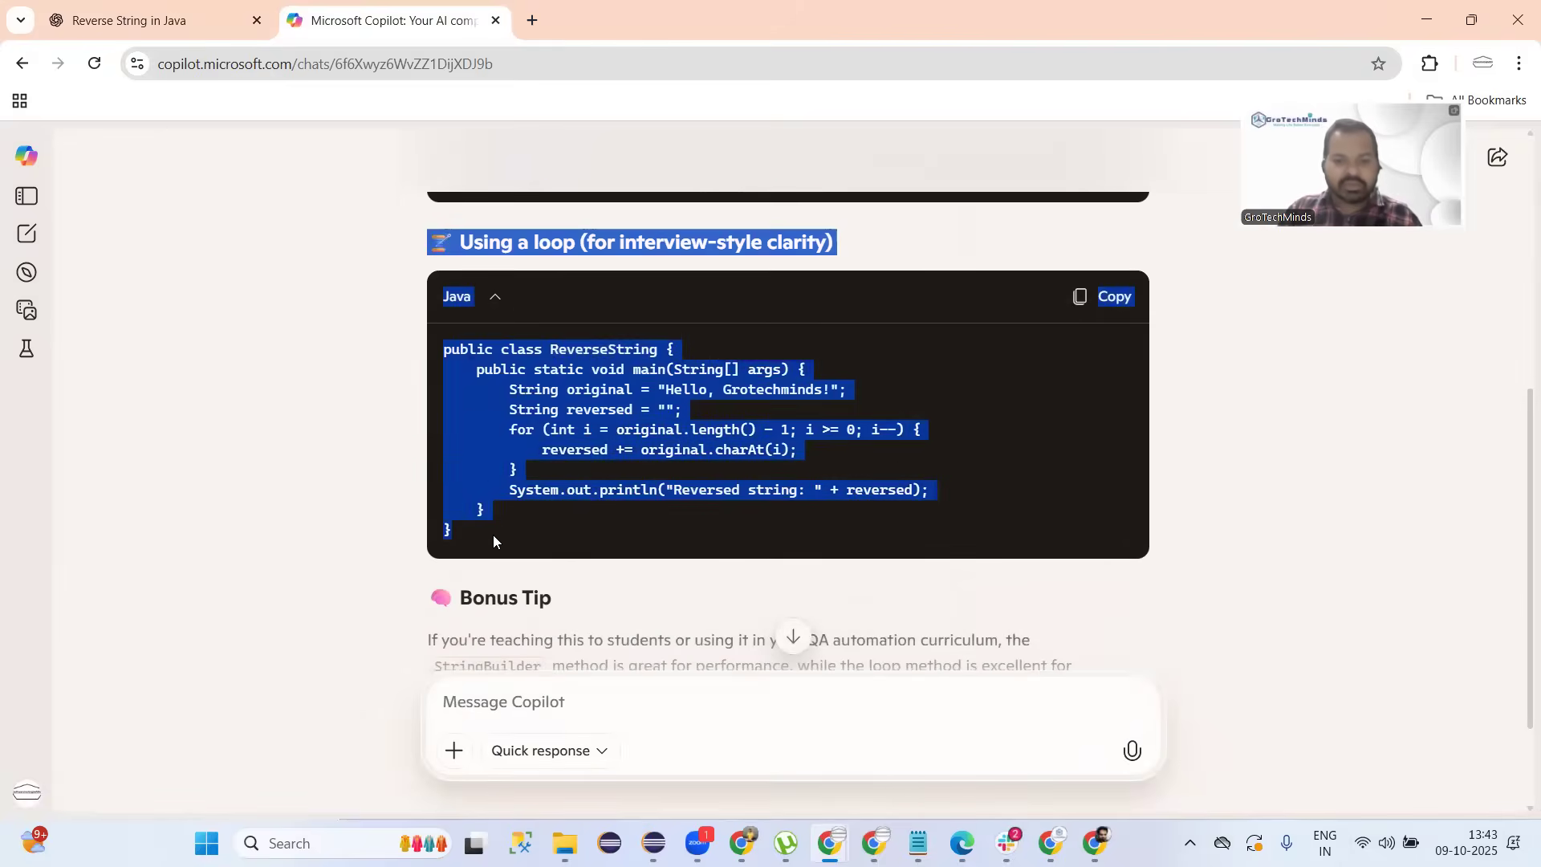
{"action": "left_click", "coordinate": [492, 535]}
{"action": "left_click_drag", "start_coordinate": [581, 241], "coordinate": [835, 256]}
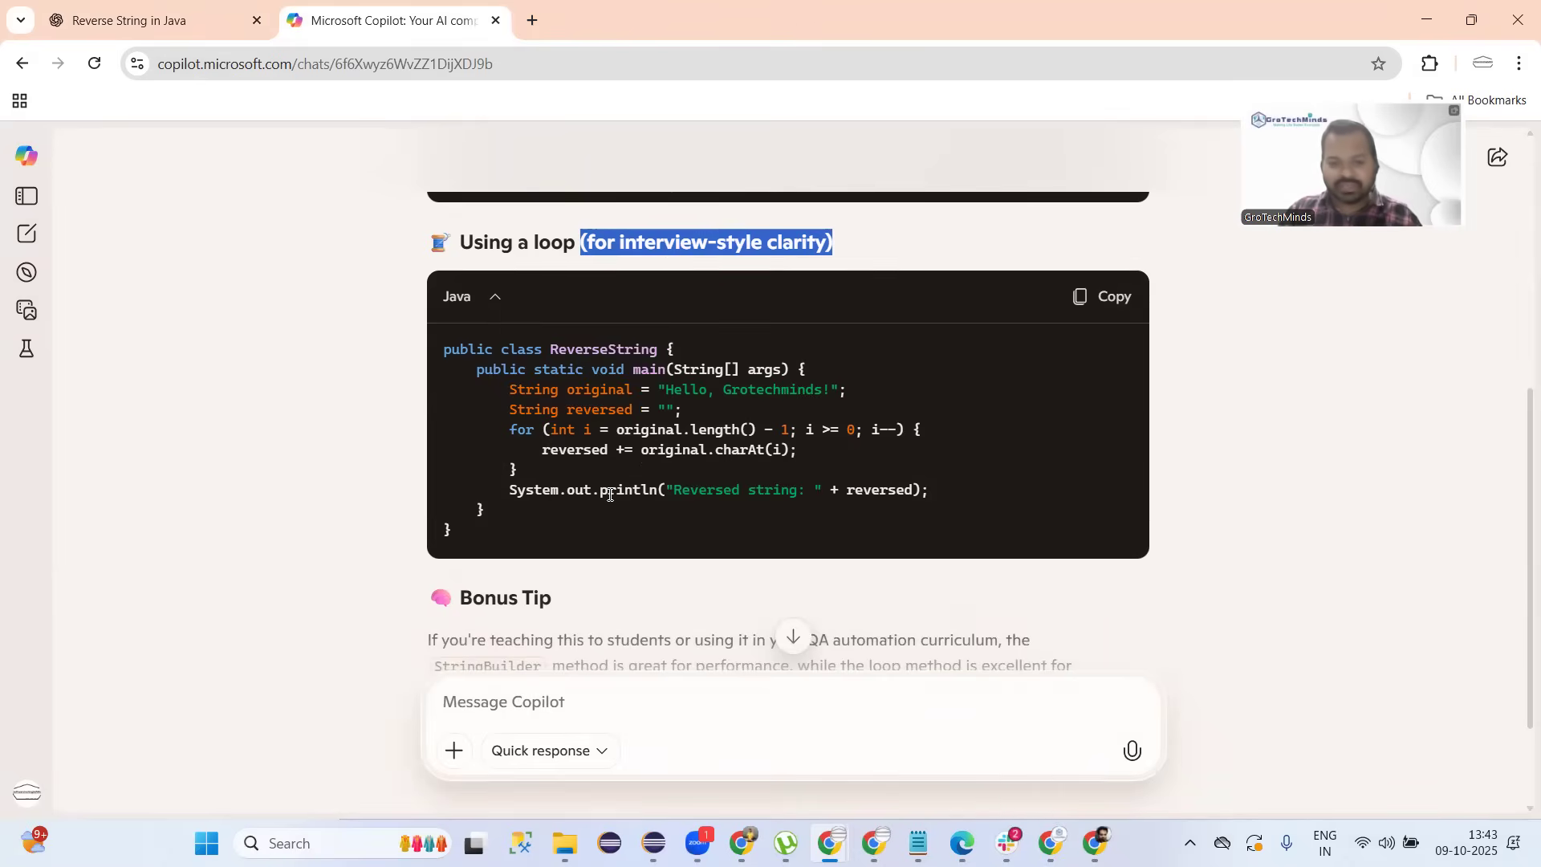
{"action": "scroll", "coordinate": [610, 495], "scroll_direction": "up", "scroll_amount": 4}
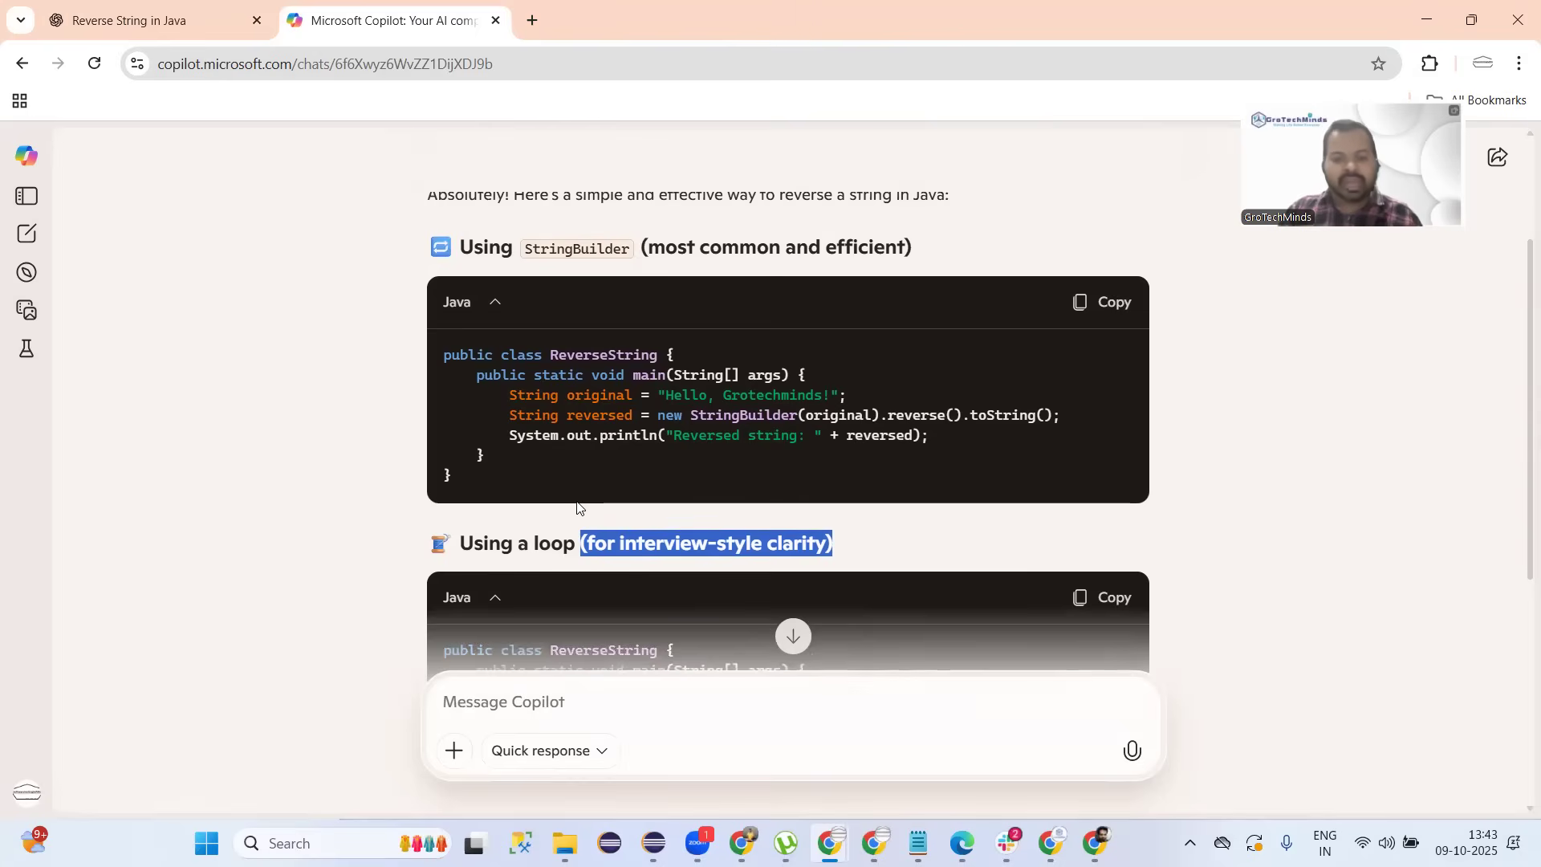
{"action": "left_click_drag", "start_coordinate": [438, 291], "coordinate": [533, 500]}
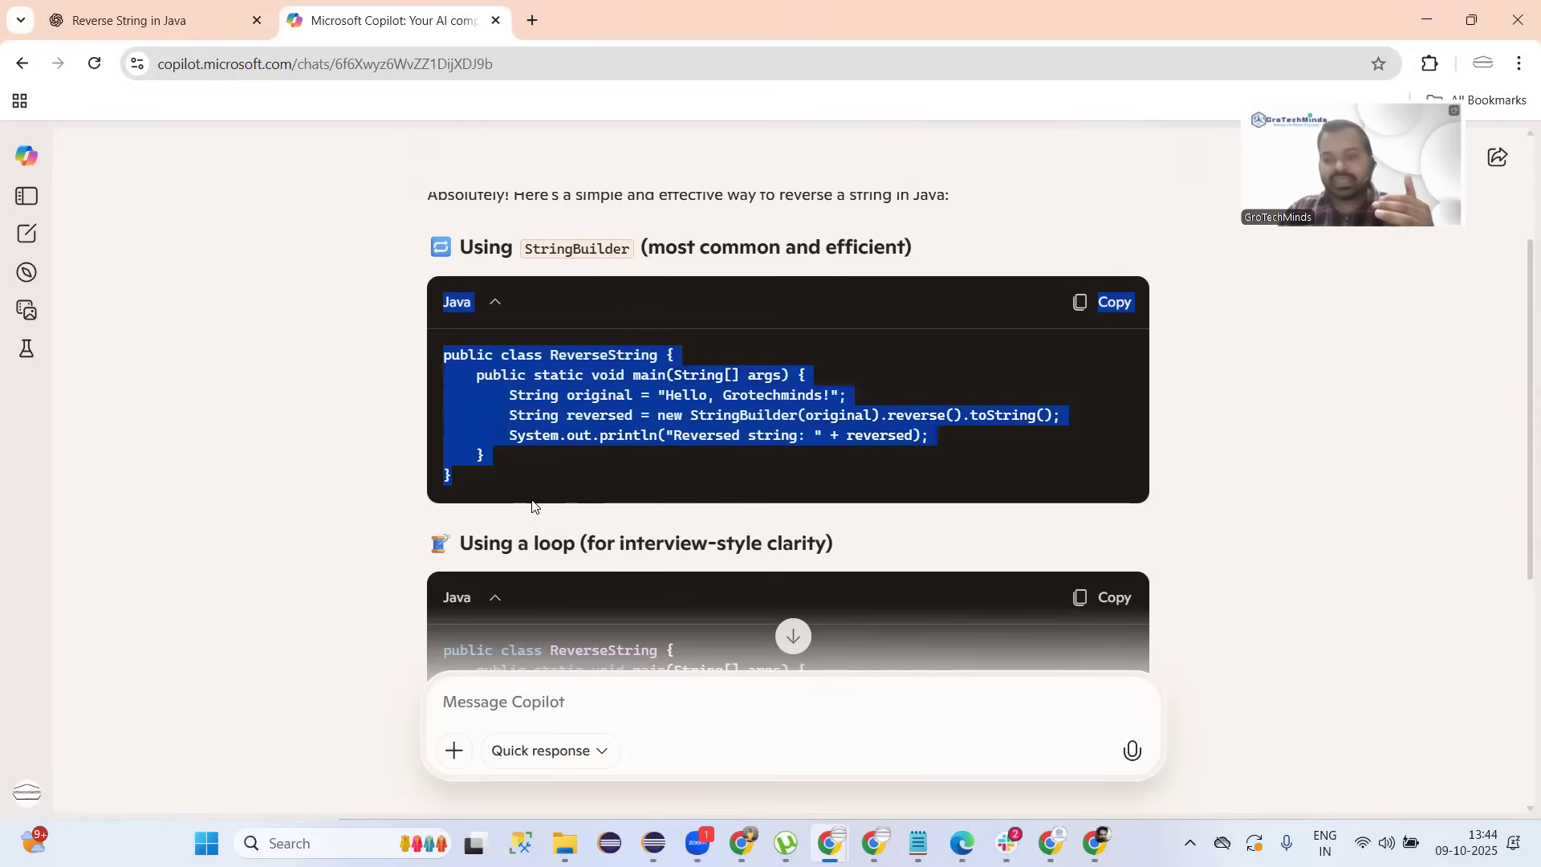
{"action": "scroll", "coordinate": [529, 413], "scroll_direction": "down", "scroll_amount": 5}
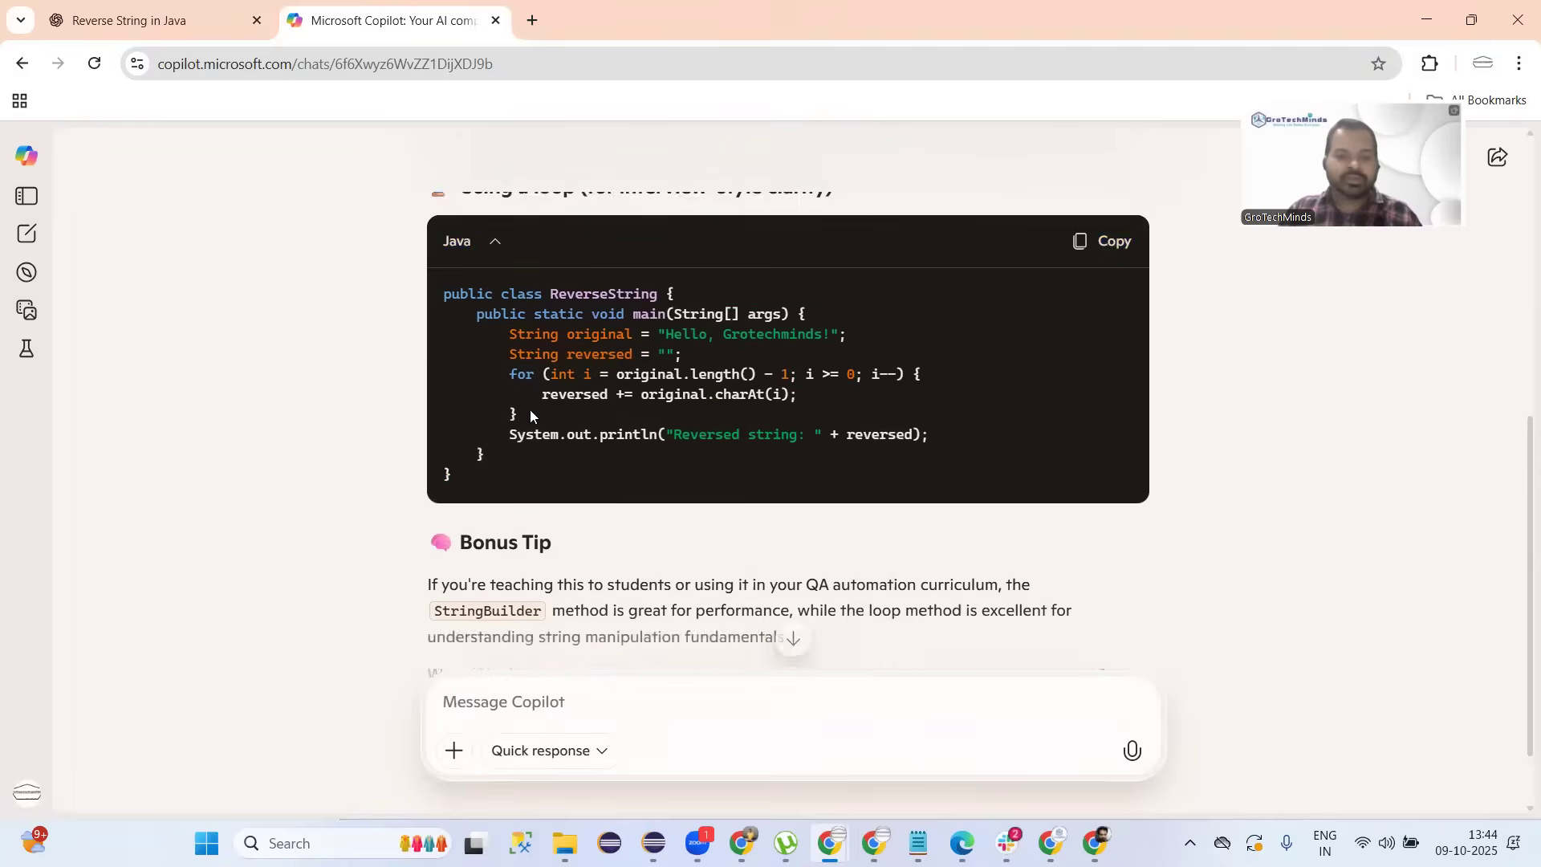
{"action": "left_click", "coordinate": [164, 16]}
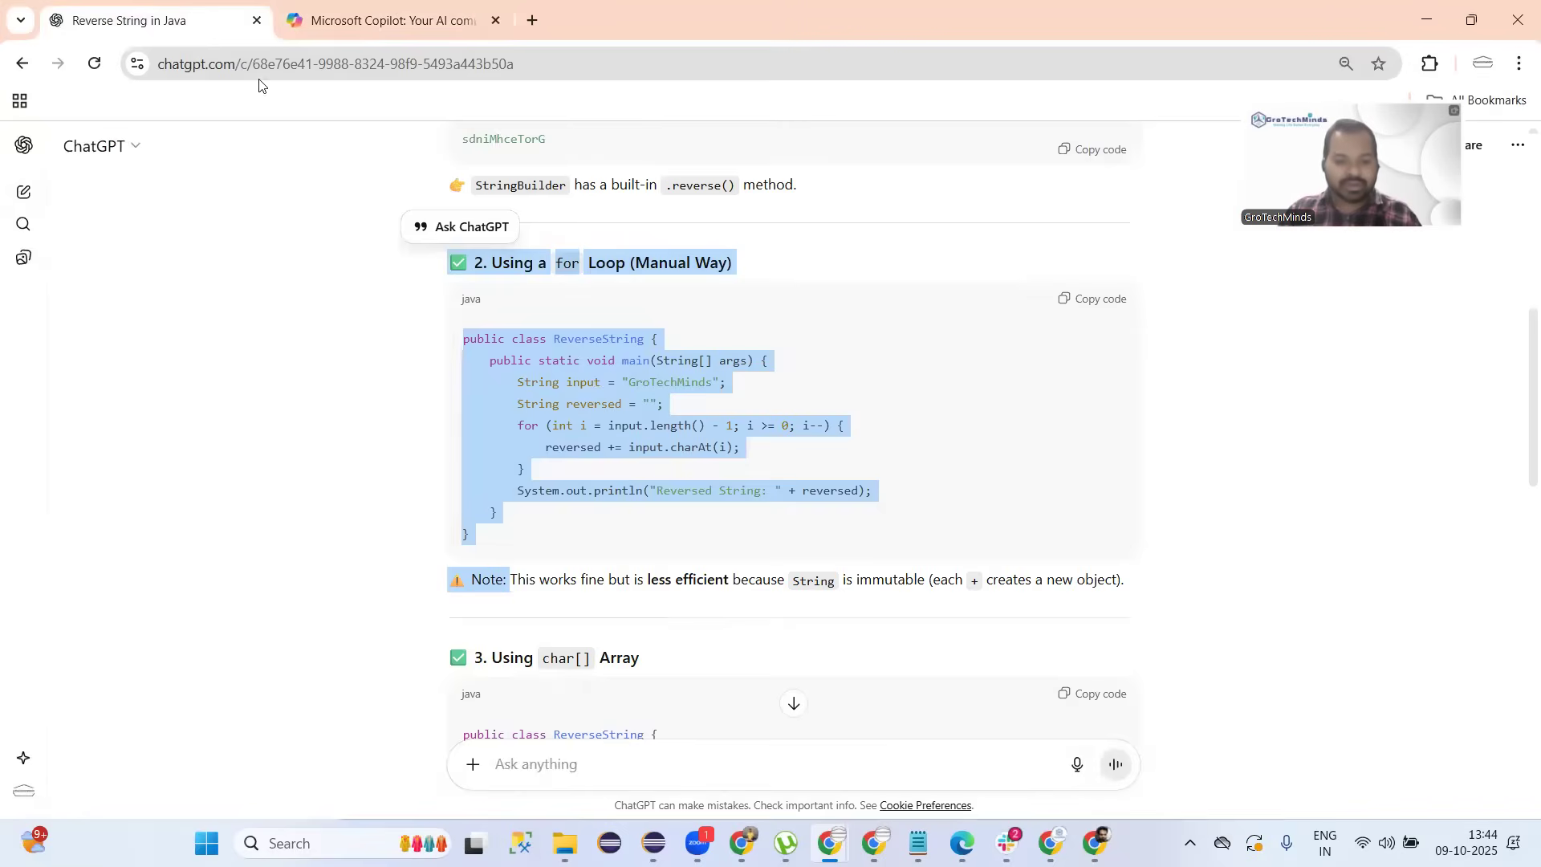
{"action": "scroll", "coordinate": [638, 375], "scroll_direction": "down", "scroll_amount": 3}
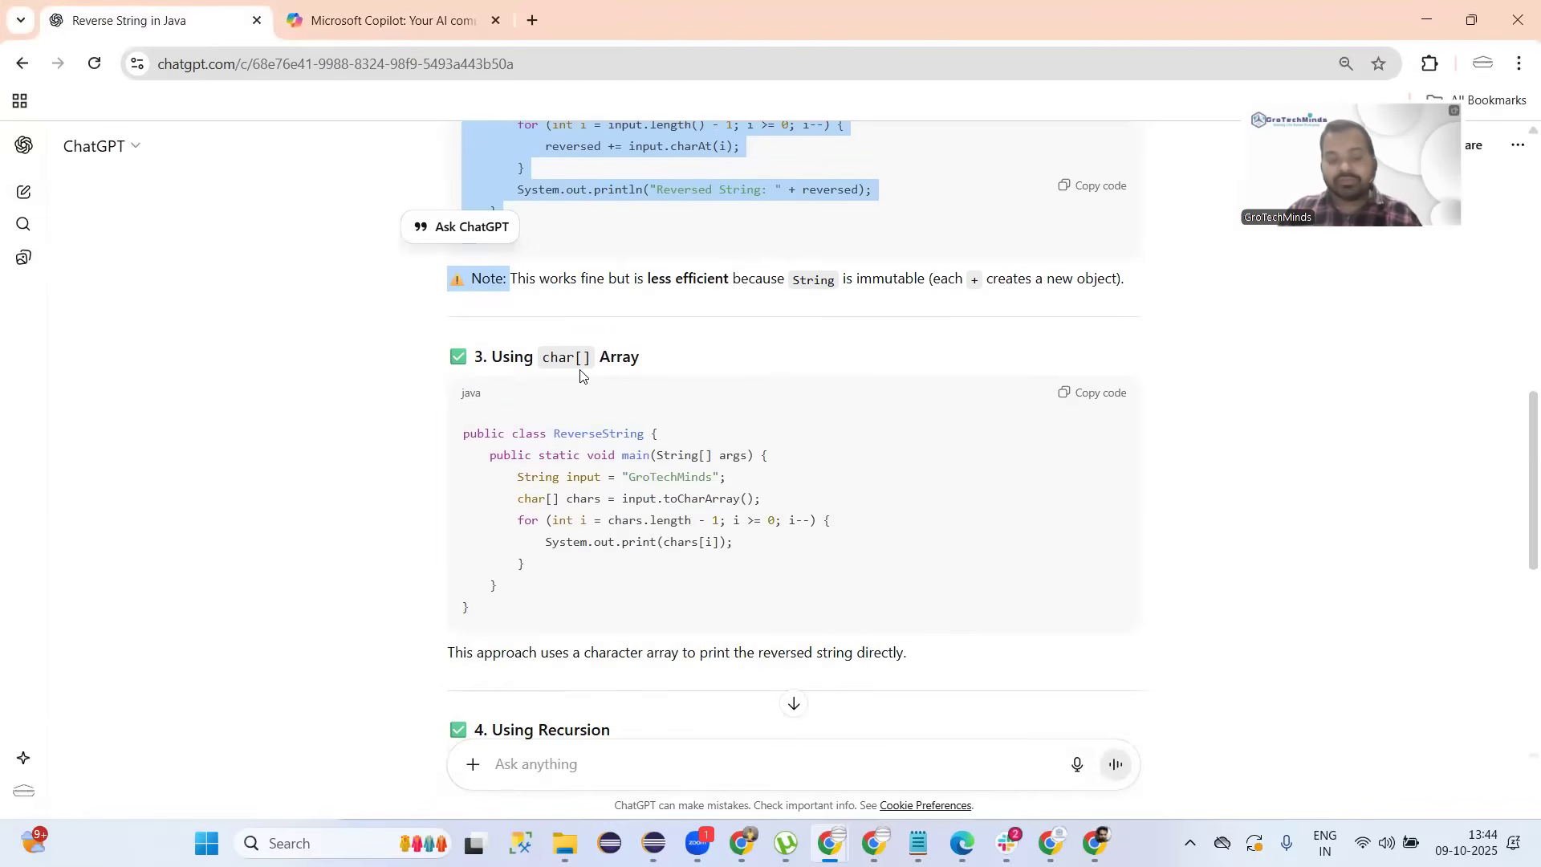
{"action": "scroll", "coordinate": [457, 370], "scroll_direction": "down", "scroll_amount": 8}
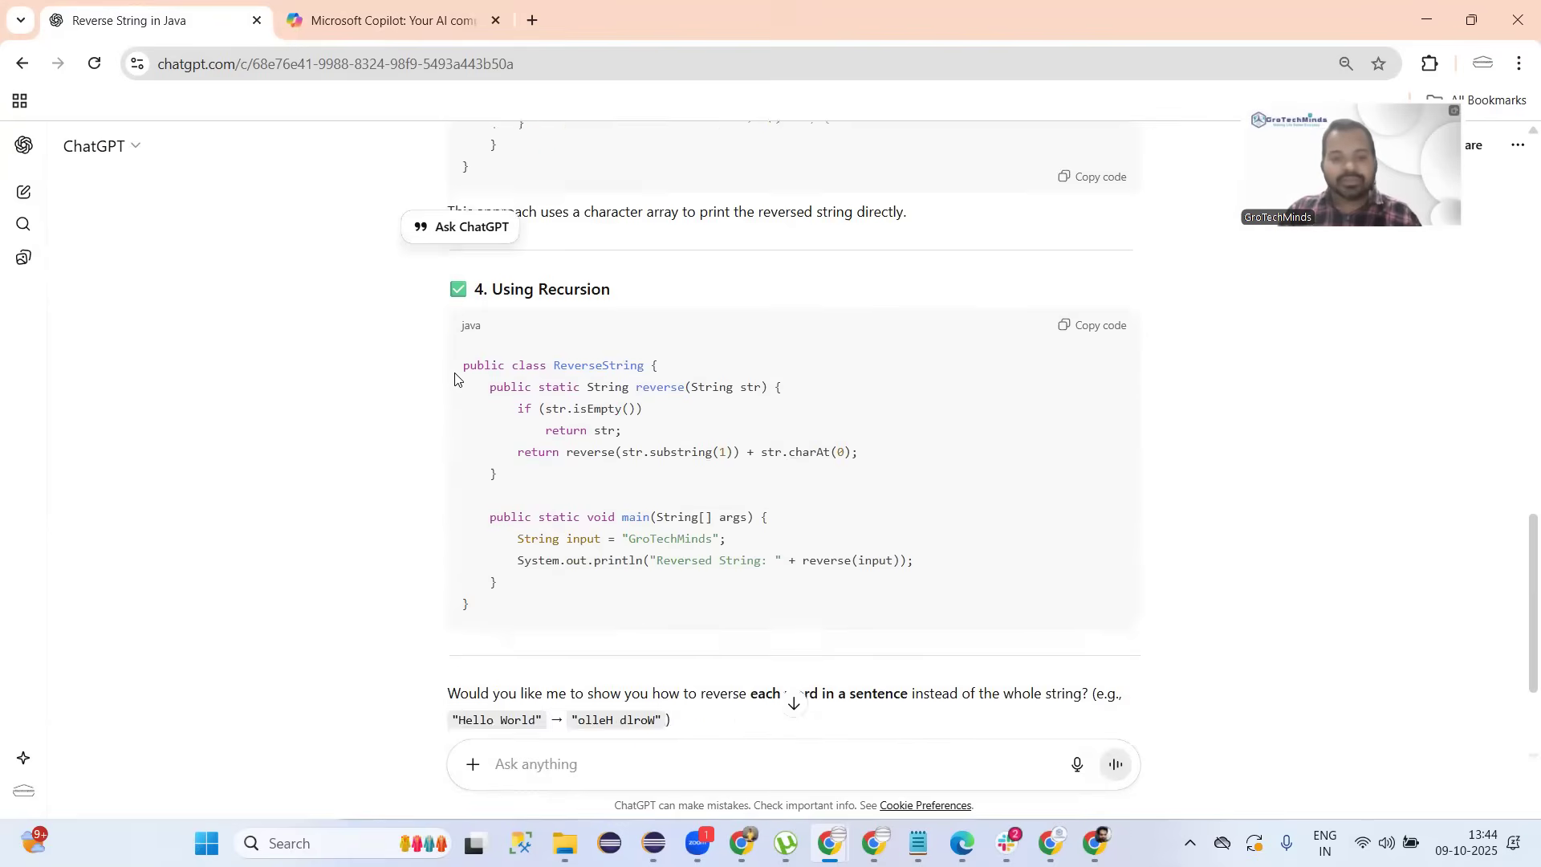
{"action": "scroll", "coordinate": [454, 381], "scroll_direction": "up", "scroll_amount": 8}
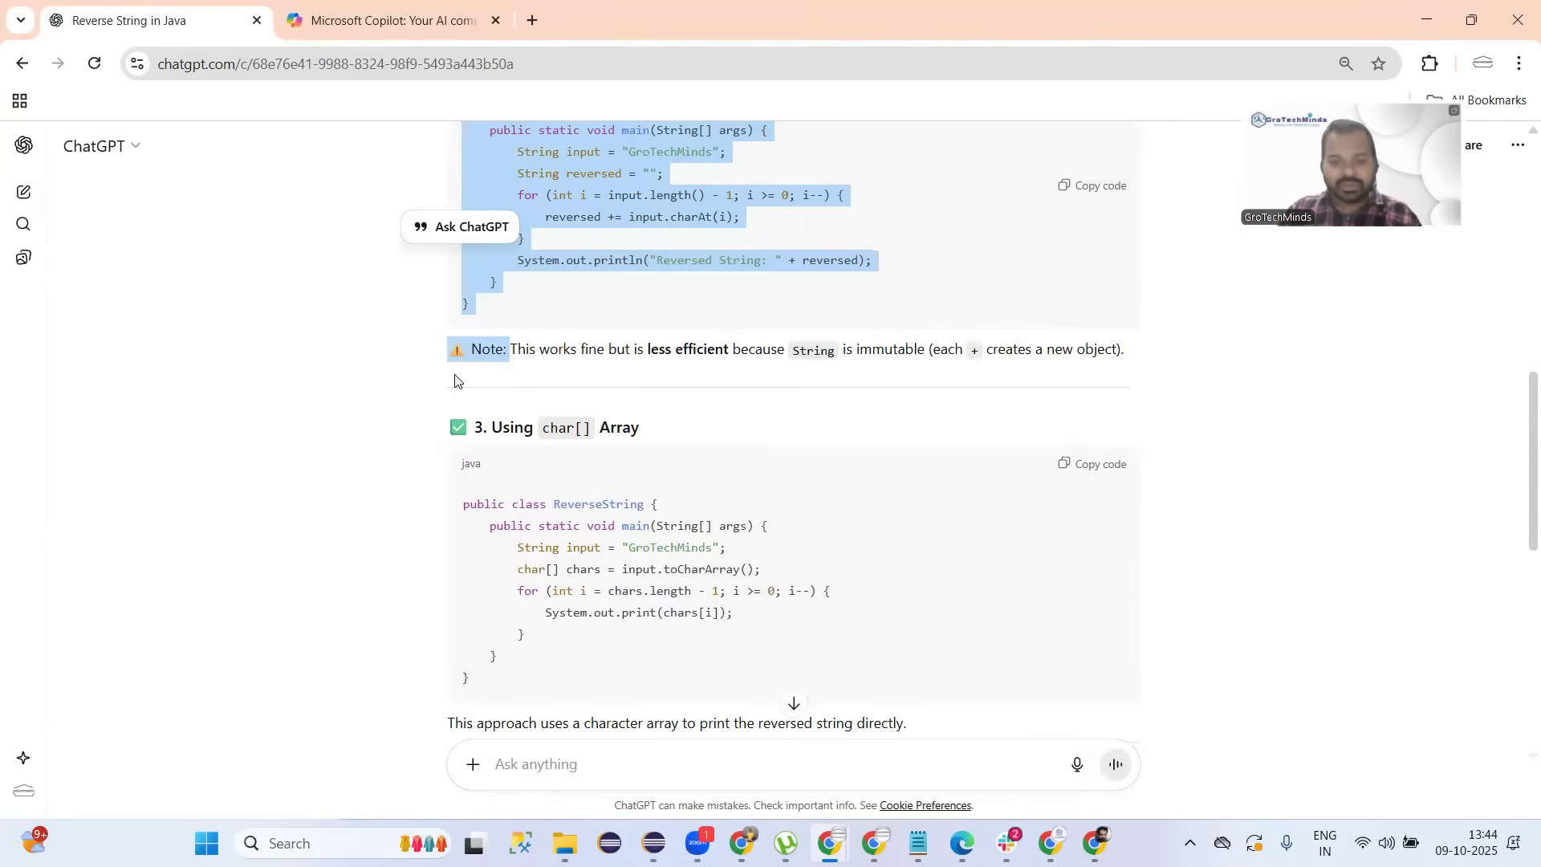
{"action": "scroll", "coordinate": [454, 380], "scroll_direction": "down", "scroll_amount": 1}
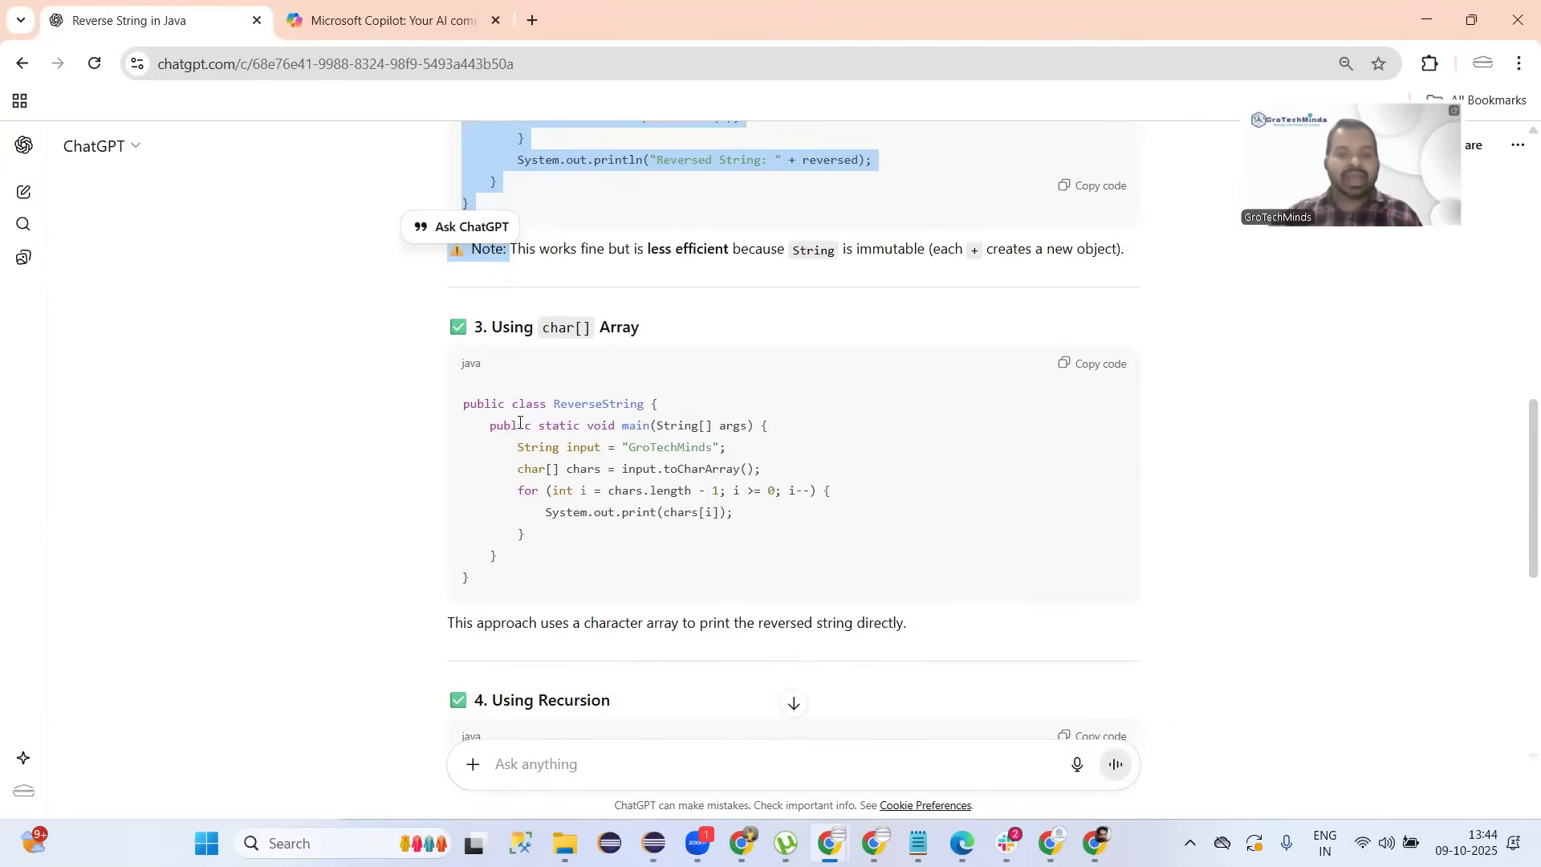
{"action": "double_click", "coordinate": [710, 467]}
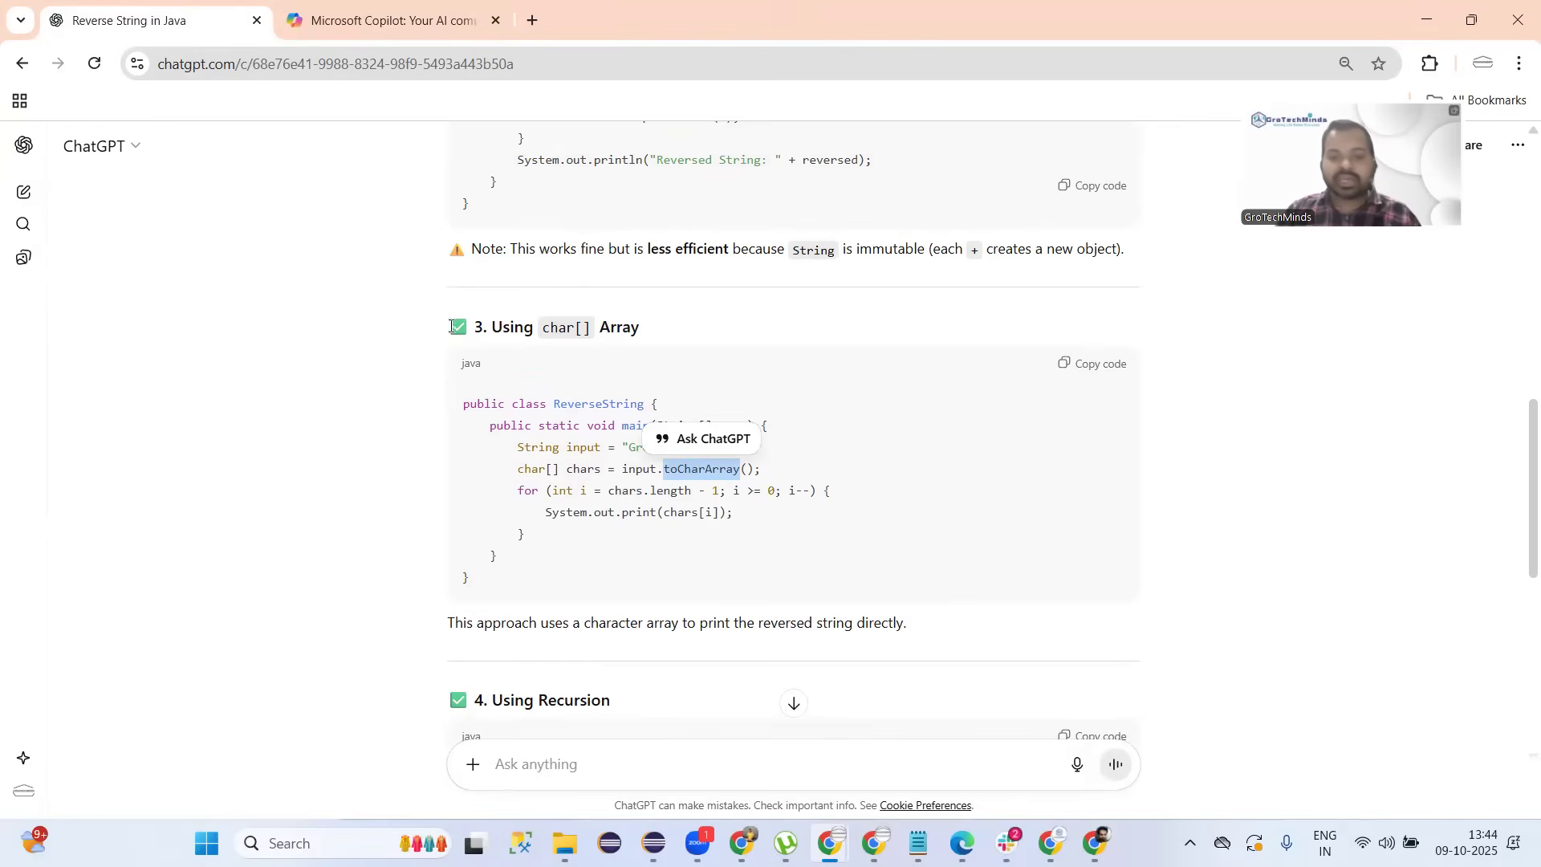
{"action": "left_click_drag", "start_coordinate": [449, 325], "coordinate": [516, 591]}
{"action": "left_click", "coordinate": [516, 591]}
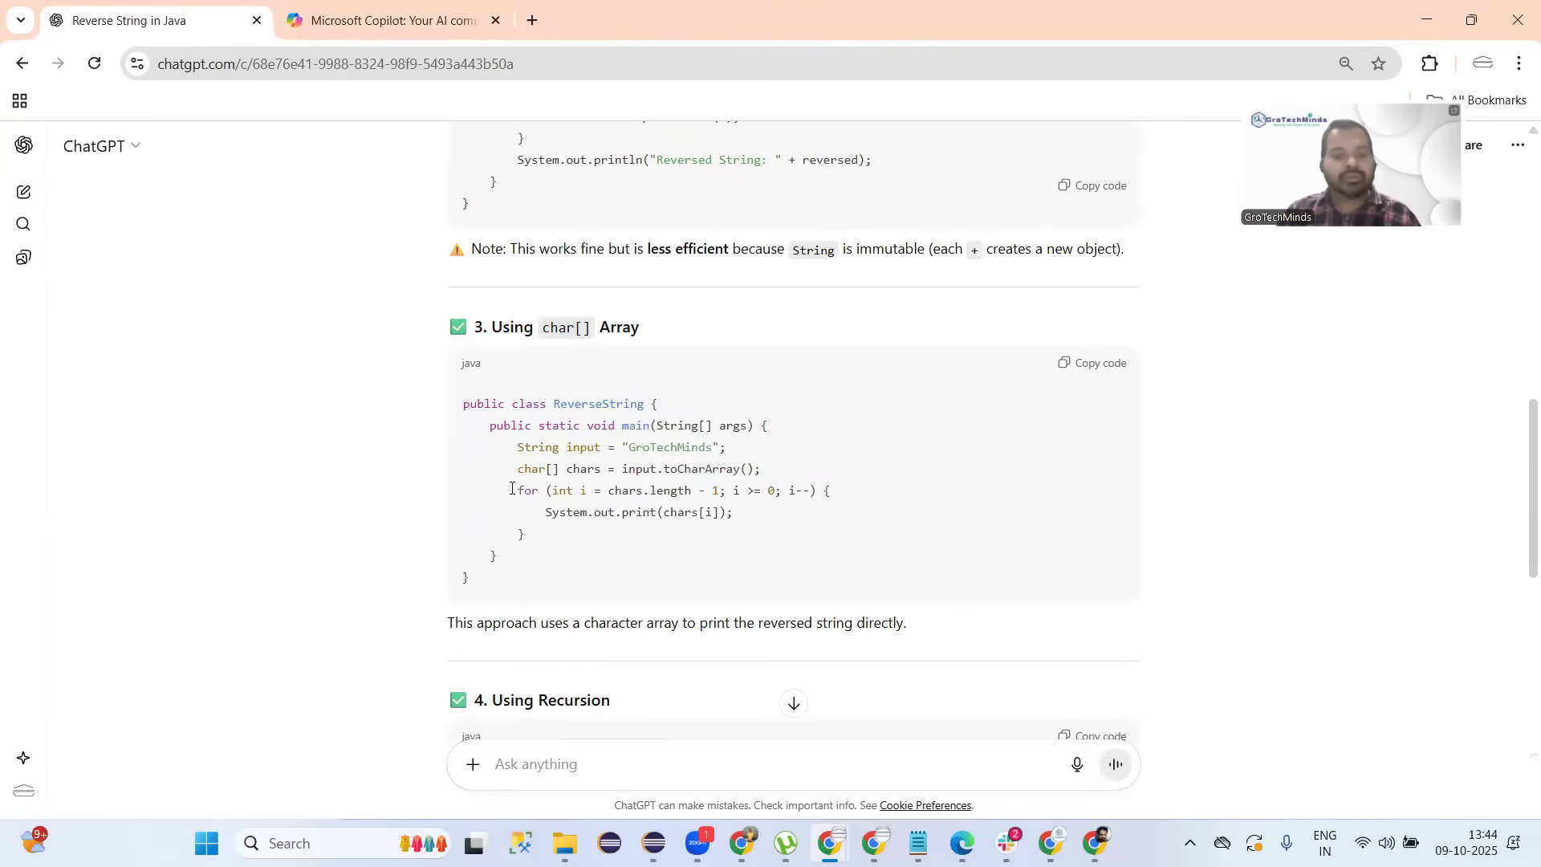
{"action": "scroll", "coordinate": [511, 487], "scroll_direction": "down", "scroll_amount": 1}
{"action": "left_click", "coordinate": [398, 32]}
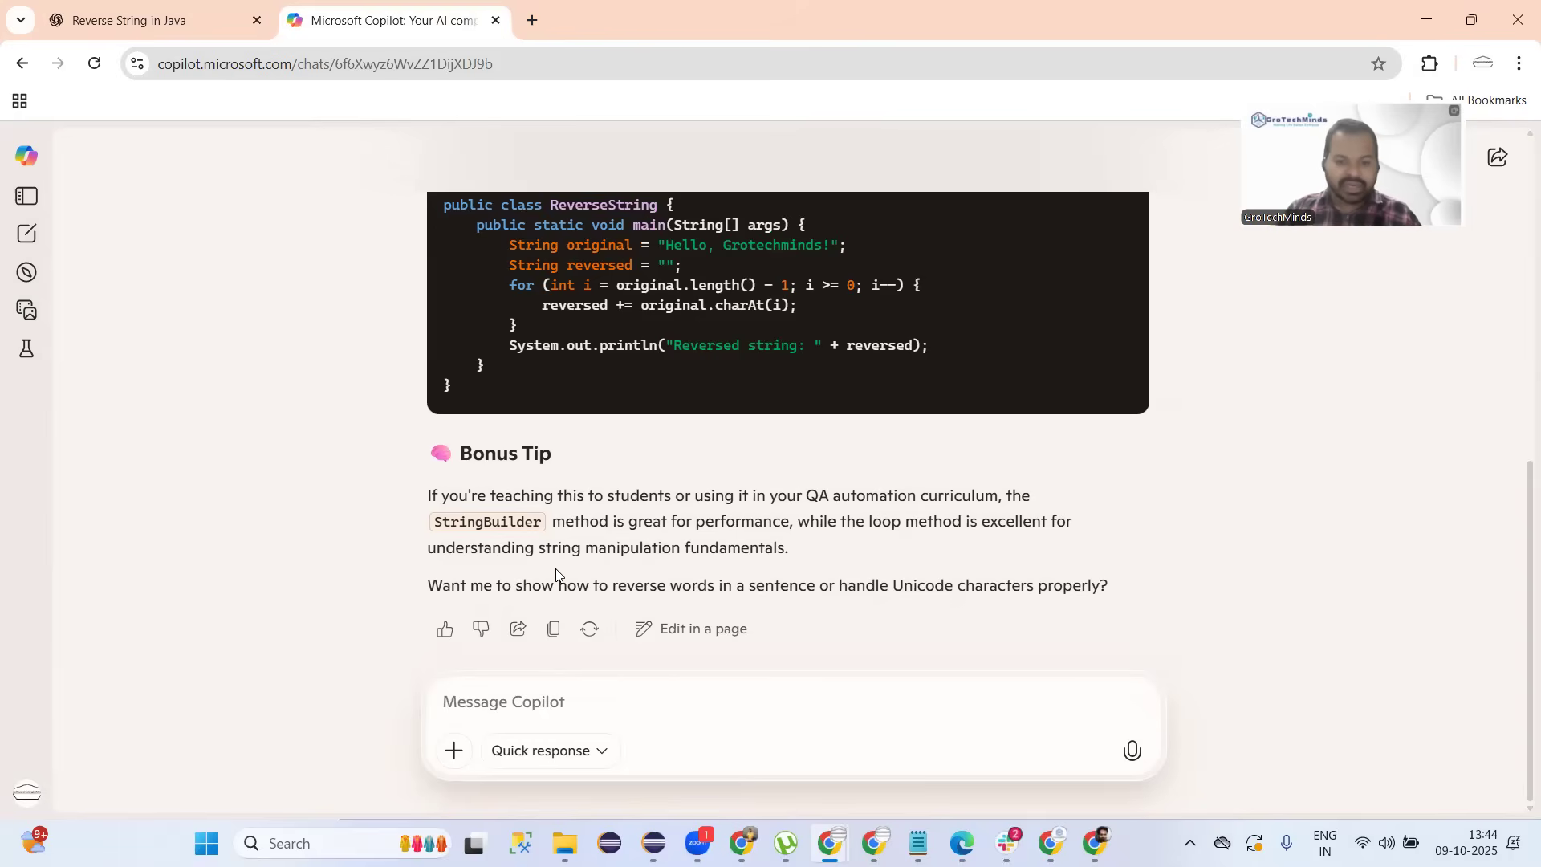
Return to ChatGPT's answer and scroll to the recursive reverse method using substring and charAt.
{"action": "left_click_drag", "start_coordinate": [552, 576], "coordinate": [553, 491]}
{"action": "scroll", "coordinate": [552, 572], "scroll_direction": "up", "scroll_amount": 8}
{"action": "left_click", "coordinate": [167, 17]}
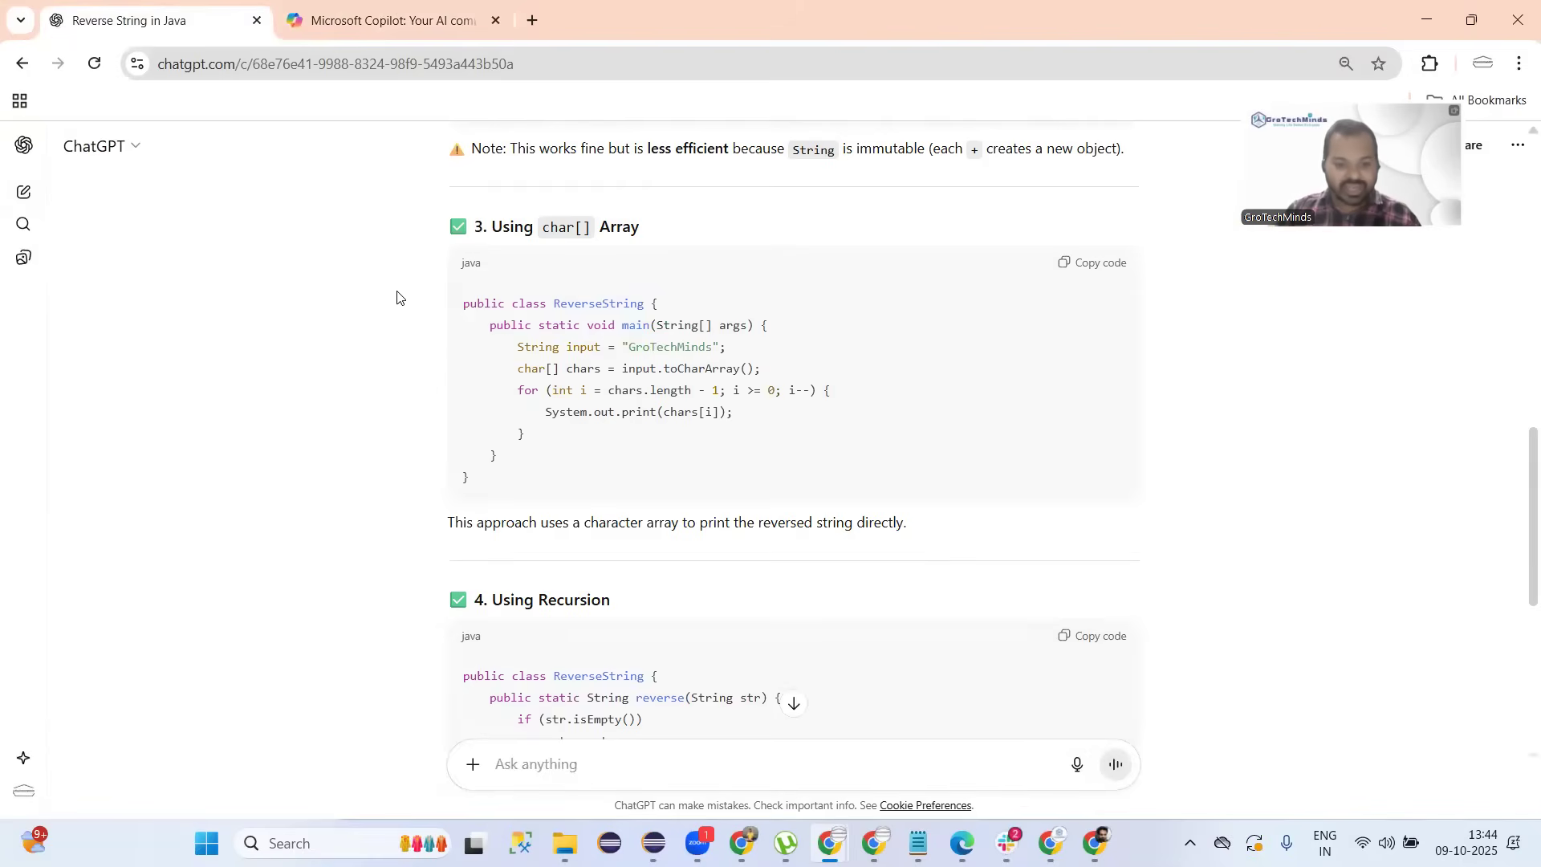
{"action": "scroll", "coordinate": [566, 358], "scroll_direction": "down", "scroll_amount": 5}
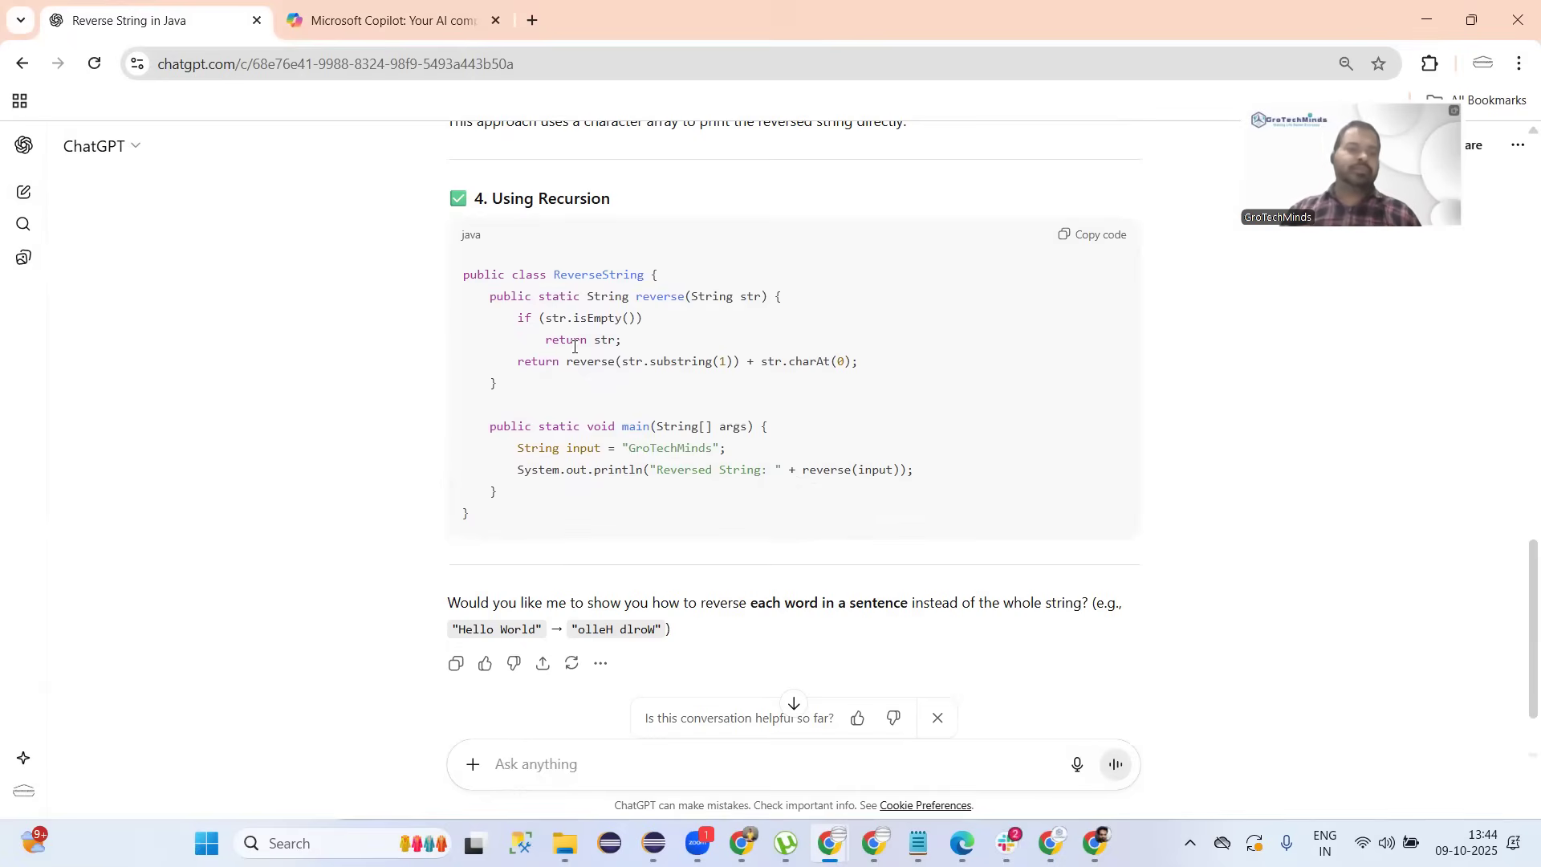
{"action": "left_click", "coordinate": [369, 5]}
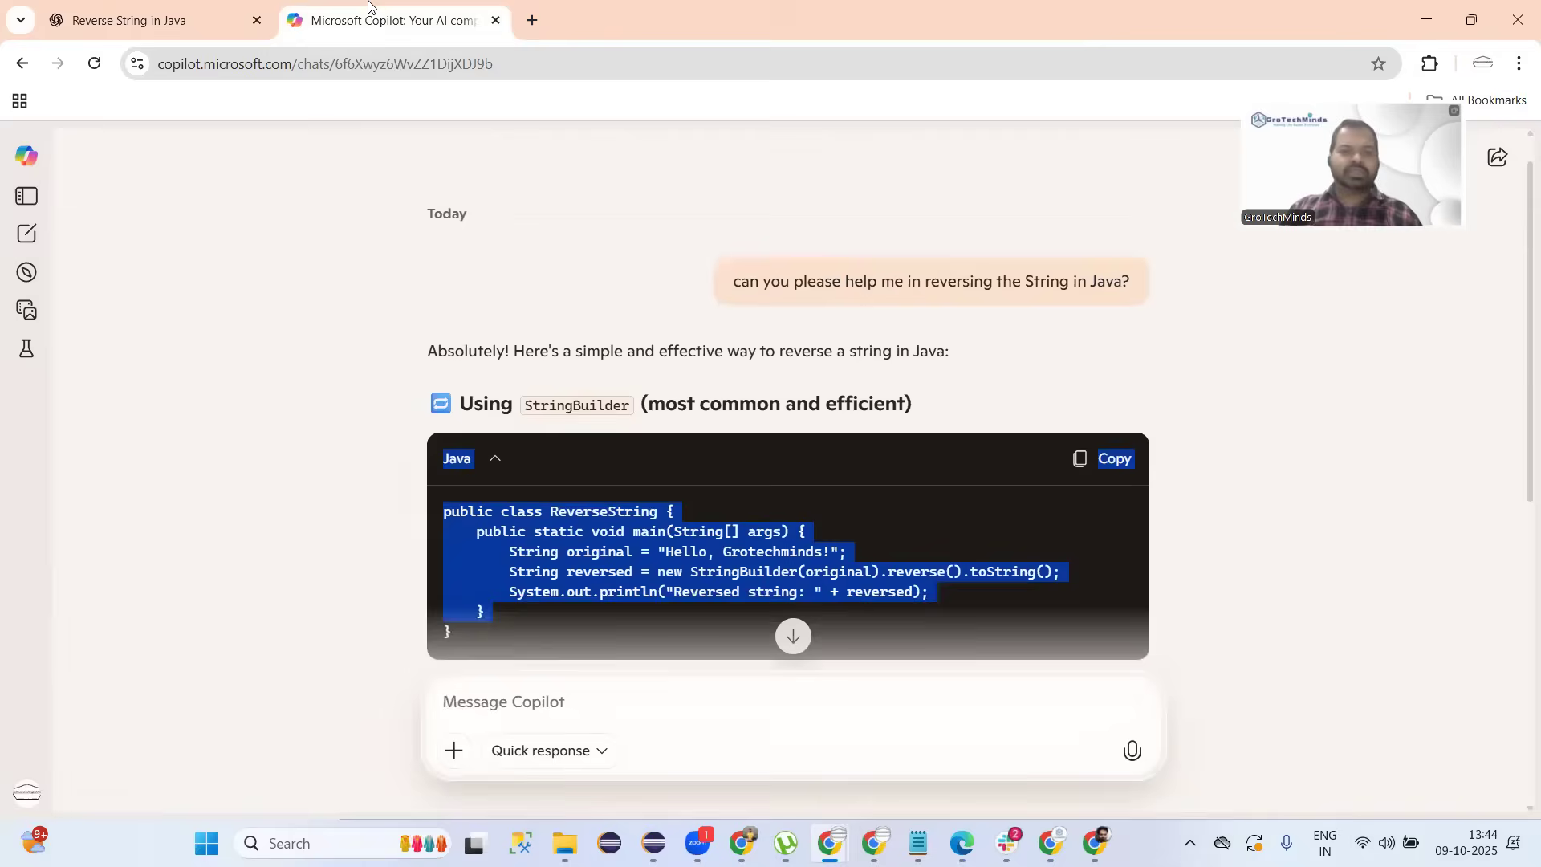
{"action": "left_click", "coordinate": [211, 9]}
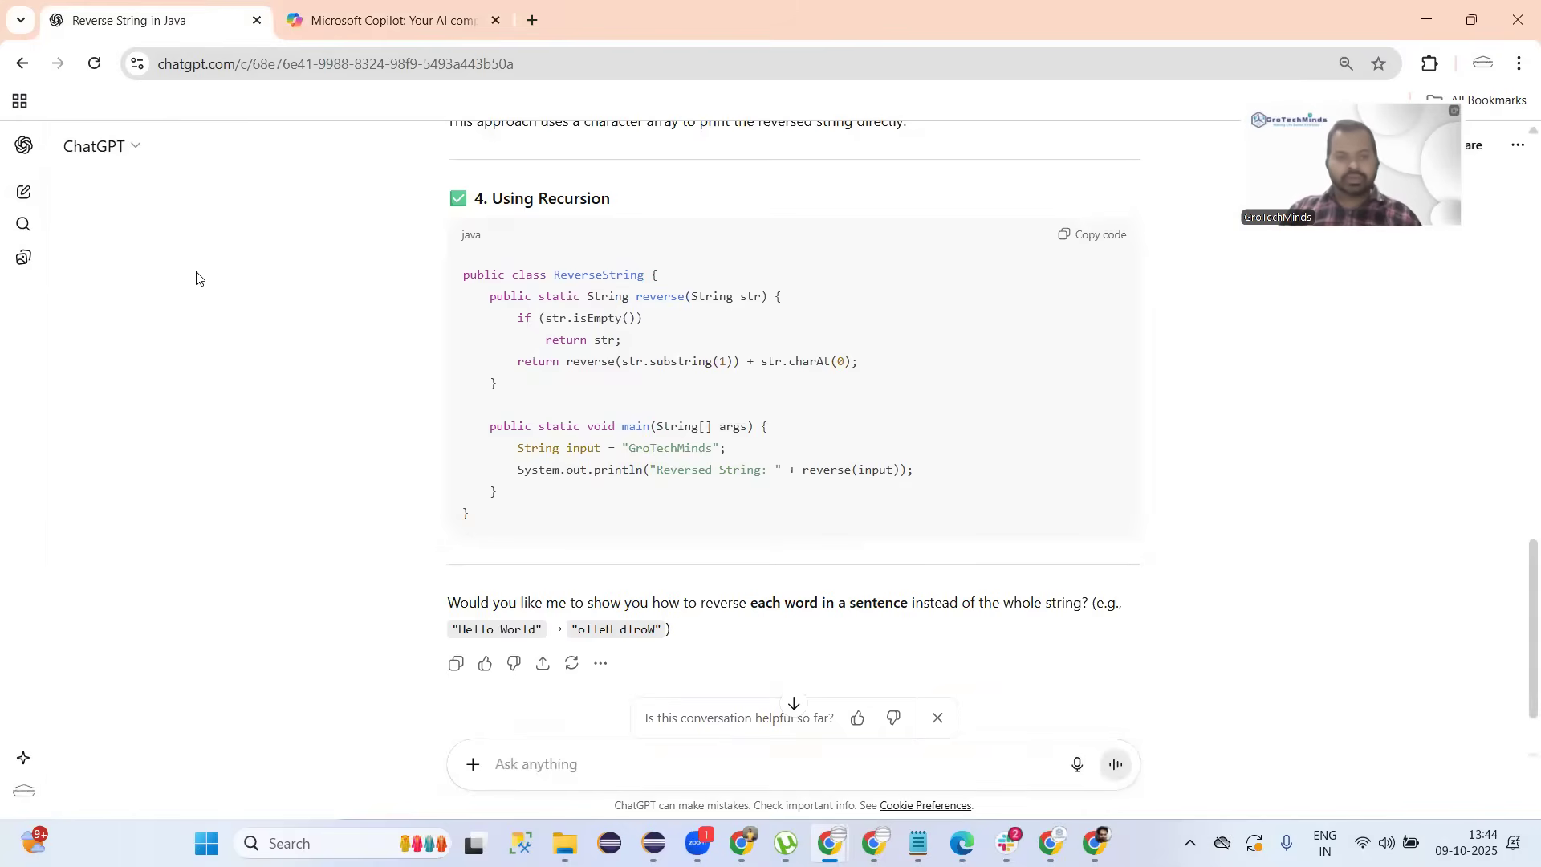
{"action": "left_click", "coordinate": [385, 14]}
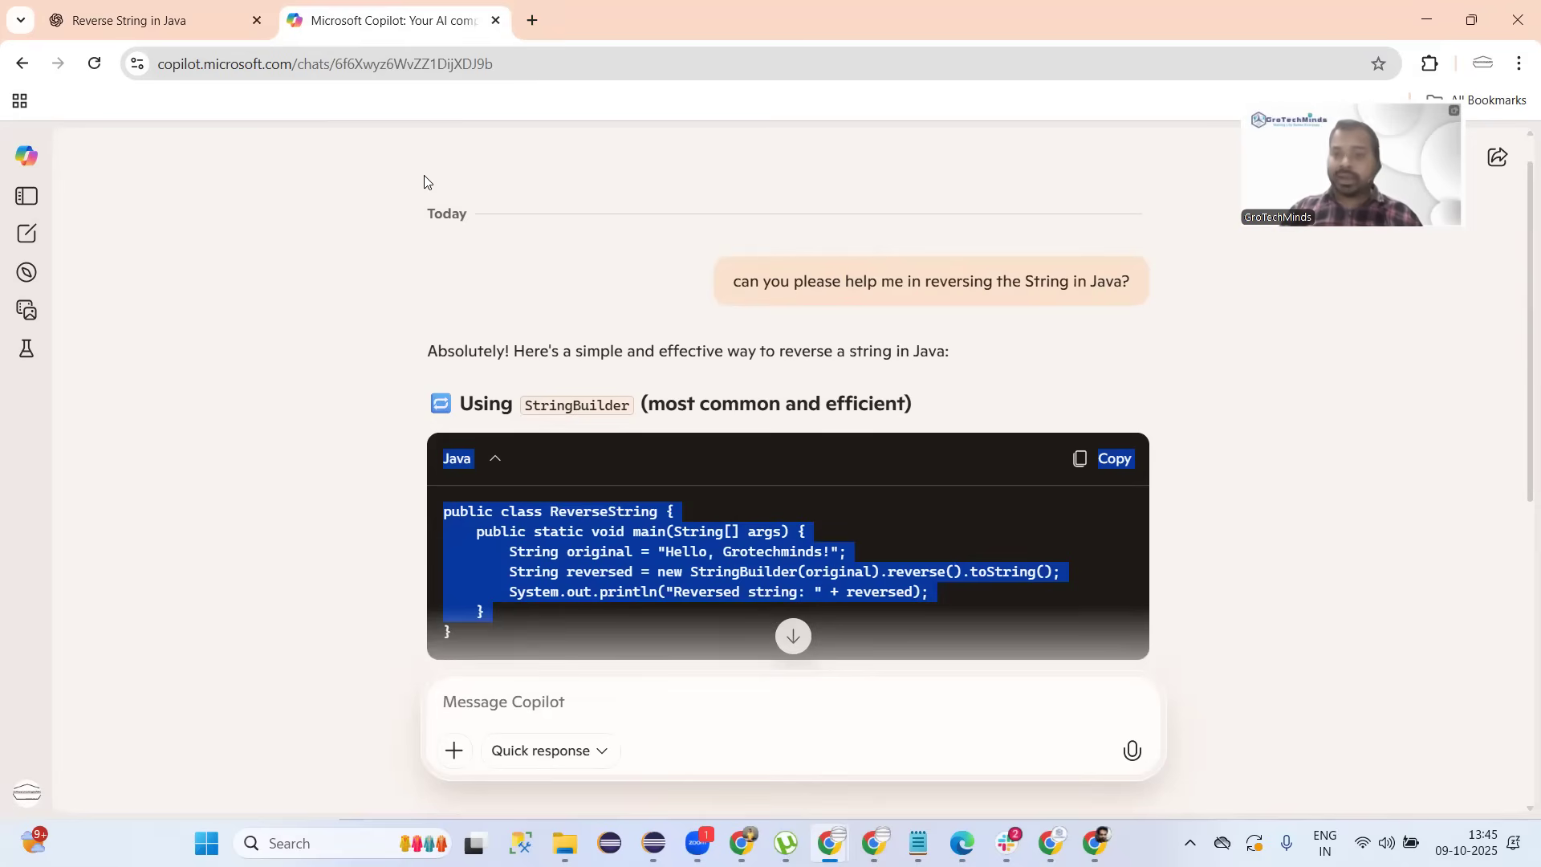
{"action": "scroll", "coordinate": [564, 330], "scroll_direction": "down", "scroll_amount": 9}
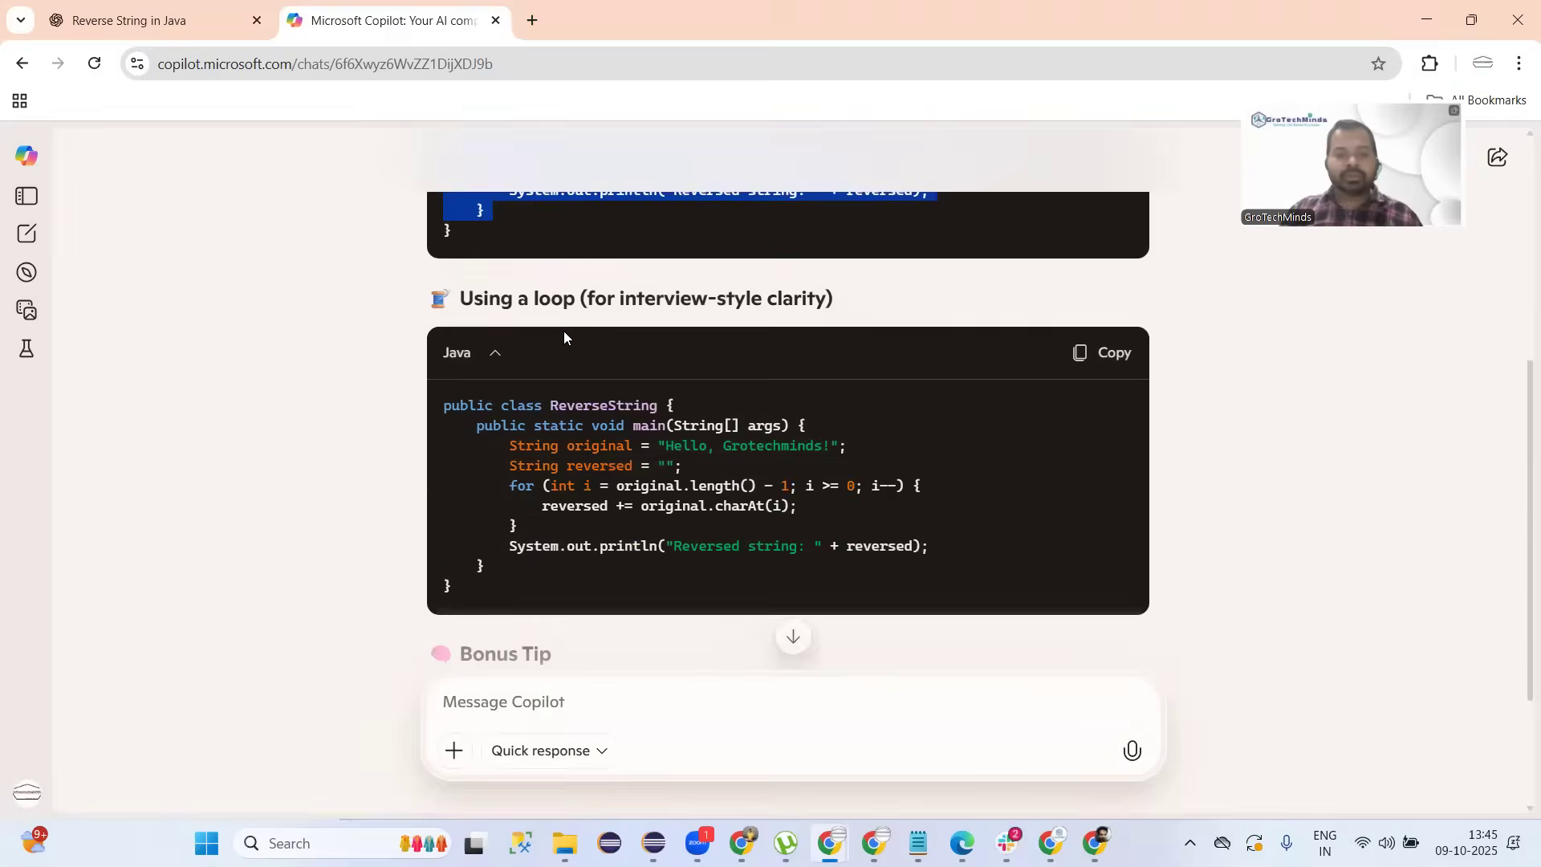
{"action": "scroll", "coordinate": [564, 331], "scroll_direction": "up", "scroll_amount": 10}
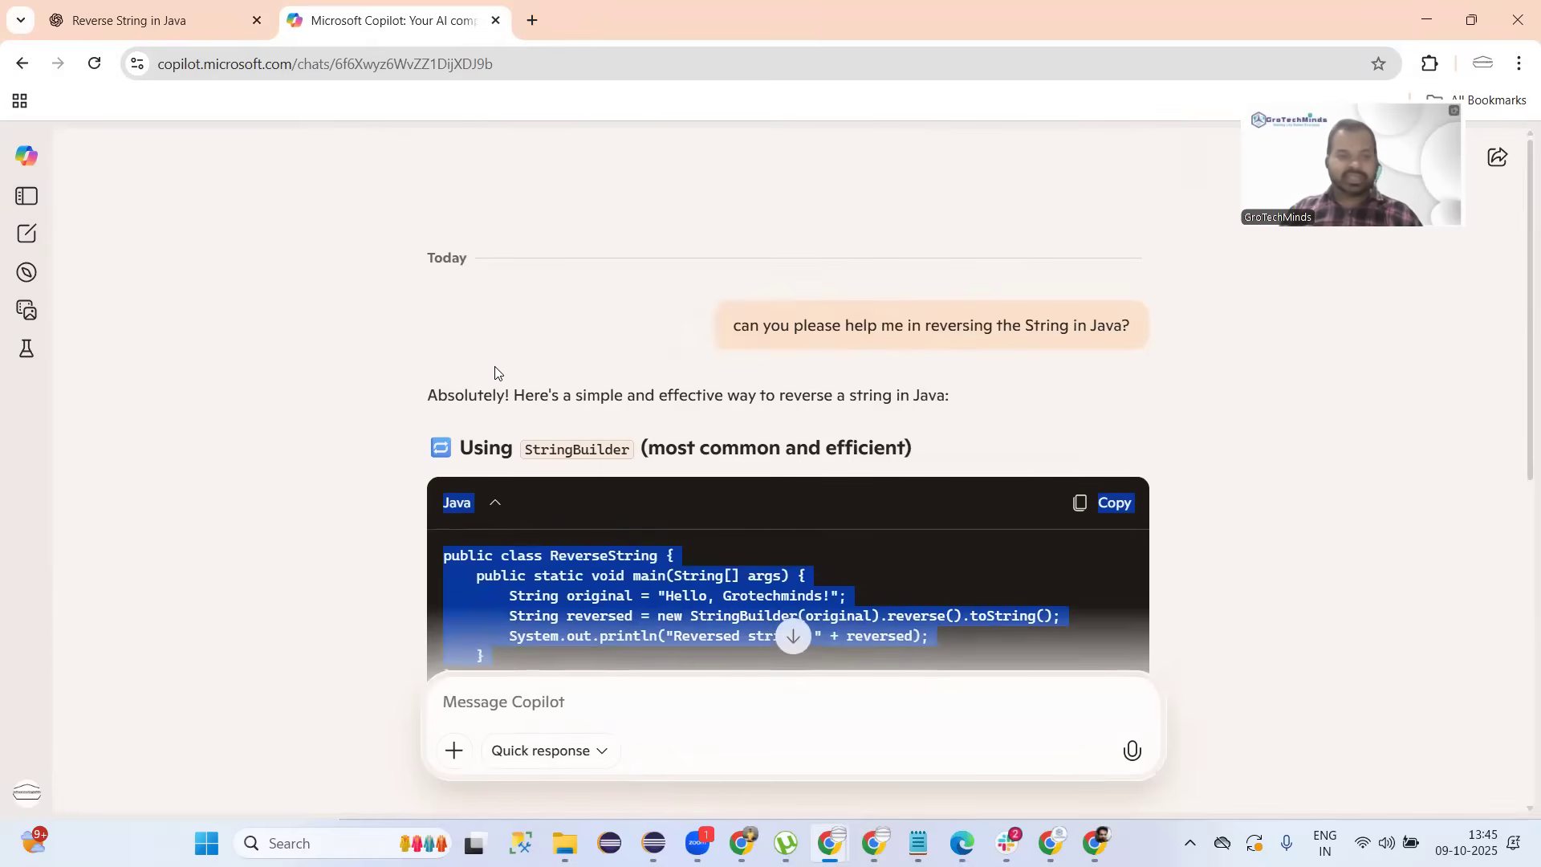
{"action": "left_click", "coordinate": [161, 27]}
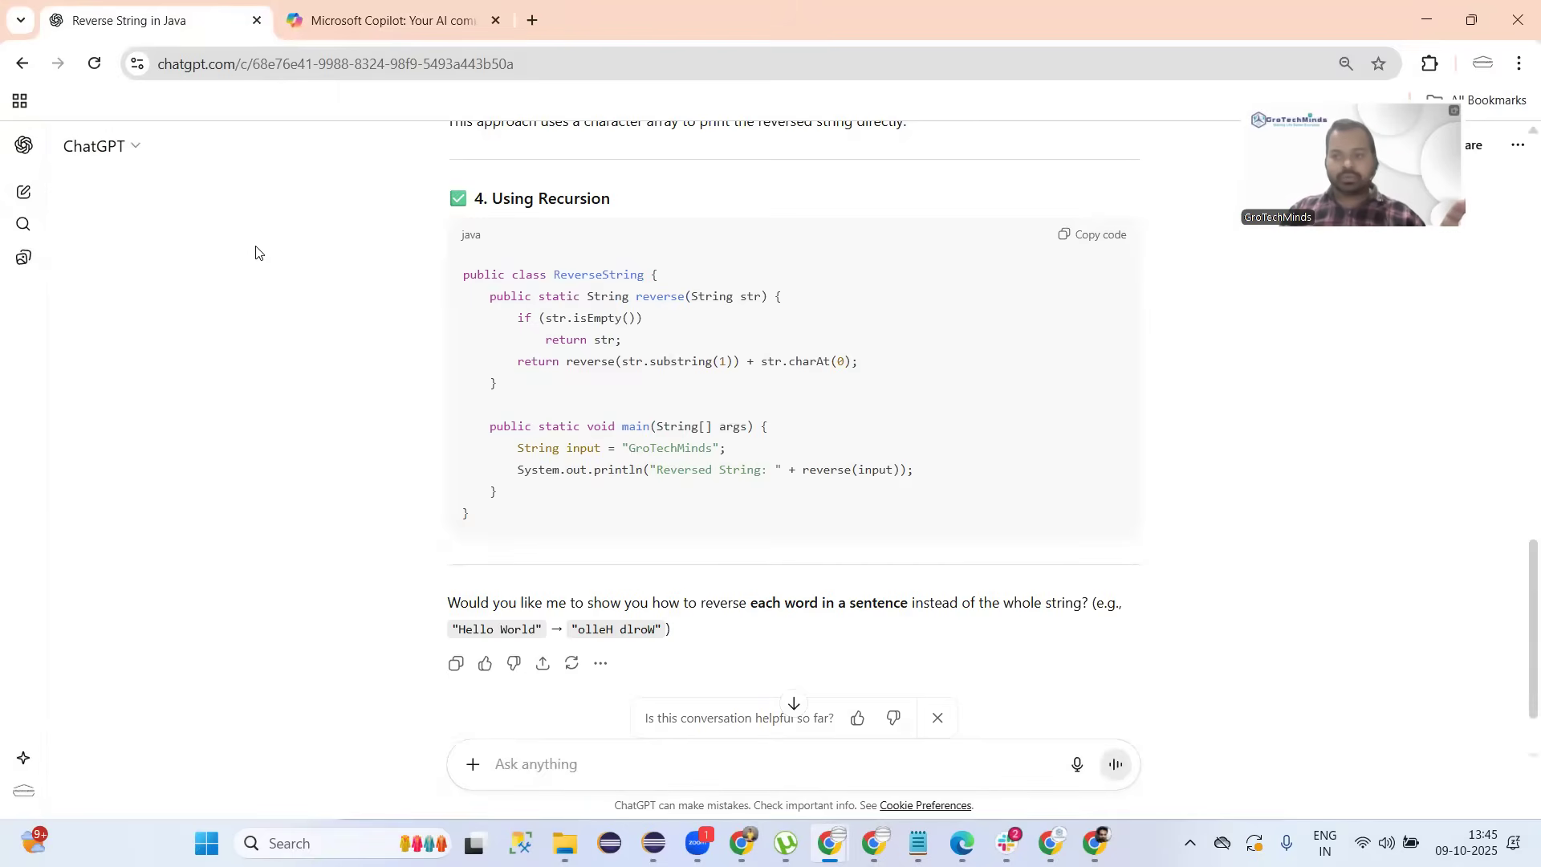
{"action": "left_click", "coordinate": [361, 22]}
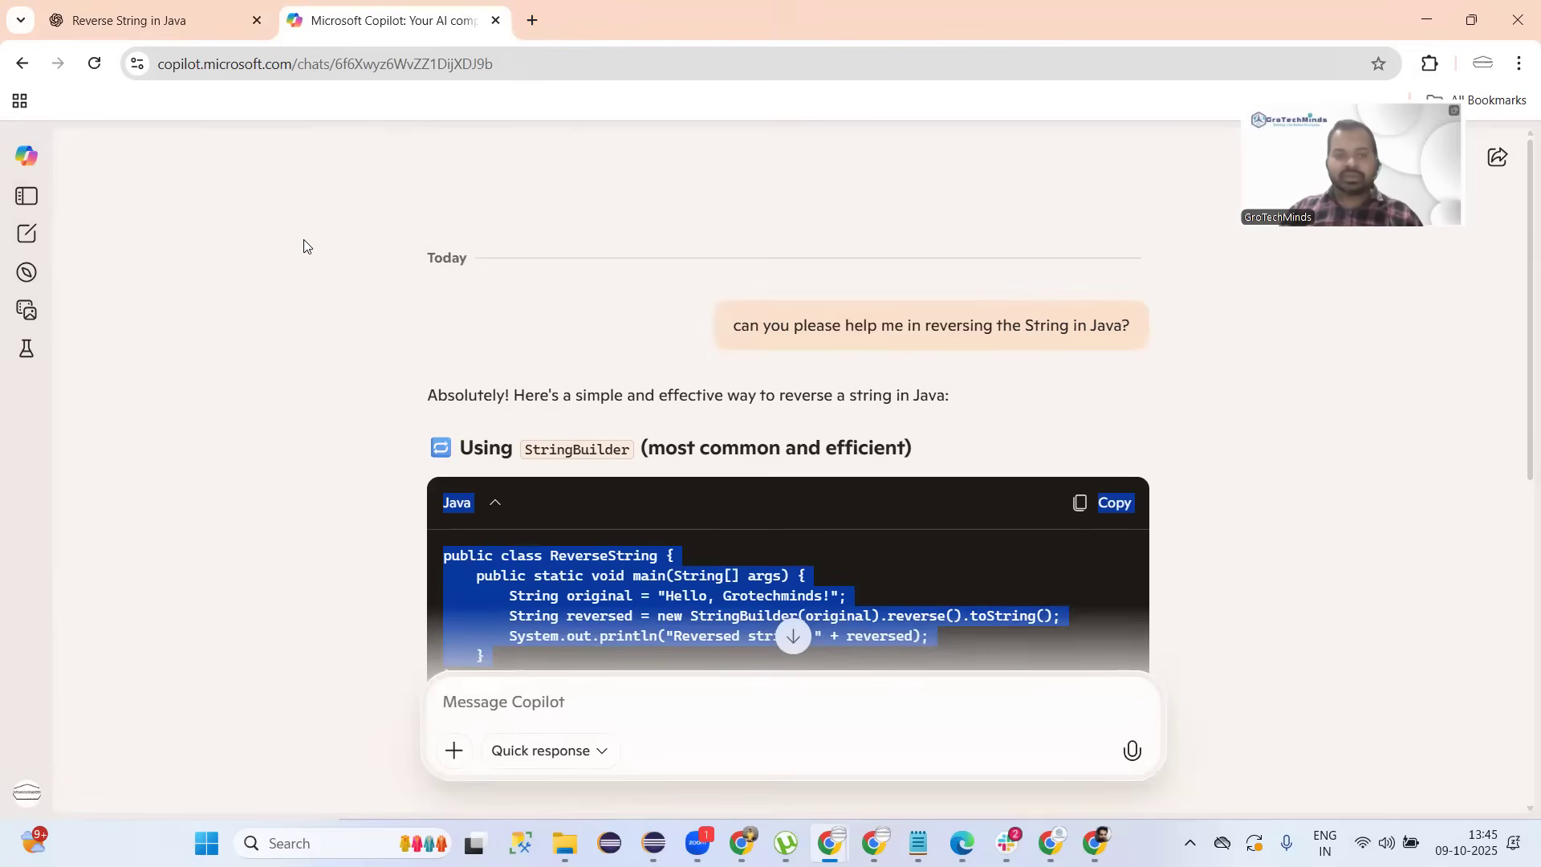
{"action": "scroll", "coordinate": [304, 245], "scroll_direction": "down", "scroll_amount": 8}
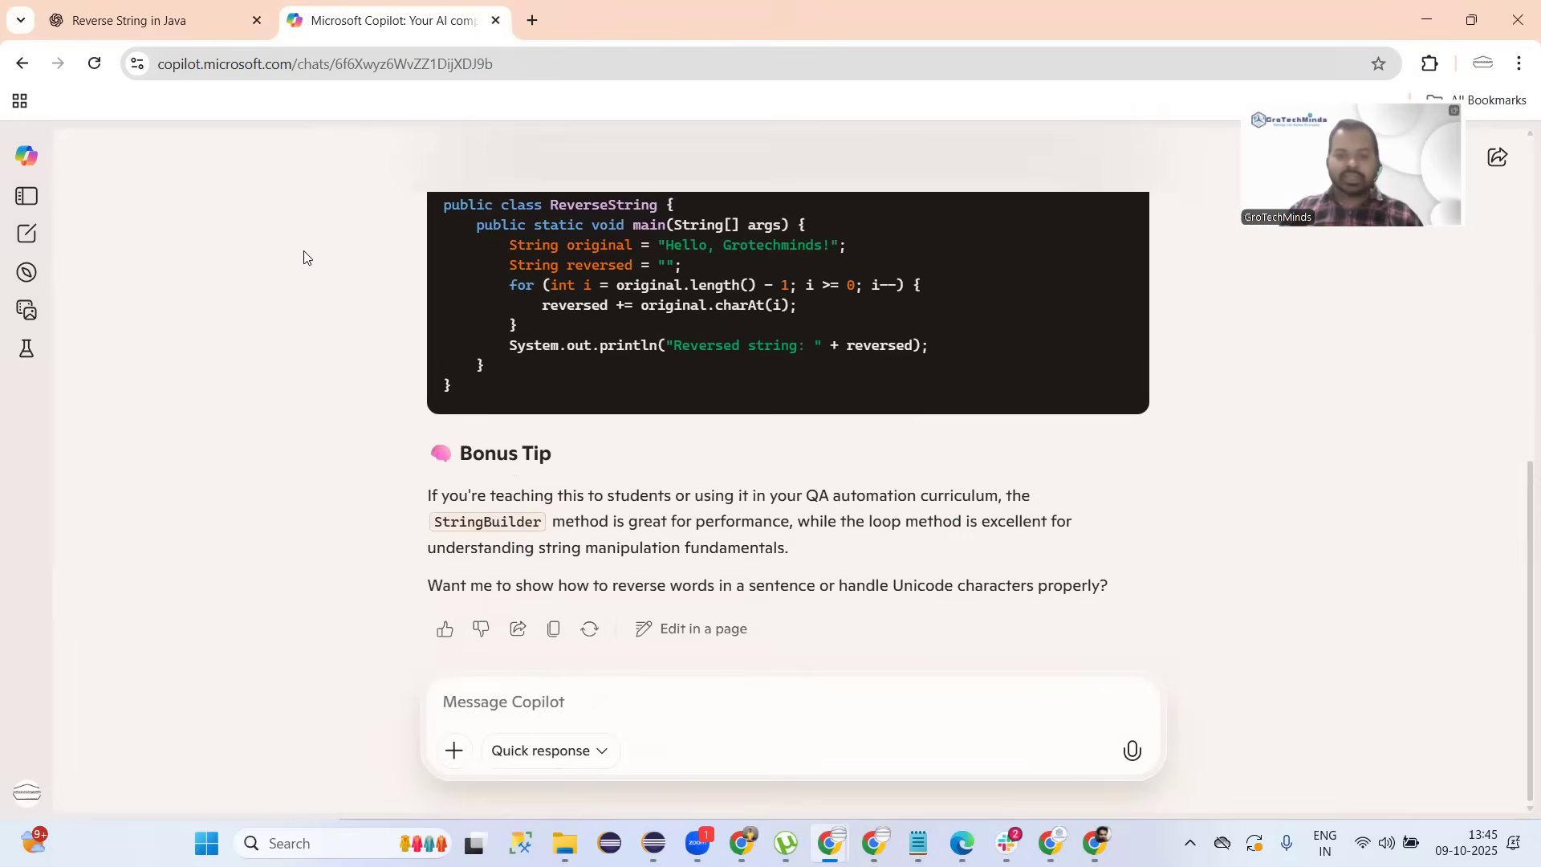
{"action": "left_click", "coordinate": [177, 35]}
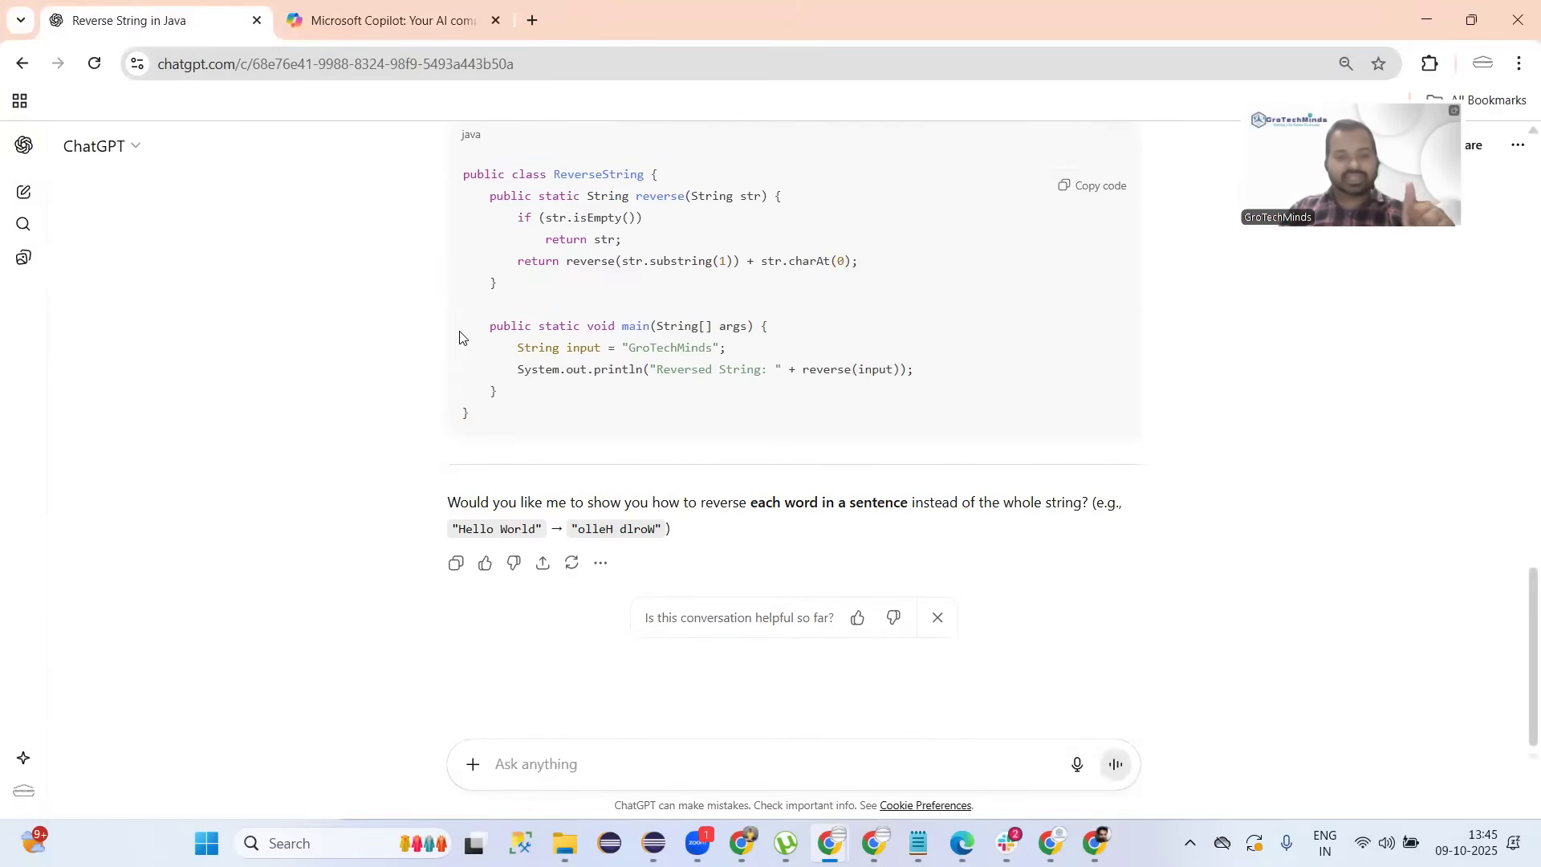
Start fresh, empty conversations in both ChatGPT and Copilot.
{"action": "left_click", "coordinate": [22, 197]}
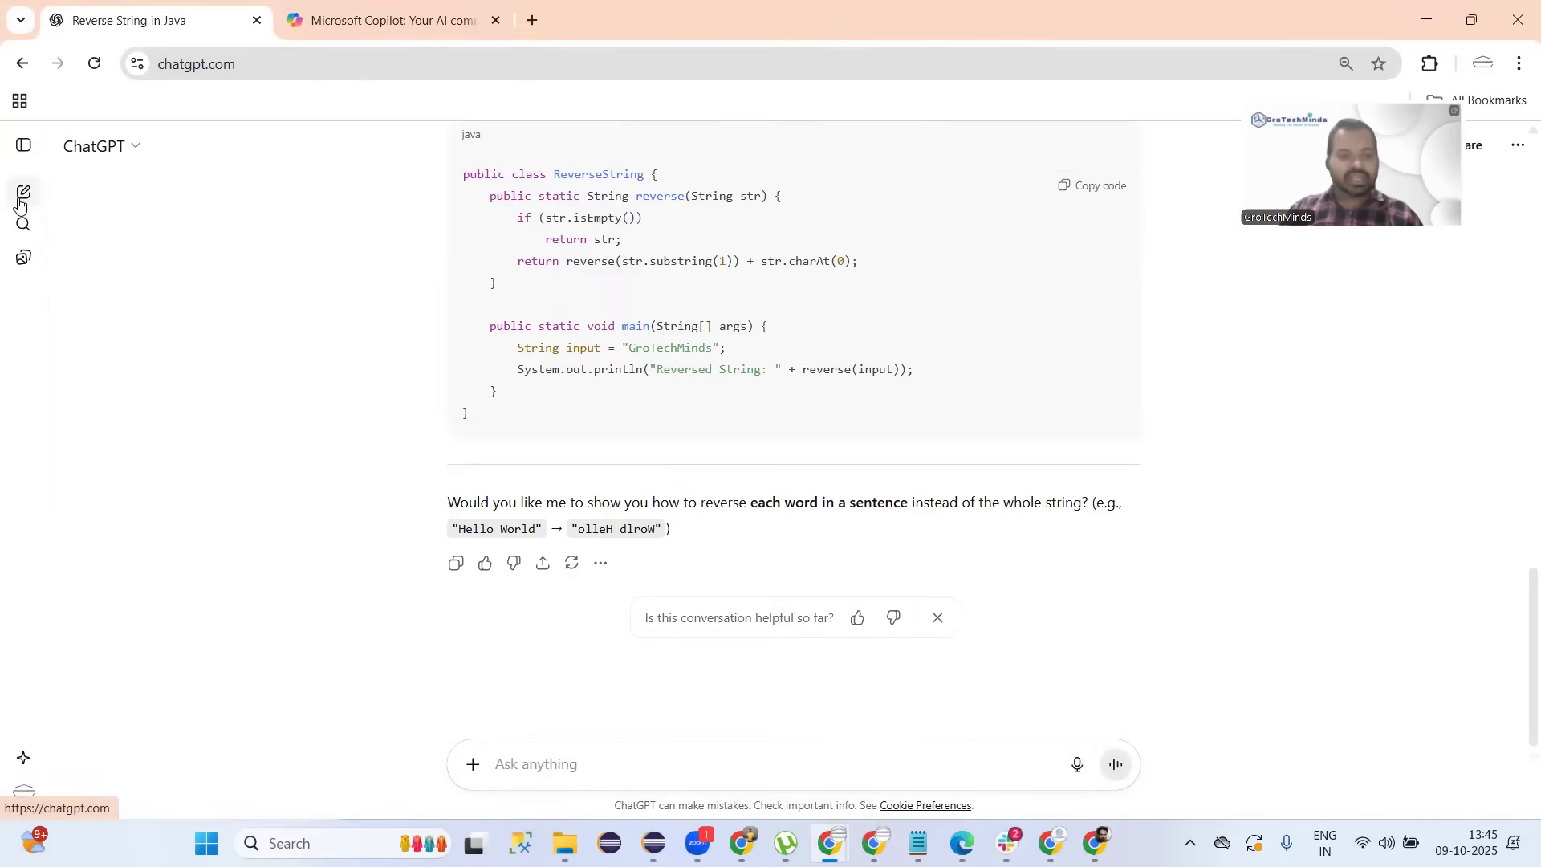
{"action": "left_click", "coordinate": [382, 25]}
{"action": "left_click", "coordinate": [27, 234]}
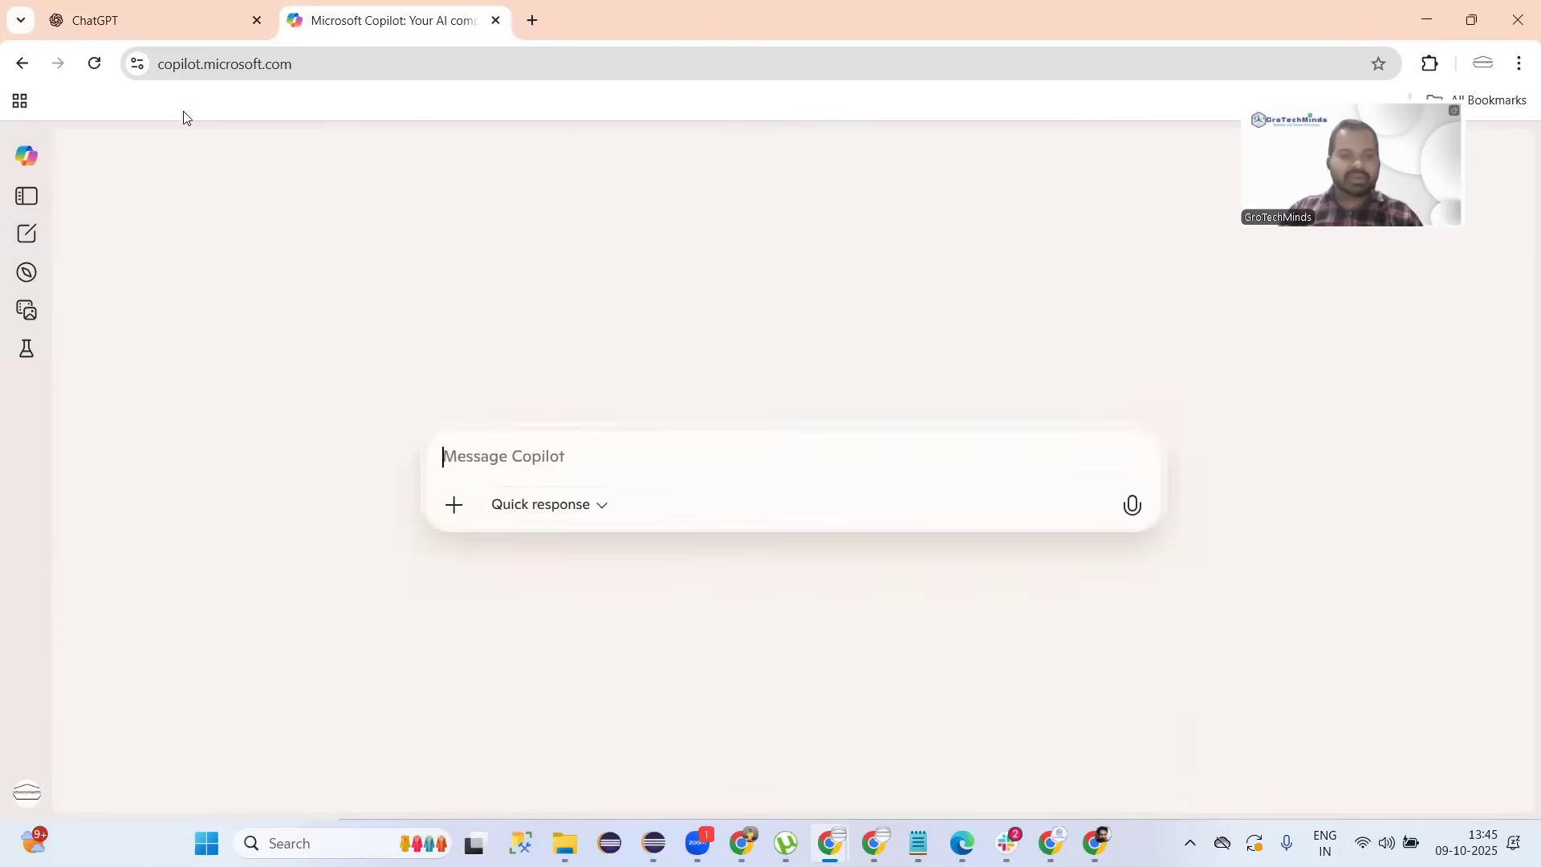
{"action": "left_click", "coordinate": [167, 24]}
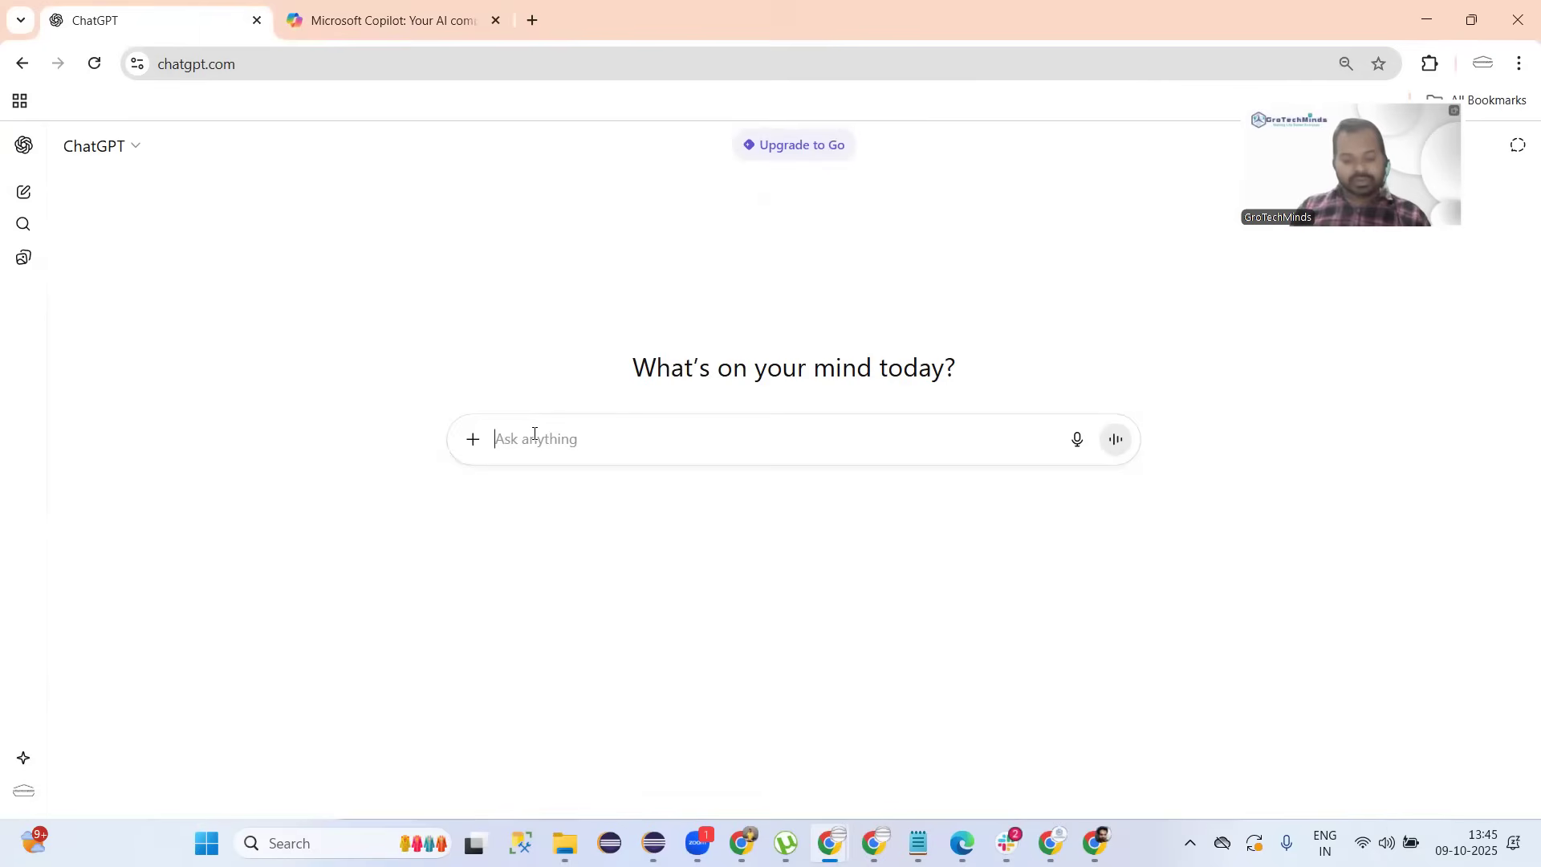
Draft a prompt requesting Java code counting characters, spaces and digits in a sample name-and-number string.
{"action": "type", "text": "I want"}
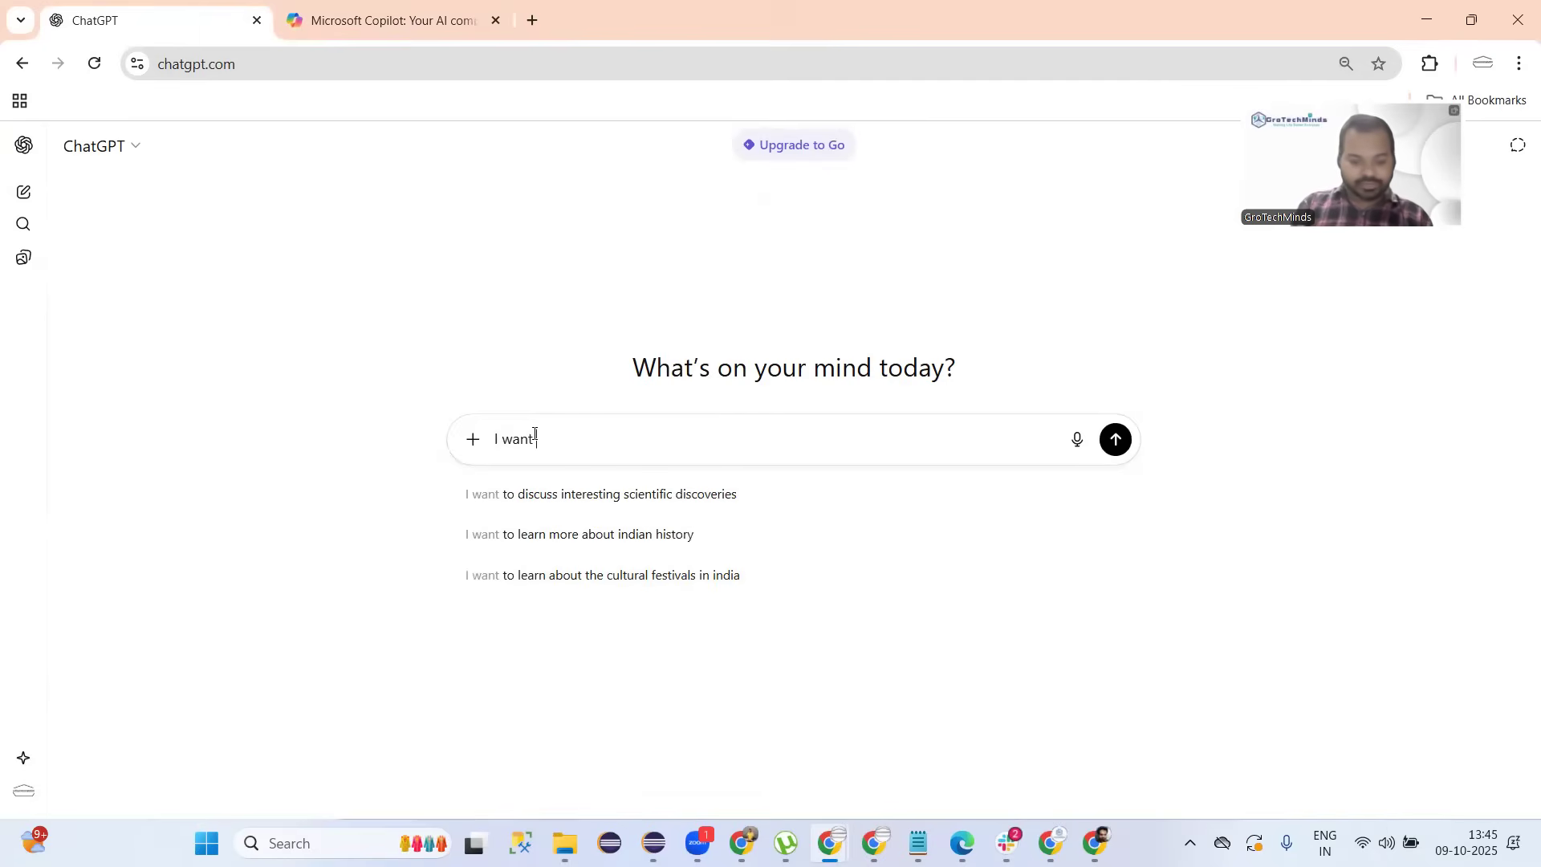
{"action": "type", "text": " c java cod"}
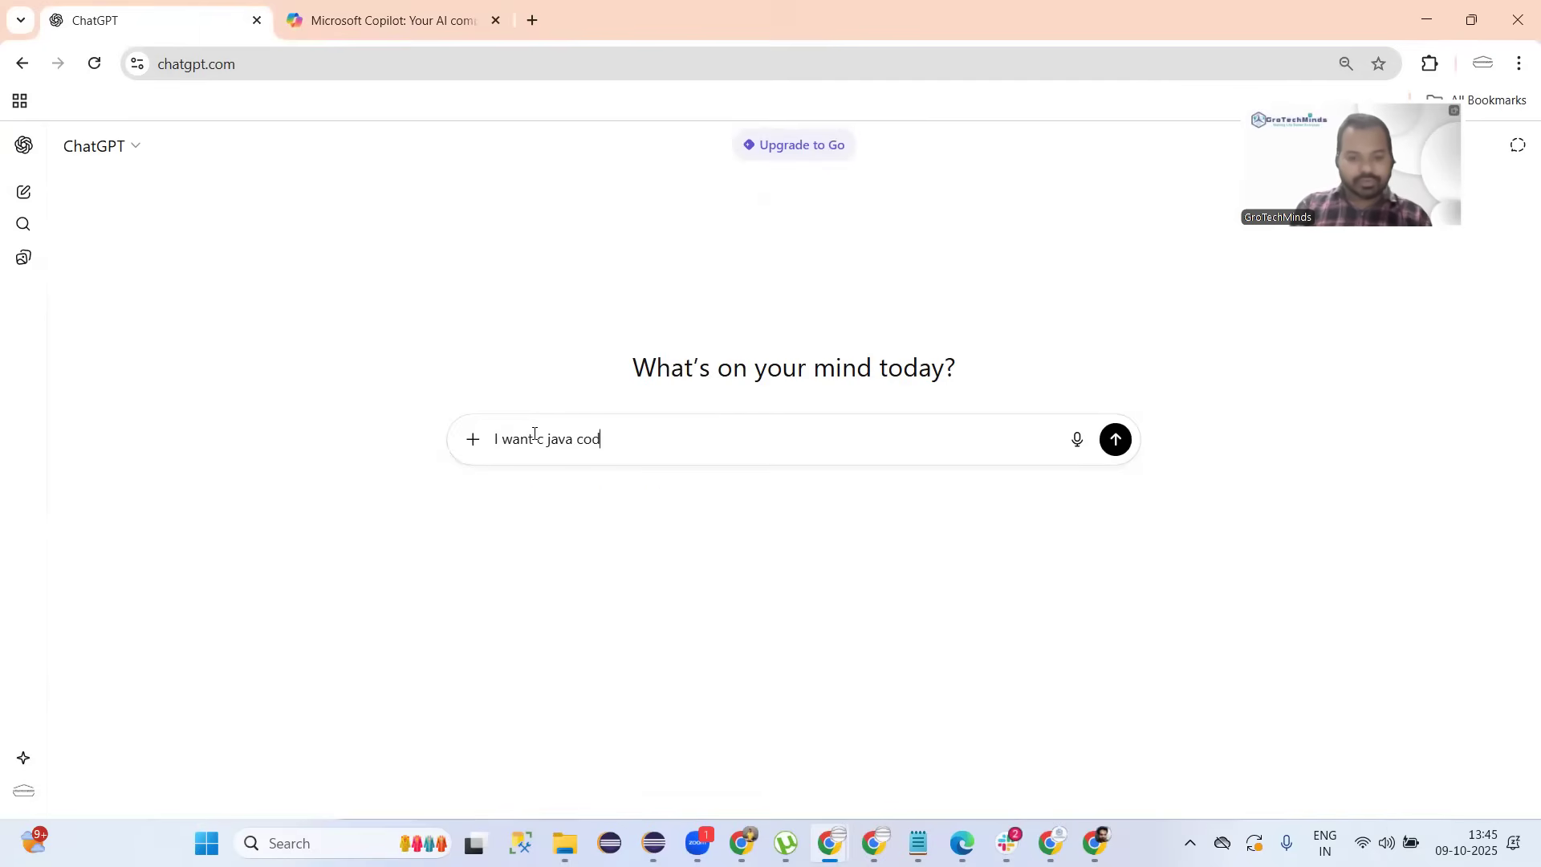
{"action": "type", "text": "e where"}
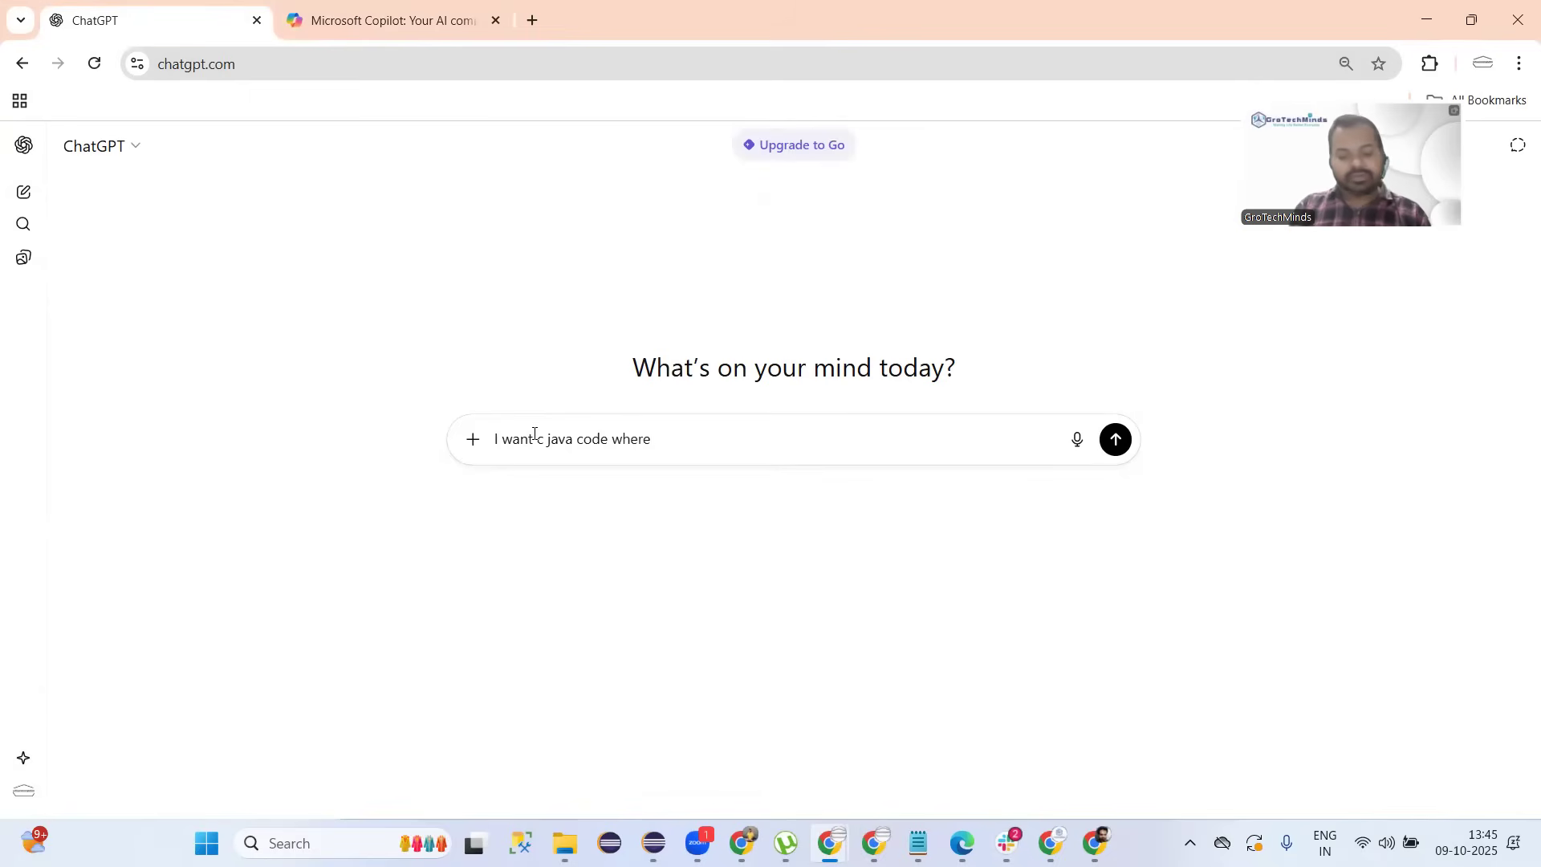
{"action": "type", "text": " String "}
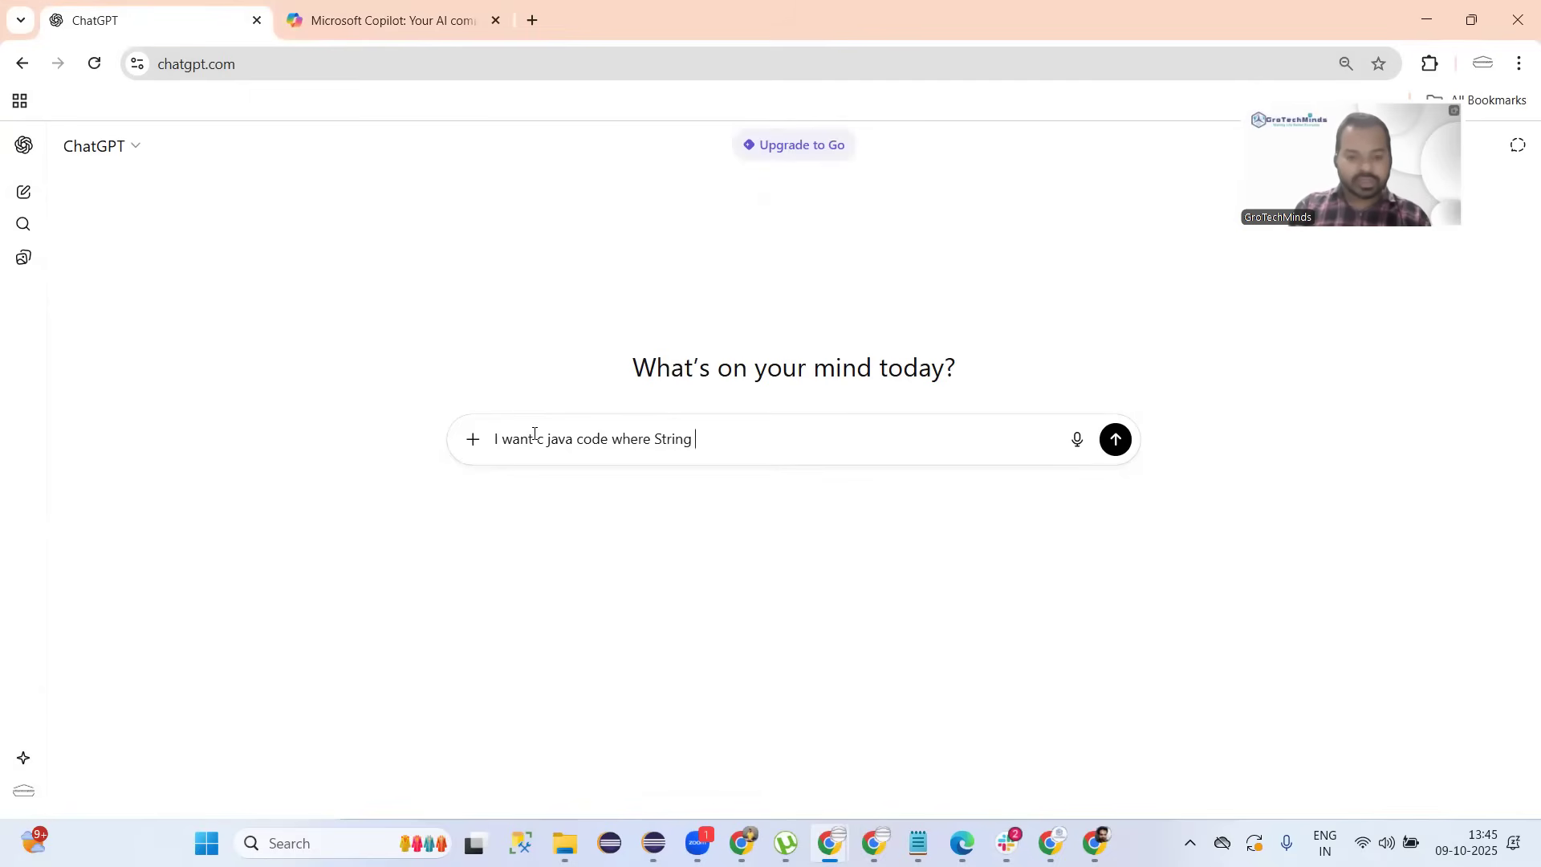
{"action": "type", "text": "inp"}
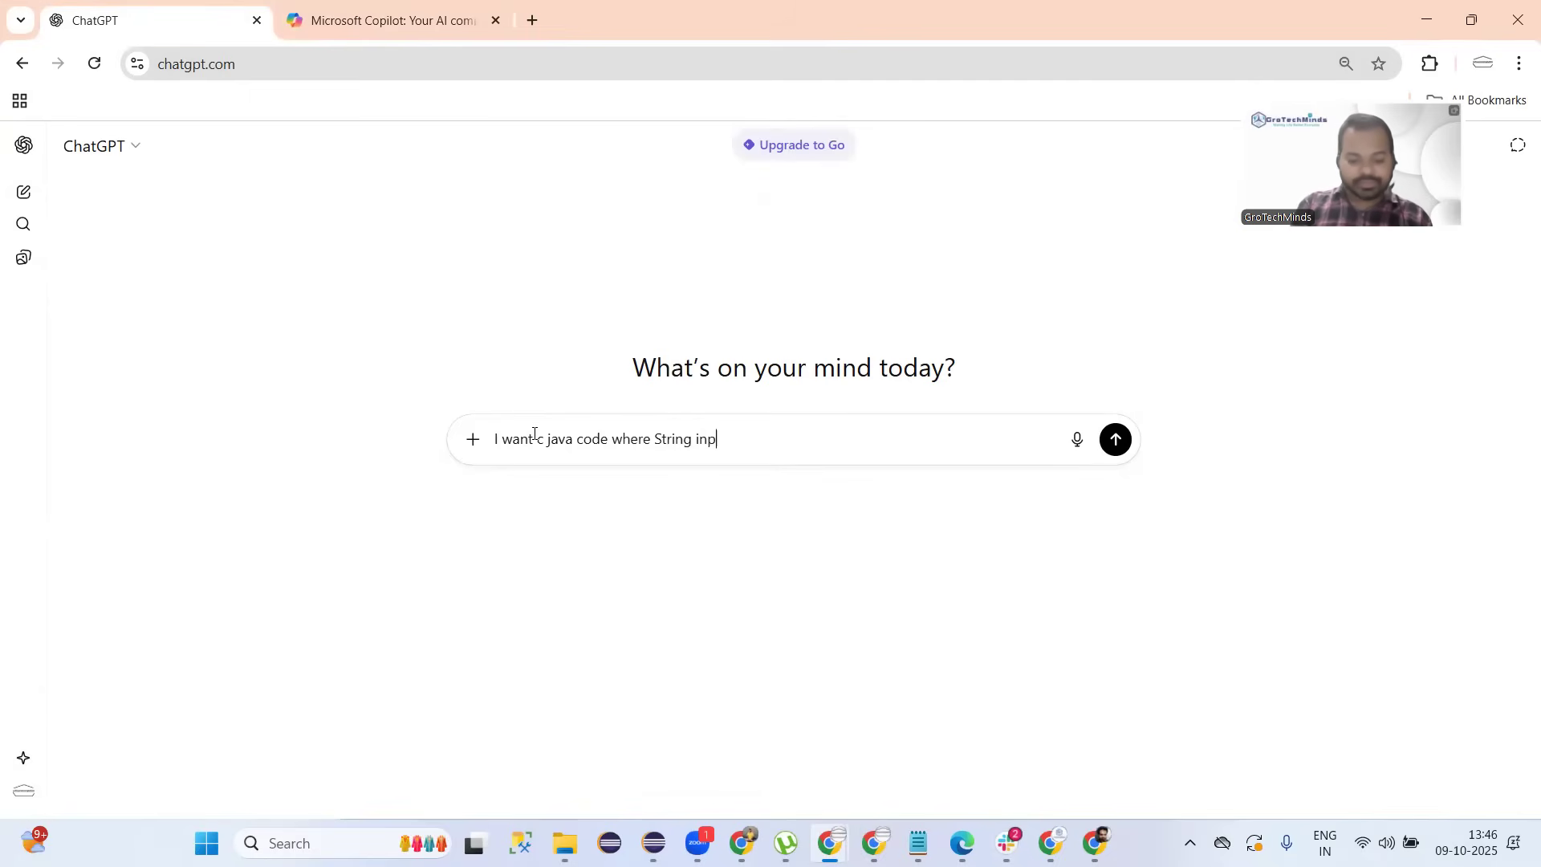
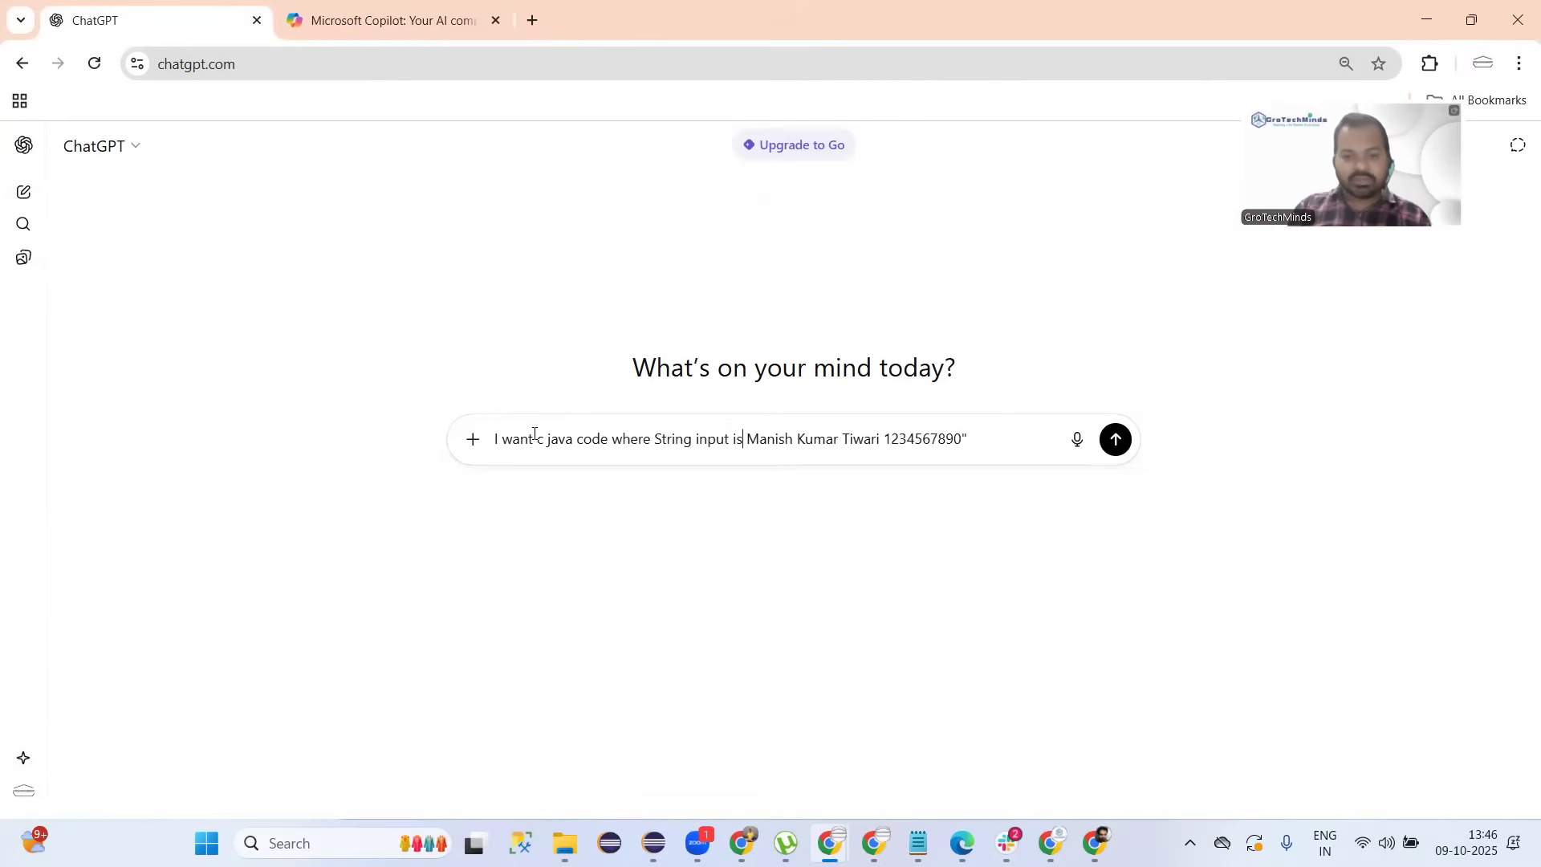
{"action": "type", "text": "\" i want to"}
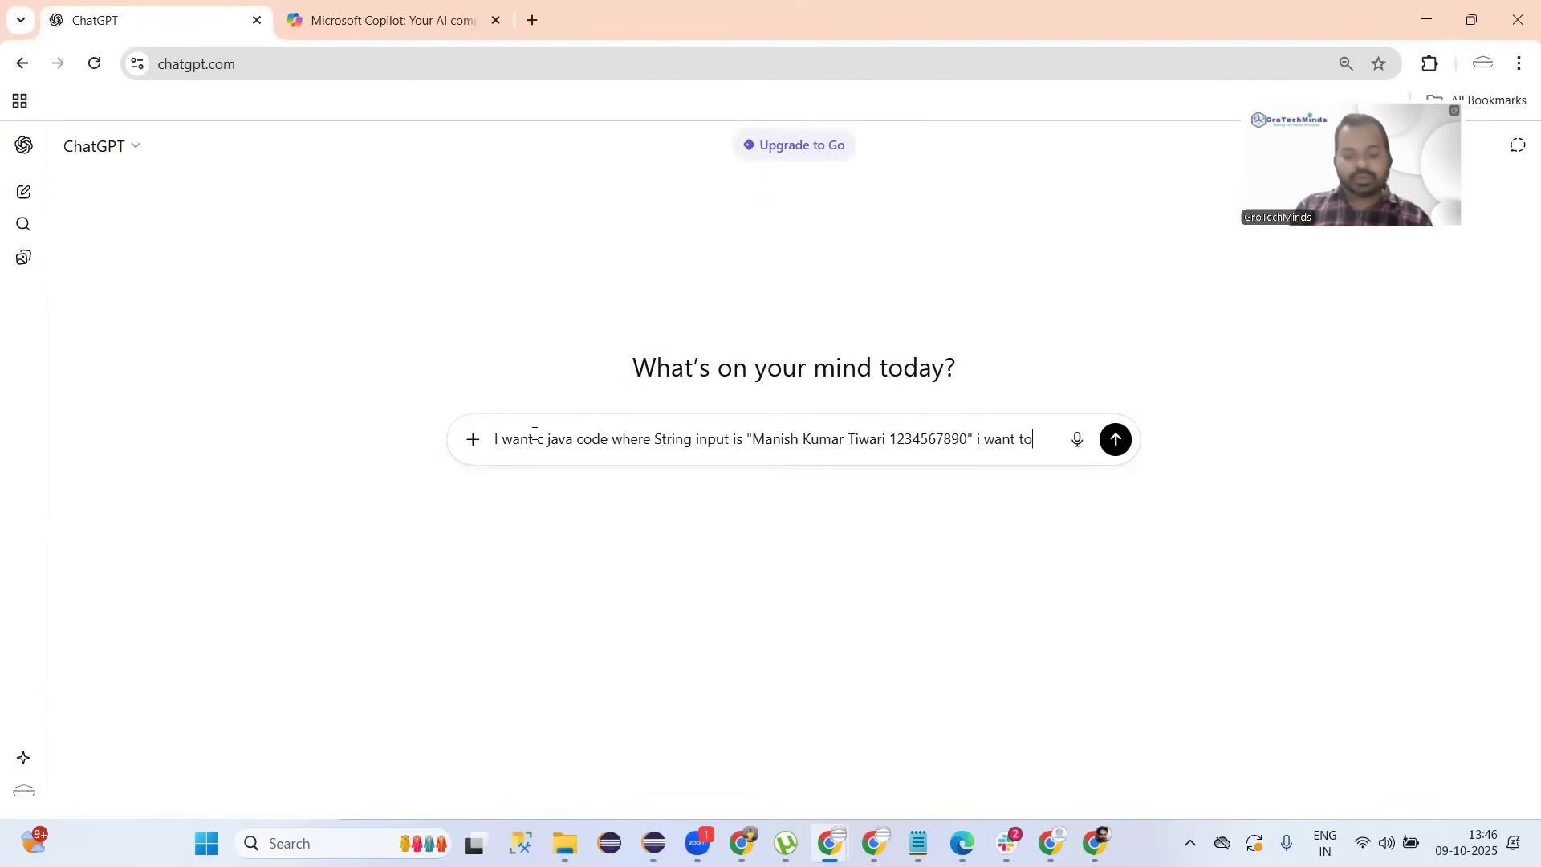
{"action": "type", "text": " count "}
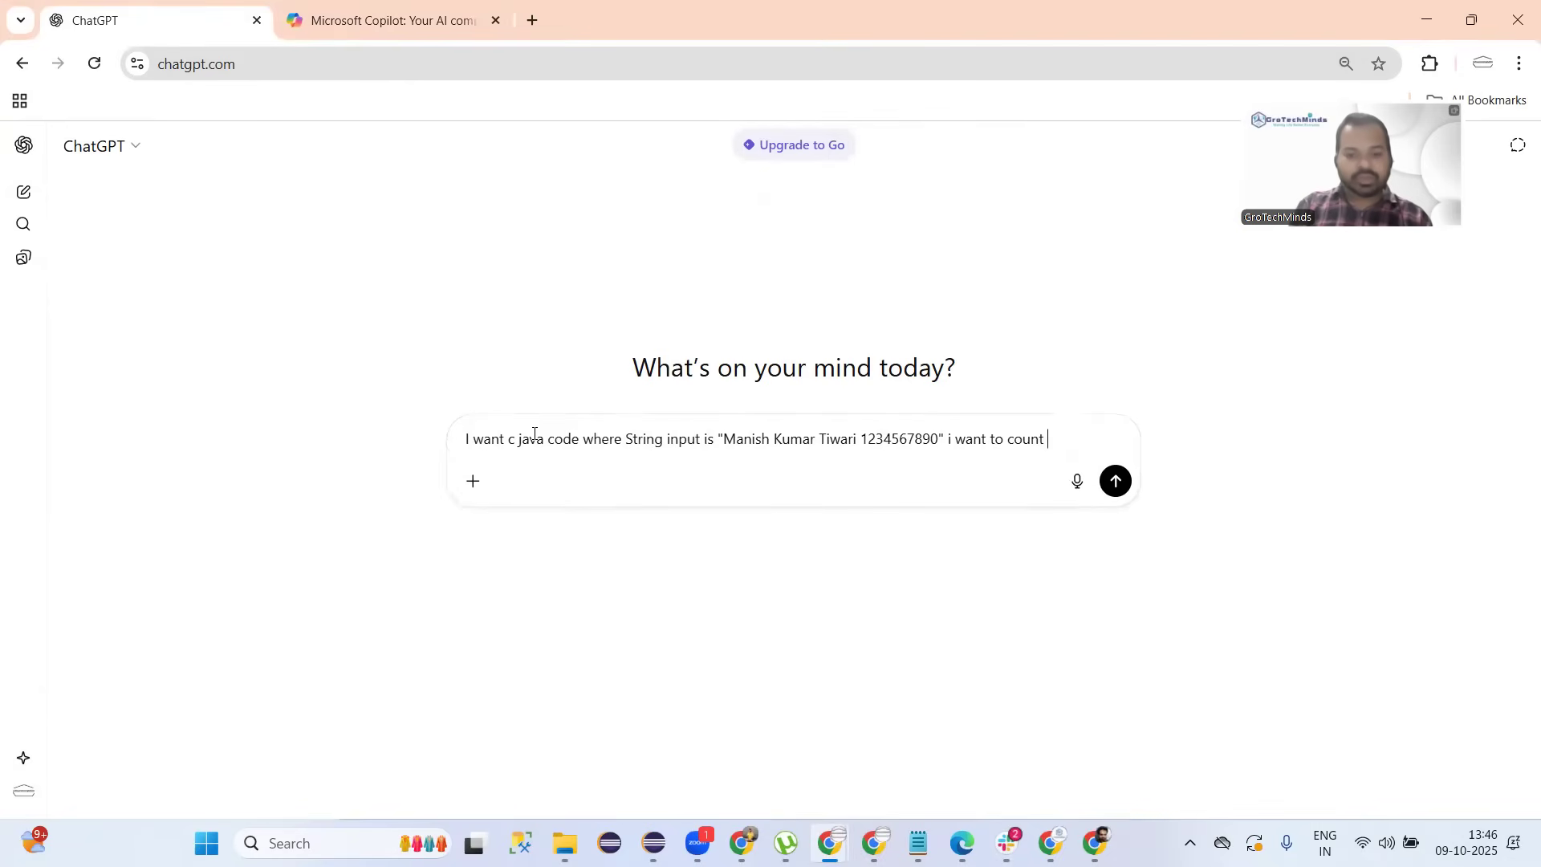
{"action": "type", "text": "the number"}
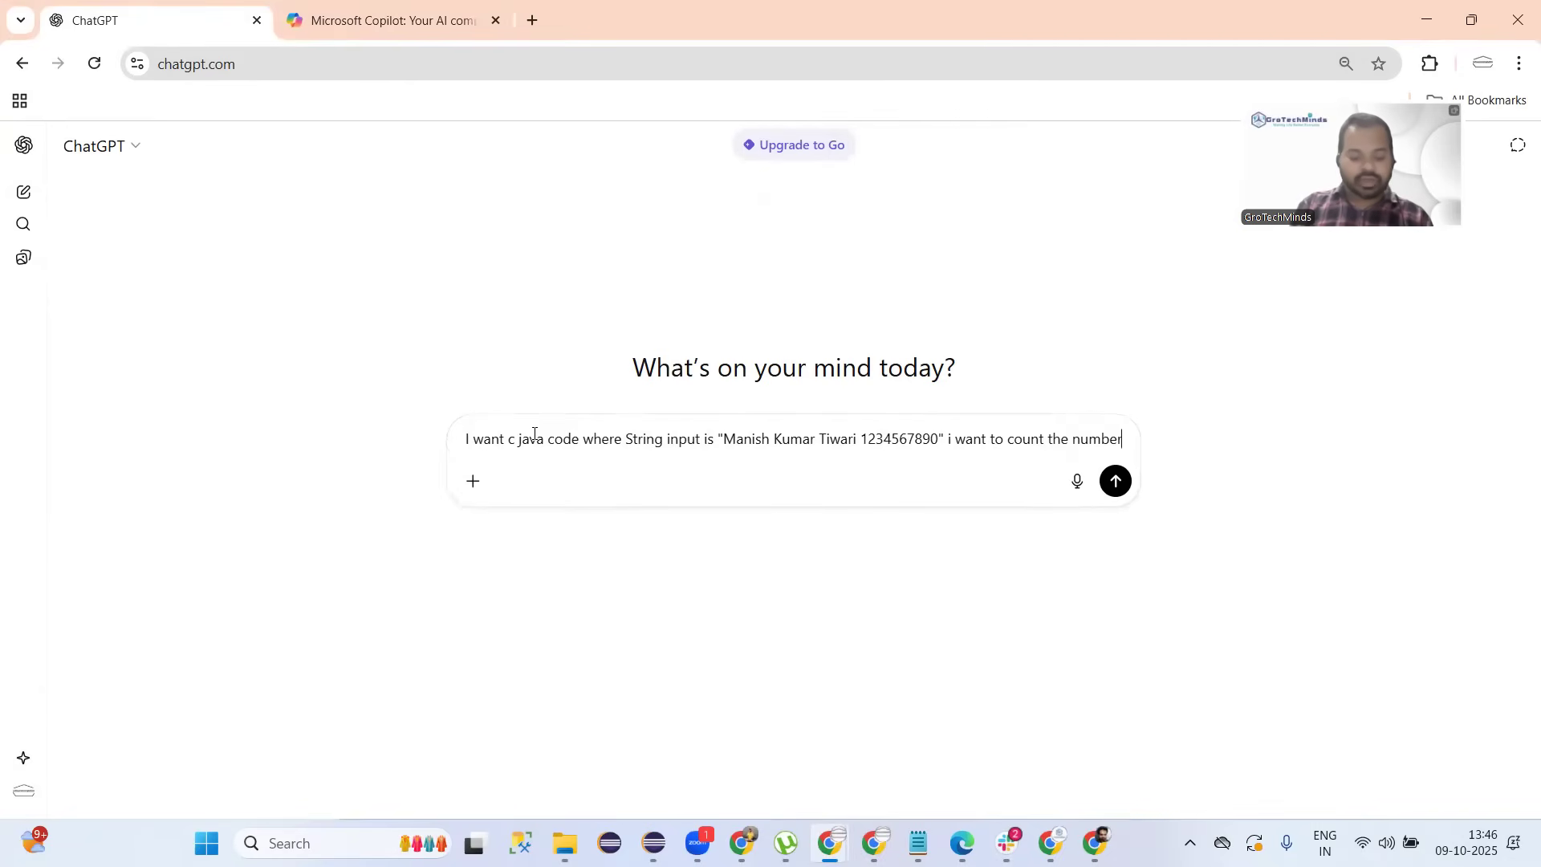
{"action": "type", "text": " of char"}
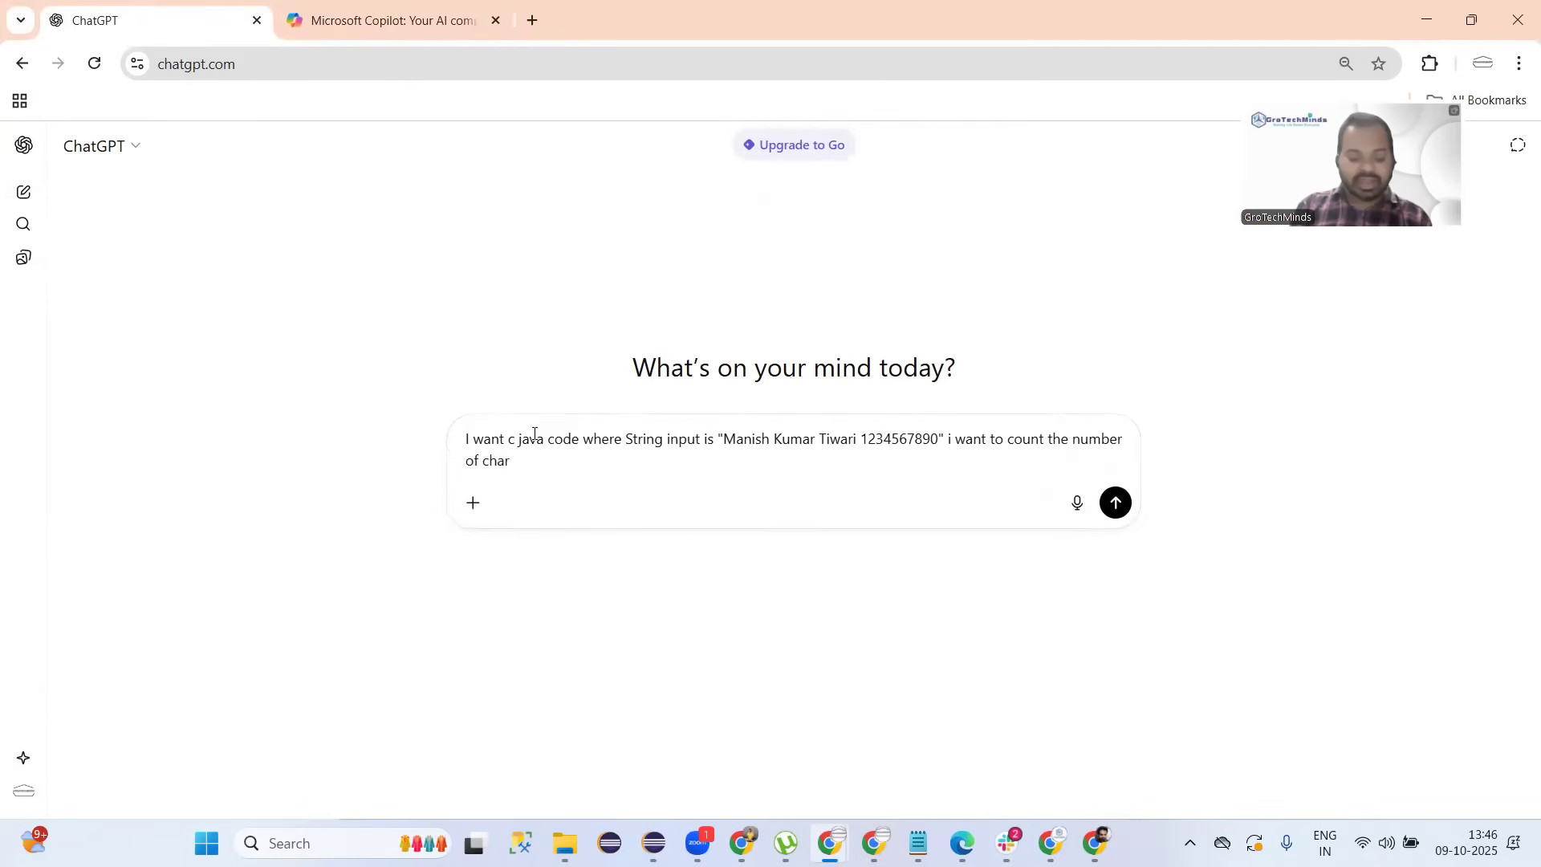
{"action": "type", "text": ",number of spa"}
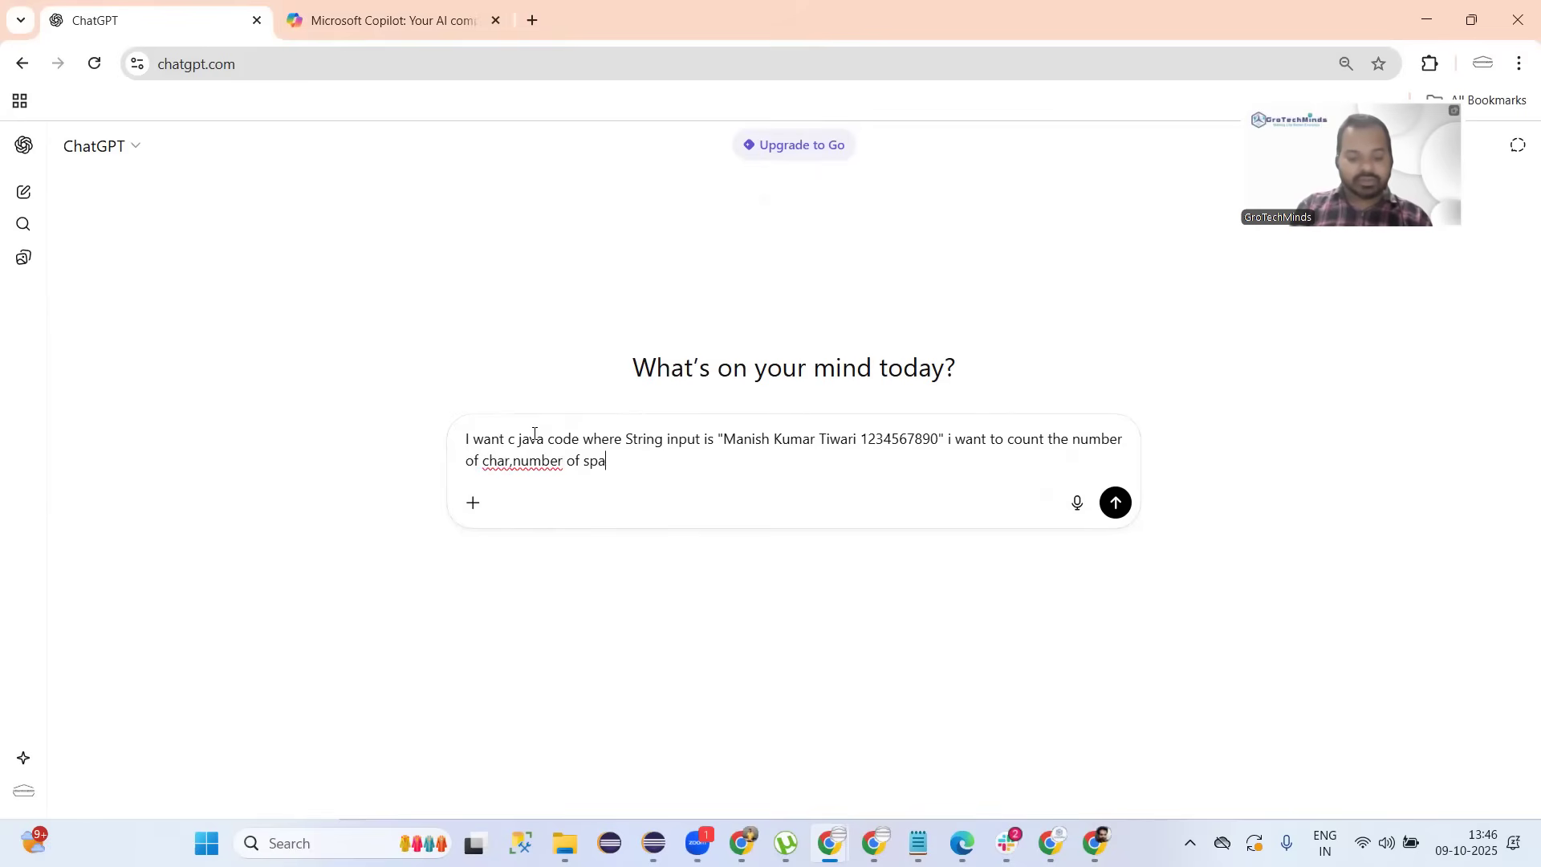
{"action": "type", "text": "ces, numer"}
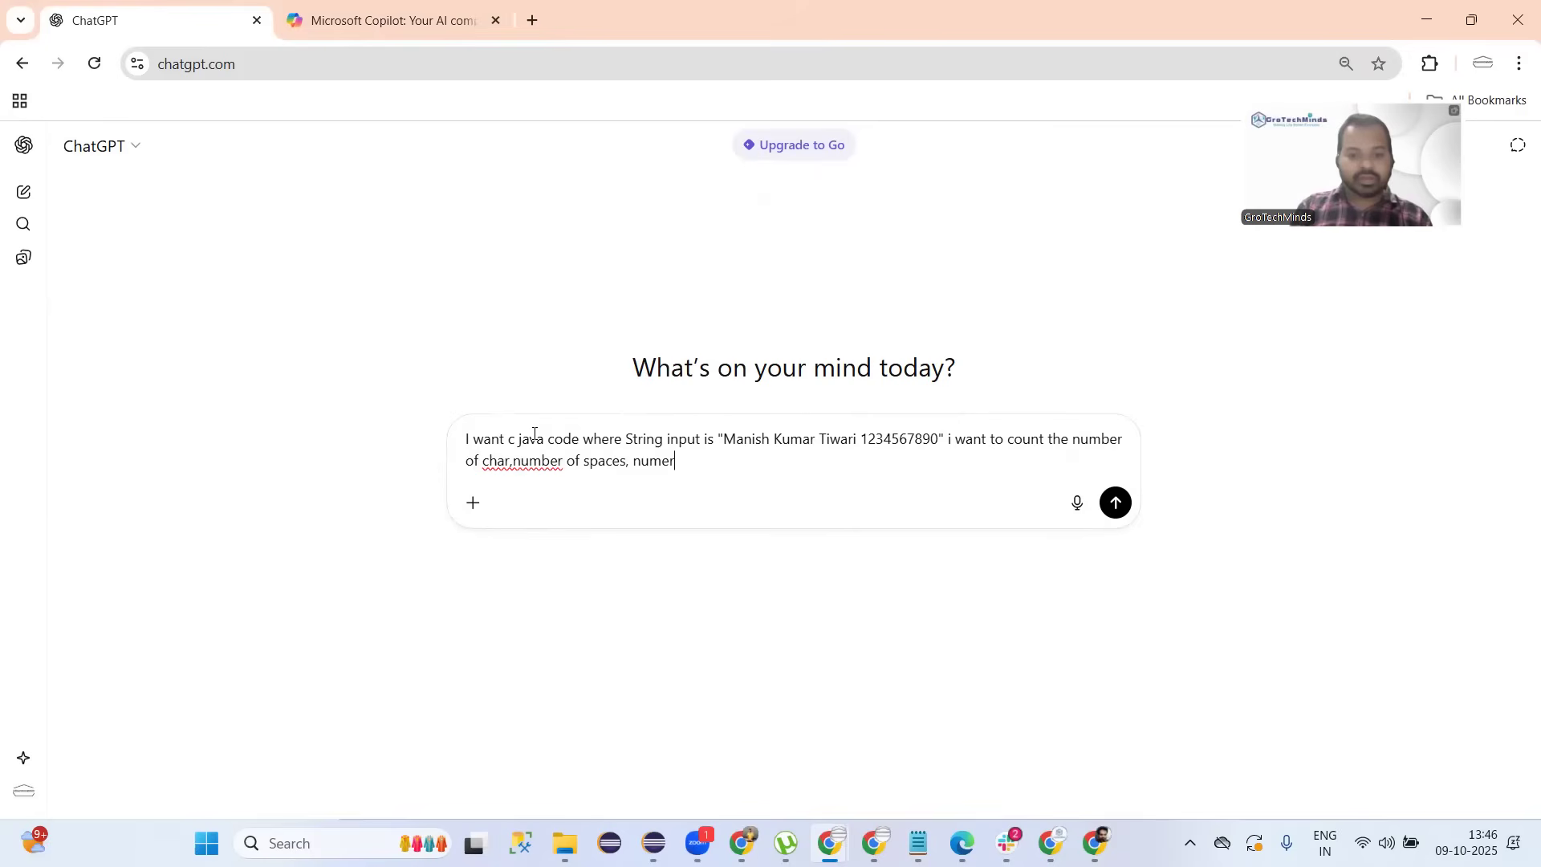
{"action": "key", "text": "BackSpace"}
{"action": "key", "text": "BackSpace"}
{"action": "type", "text": "ber o"}
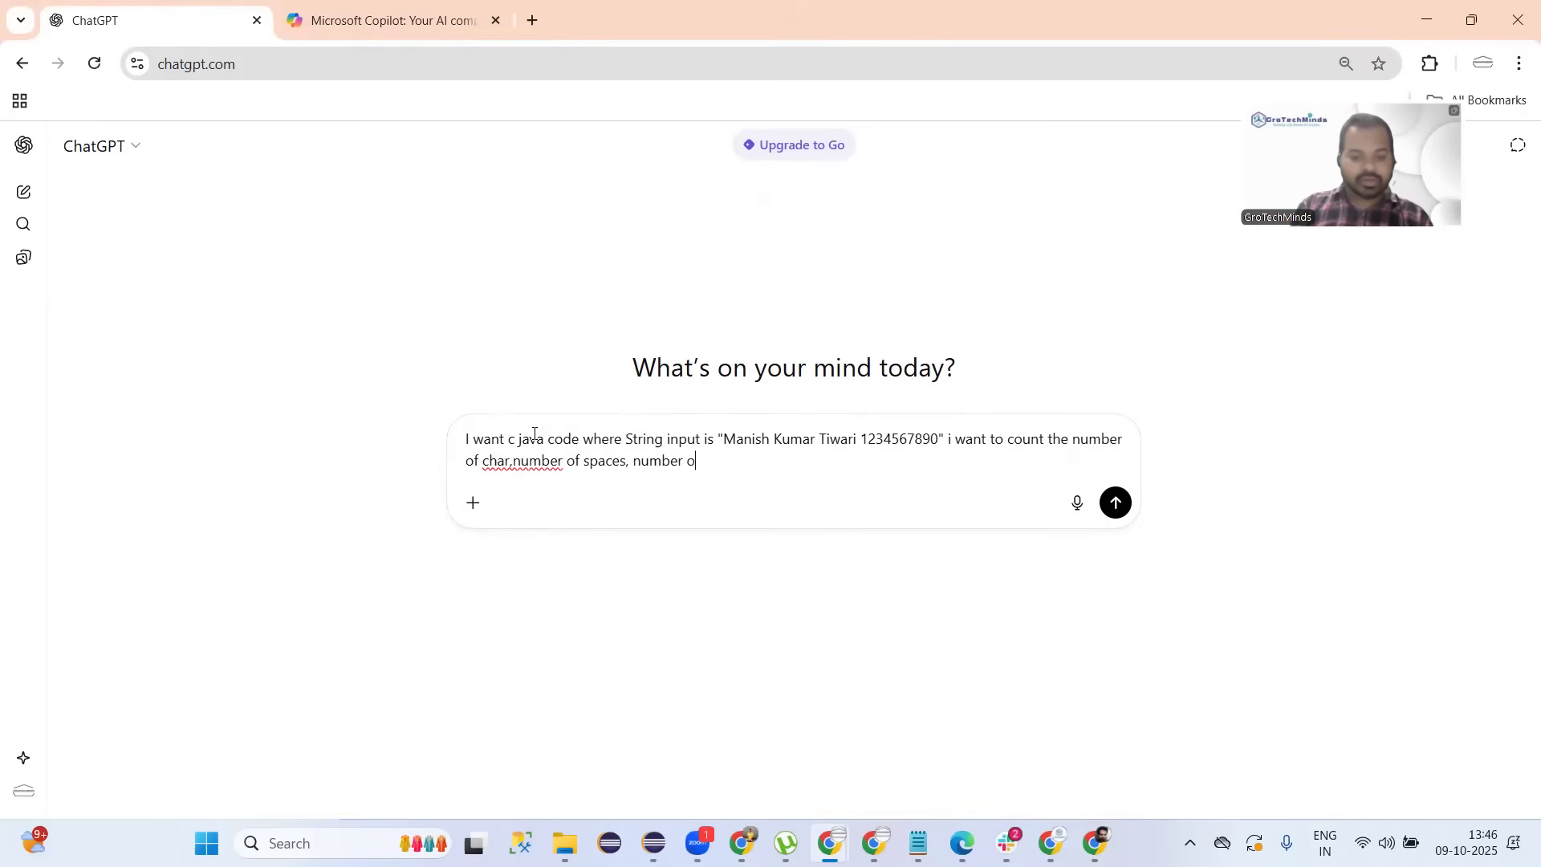
{"action": "type", "text": "f "}
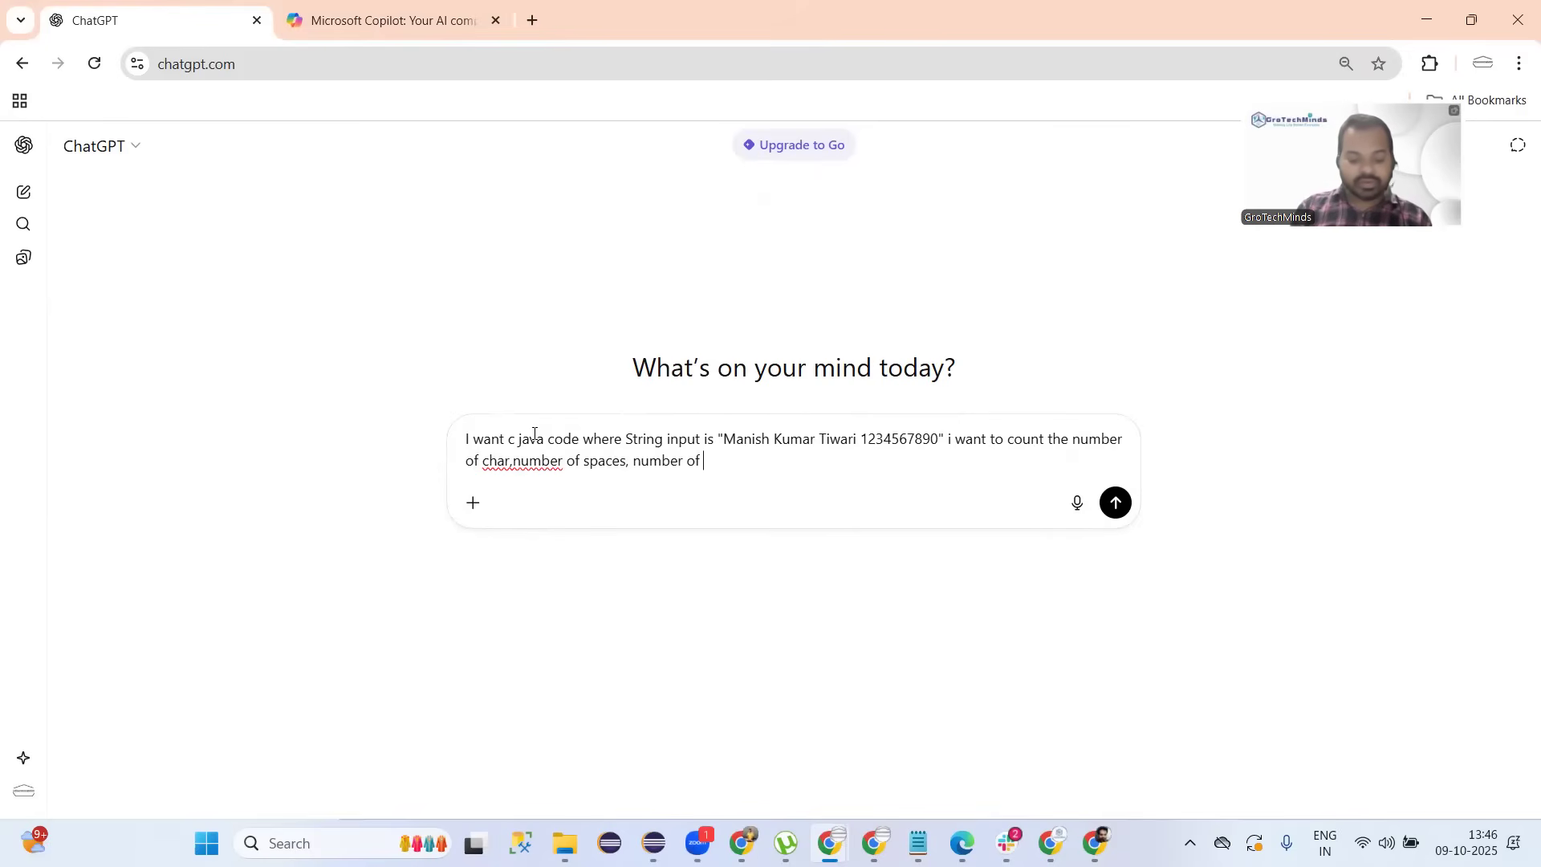
{"action": "type", "text": "numeric"}
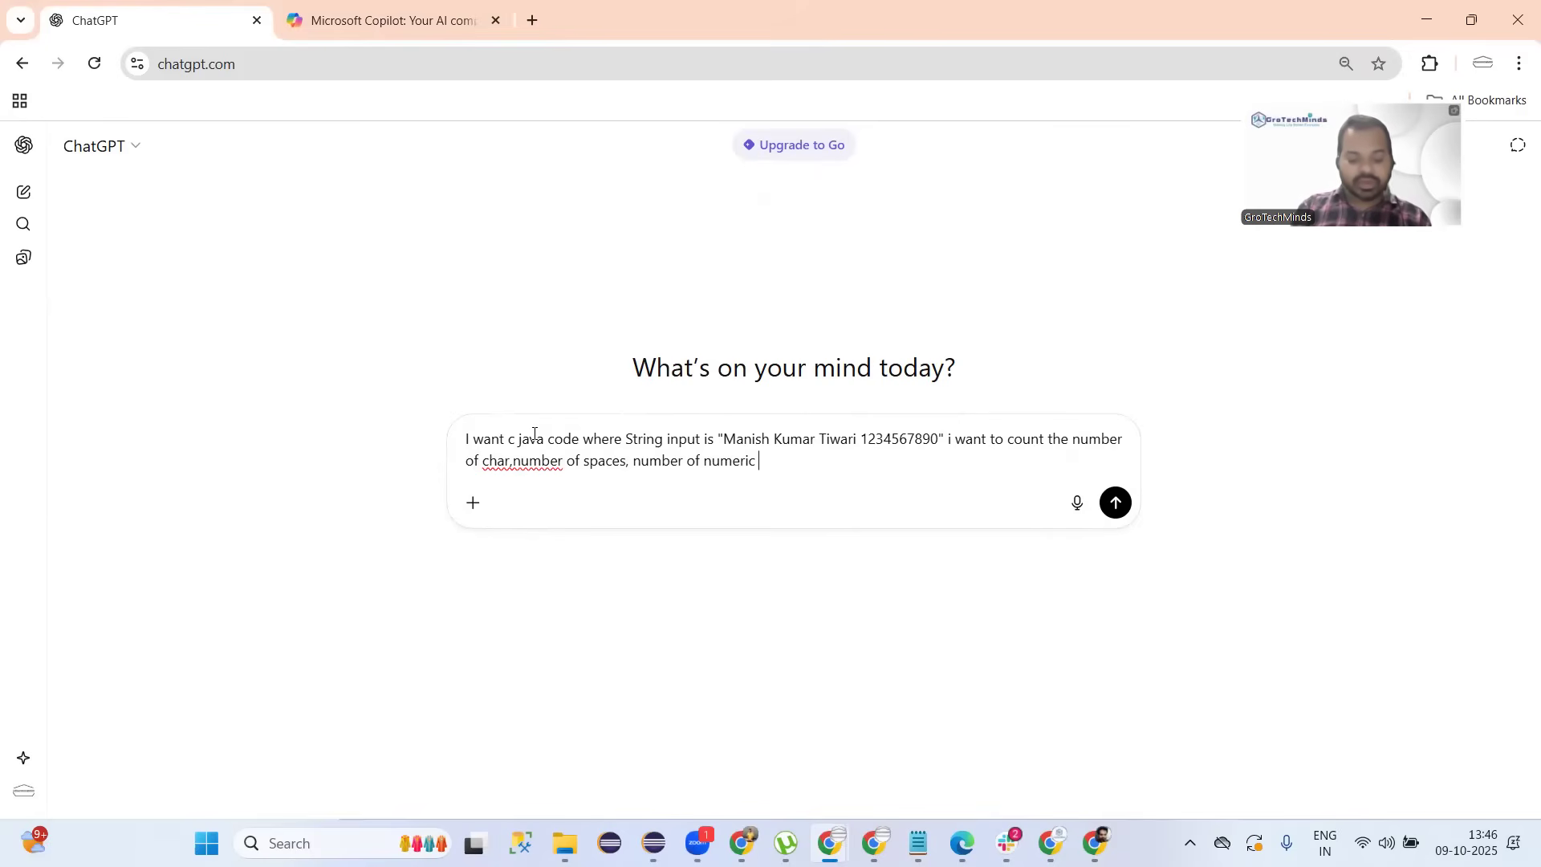
{"action": "type", "text": " values"}
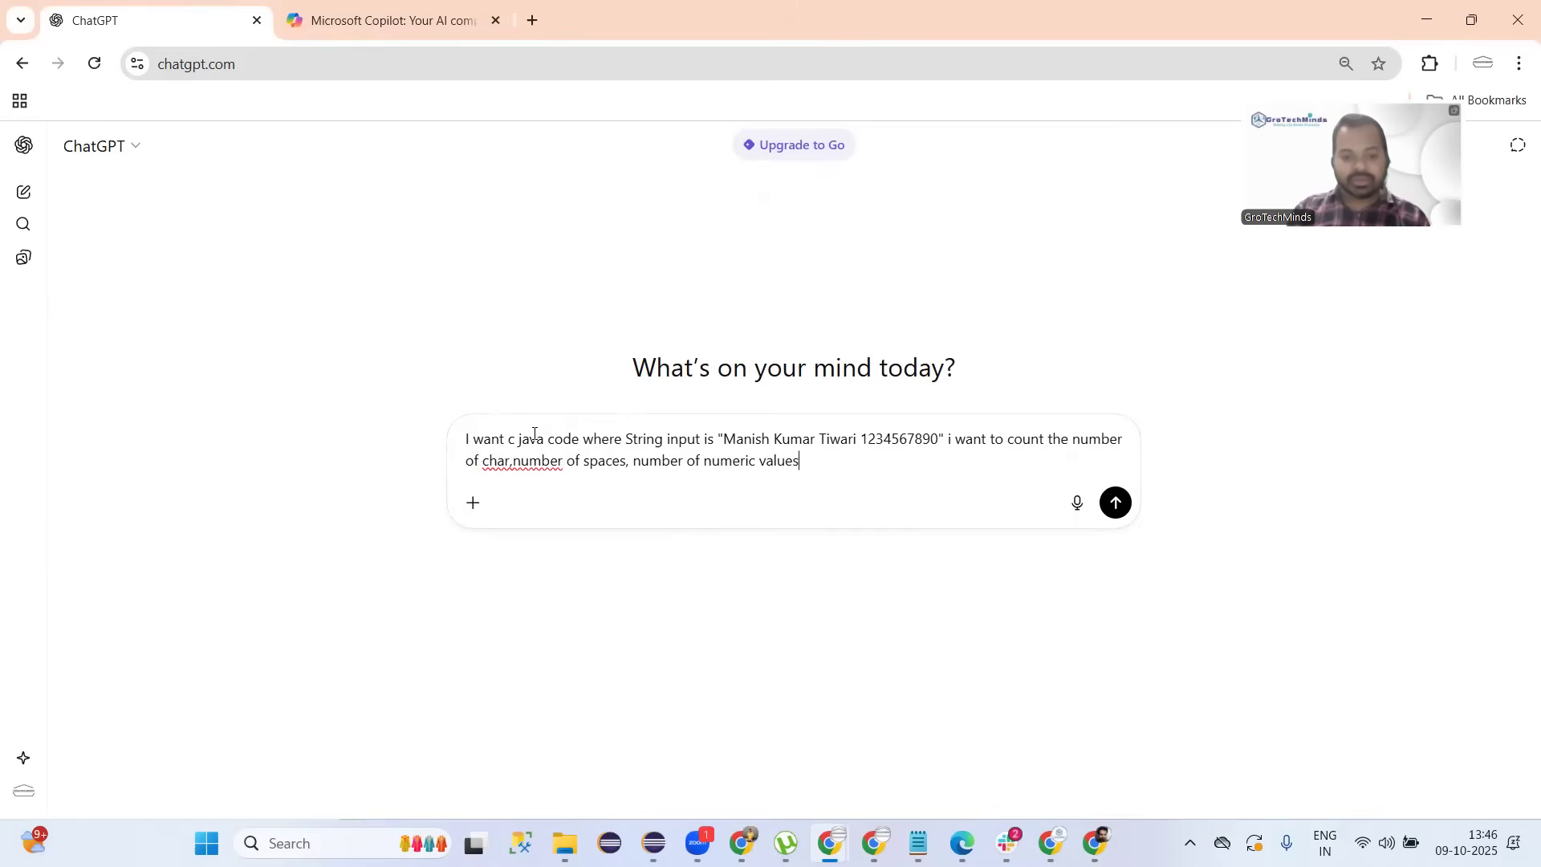
{"action": "type", "text": " can you "}
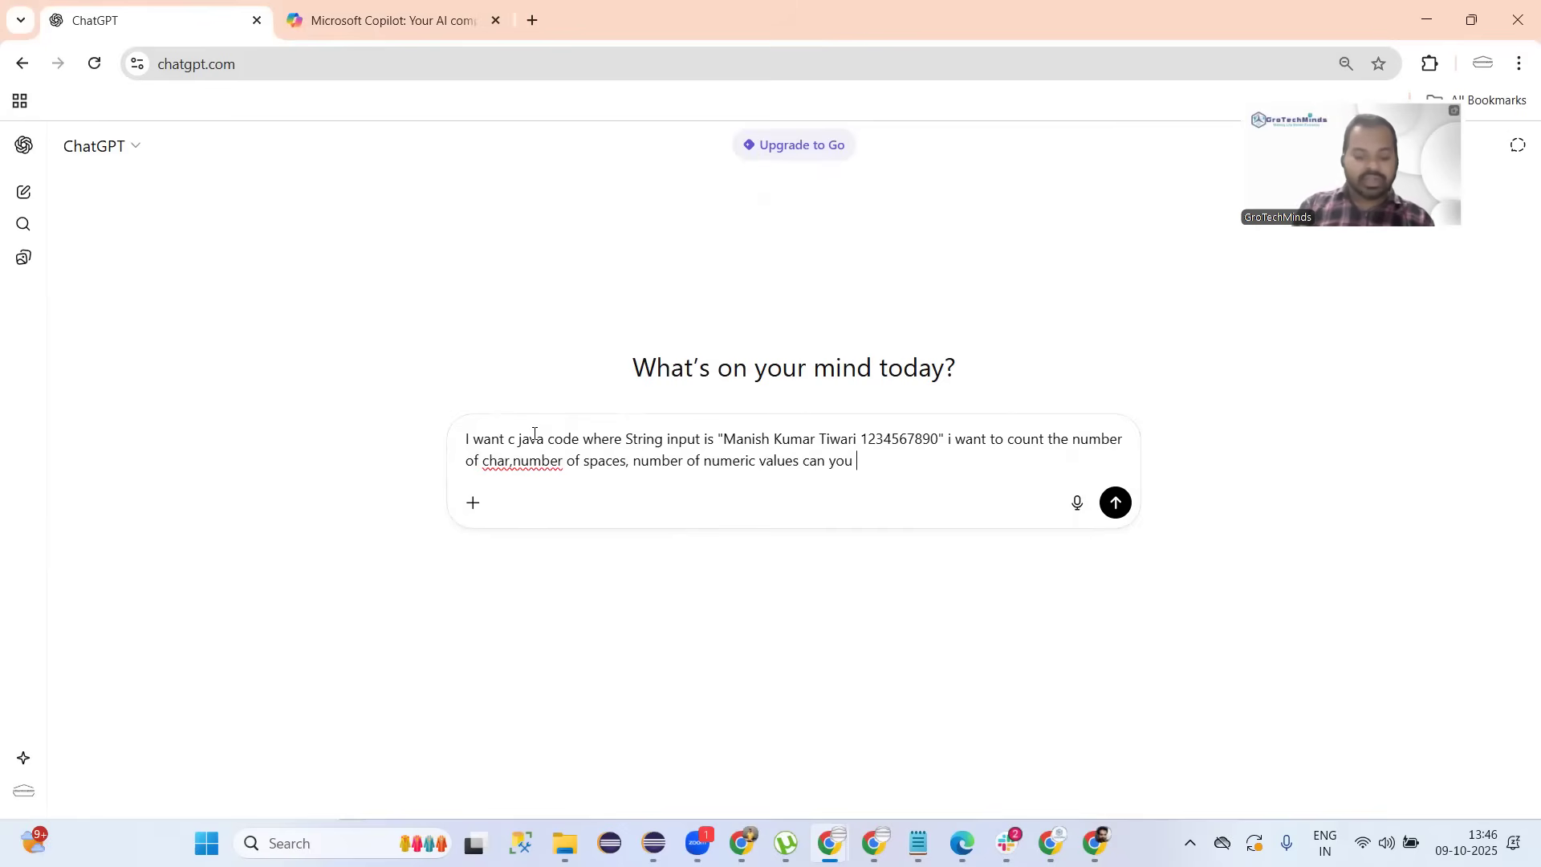
{"action": "type", "text": "please help "}
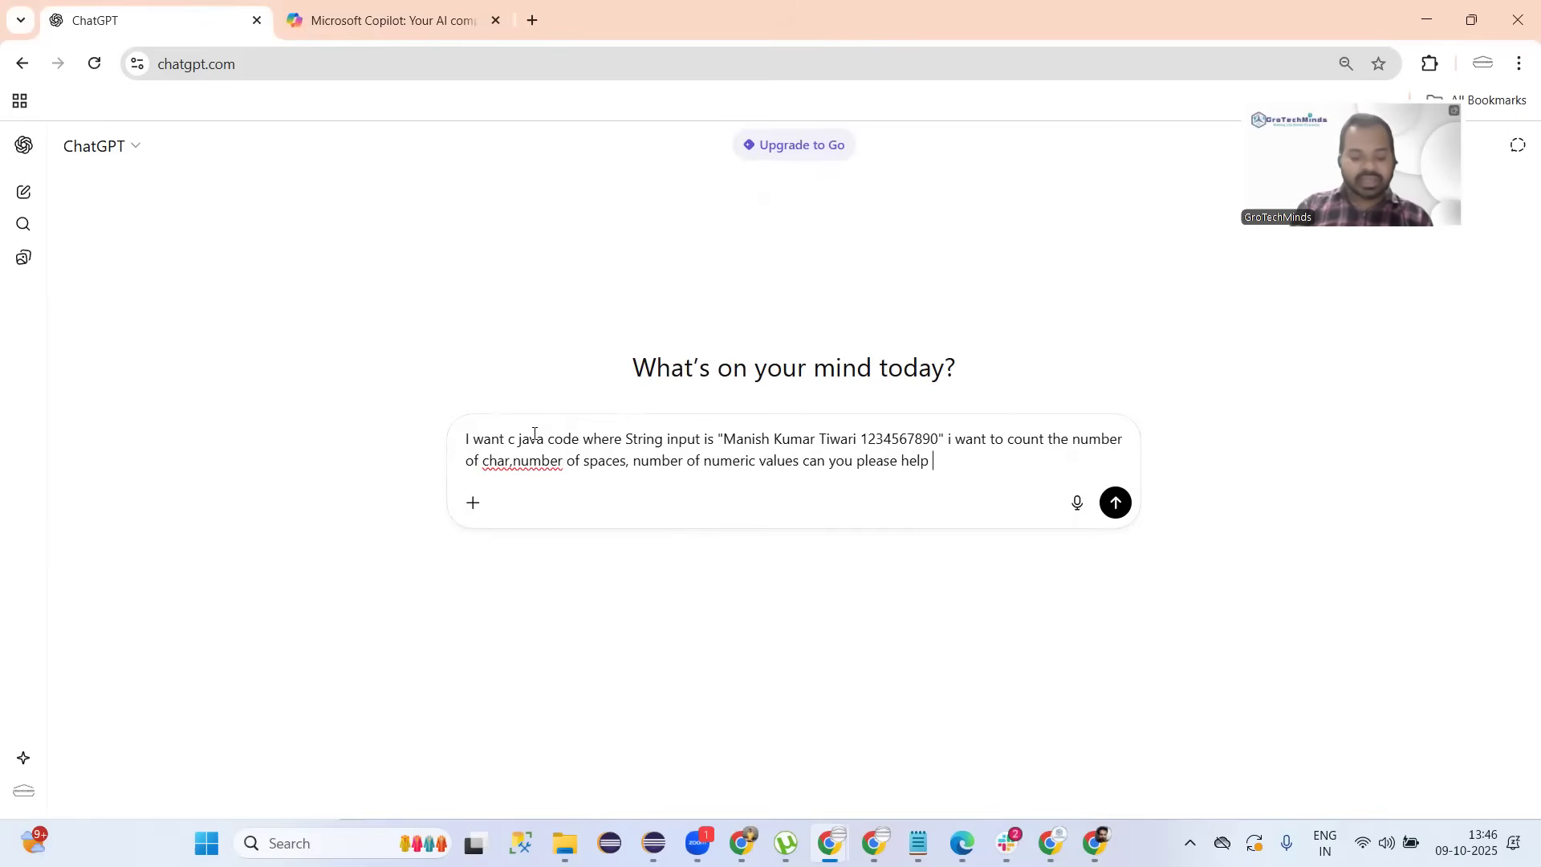
{"action": "type", "text": "me do it?"}
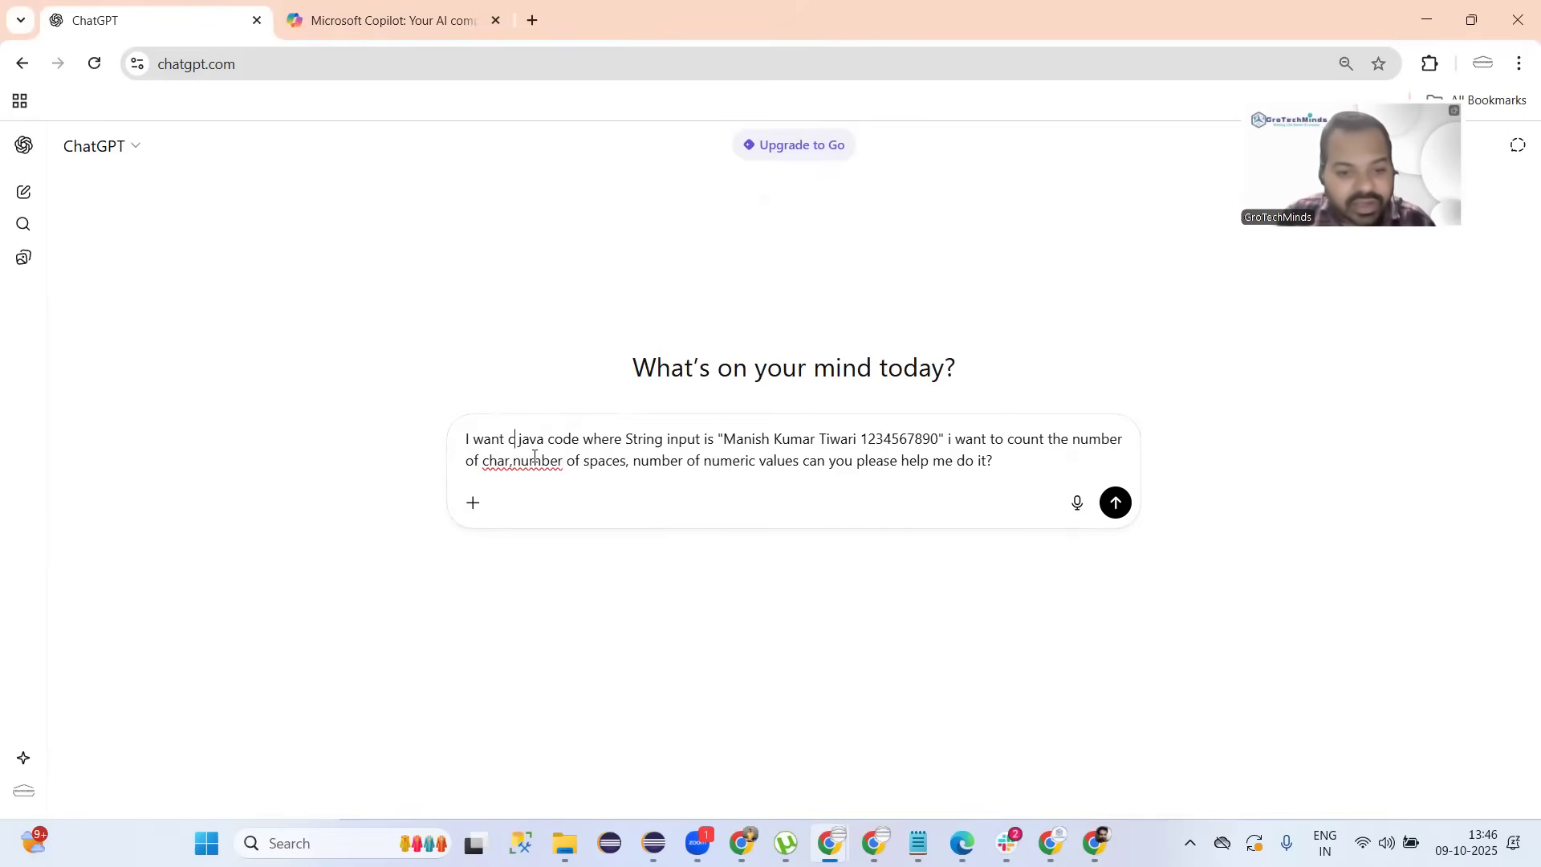
{"action": "key", "text": "BackSpace"}
{"action": "type", "text": "a"}
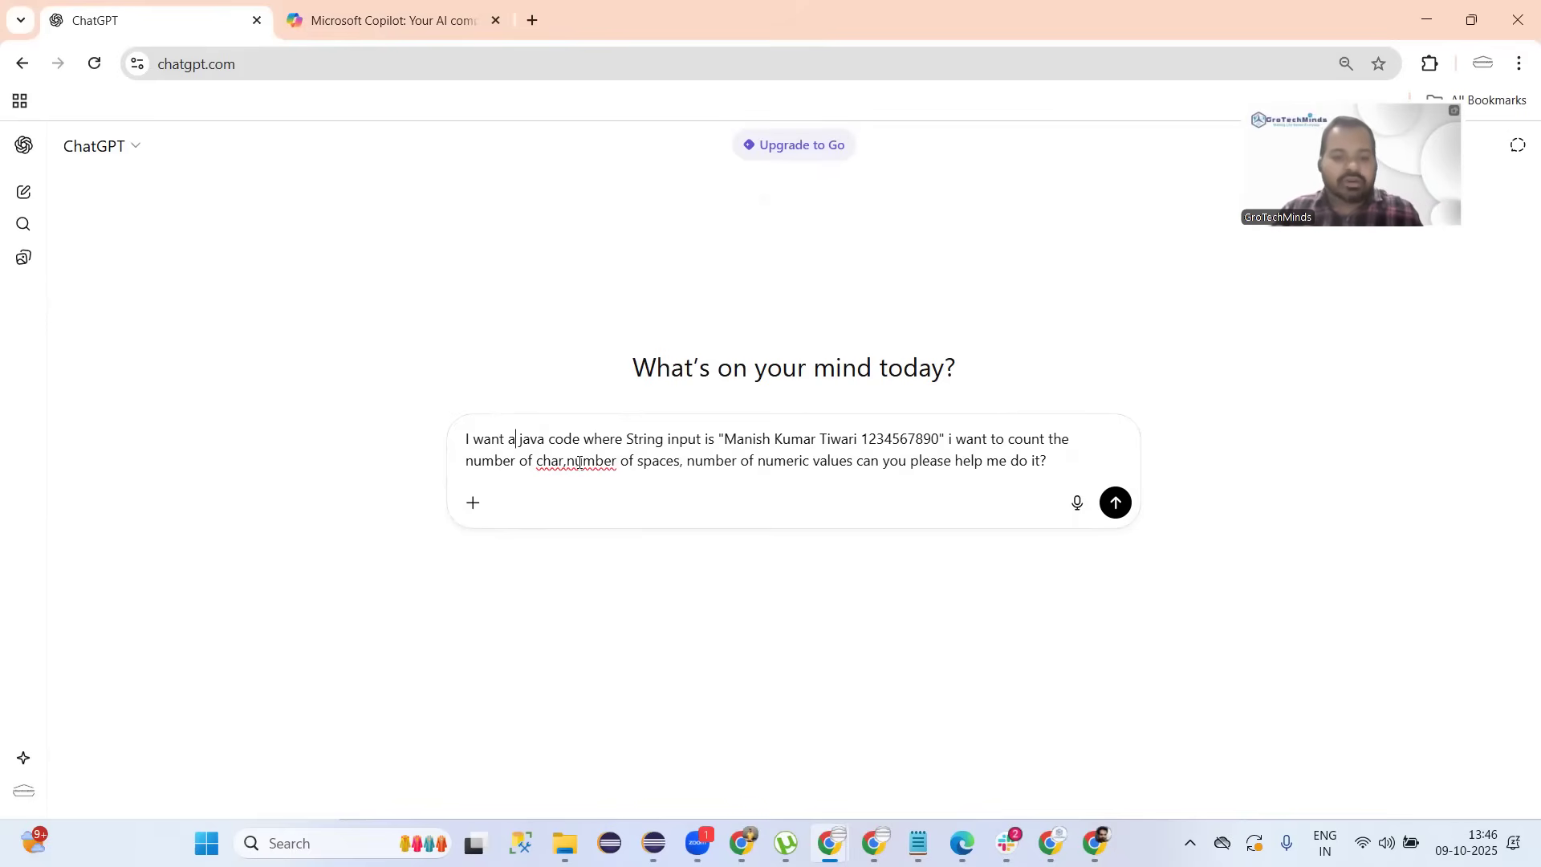
{"action": "left_click", "coordinate": [566, 462]}
{"action": "key", "text": "BackSpace"}
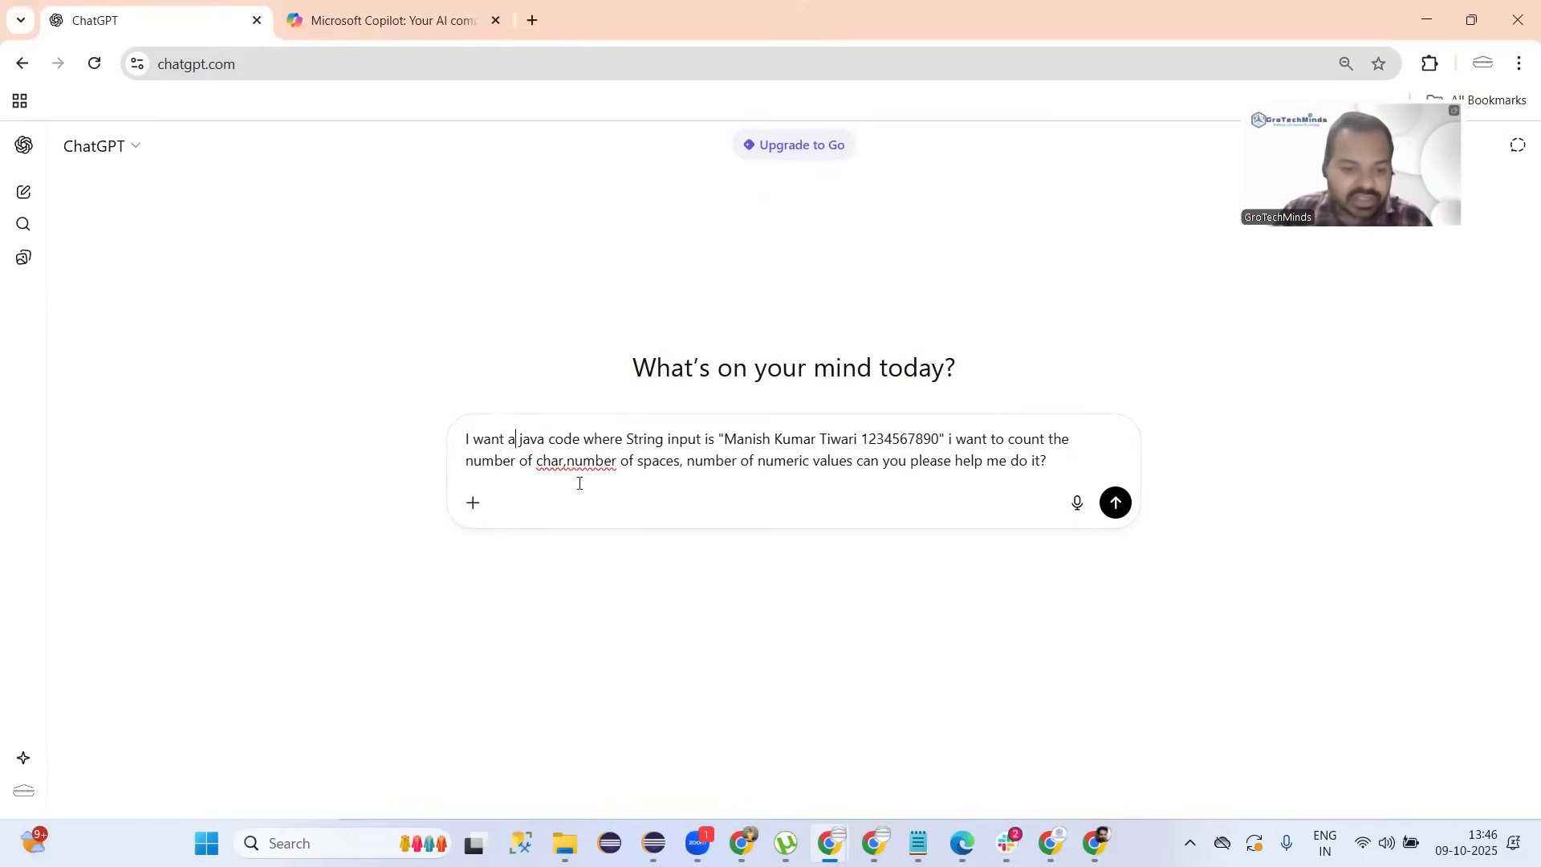
{"action": "type", "text": "acters,"}
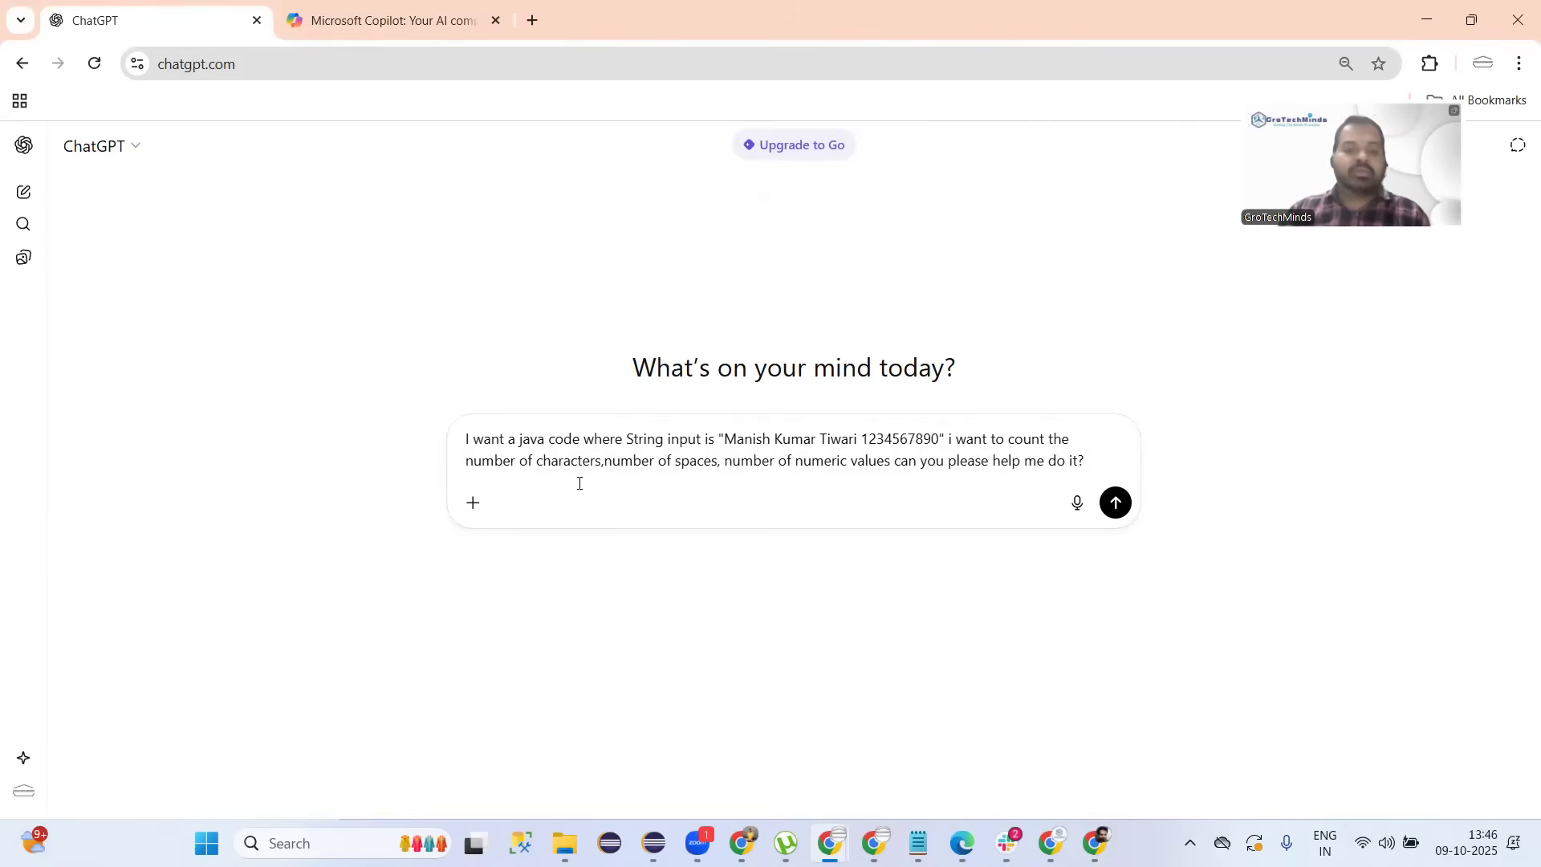
{"action": "key", "text": "BackSpace"}
{"action": "key", "text": "ctrl+a"}
{"action": "key", "text": "ctrl+c"}
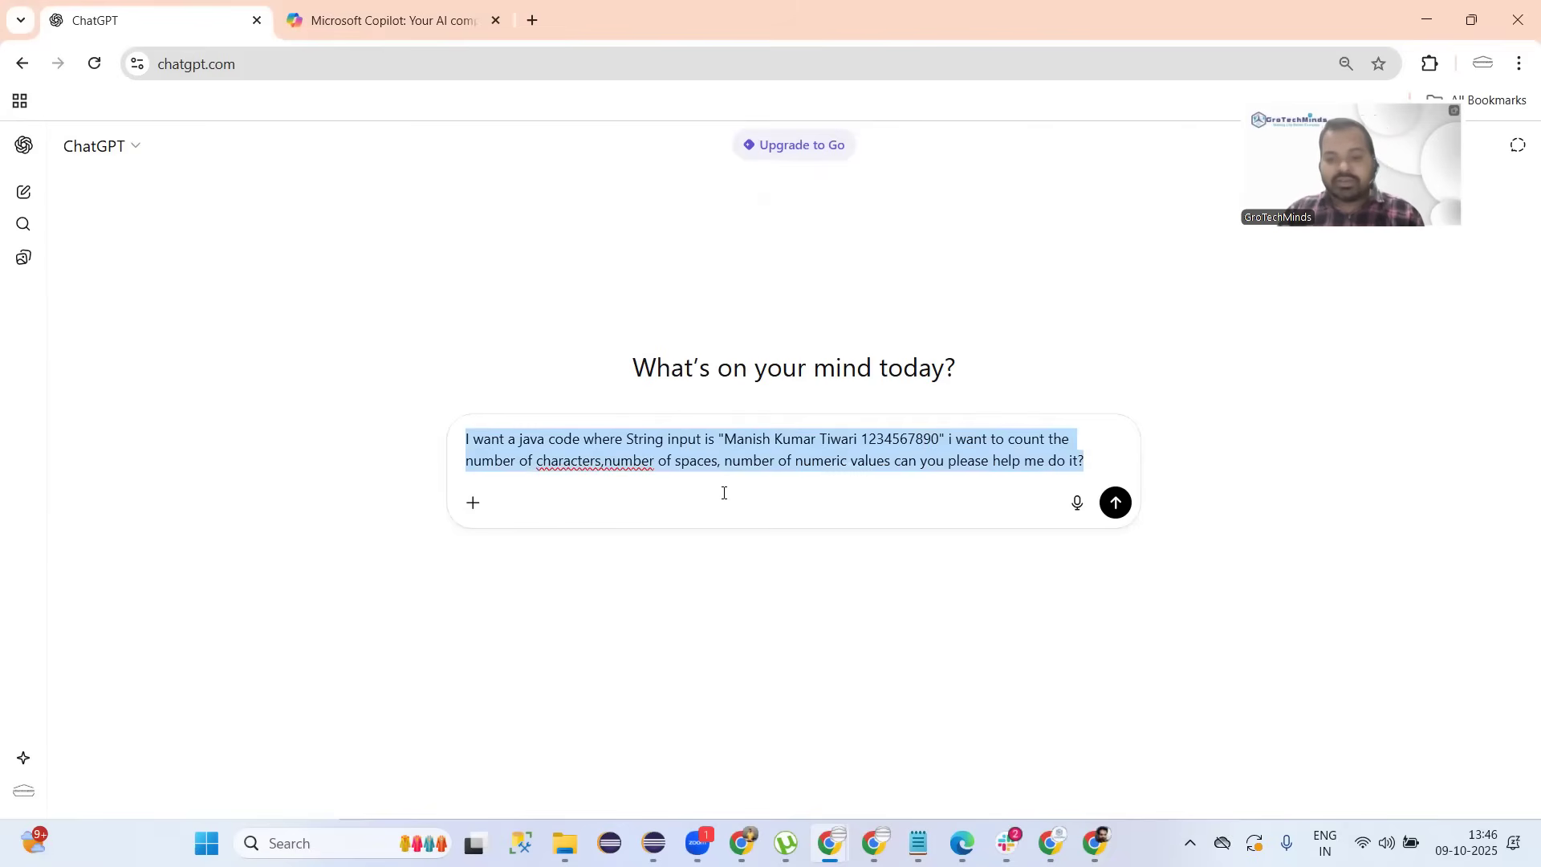
Send the counting prompt to ChatGPT, and paste and send the same prompt to Copilot.
{"action": "left_click", "coordinate": [1100, 461]}
{"action": "key", "text": "Return"}
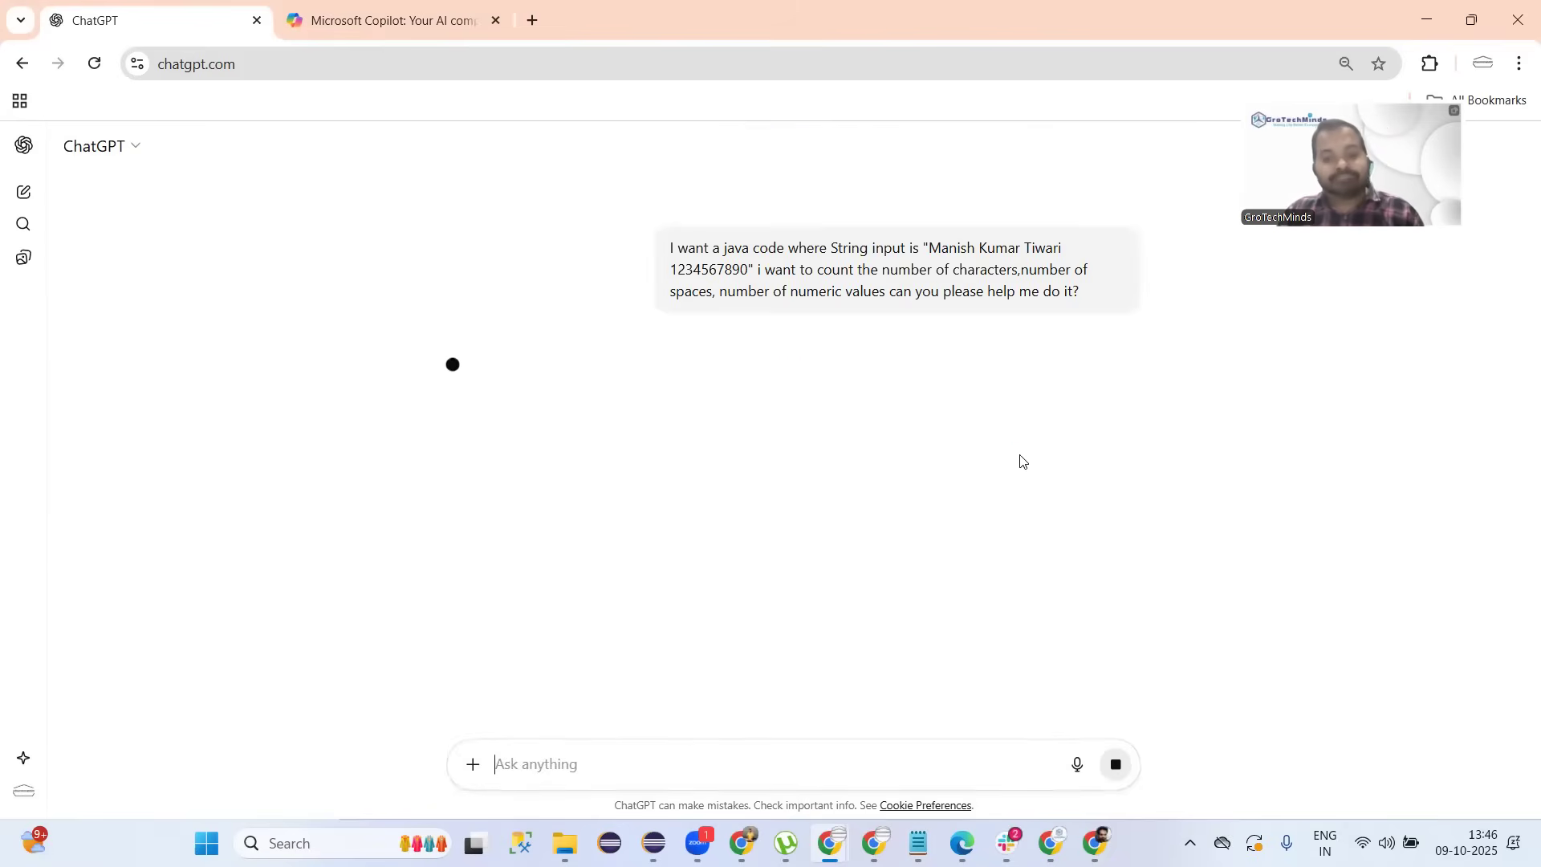
{"action": "left_click", "coordinate": [389, 18]}
{"action": "key", "text": "ctrl+v"}
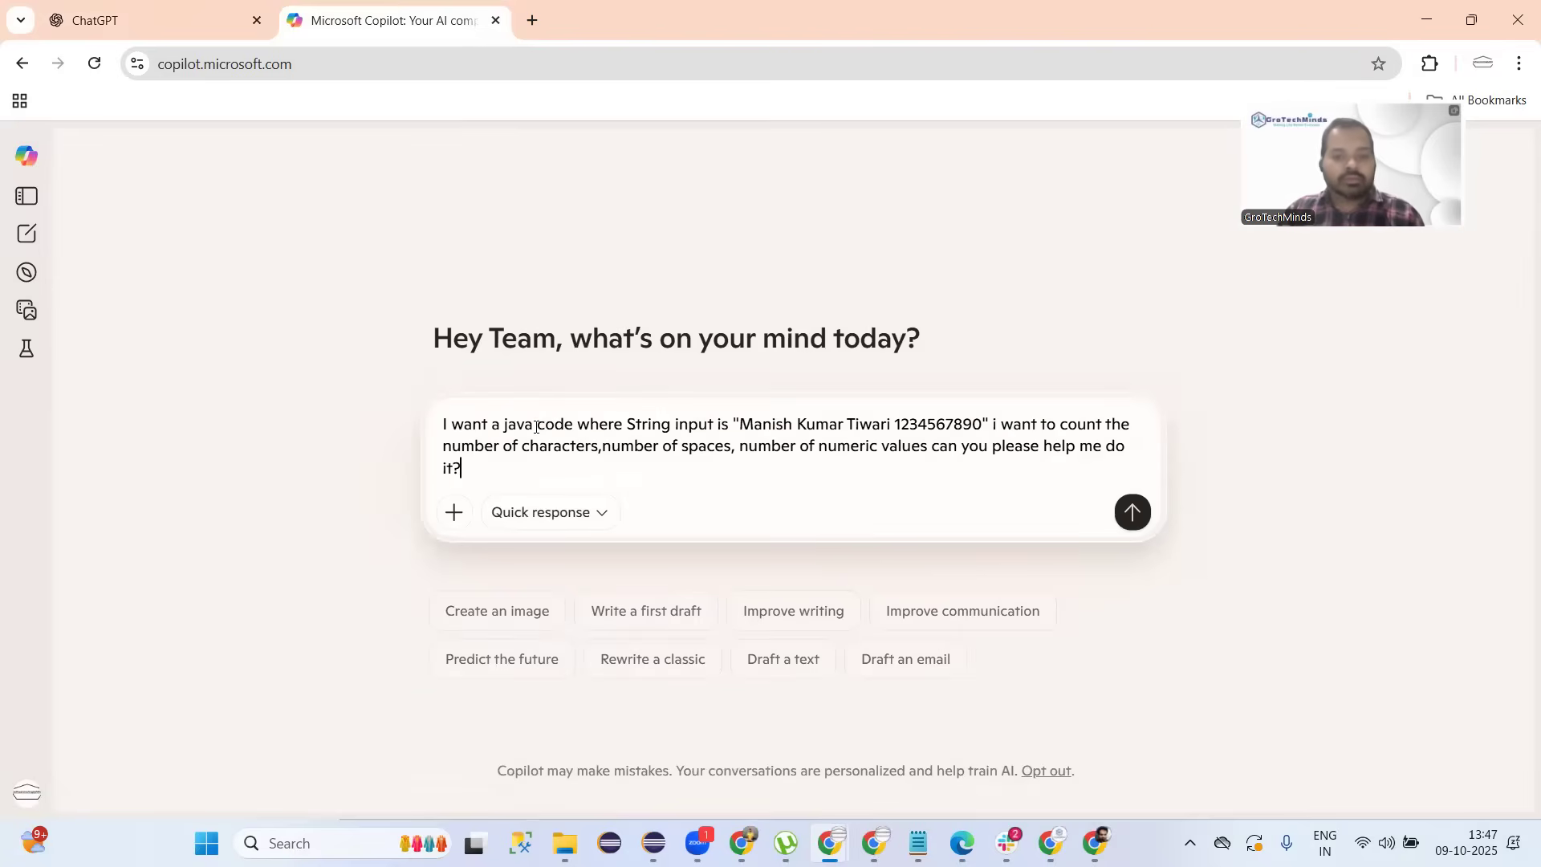
{"action": "key", "text": "Return"}
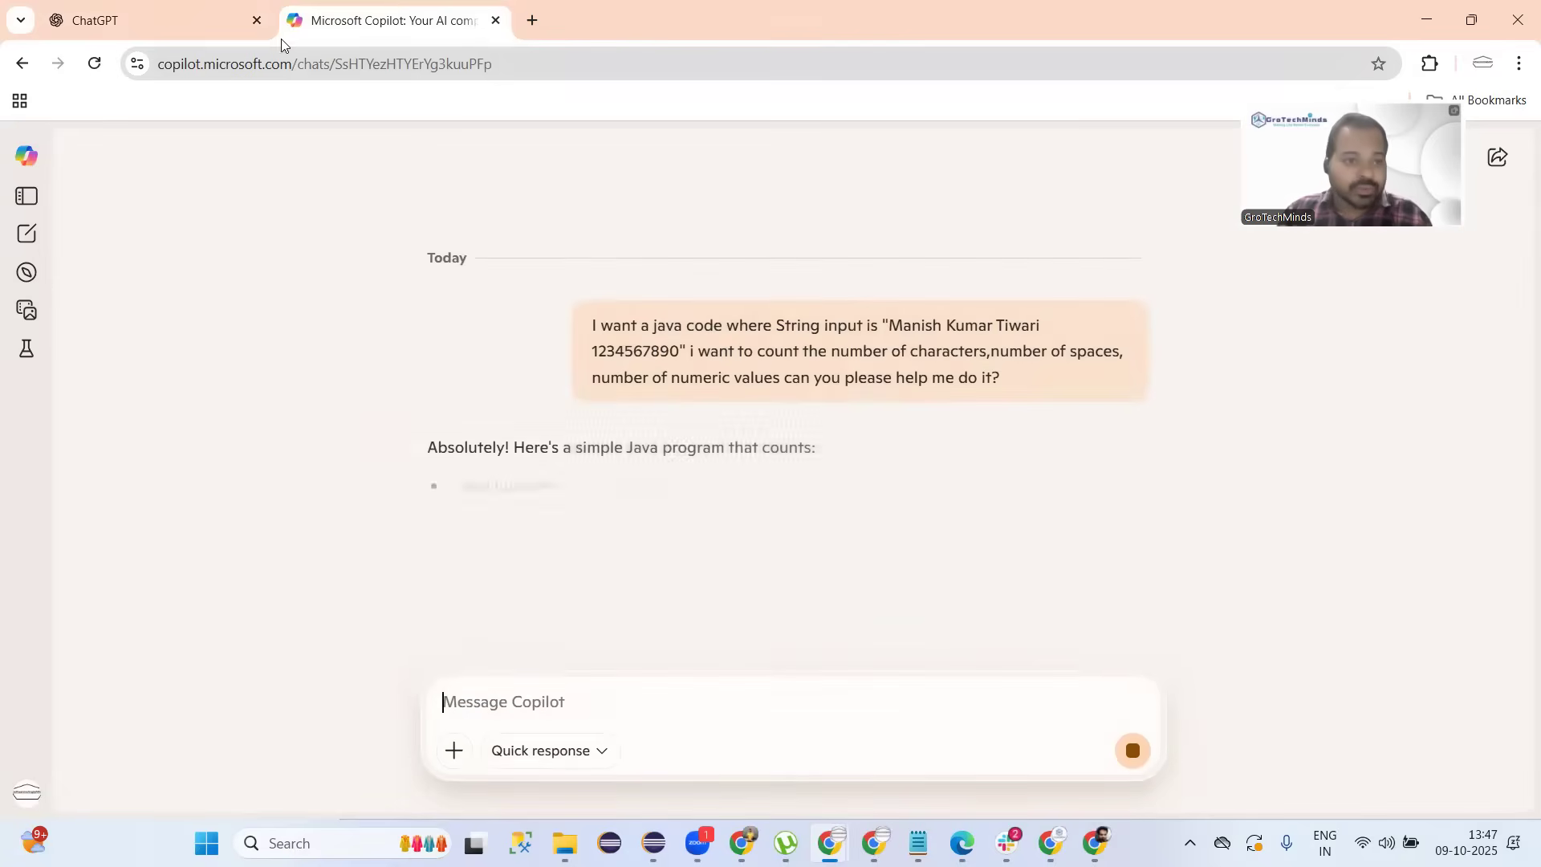
{"action": "left_click", "coordinate": [185, 24]}
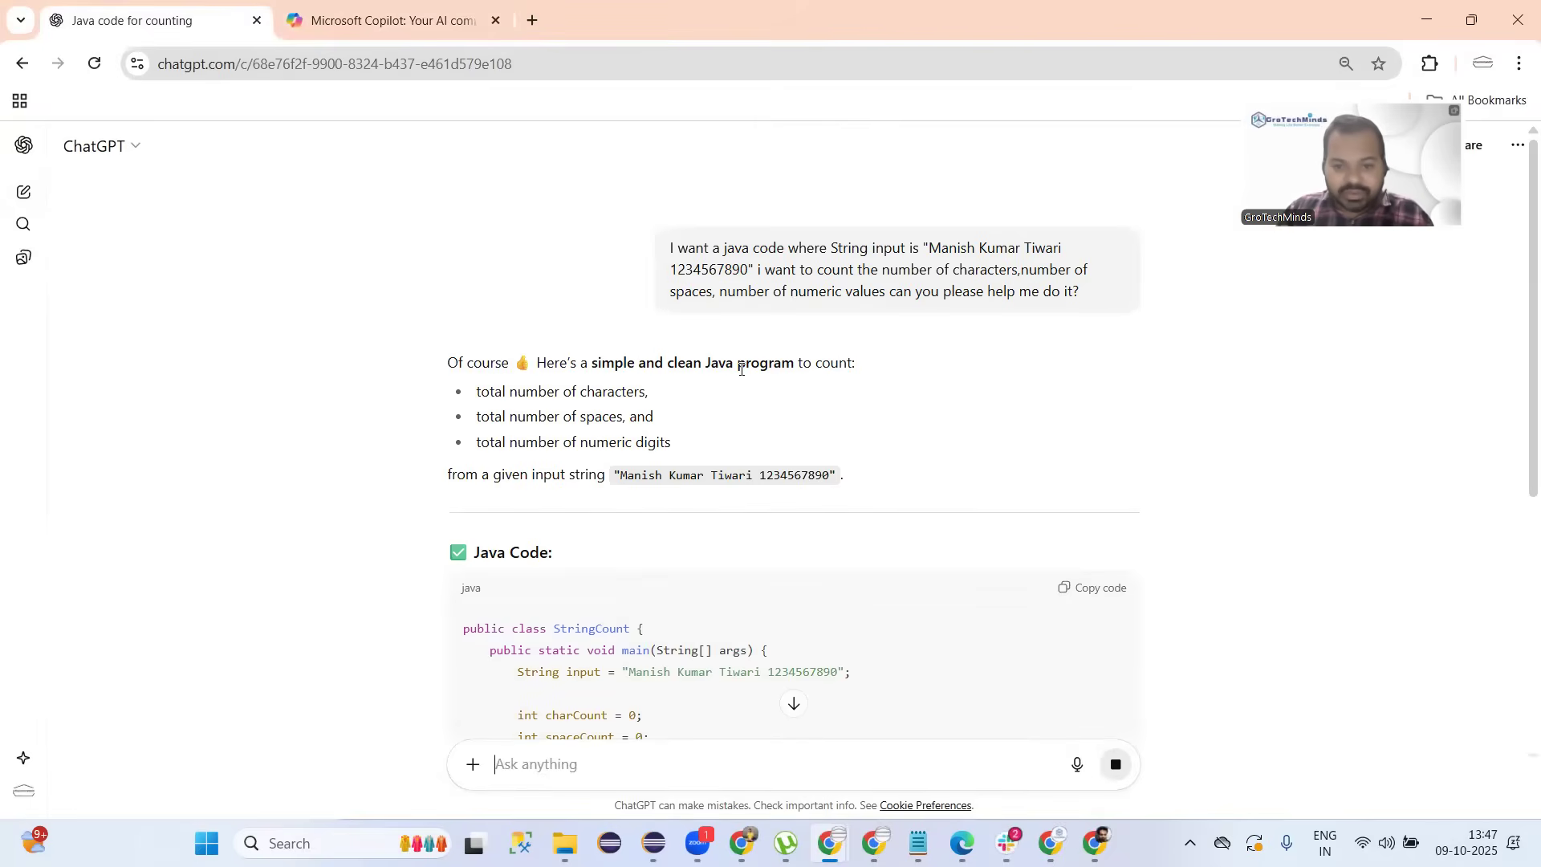
Scroll through ChatGPT's StringCount code, highlighting its Character, isSpaceChar and isDigit calls.
{"action": "scroll", "coordinate": [685, 390], "scroll_direction": "down", "scroll_amount": 2}
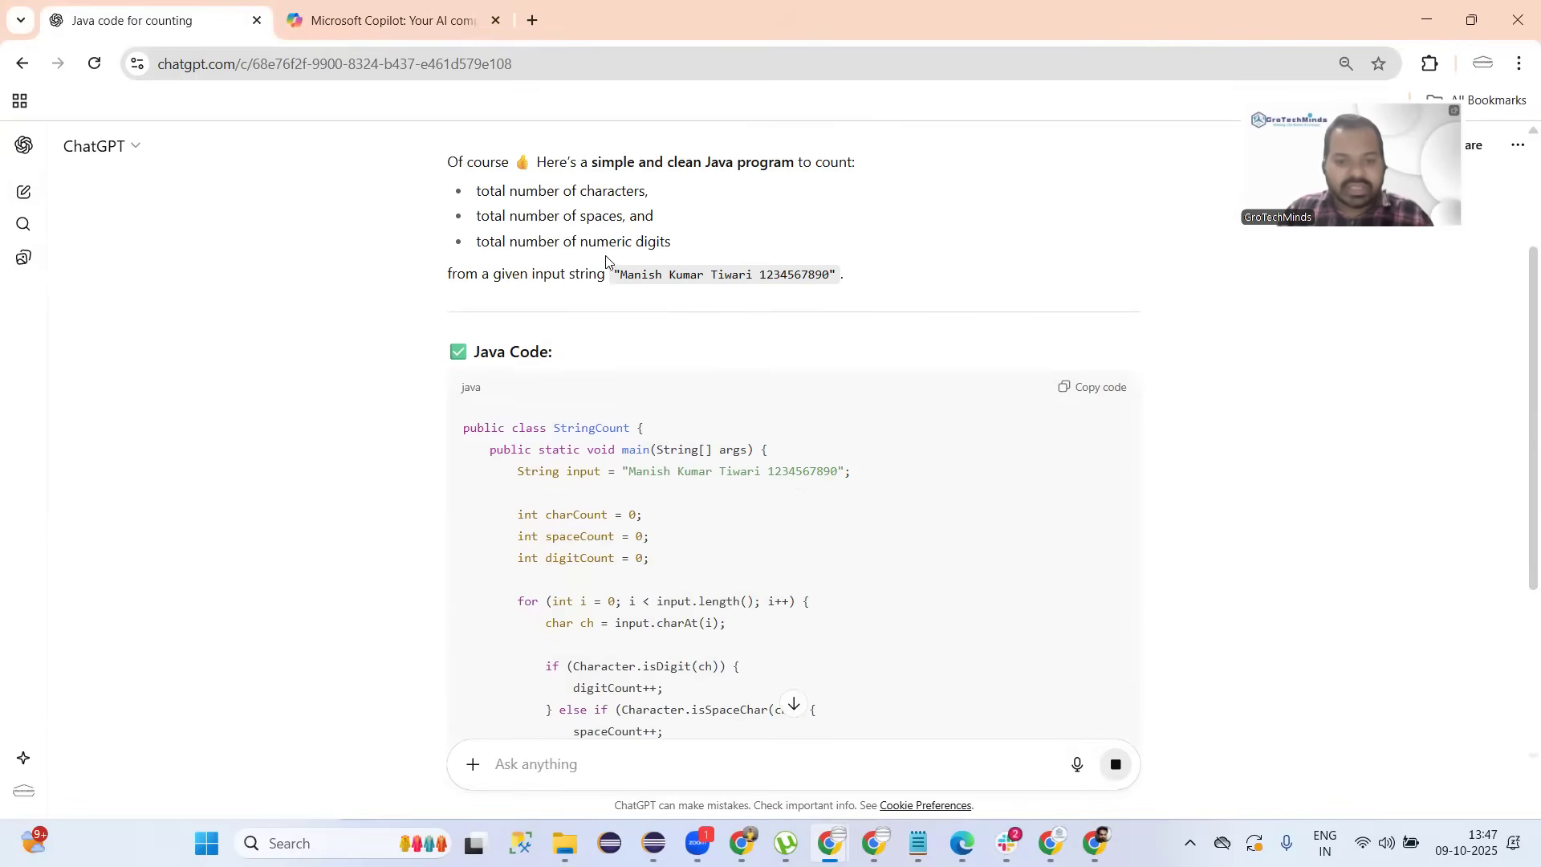
{"action": "key", "text": "ctrl+Tab"}
{"action": "scroll", "coordinate": [595, 341], "scroll_direction": "down", "scroll_amount": 3}
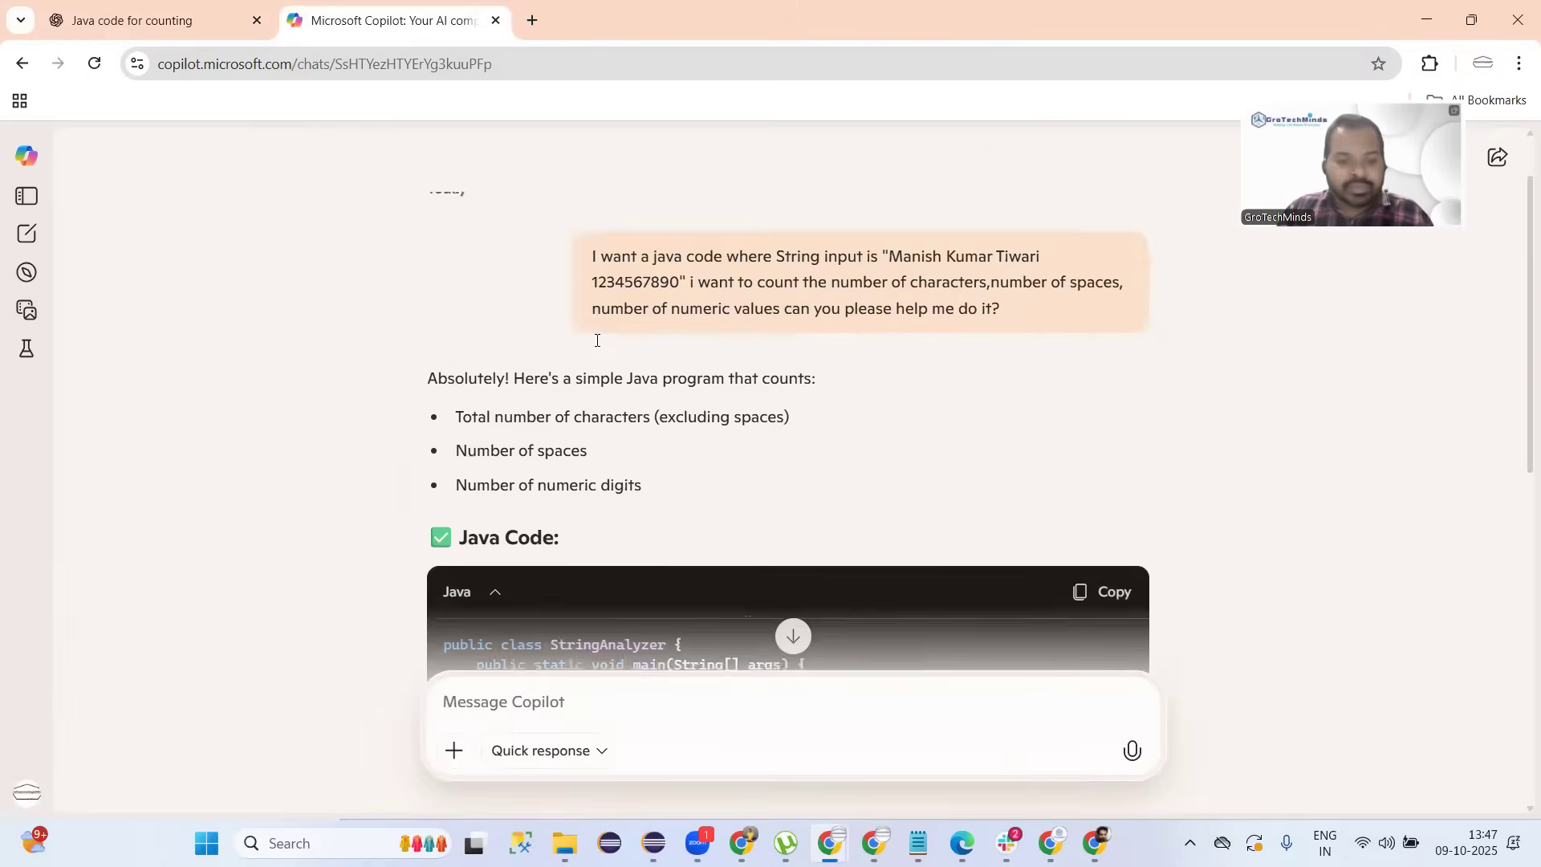
{"action": "scroll", "coordinate": [596, 340], "scroll_direction": "down", "scroll_amount": 3}
{"action": "left_click", "coordinate": [186, 20]}
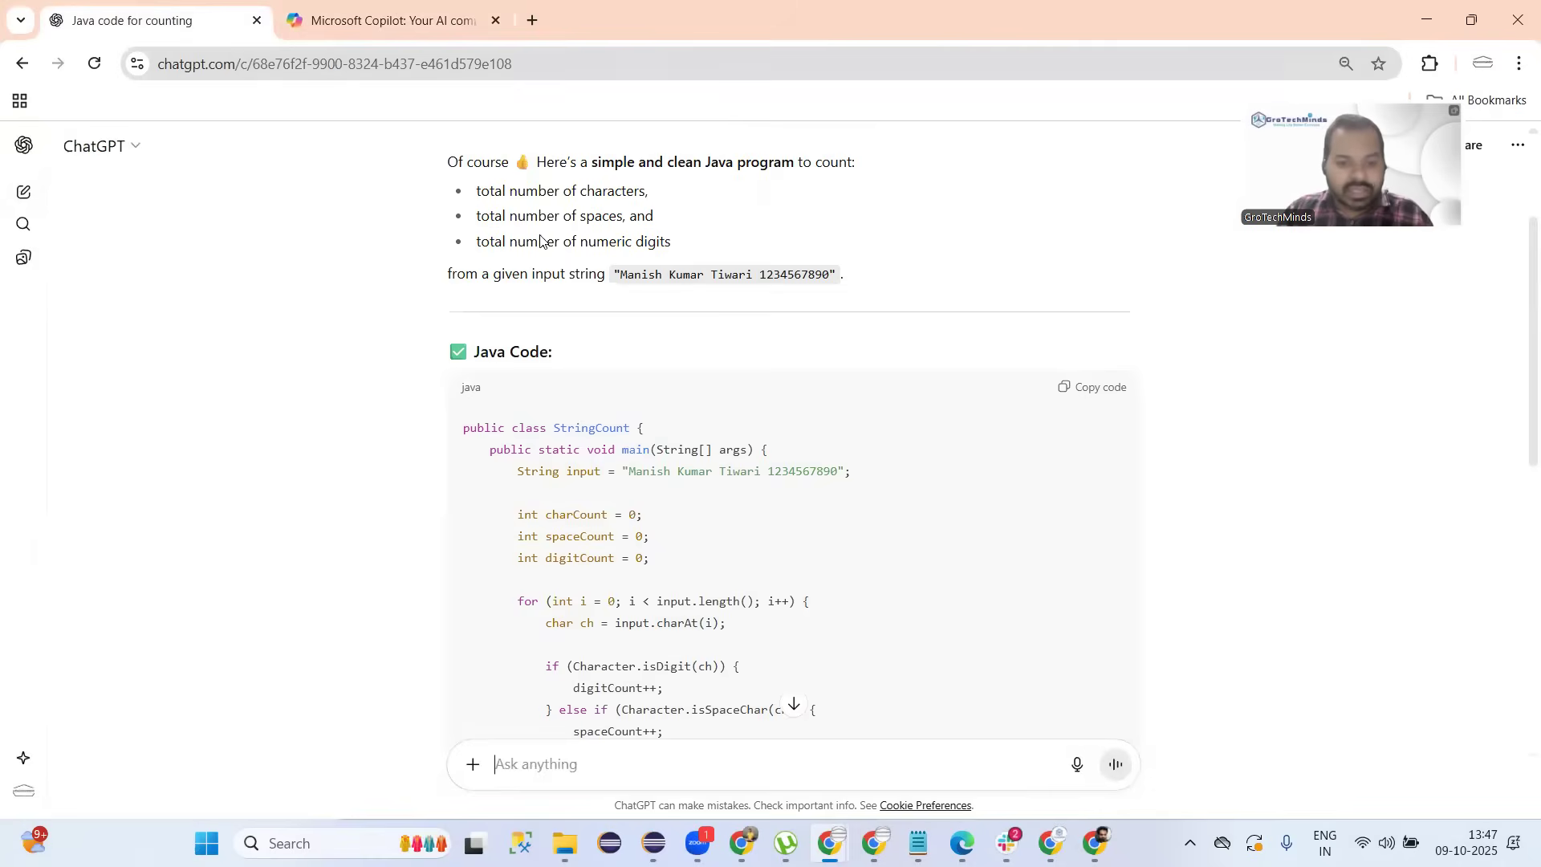
{"action": "scroll", "coordinate": [709, 305], "scroll_direction": "down", "scroll_amount": 2}
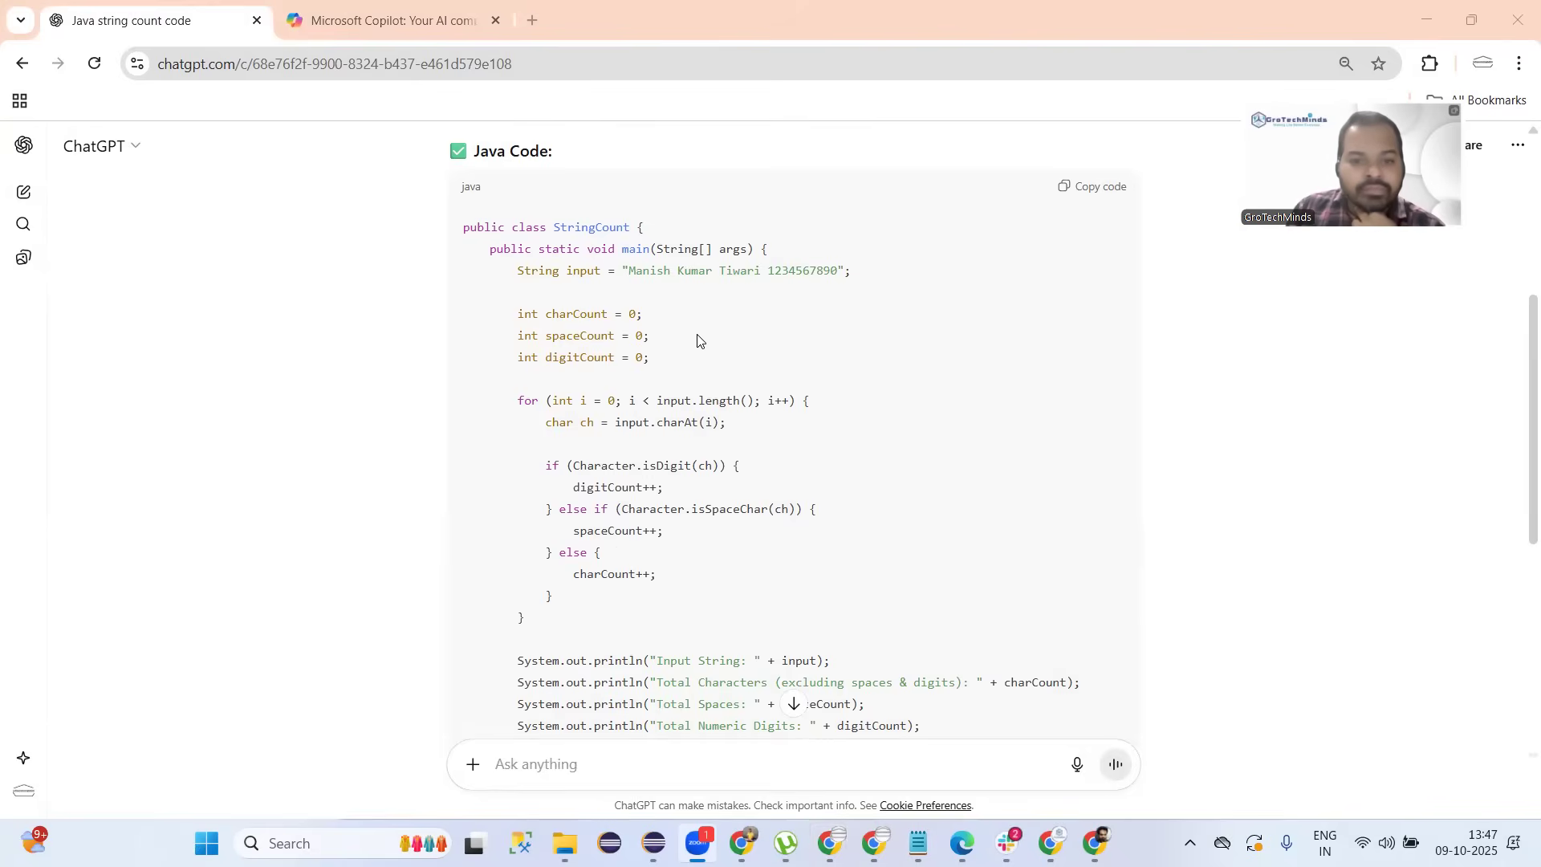
{"action": "double_click", "coordinate": [608, 467]}
{"action": "left_click", "coordinate": [787, 472]}
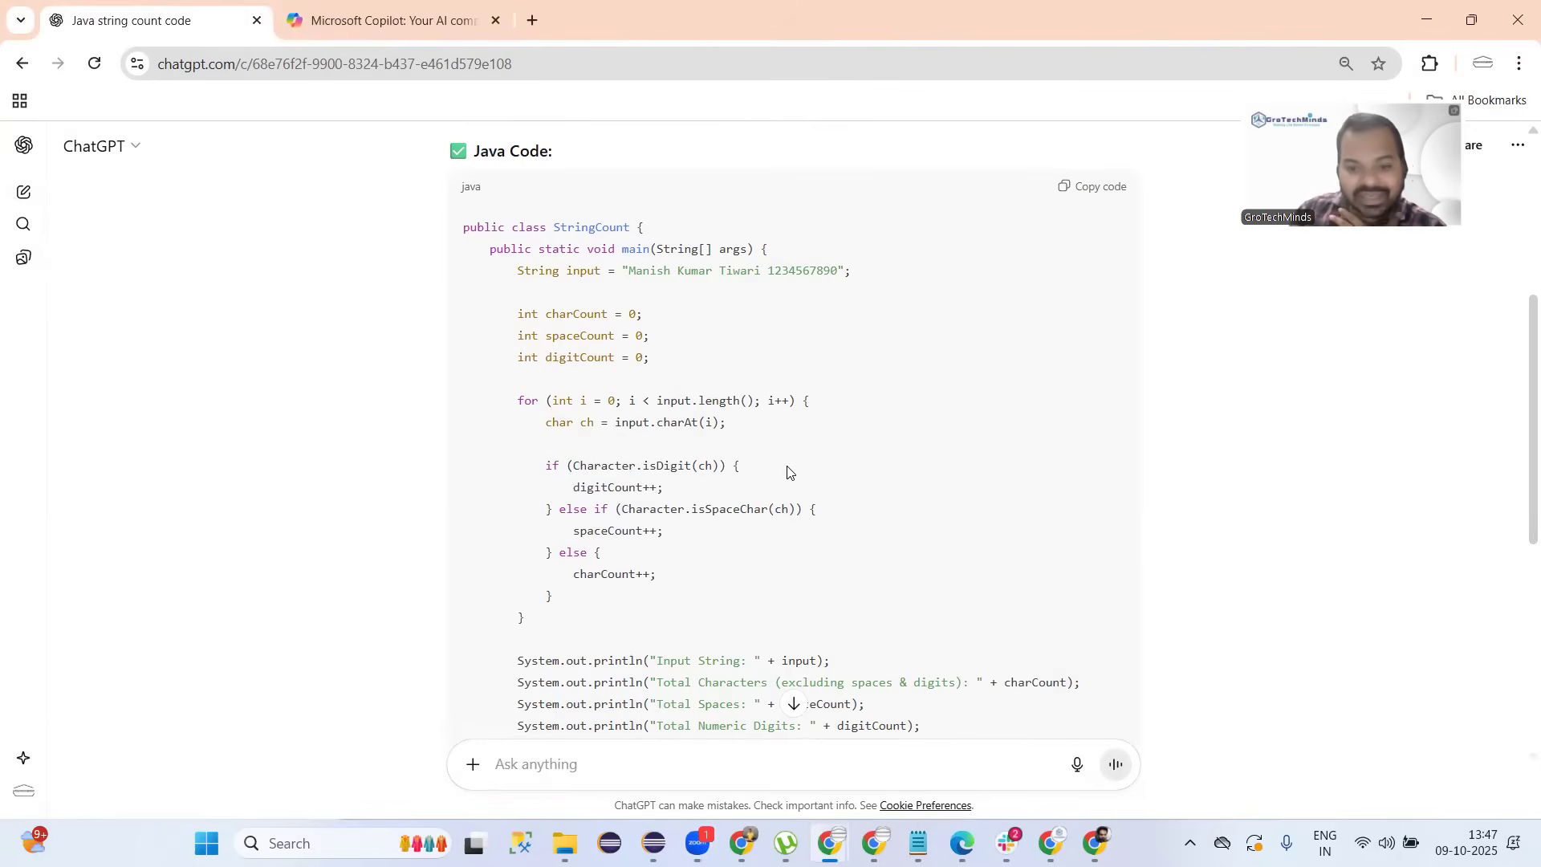
{"action": "double_click", "coordinate": [736, 511]}
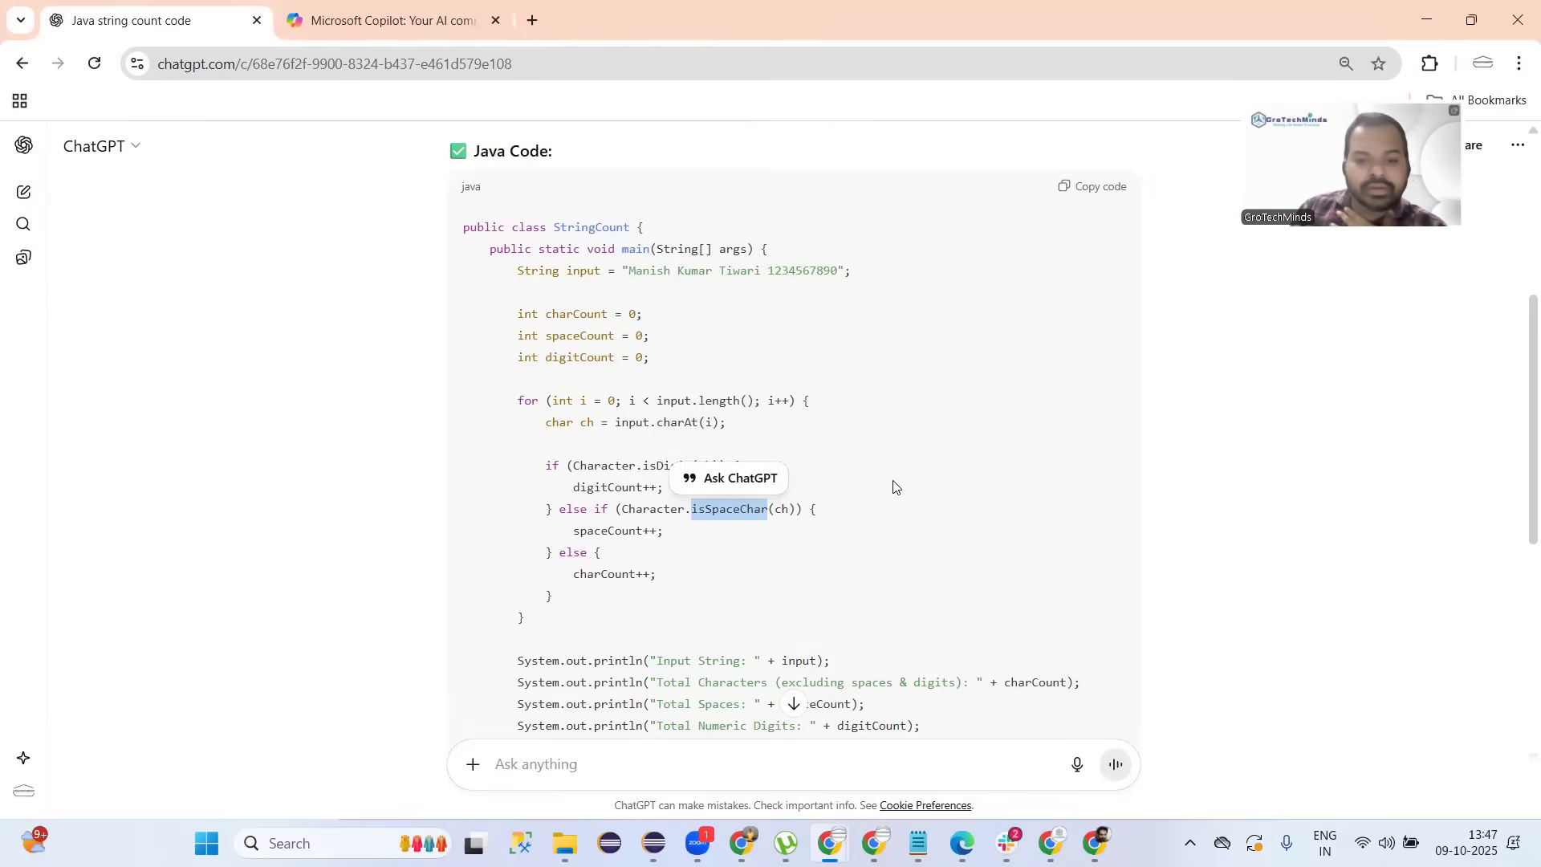
{"action": "left_click", "coordinate": [688, 575]}
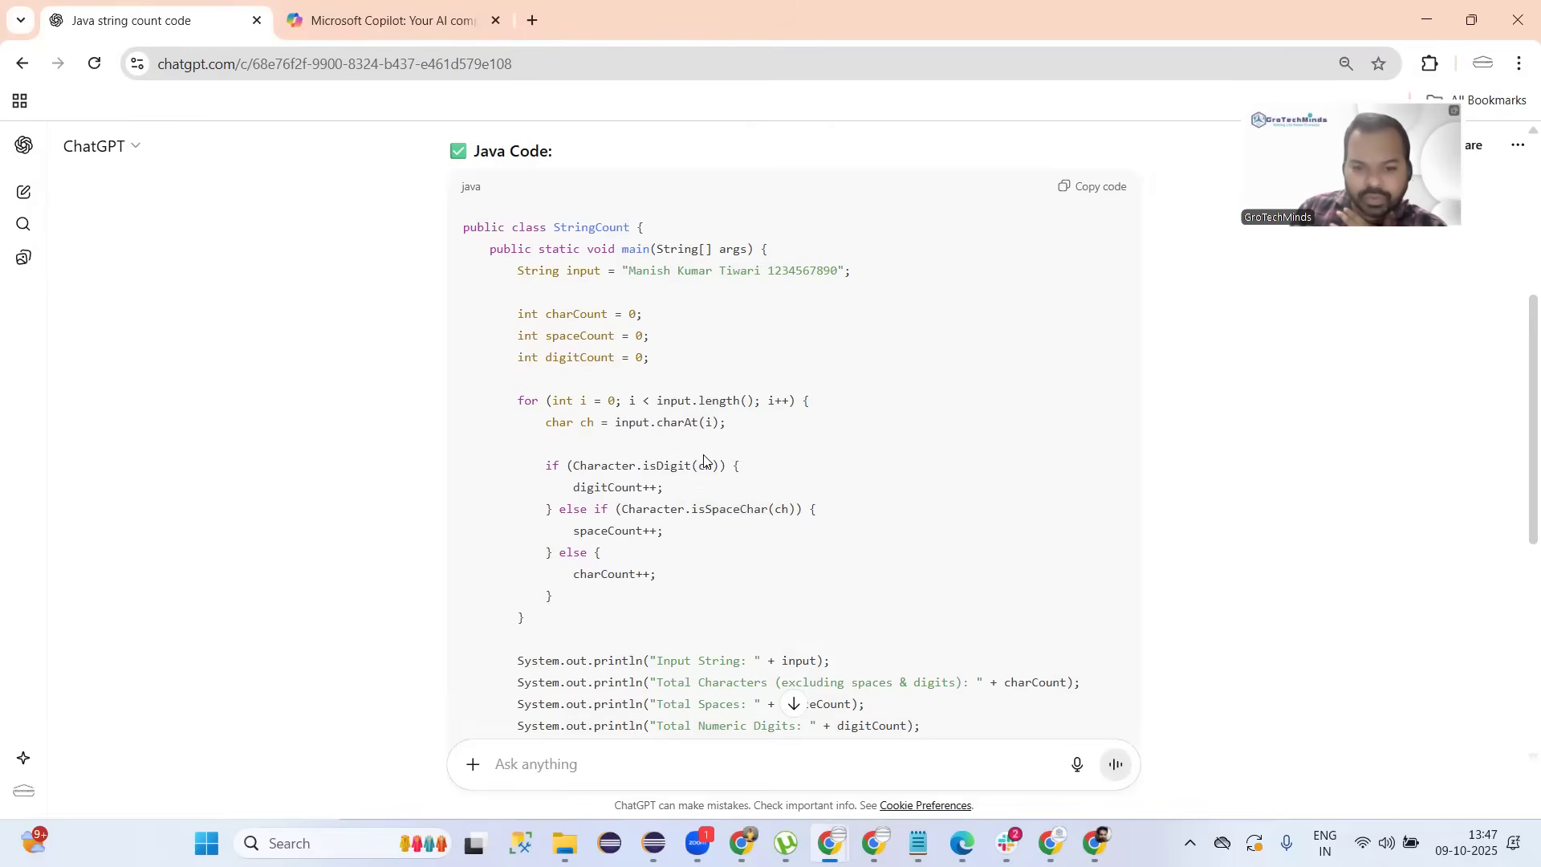
{"action": "double_click", "coordinate": [666, 469]}
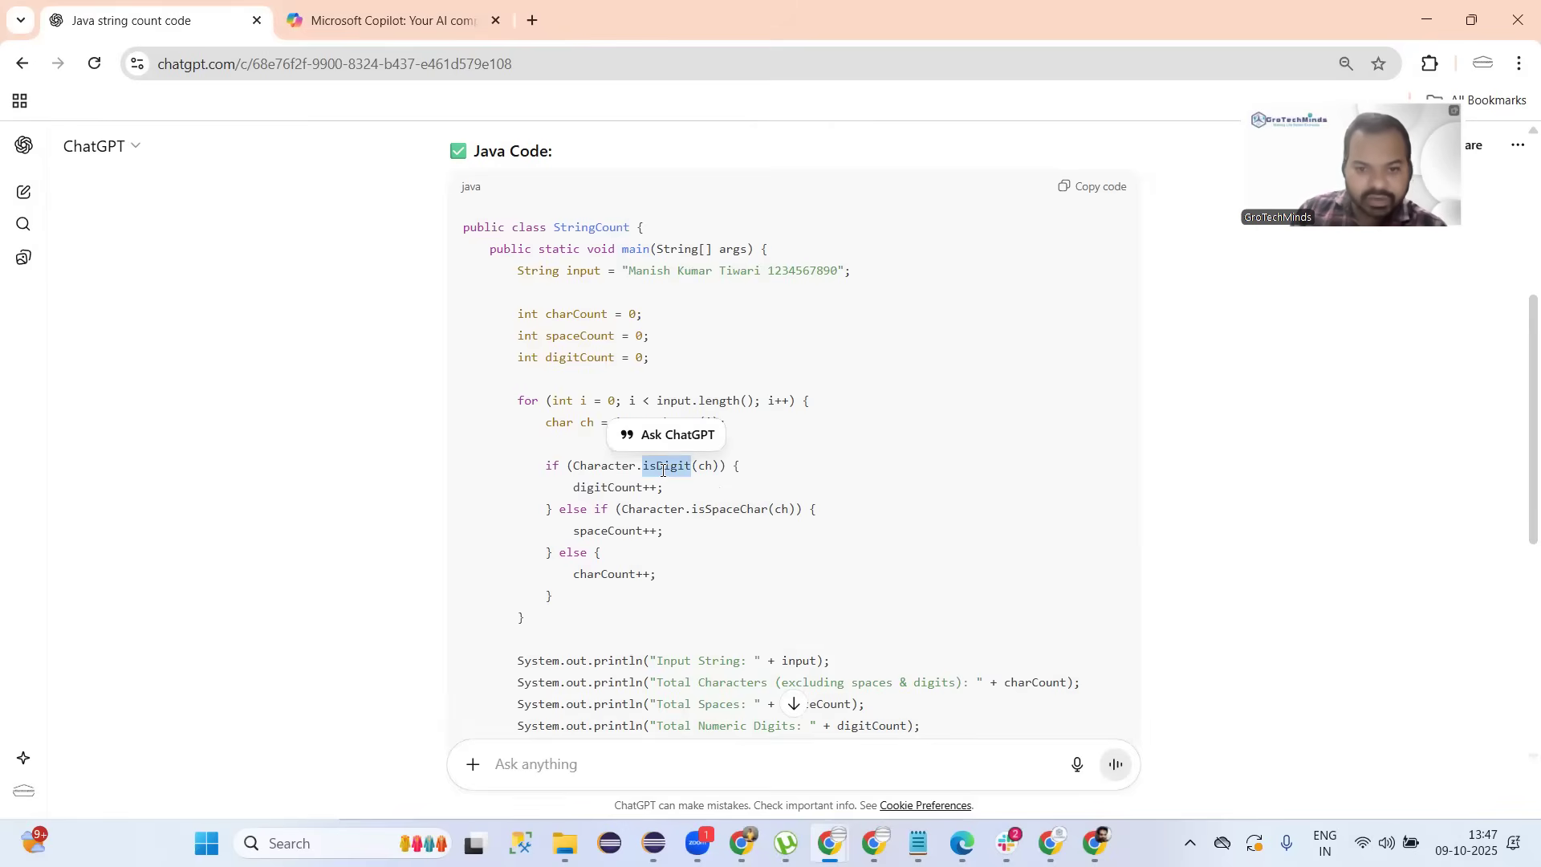
{"action": "double_click", "coordinate": [725, 509]}
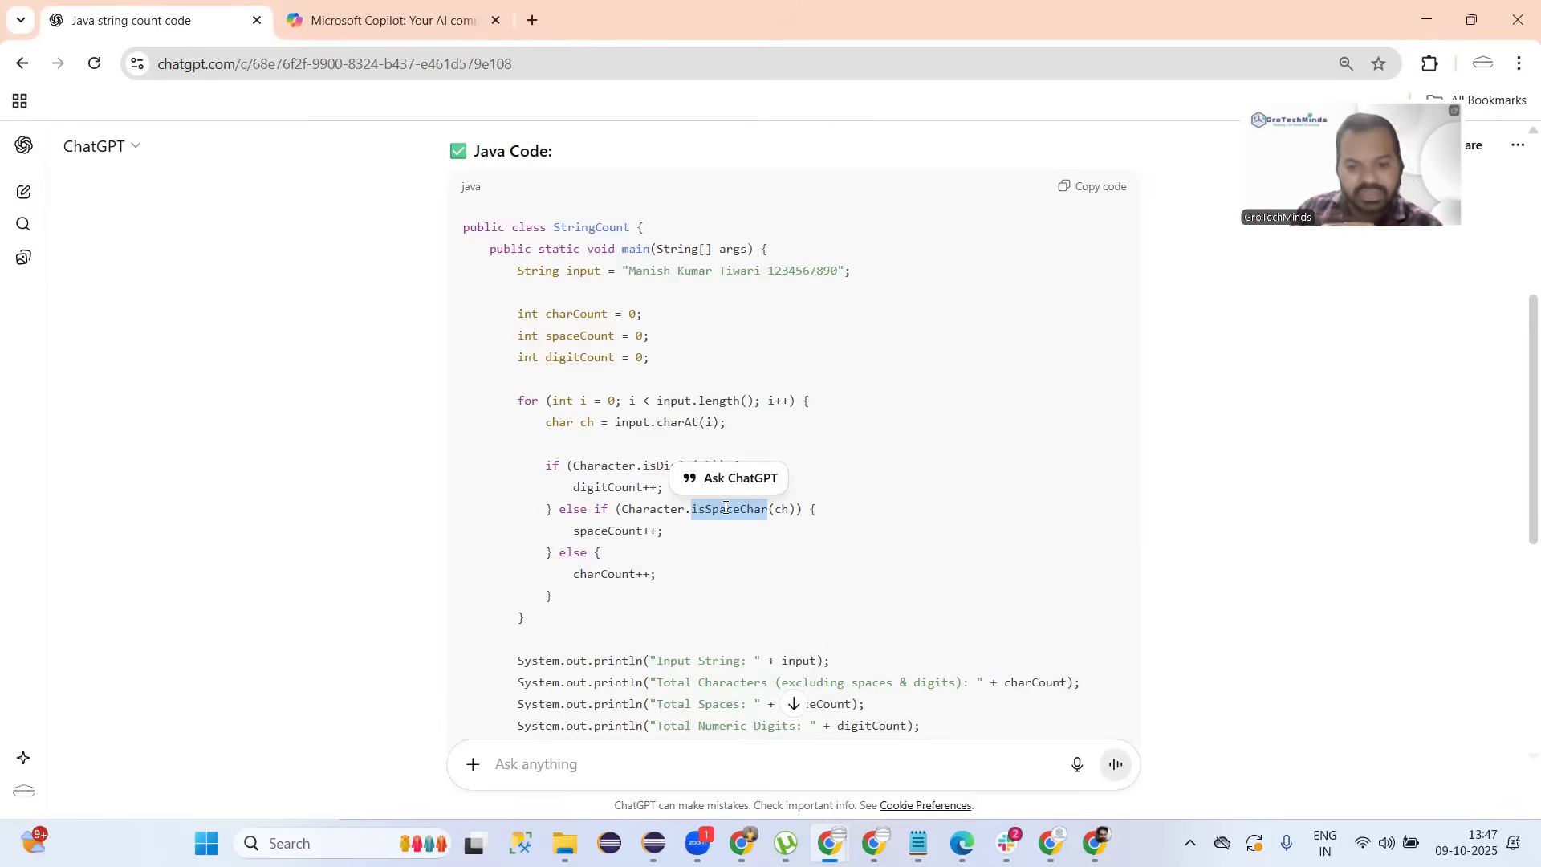
Scroll down to the Output block showing 17 characters, 2 spaces and 10 digits.
{"action": "scroll", "coordinate": [726, 508], "scroll_direction": "down", "scroll_amount": 1}
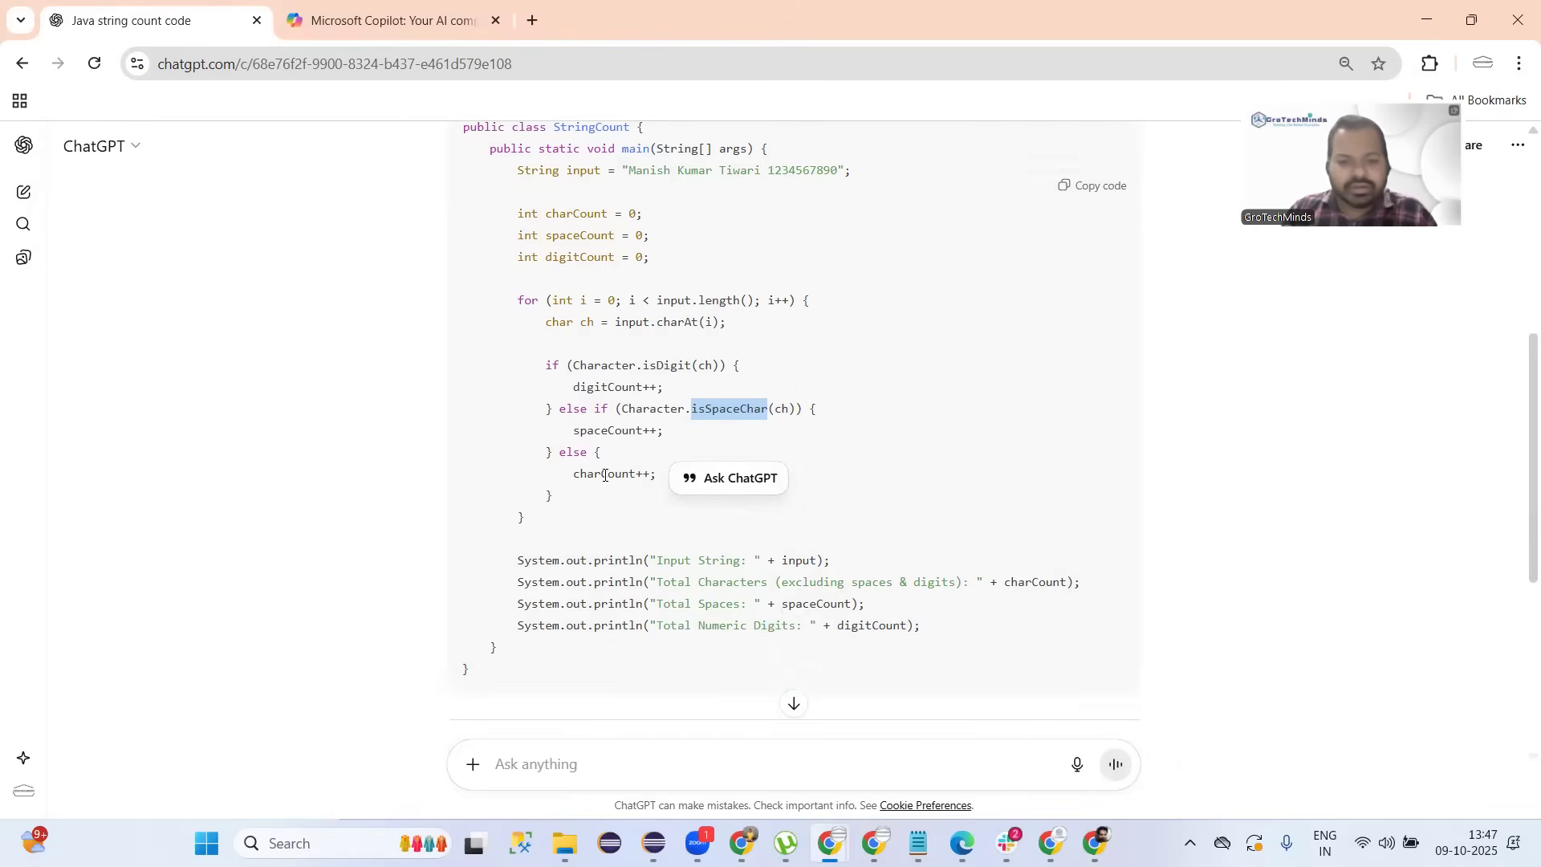
{"action": "scroll", "coordinate": [605, 475], "scroll_direction": "down", "scroll_amount": 3}
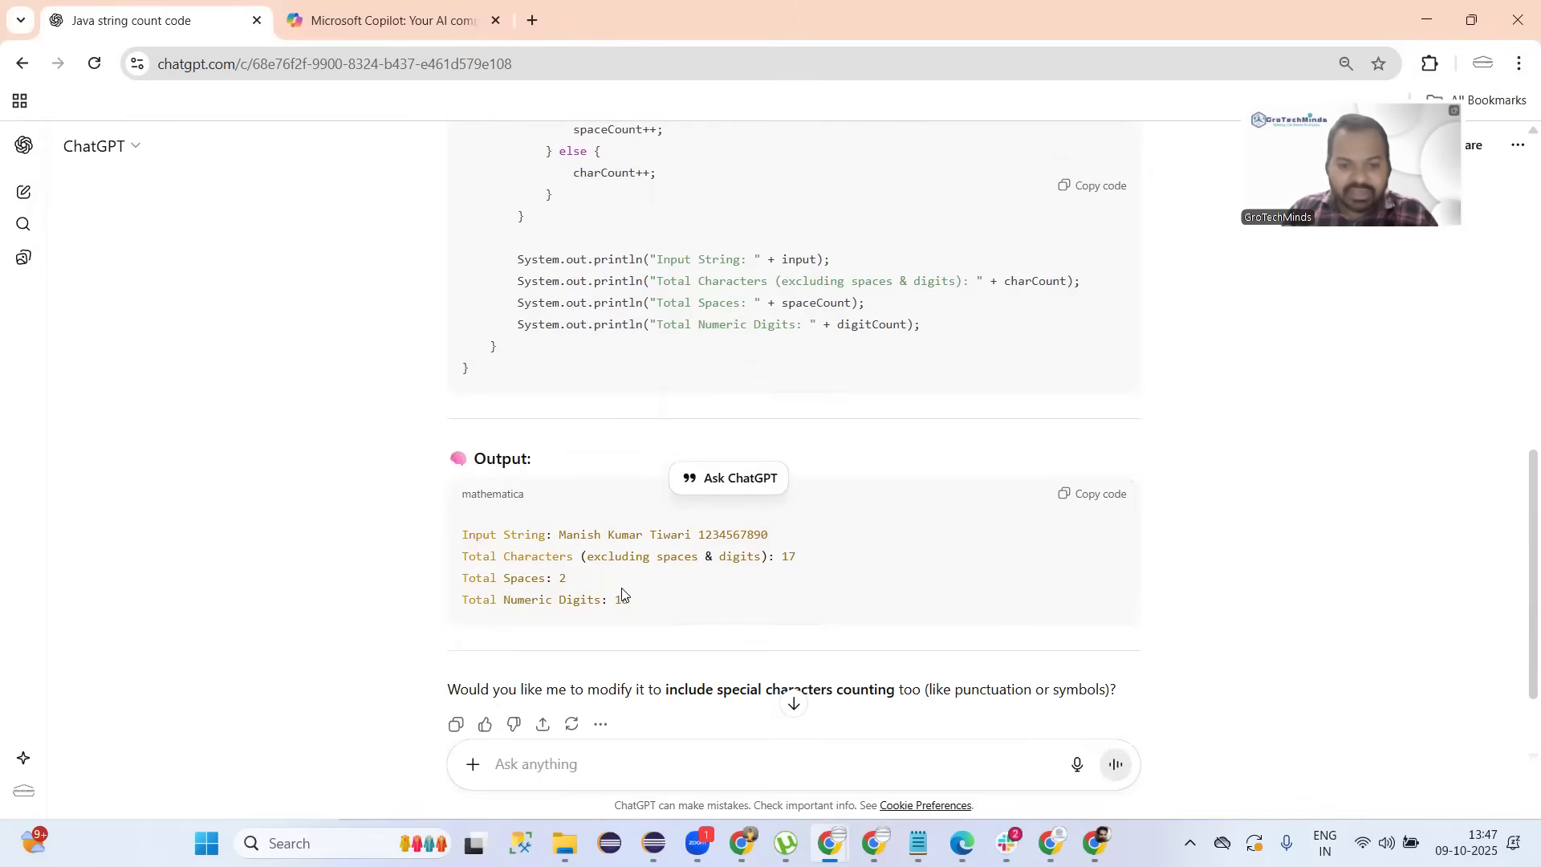
{"action": "scroll", "coordinate": [613, 599], "scroll_direction": "down", "scroll_amount": 2}
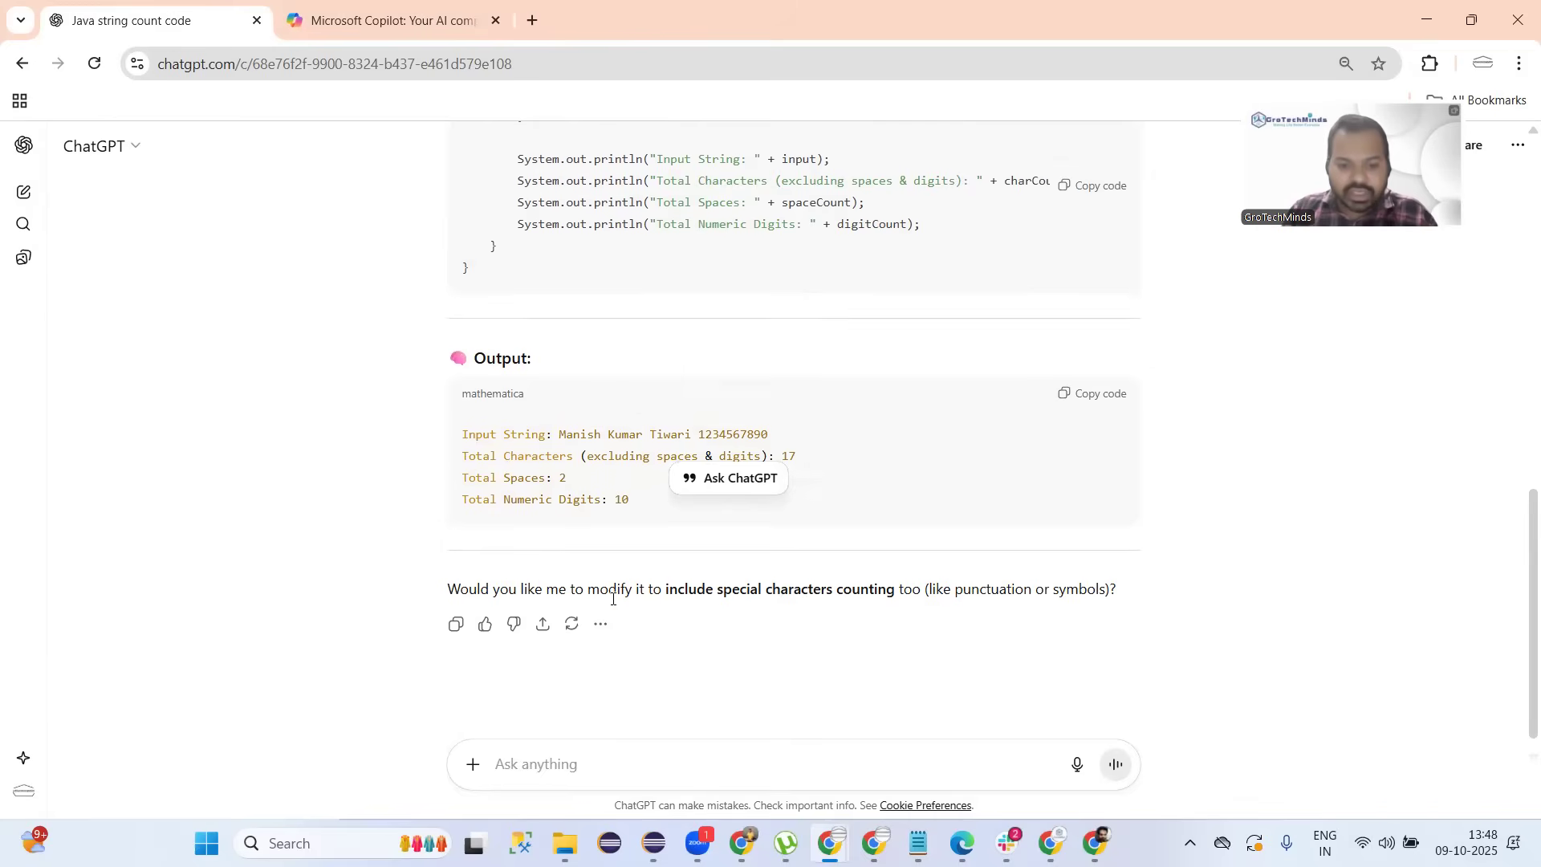
{"action": "scroll", "coordinate": [612, 599], "scroll_direction": "down", "scroll_amount": 1}
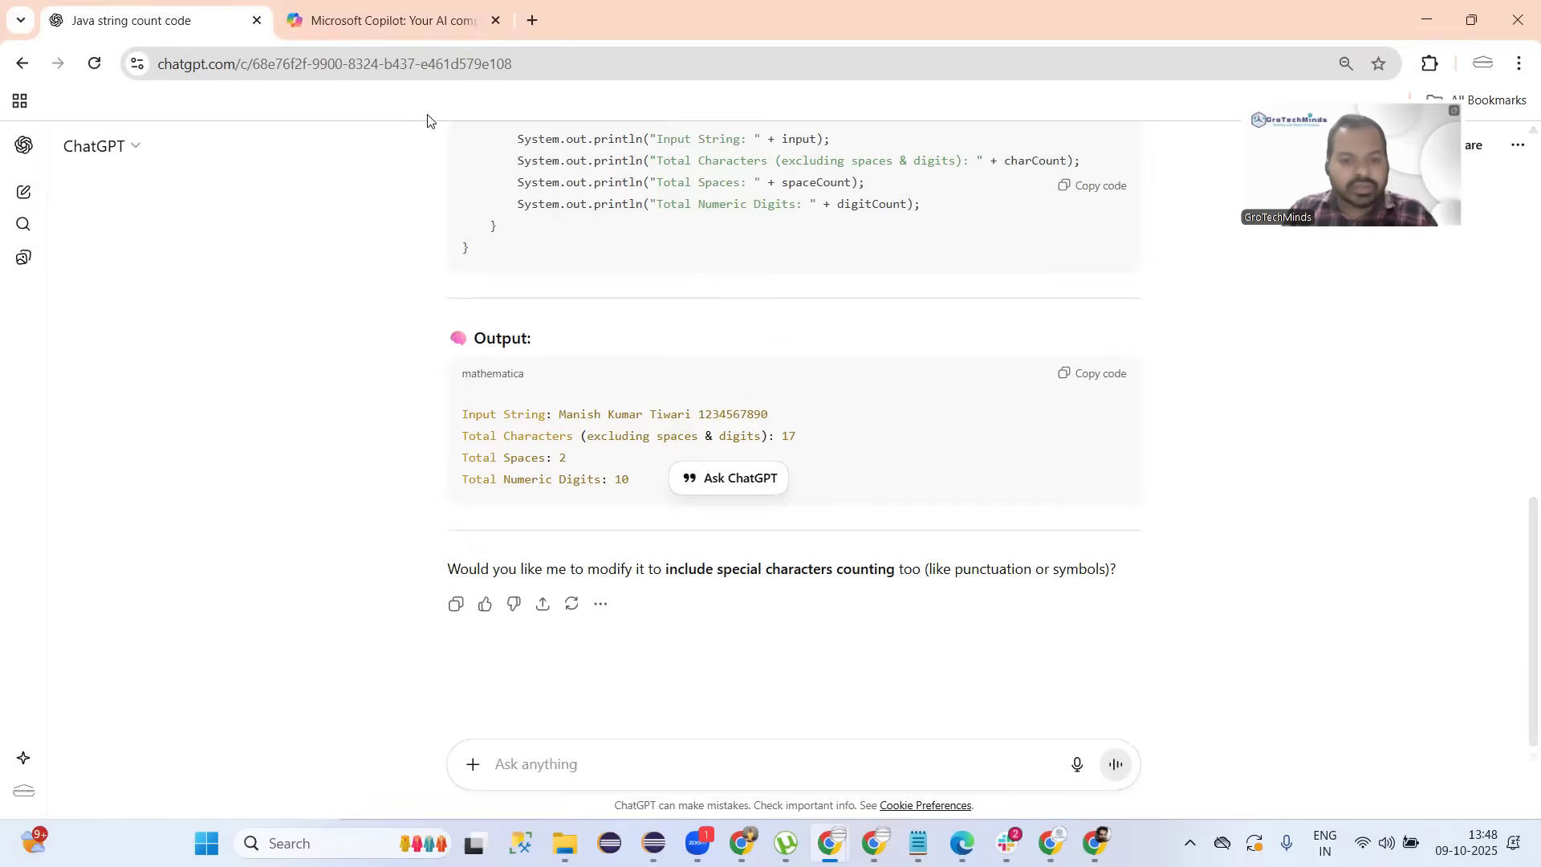
Scroll through Copilot's StringAnalyzer code and its output.
{"action": "left_click", "coordinate": [369, 22]}
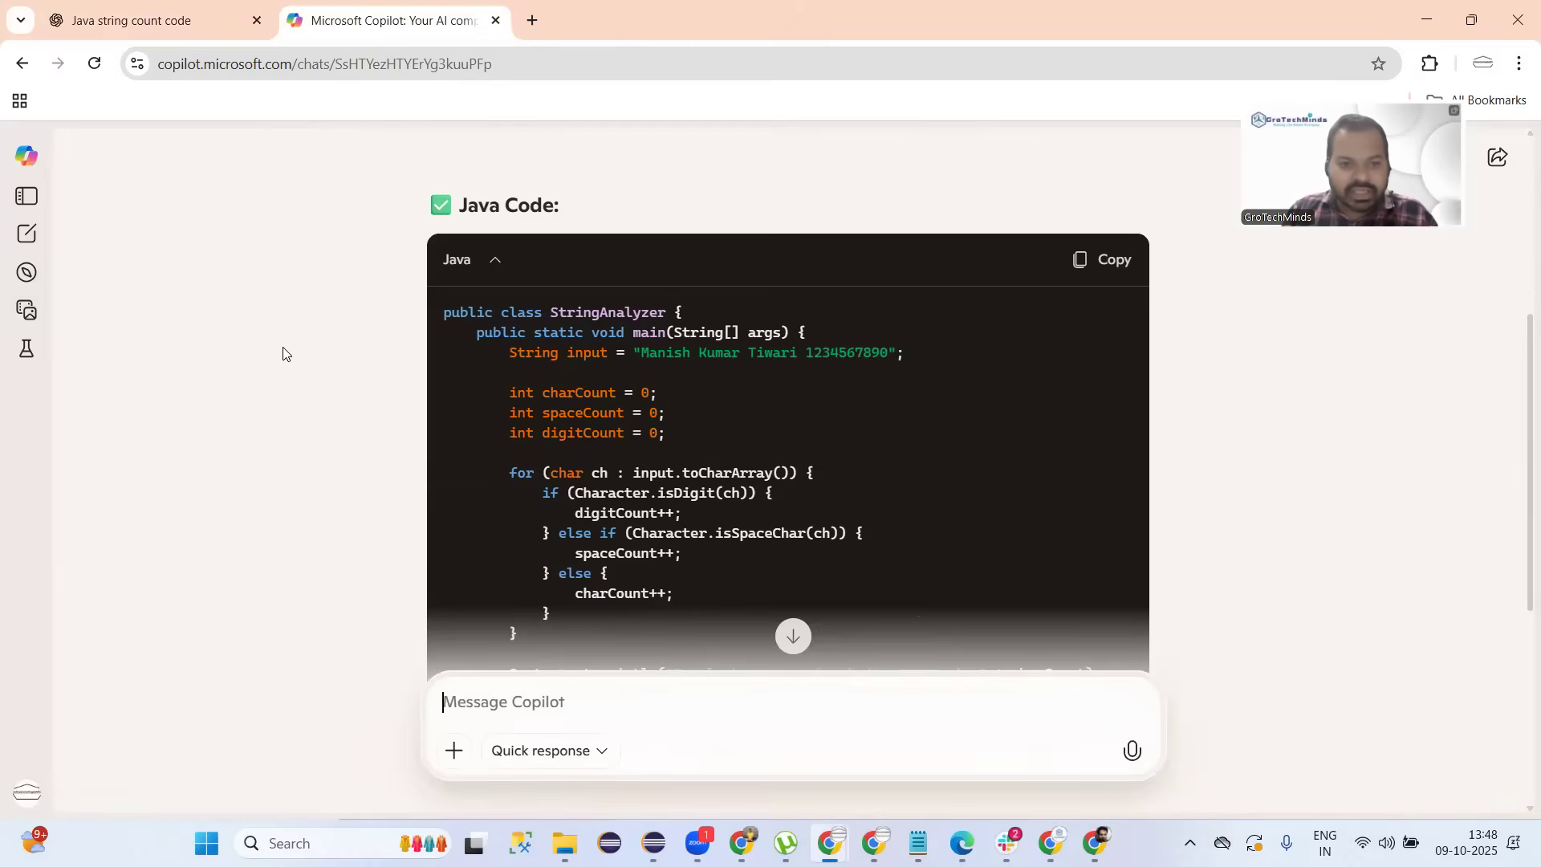
{"action": "scroll", "coordinate": [304, 368], "scroll_direction": "down", "scroll_amount": 4}
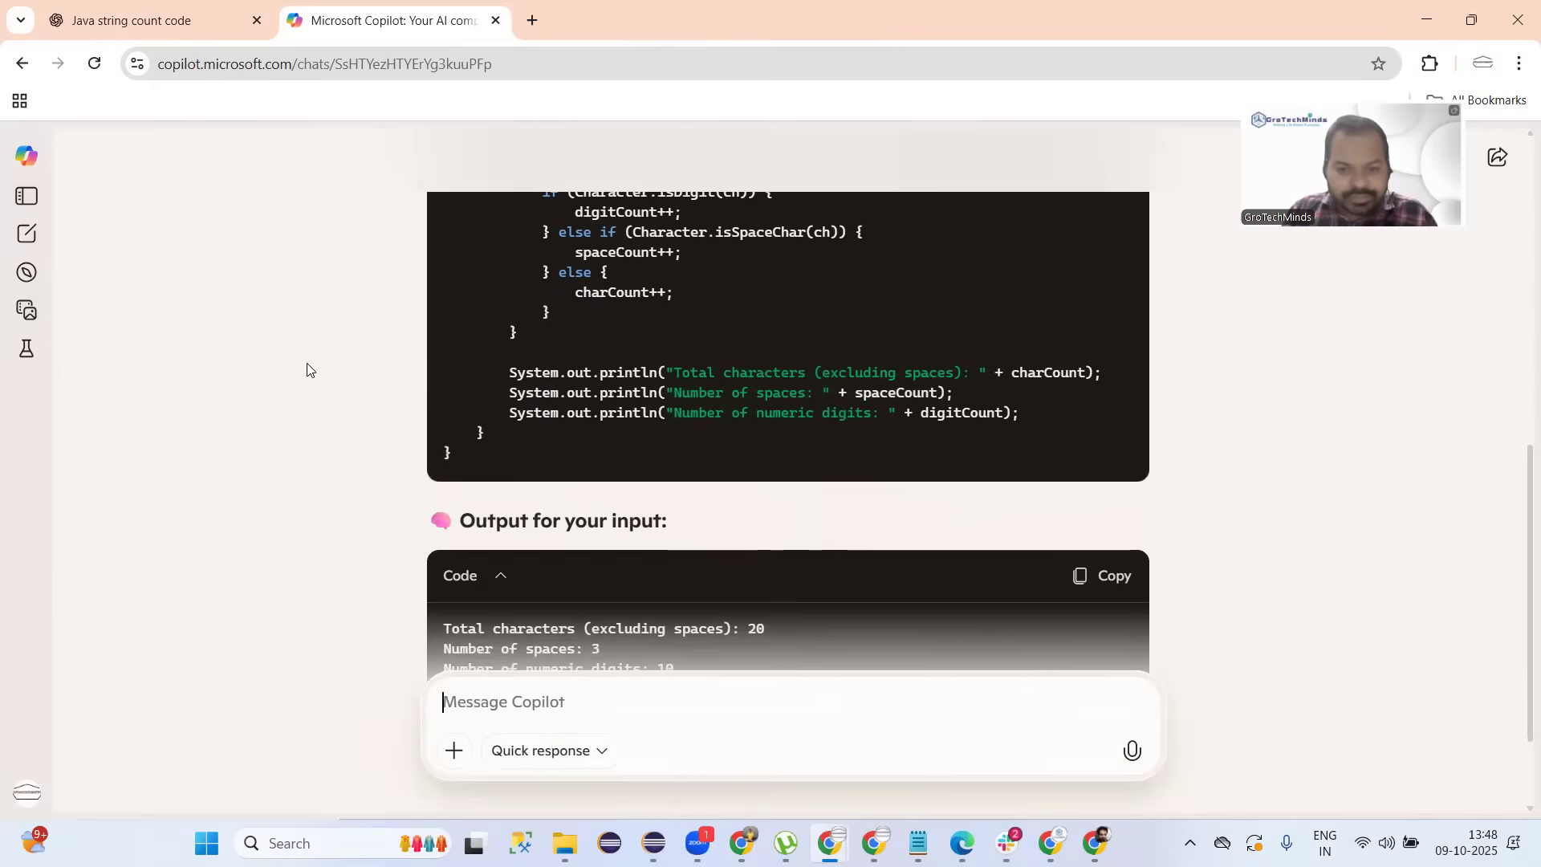
{"action": "scroll", "coordinate": [307, 371], "scroll_direction": "up", "scroll_amount": 3}
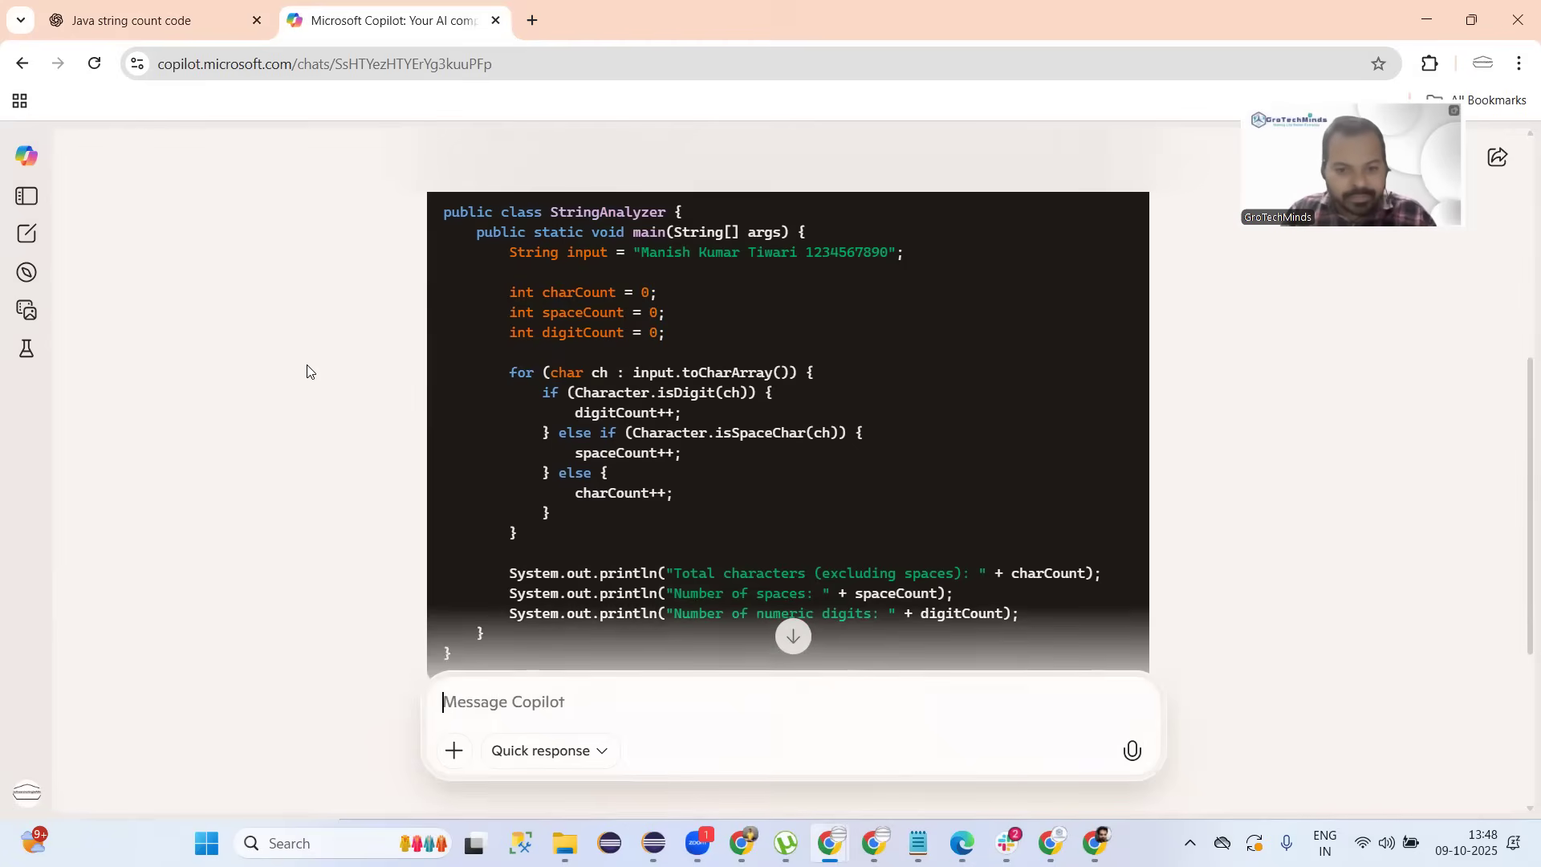
{"action": "scroll", "coordinate": [307, 371], "scroll_direction": "down", "scroll_amount": 1}
Back in ChatGPT, dismiss the popup over the code and highlight Character in the isDigit line, then switch to Eclipse.
{"action": "left_click", "coordinate": [103, 6]}
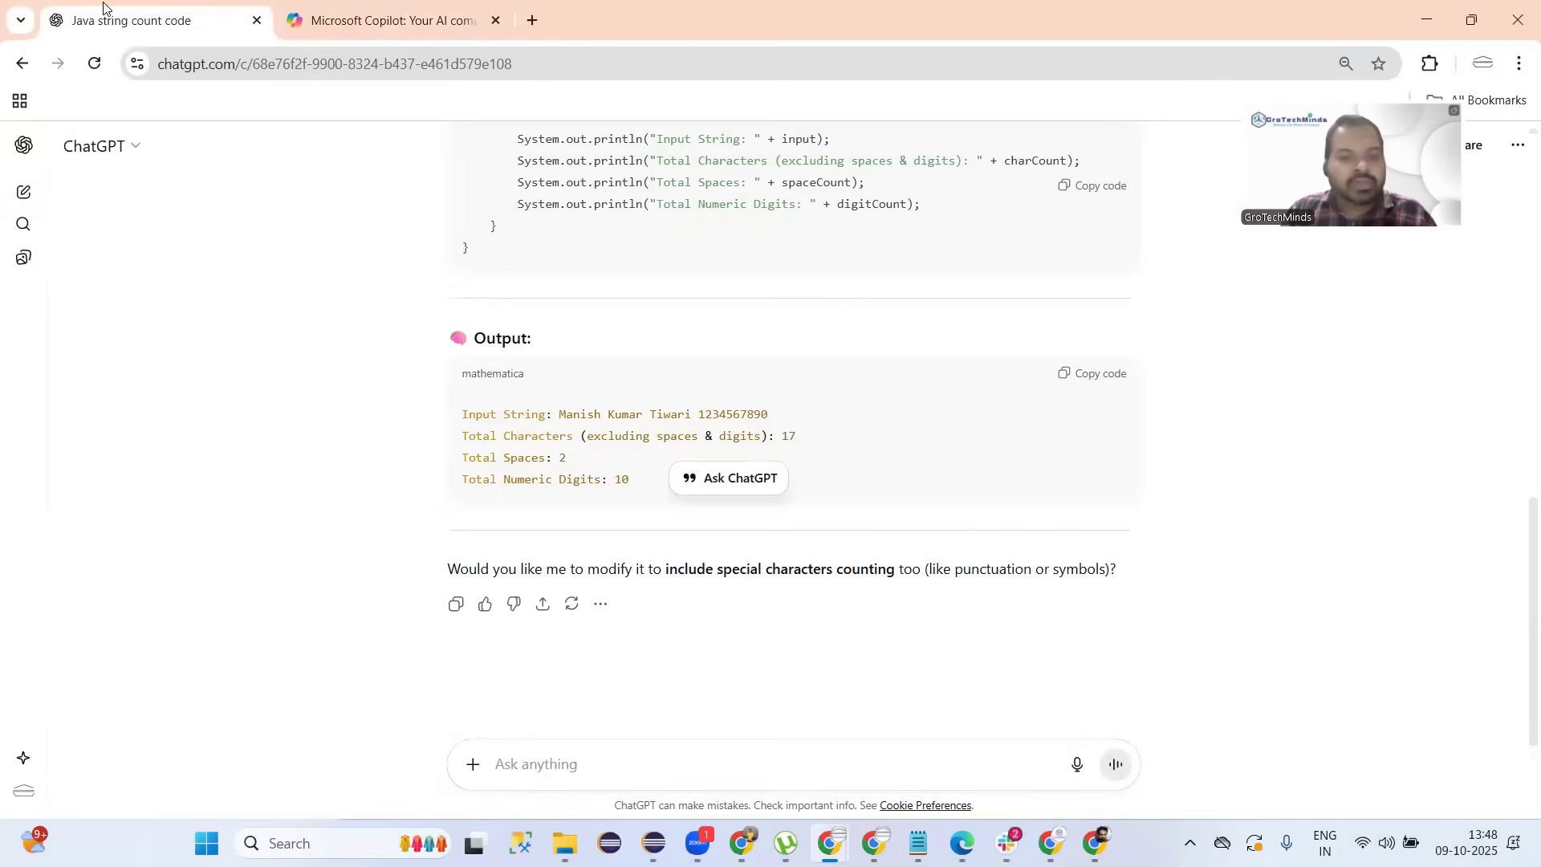
{"action": "scroll", "coordinate": [465, 433], "scroll_direction": "up", "scroll_amount": 5}
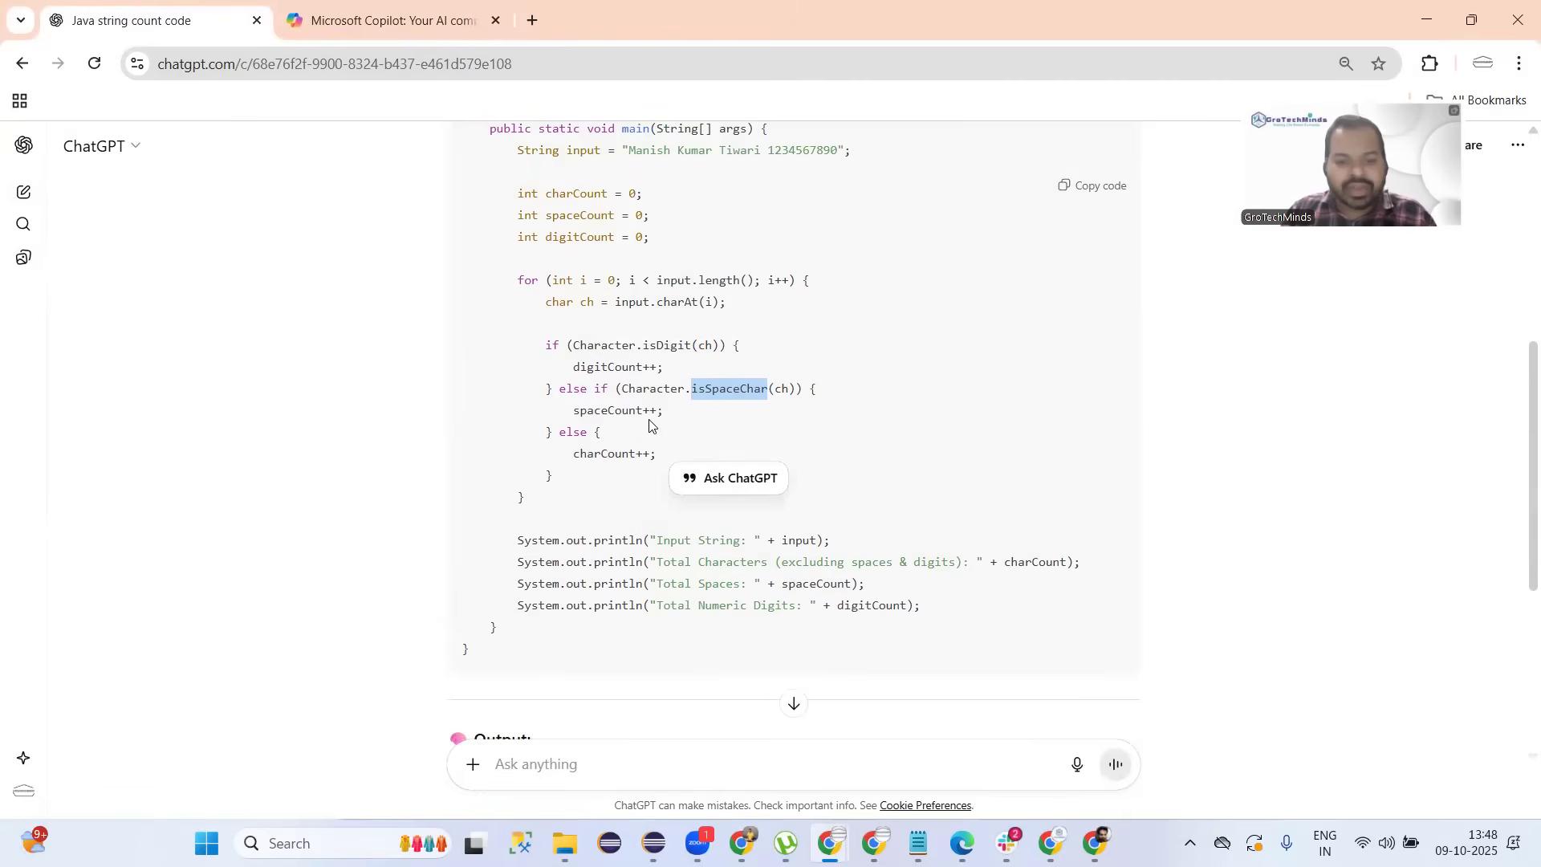
{"action": "scroll", "coordinate": [649, 425], "scroll_direction": "up", "scroll_amount": 1}
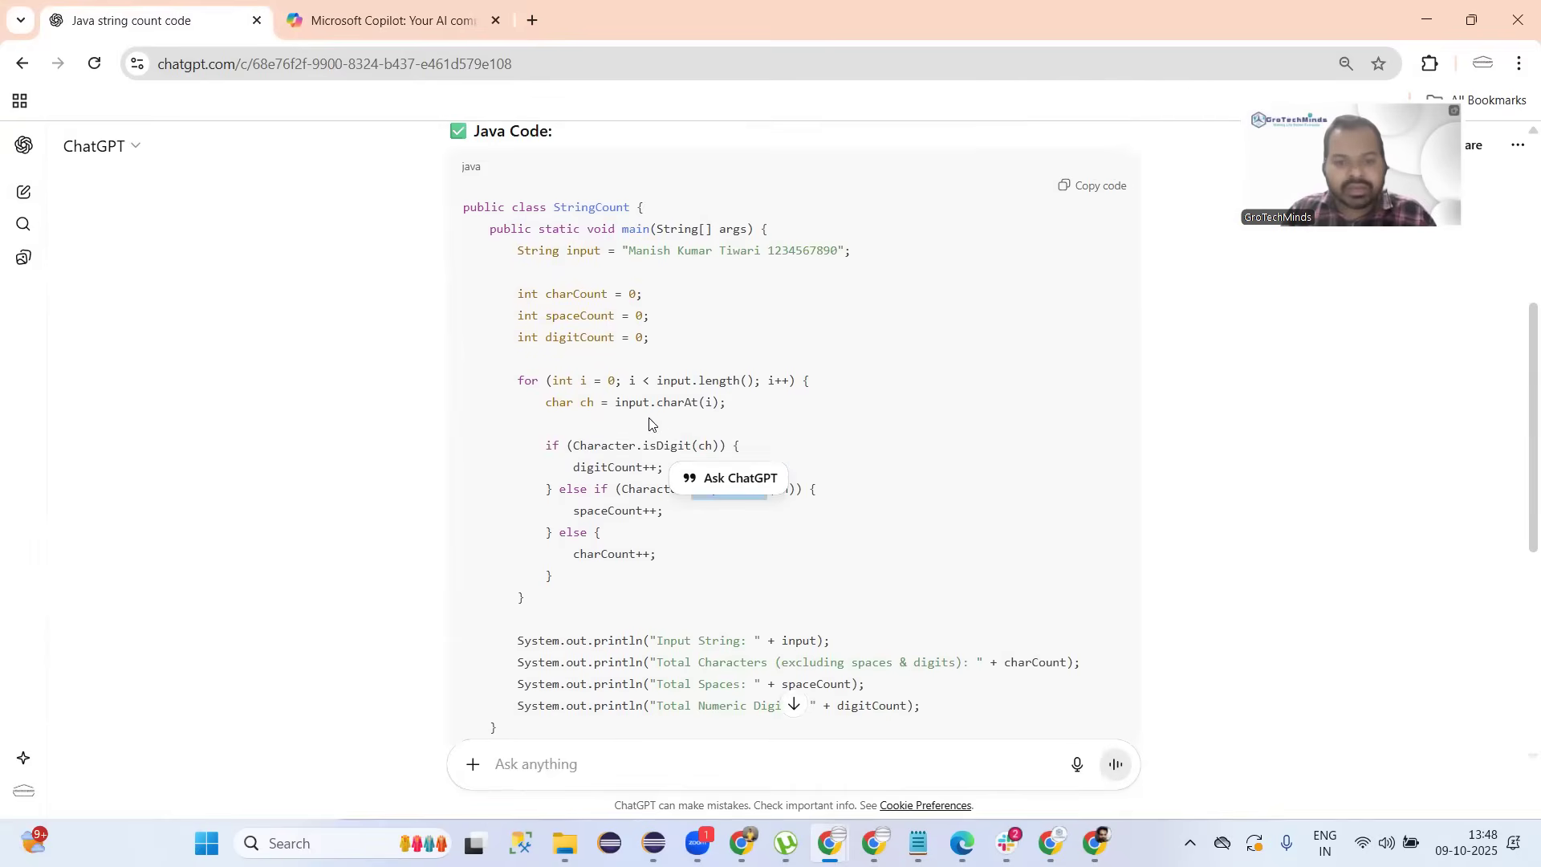
{"action": "left_click", "coordinate": [901, 441]}
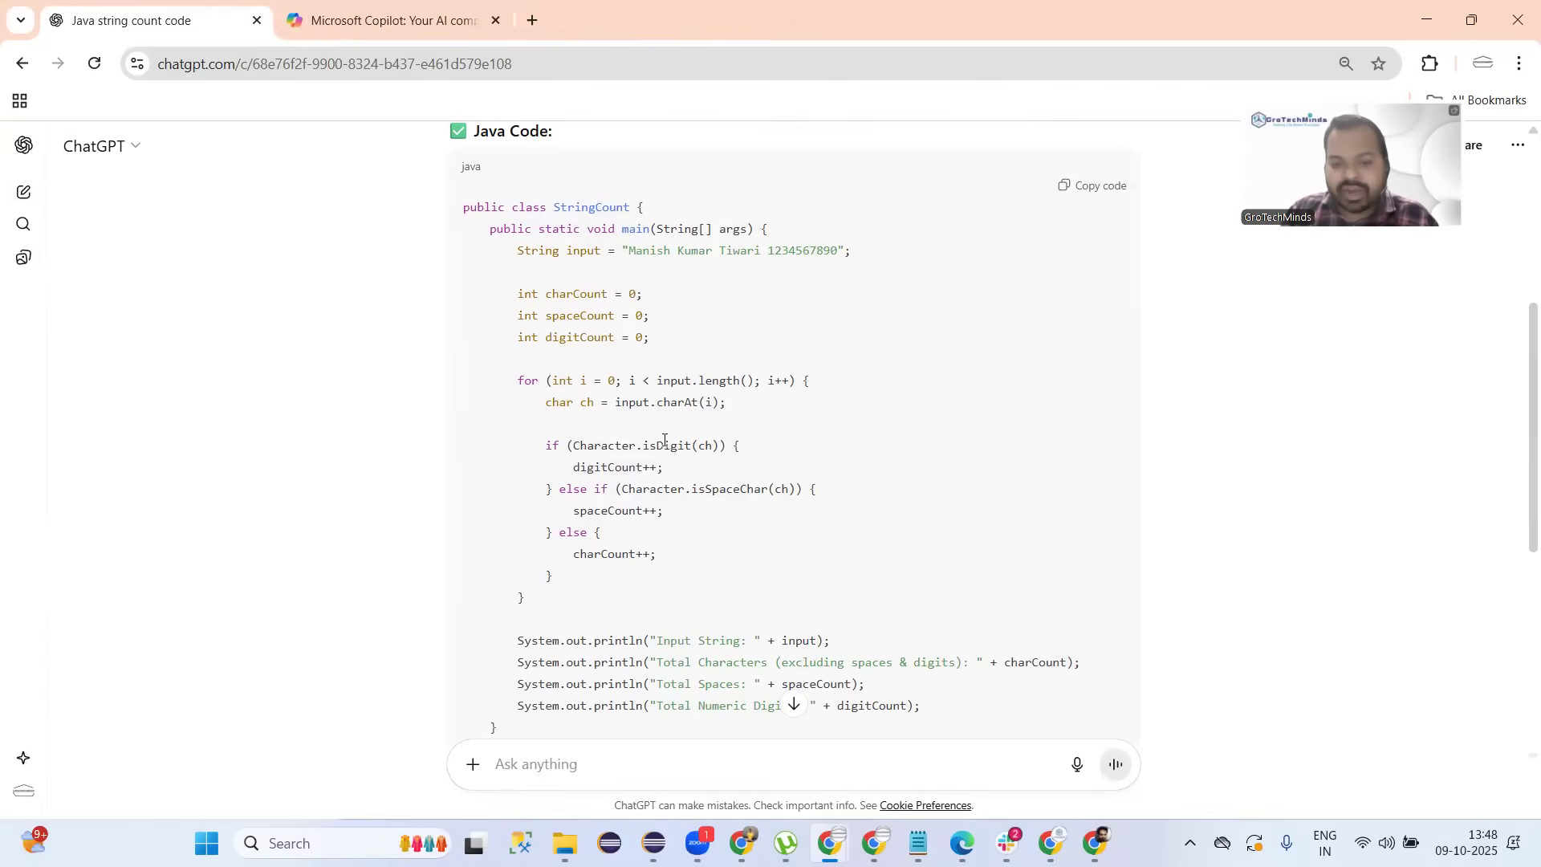
{"action": "double_click", "coordinate": [614, 439]}
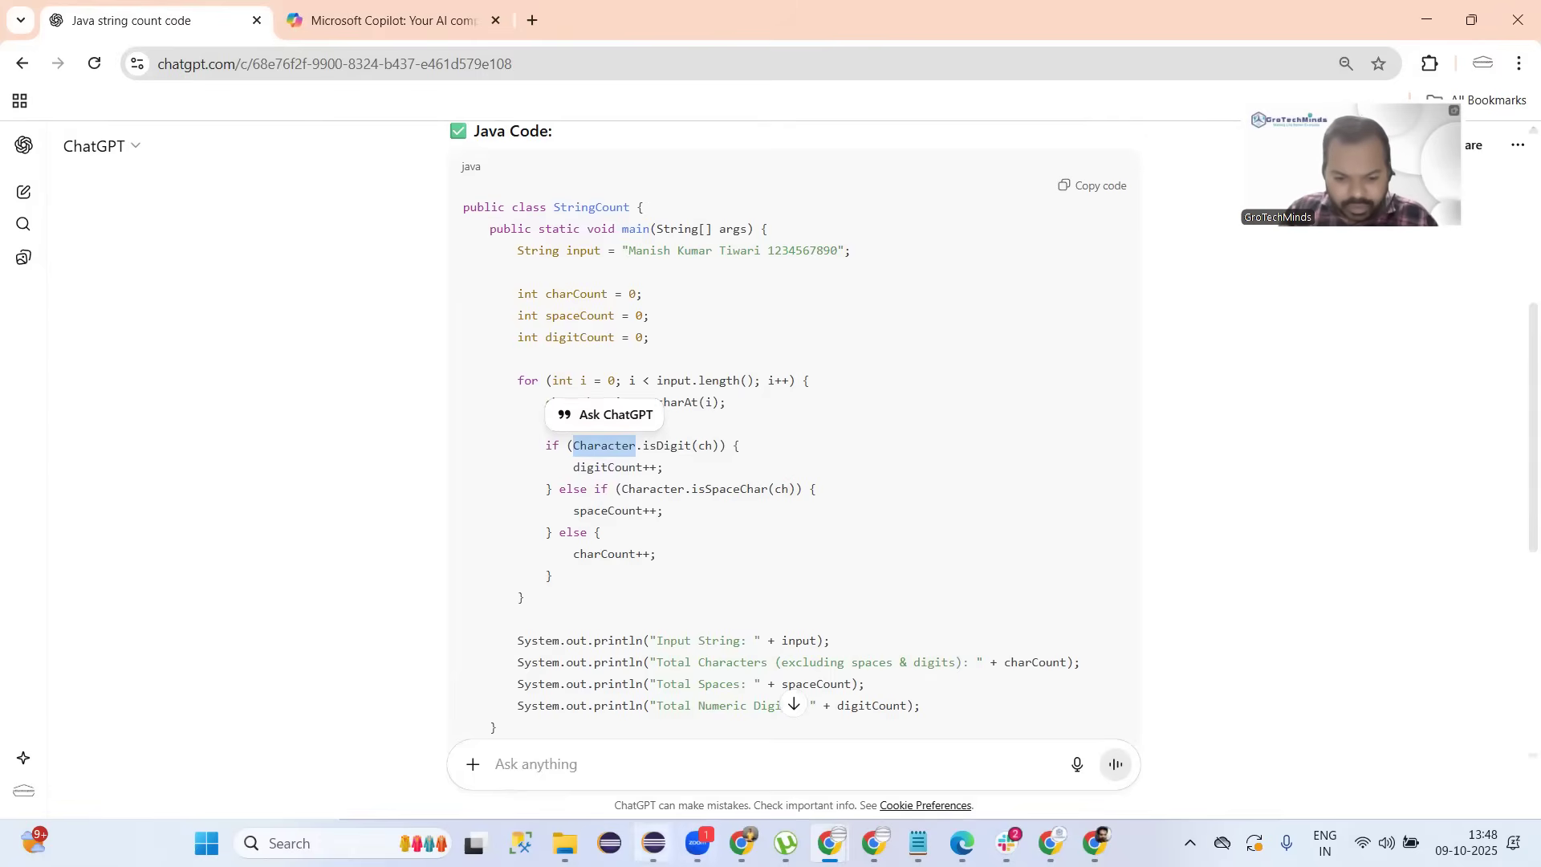
{"action": "left_click", "coordinate": [654, 843]}
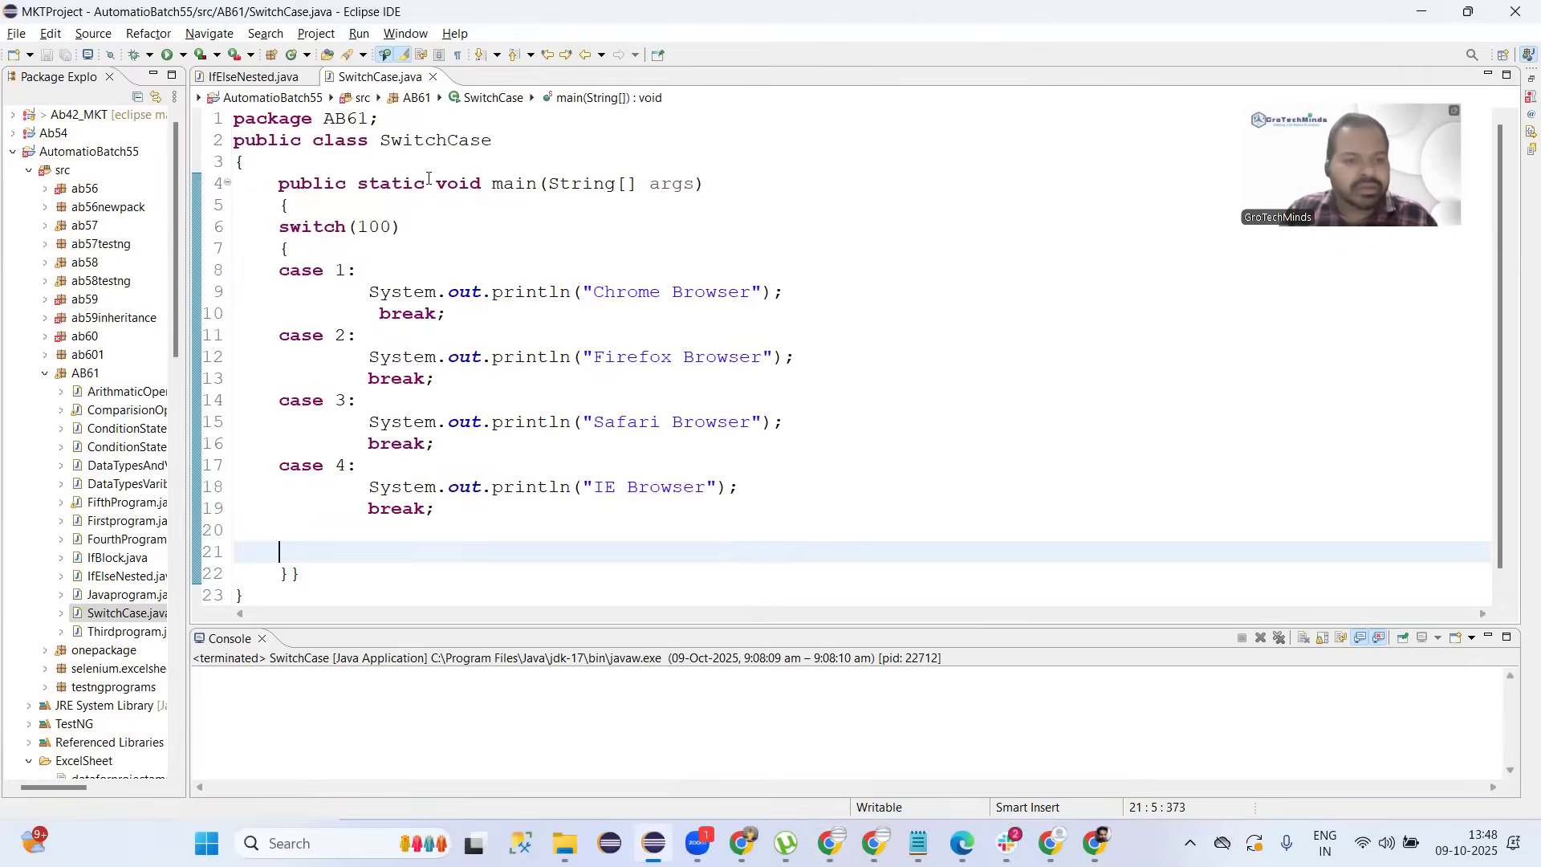
Insert a Character.isAlphabetic(0) line after main's opening brace, then switch back to Chrome.
{"action": "left_click", "coordinate": [339, 205]}
{"action": "key", "text": "Return"}
{"action": "key", "text": "Return"}
{"action": "key", "text": "Return"}
{"action": "key", "text": "Return"}
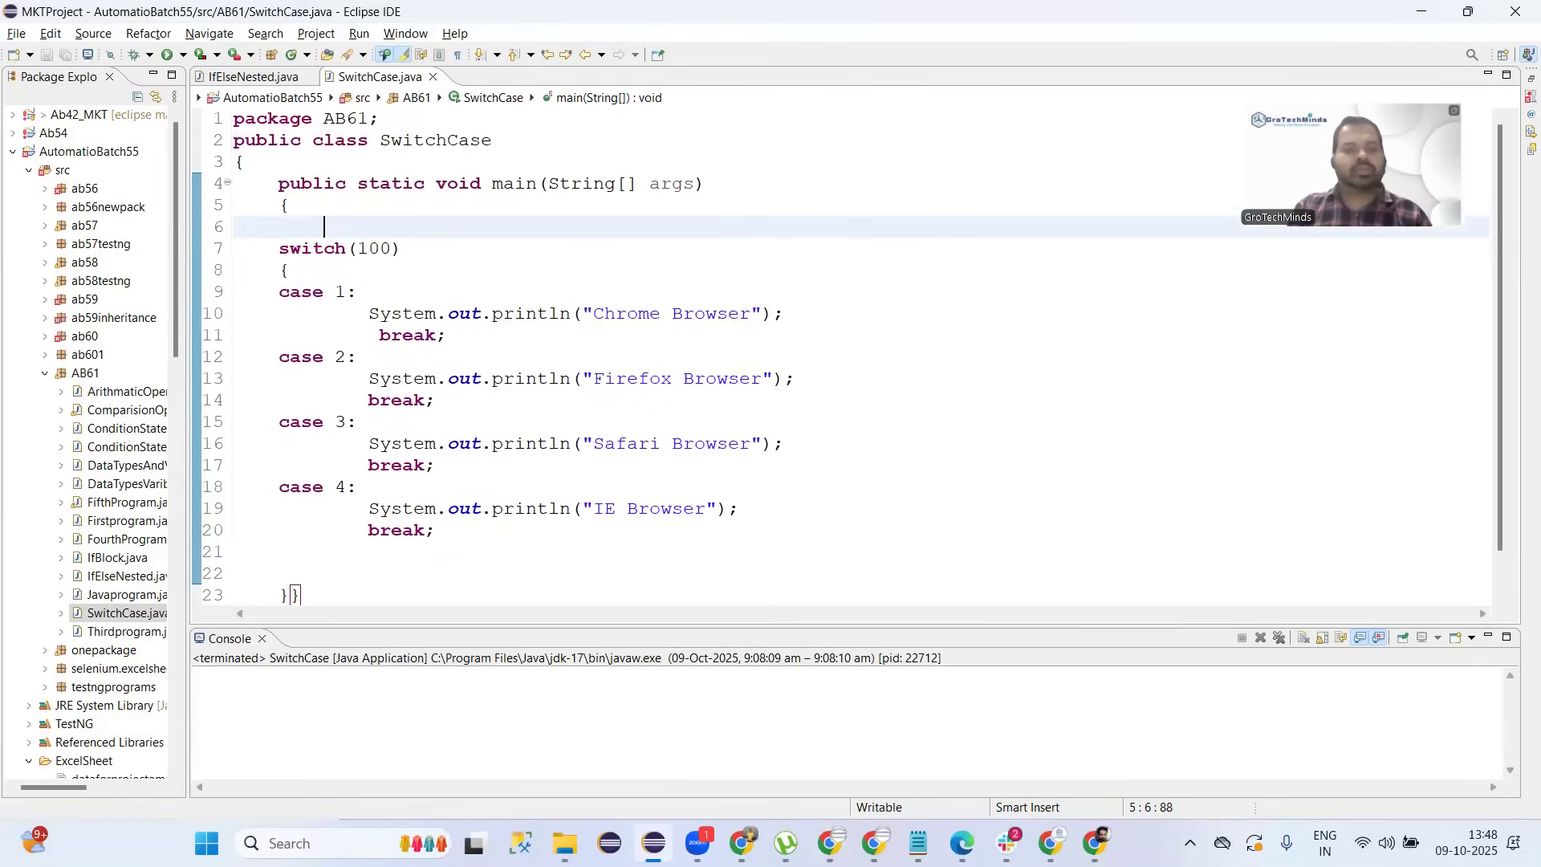
{"action": "key", "text": "Up"}
{"action": "type", "text": "Character."}
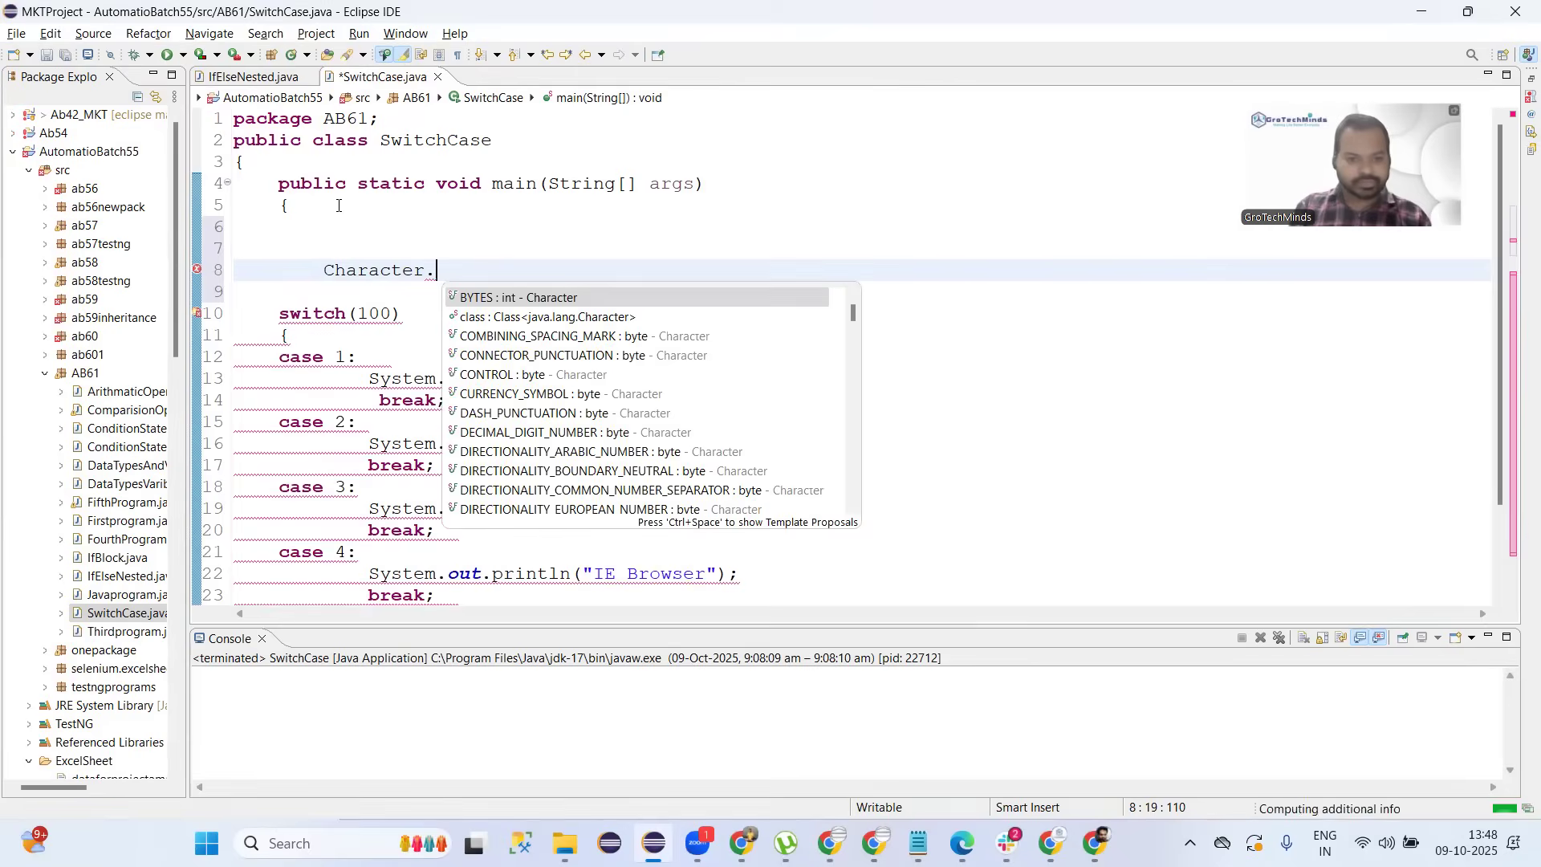
{"action": "type", "text": "isa"}
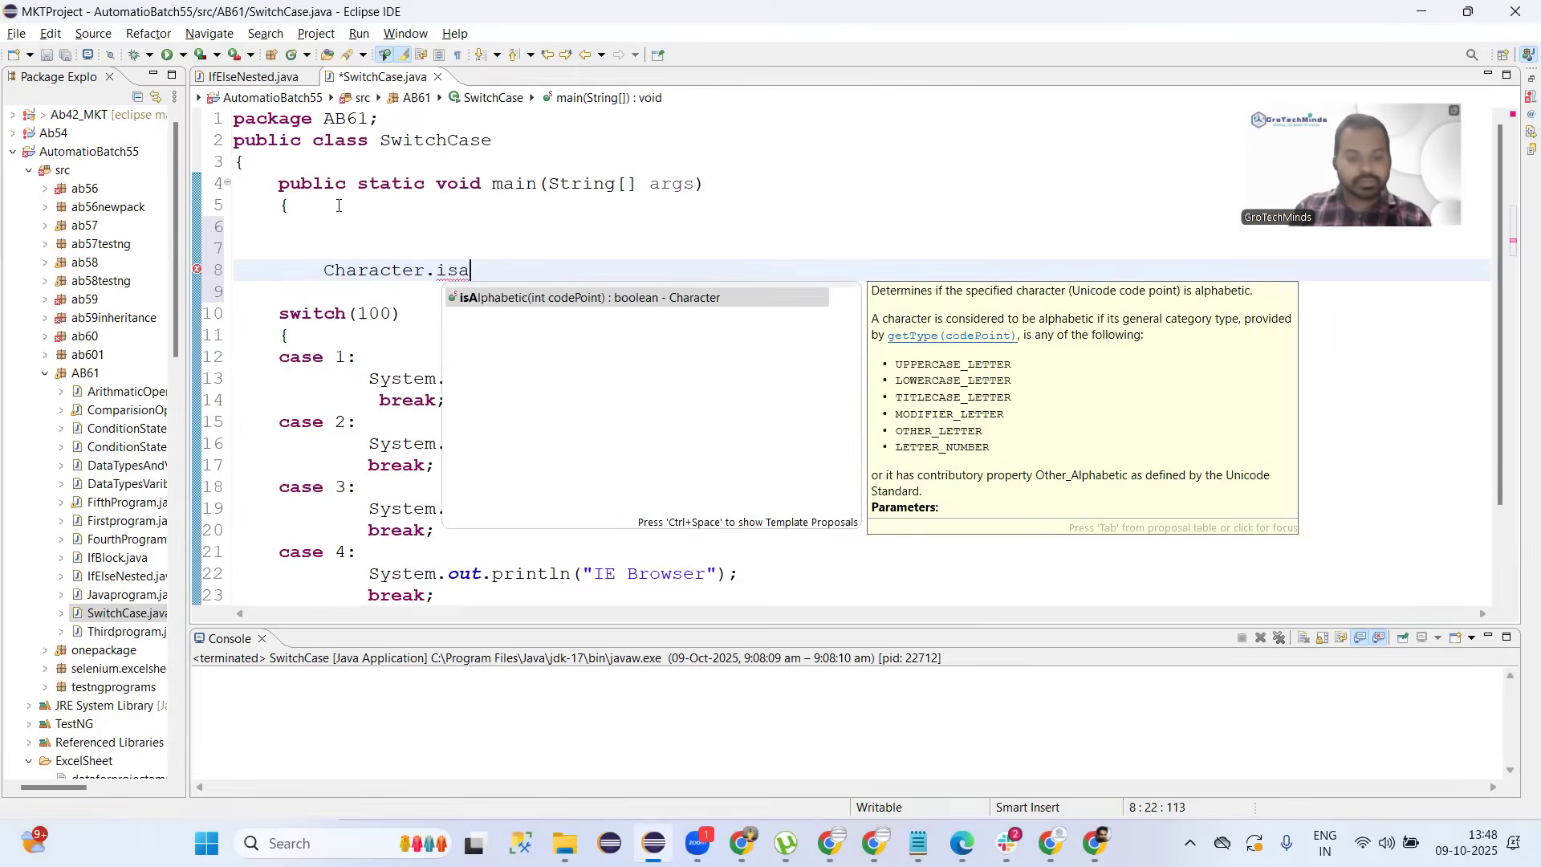
{"action": "key", "text": "Return"}
{"action": "key", "text": "Right"}
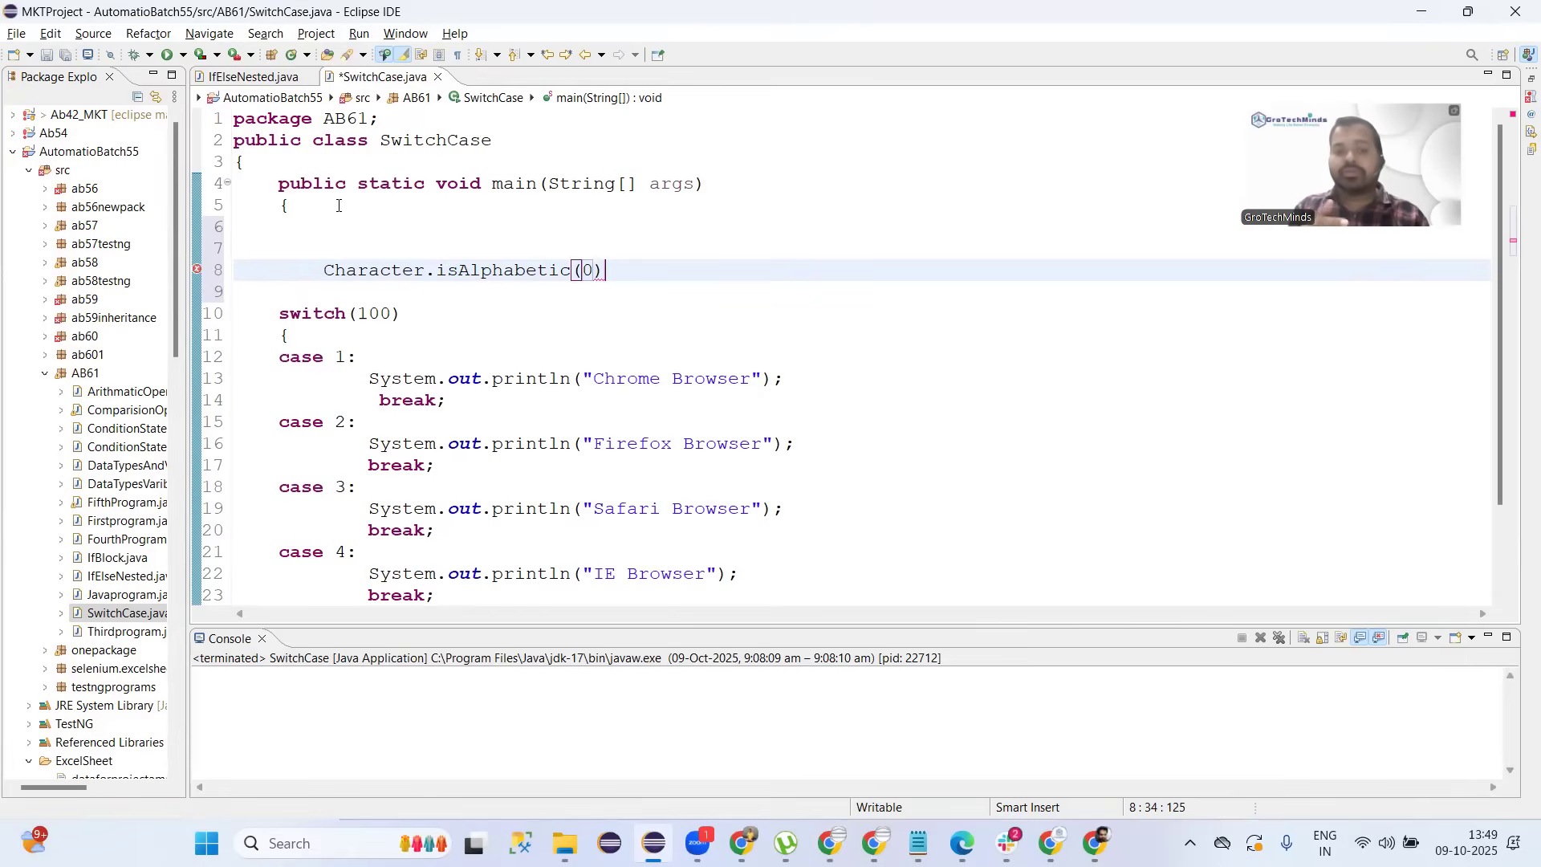
{"action": "key", "text": "alt+Tab"}
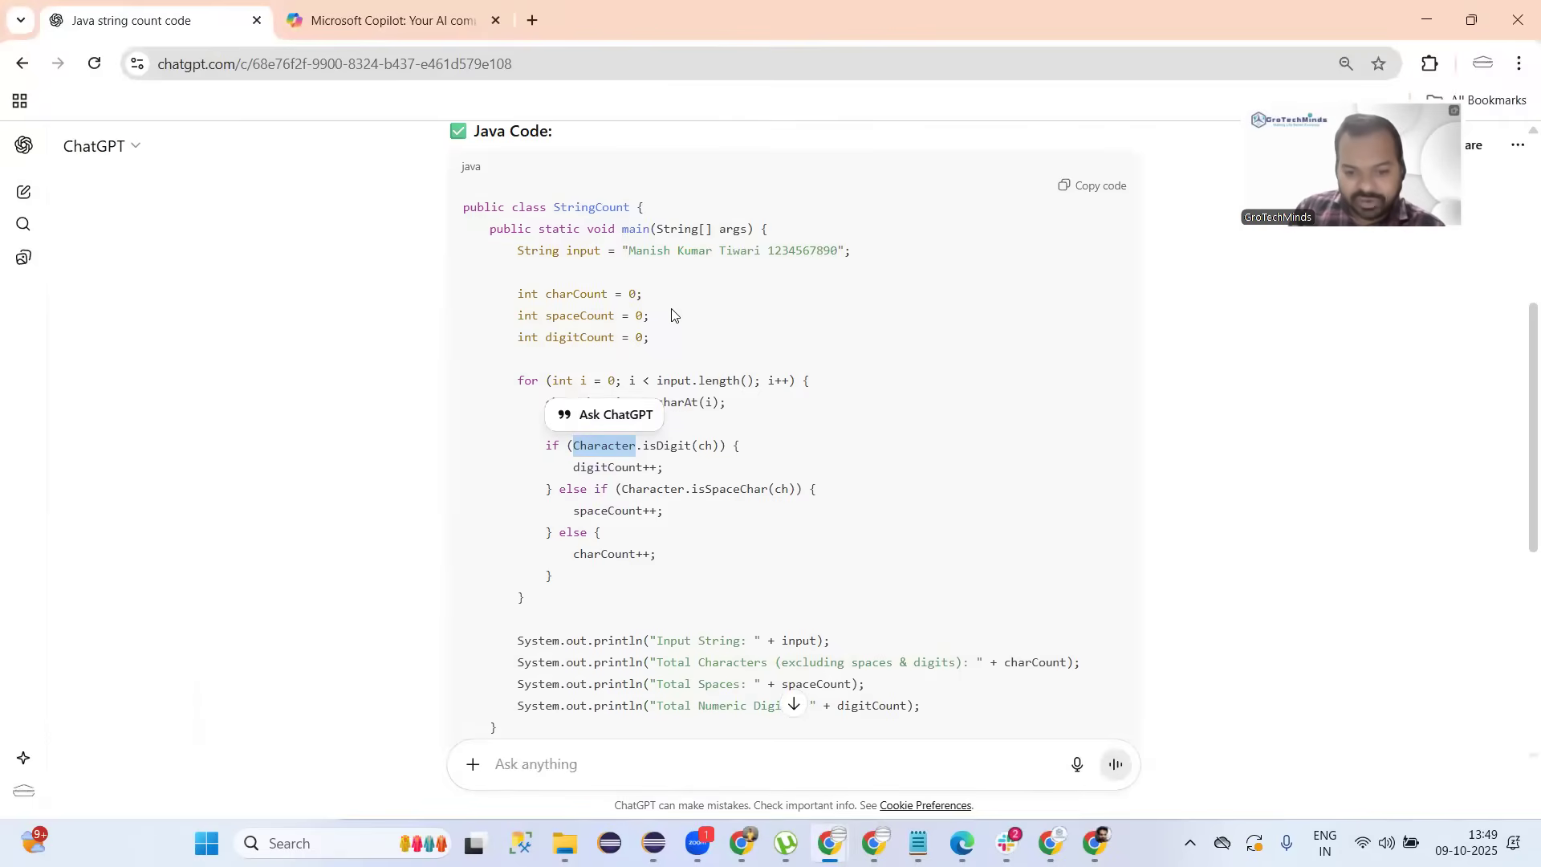
Compare the string-counting code and output in the ChatGPT and Copilot answers.
{"action": "scroll", "coordinate": [671, 315], "scroll_direction": "down", "scroll_amount": 2}
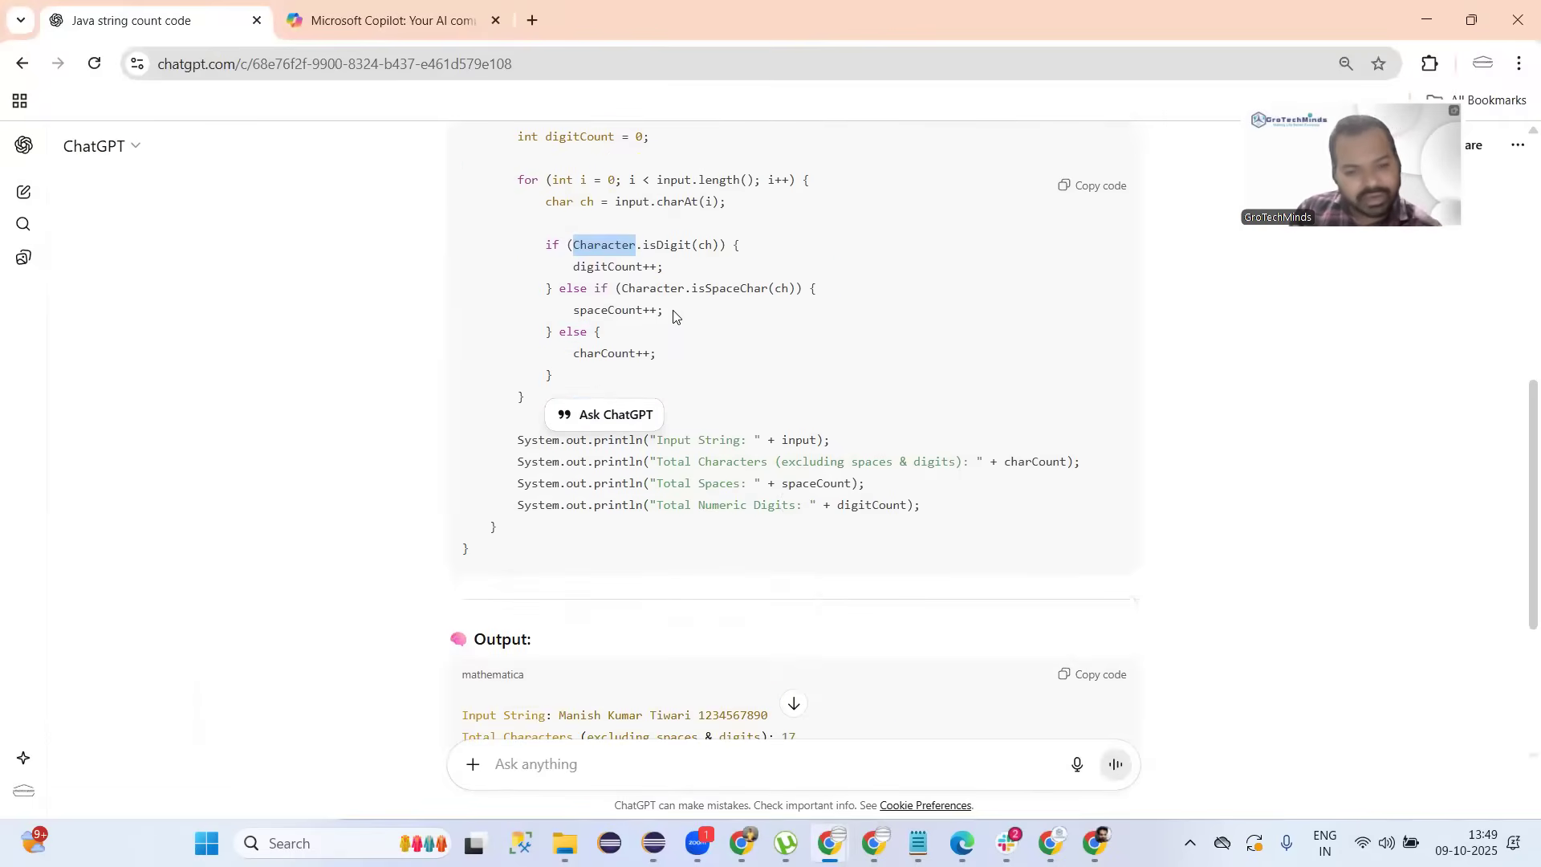
{"action": "left_click", "coordinate": [393, 30]}
{"action": "scroll", "coordinate": [584, 340], "scroll_direction": "down", "scroll_amount": 3}
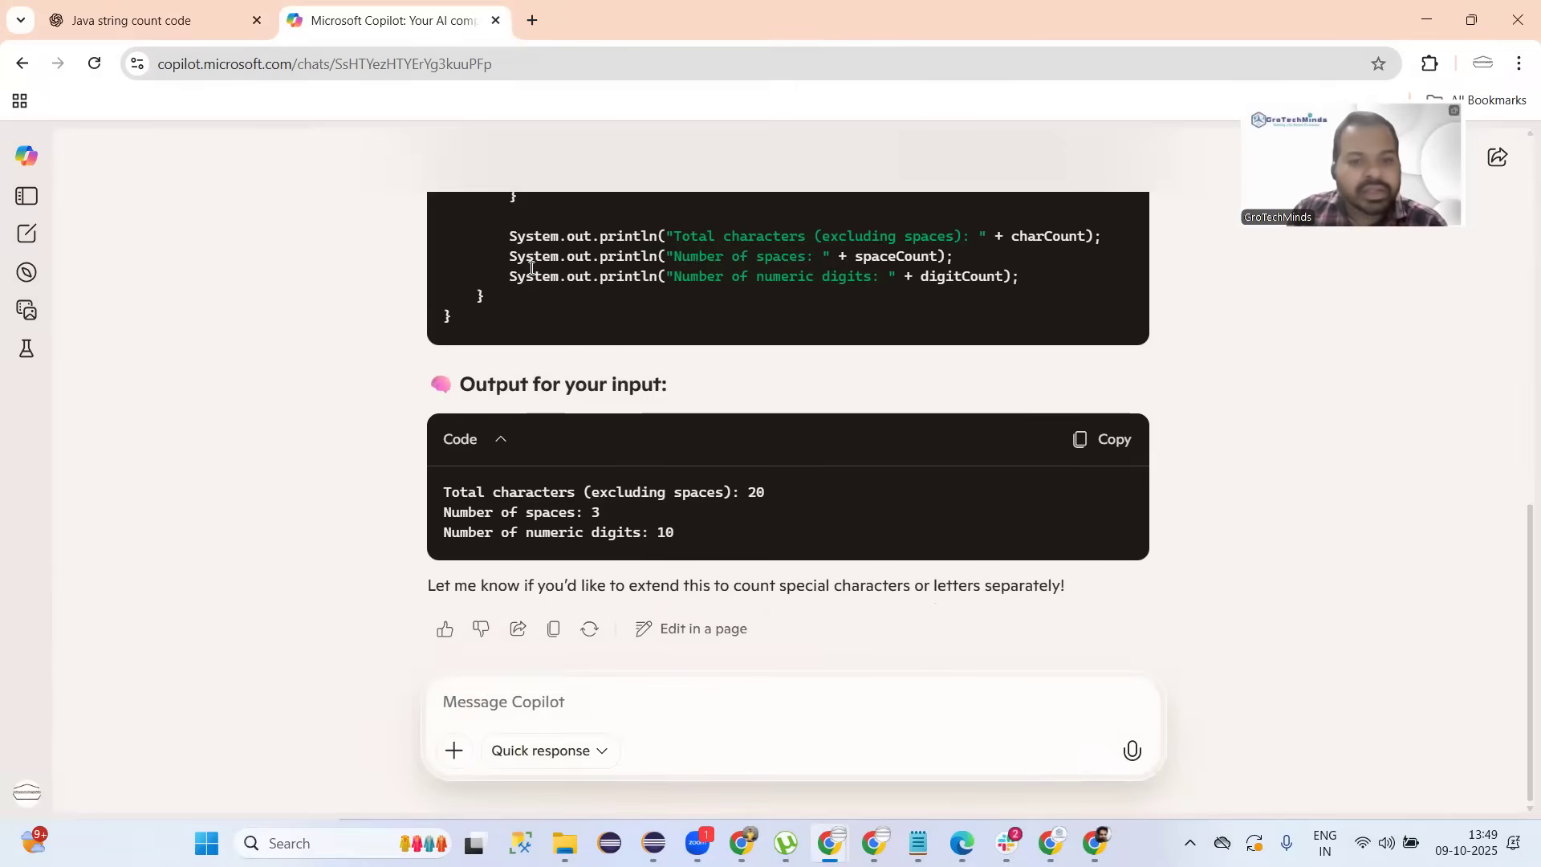
{"action": "left_click", "coordinate": [174, 32]}
{"action": "scroll", "coordinate": [707, 353], "scroll_direction": "down", "scroll_amount": 4}
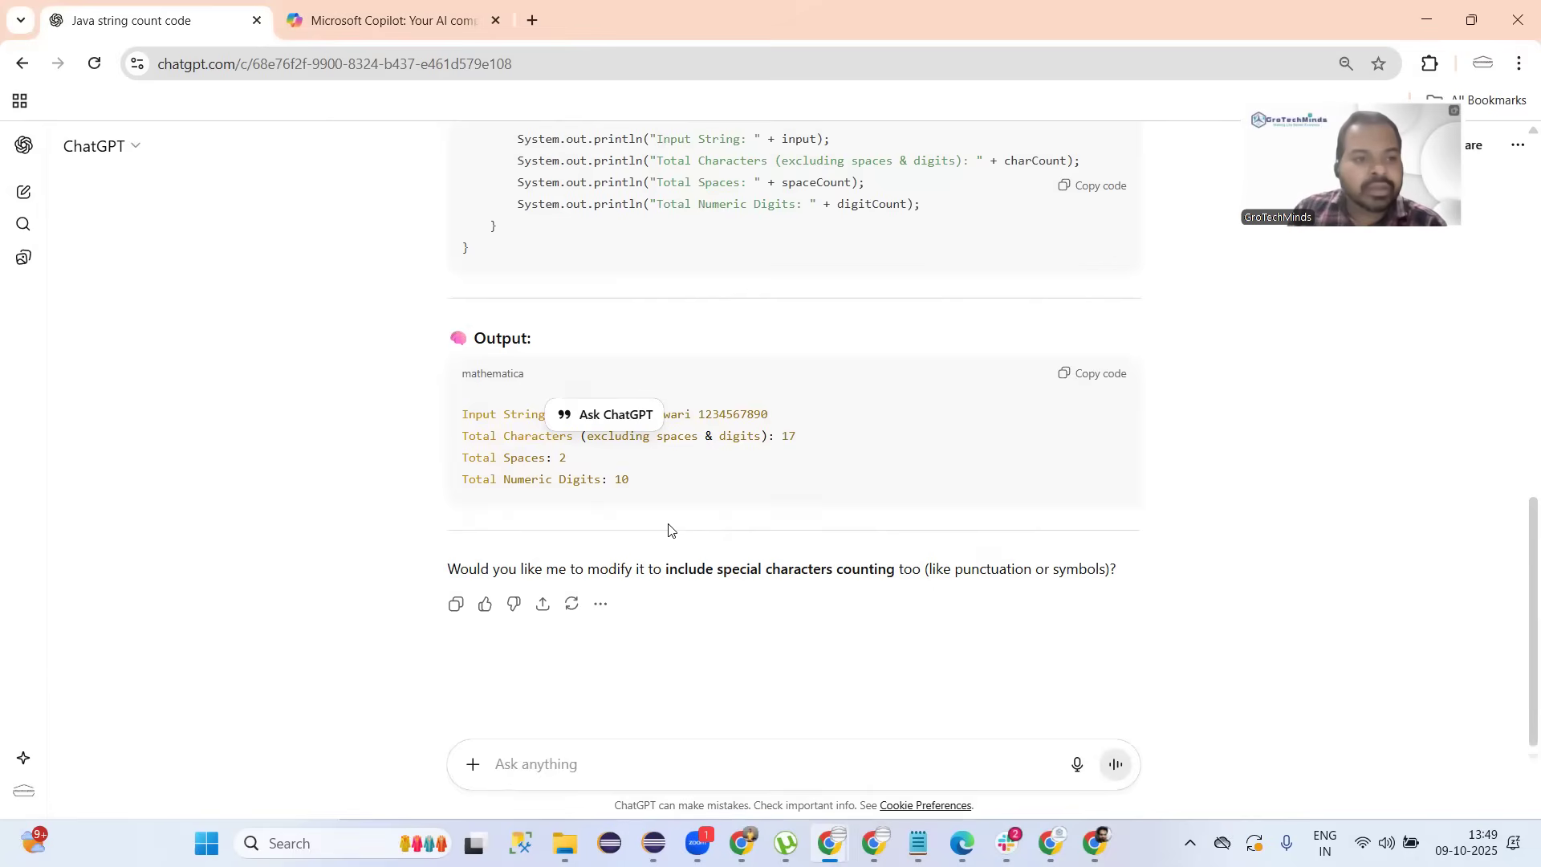
{"action": "left_click", "coordinate": [339, 30]}
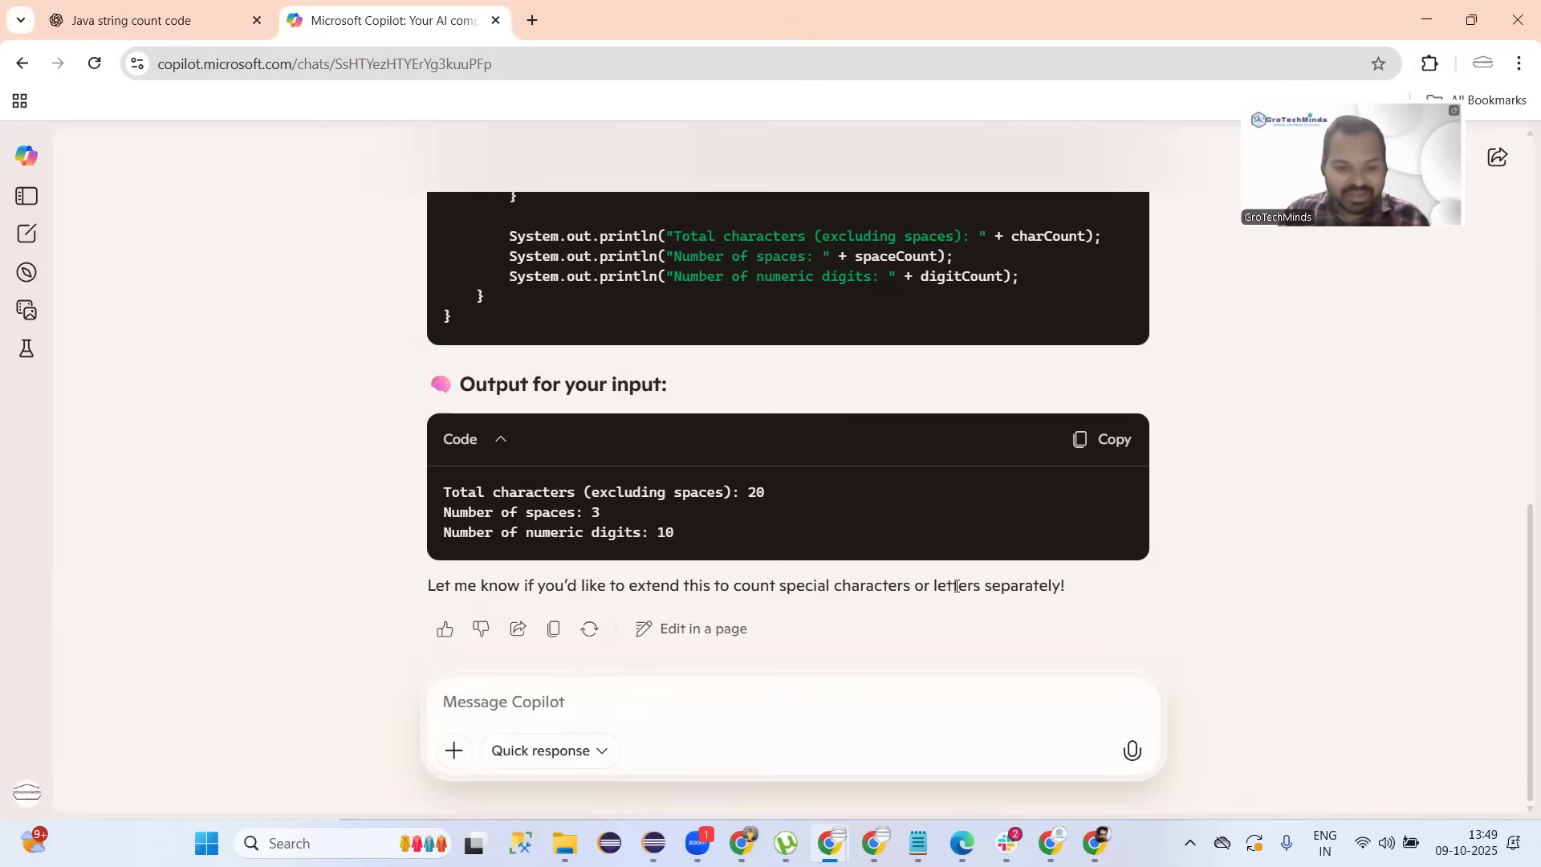
Review both answers again from the top, ending on ChatGPT's Java string count chat.
{"action": "scroll", "coordinate": [257, 149], "scroll_direction": "up", "scroll_amount": 15}
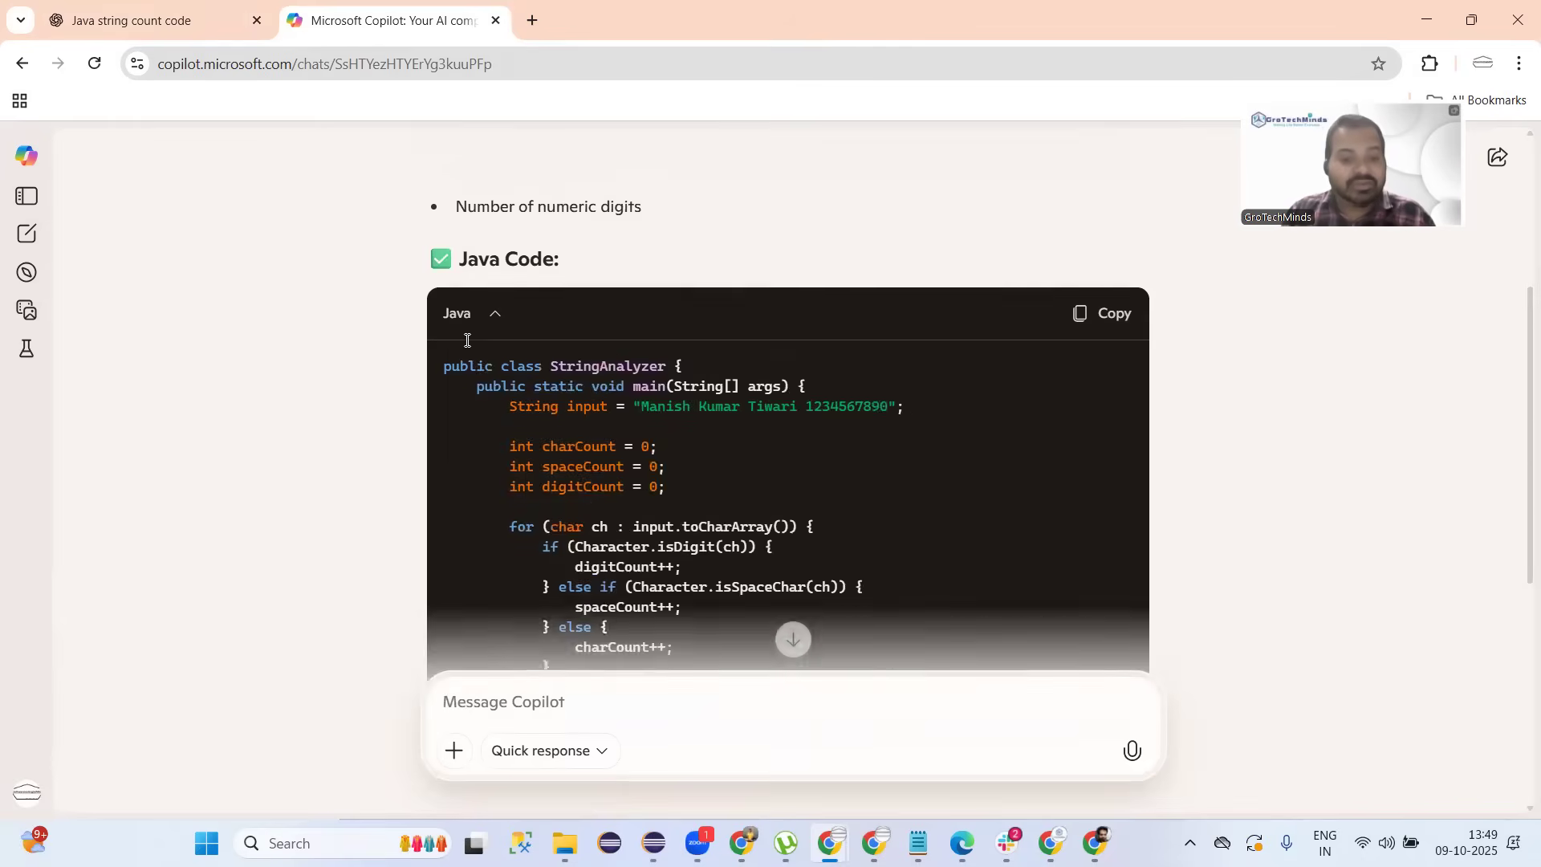
{"action": "left_click", "coordinate": [164, 9]}
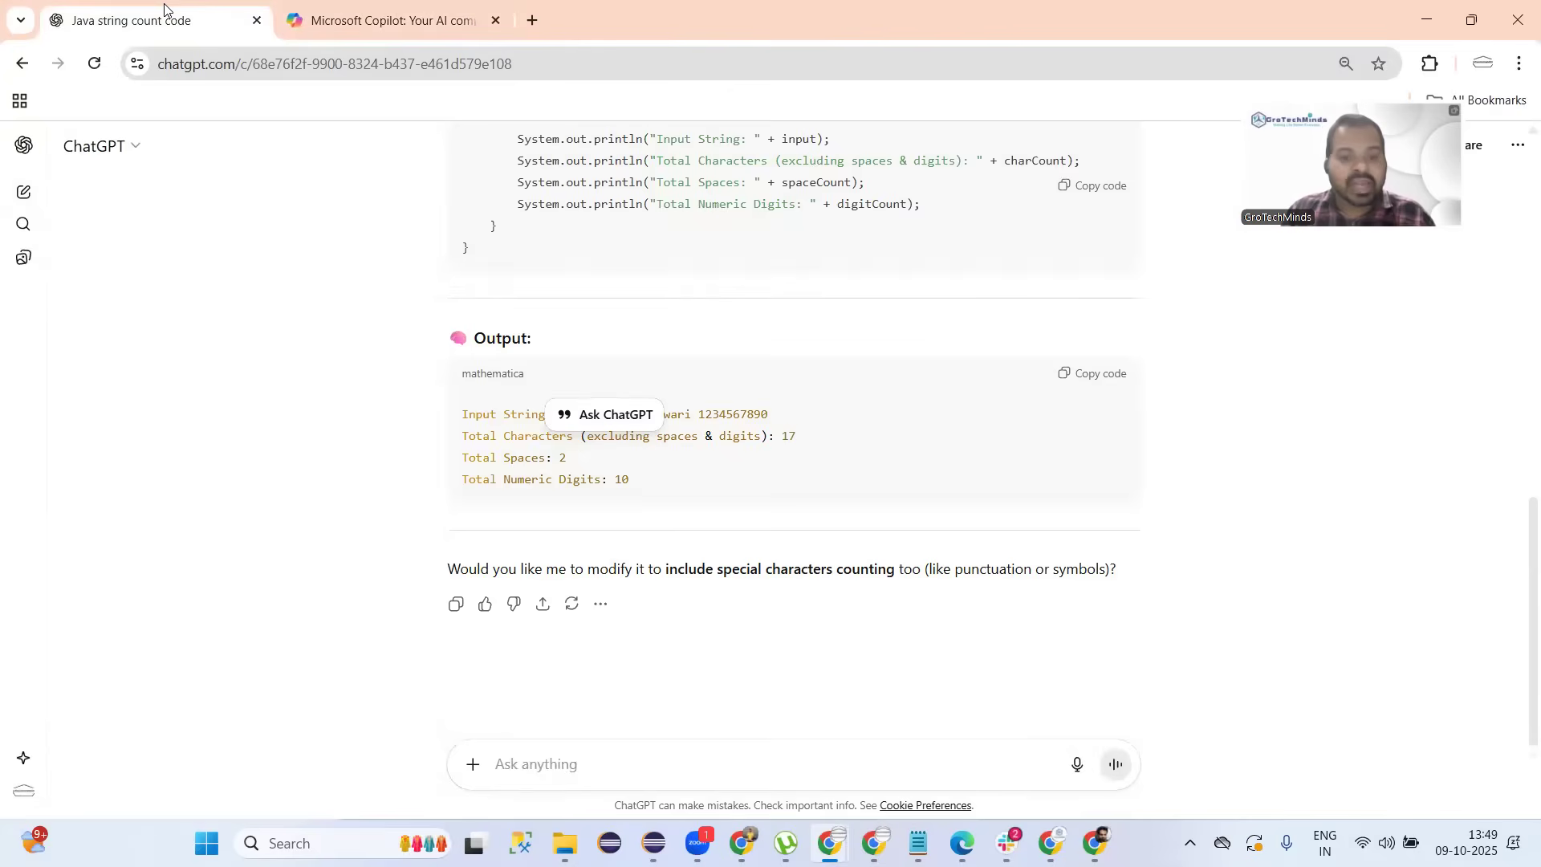
{"action": "scroll", "coordinate": [347, 305], "scroll_direction": "up", "scroll_amount": 6}
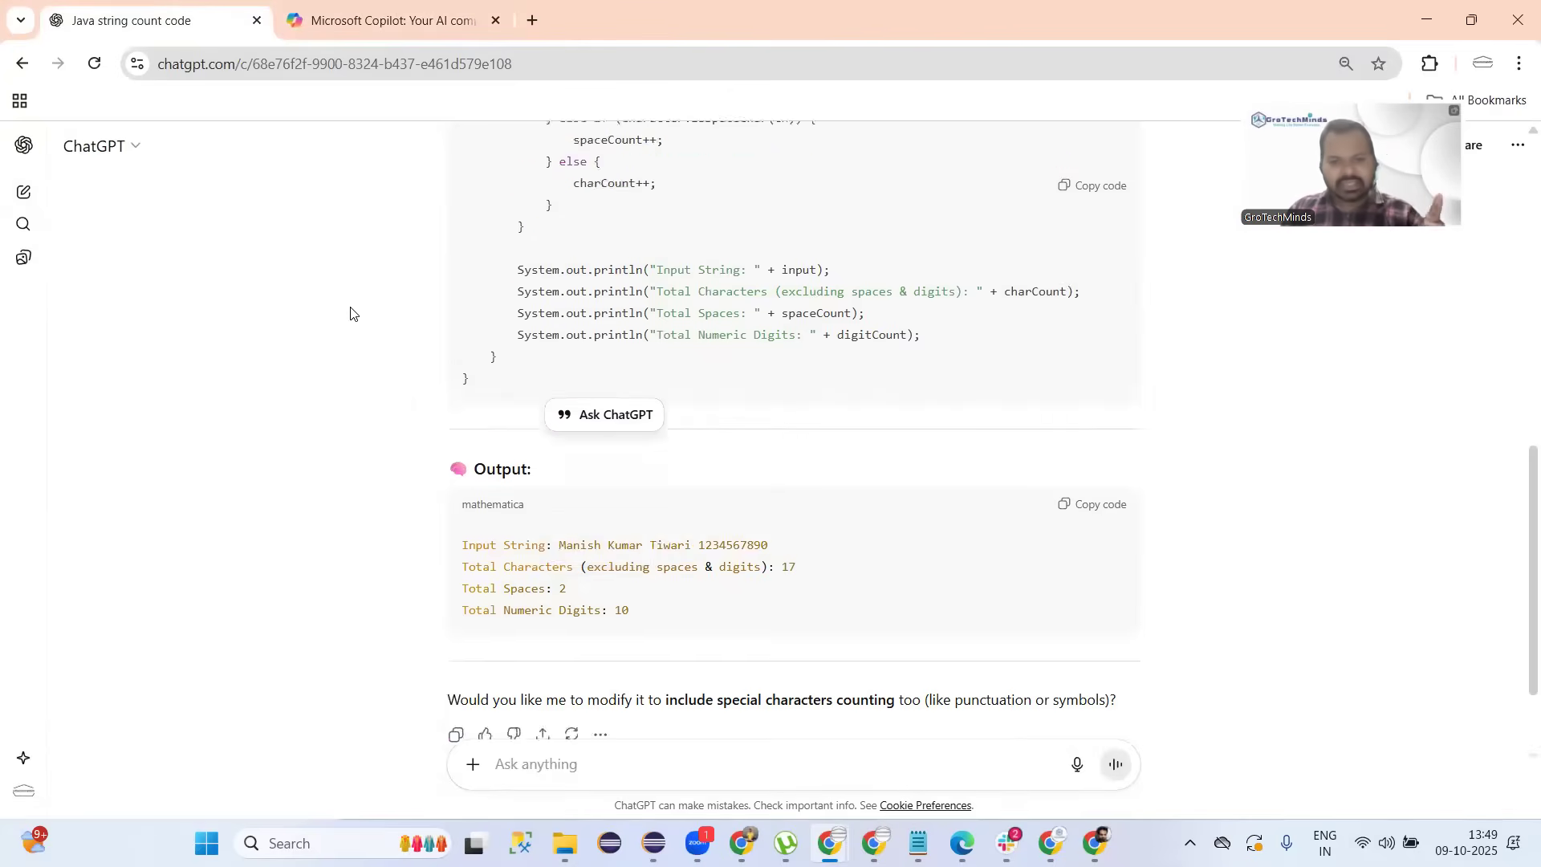
{"action": "scroll", "coordinate": [350, 313], "scroll_direction": "up", "scroll_amount": 5}
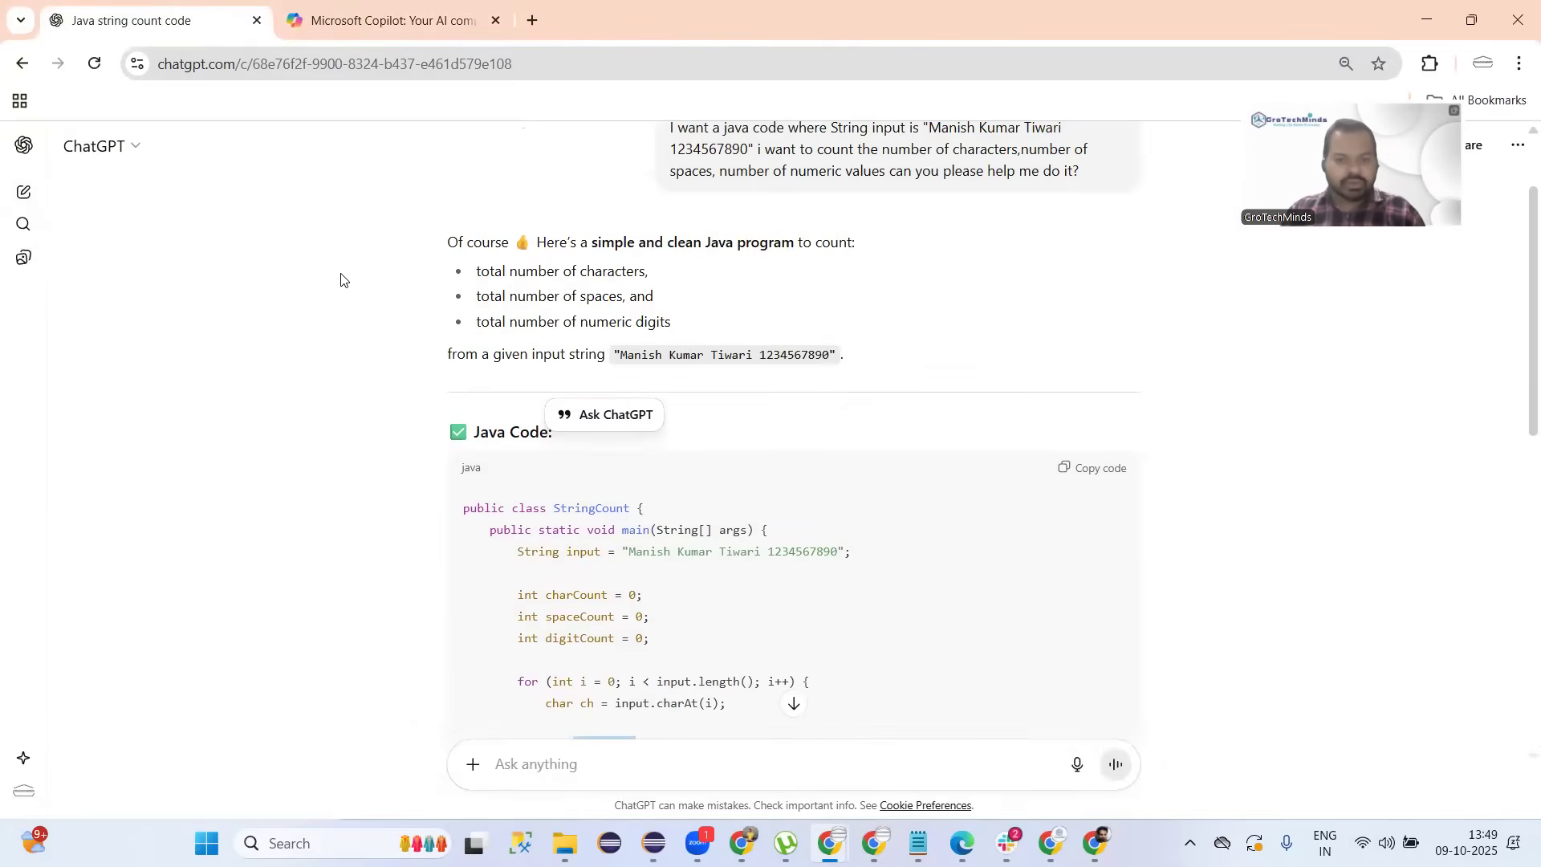
{"action": "left_click", "coordinate": [326, 28]}
{"action": "scroll", "coordinate": [432, 372], "scroll_direction": "up", "scroll_amount": 2}
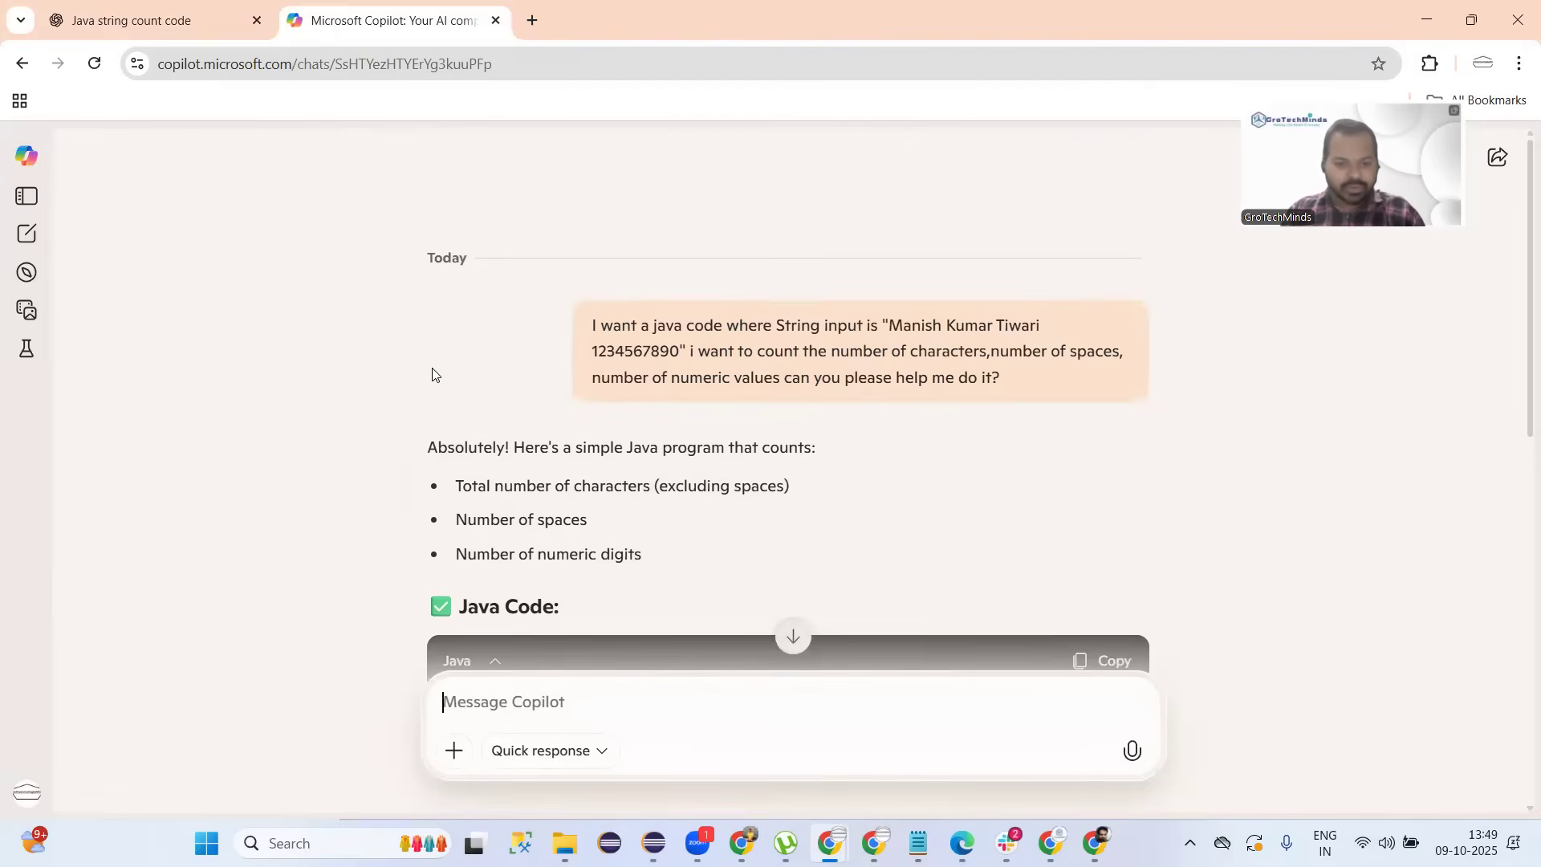
{"action": "scroll", "coordinate": [432, 372], "scroll_direction": "down", "scroll_amount": 13}
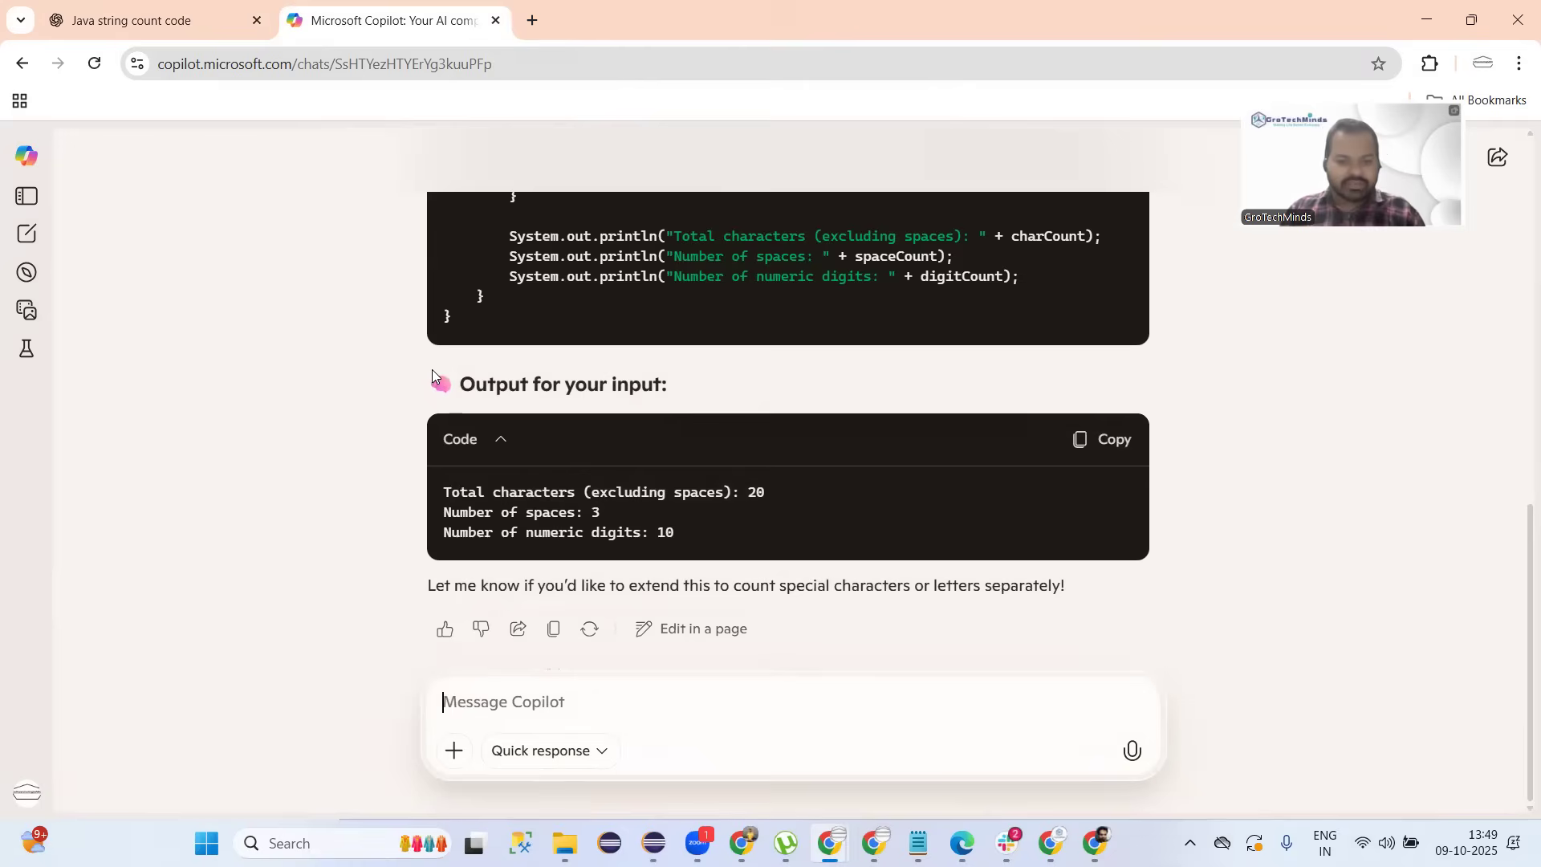
{"action": "scroll", "coordinate": [568, 469], "scroll_direction": "up", "scroll_amount": 8}
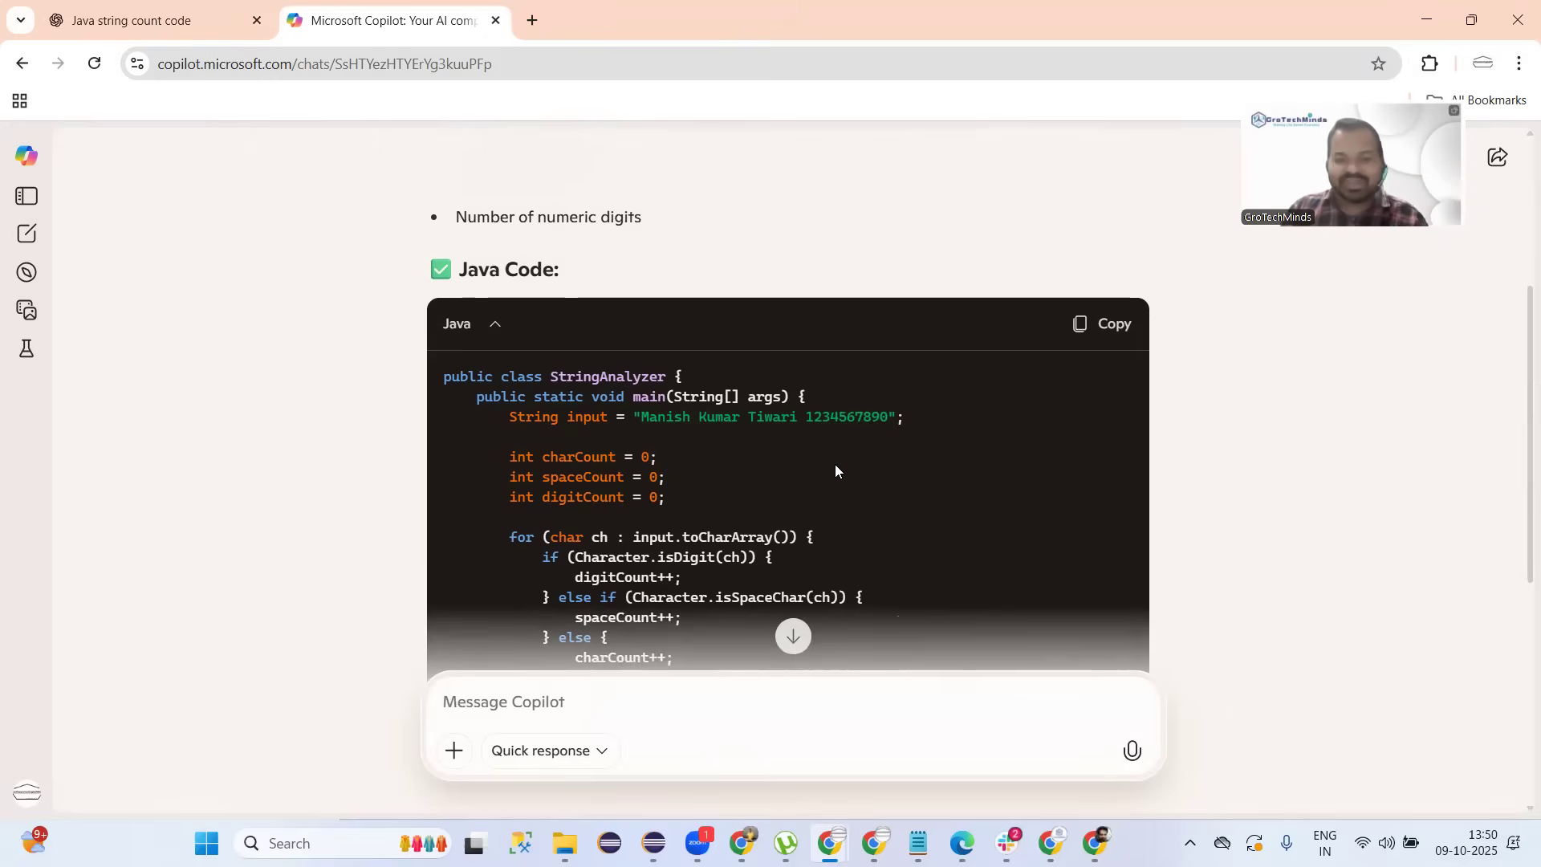
{"action": "left_click", "coordinate": [138, 29]}
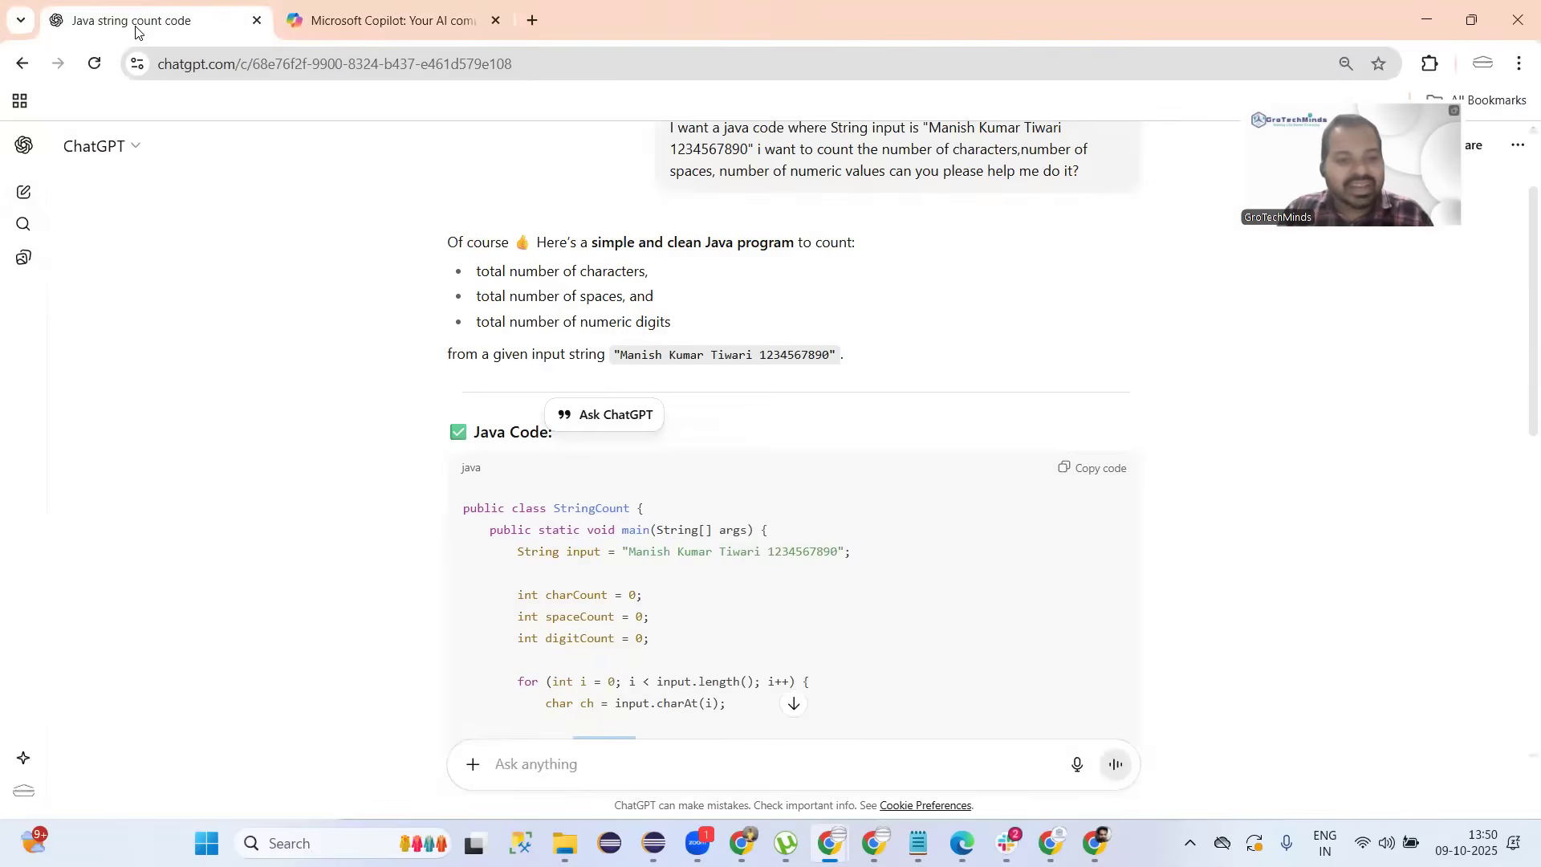
Start a new blank chat in both ChatGPT and Copilot.
{"action": "left_click", "coordinate": [24, 199]}
{"action": "left_click", "coordinate": [377, 21]}
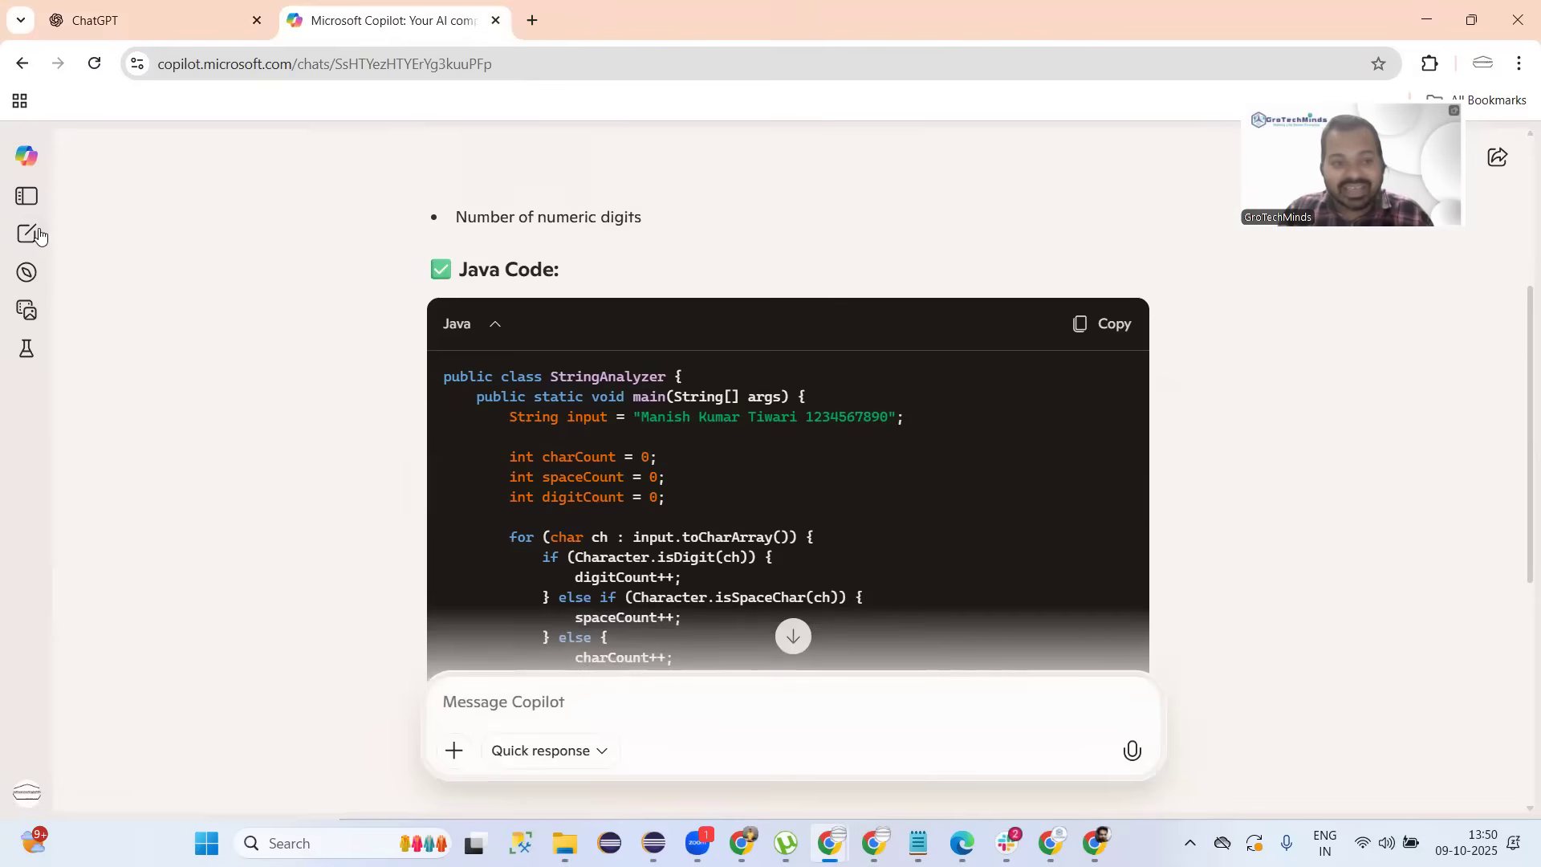
{"action": "left_click", "coordinate": [29, 234]}
{"action": "left_click", "coordinate": [159, 34]}
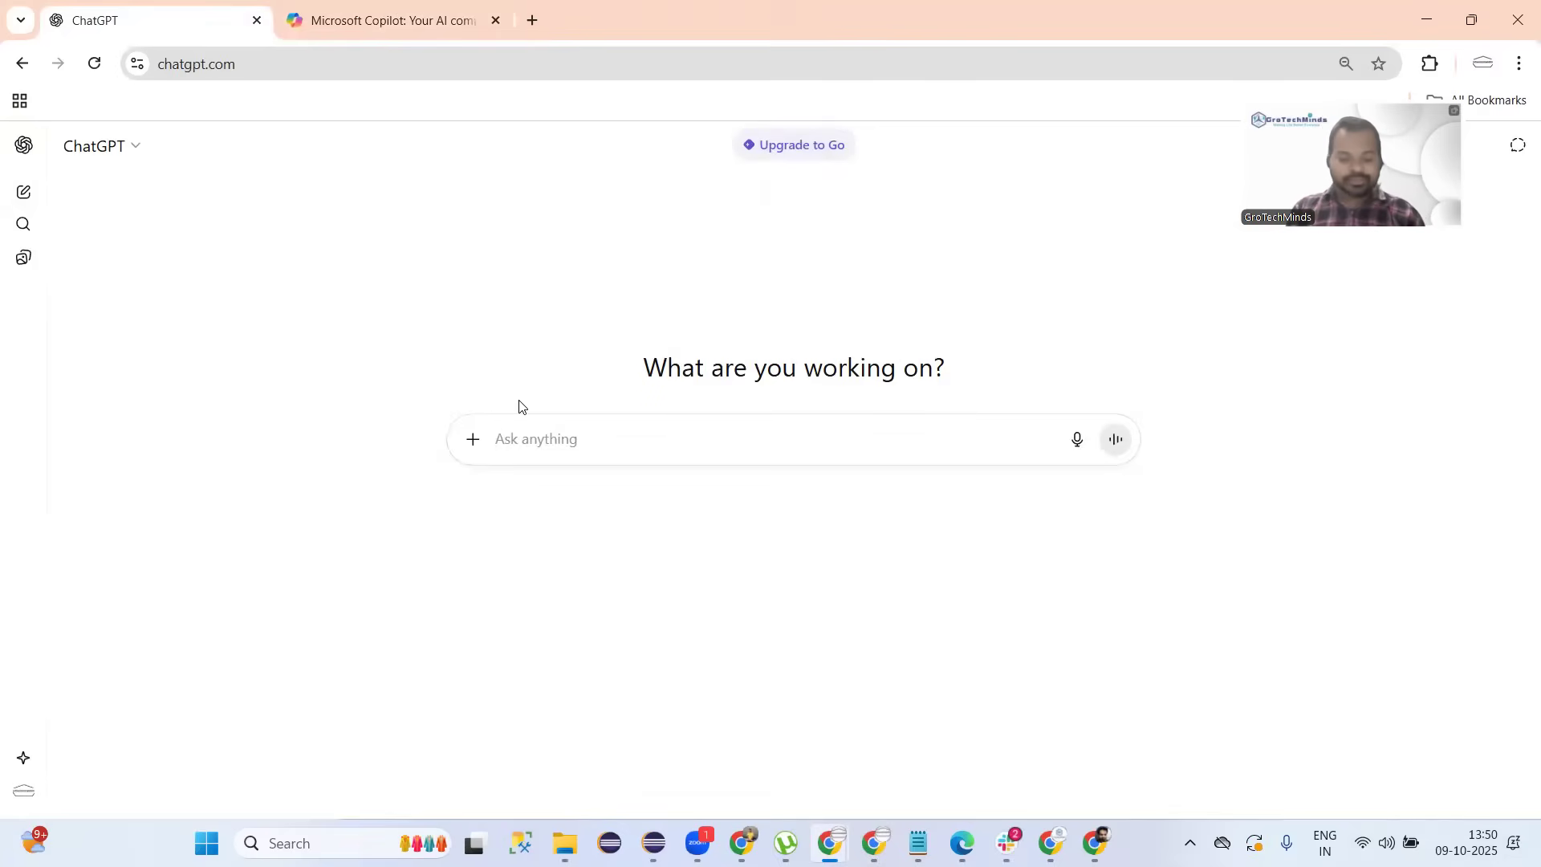
Ask ChatGPT for 'Java code to create a array from Scanner class and reverse them?'.
{"action": "type", "text": "Java cod"}
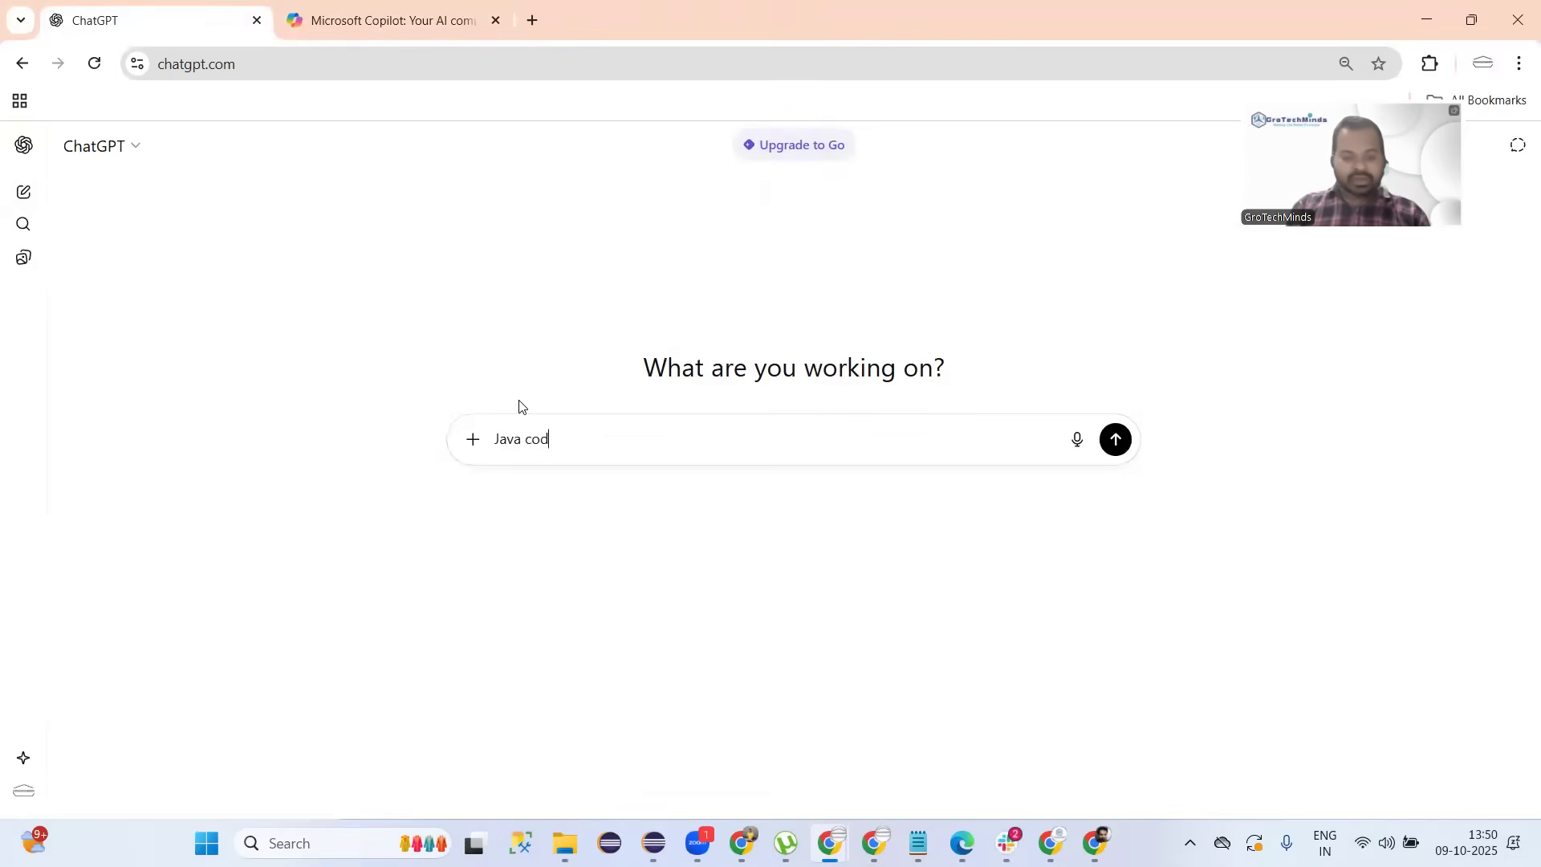
{"action": "type", "text": "e to "}
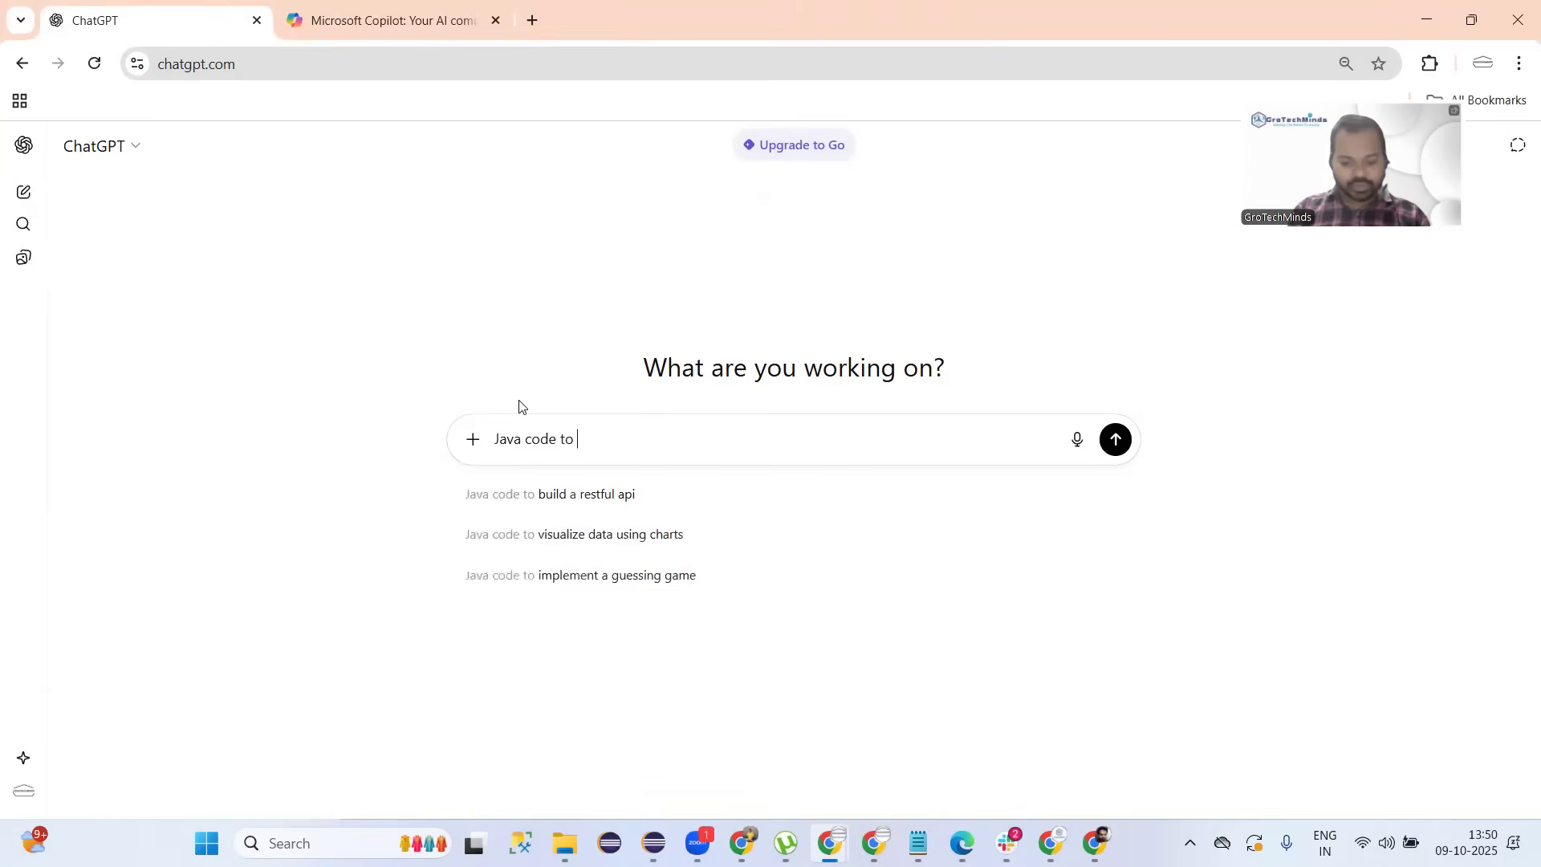
{"action": "type", "text": "coun"}
{"action": "key", "text": "BackSpace"}
{"action": "key", "text": "BackSpace"}
{"action": "key", "text": "BackSpace"}
{"action": "key", "text": "BackSpace"}
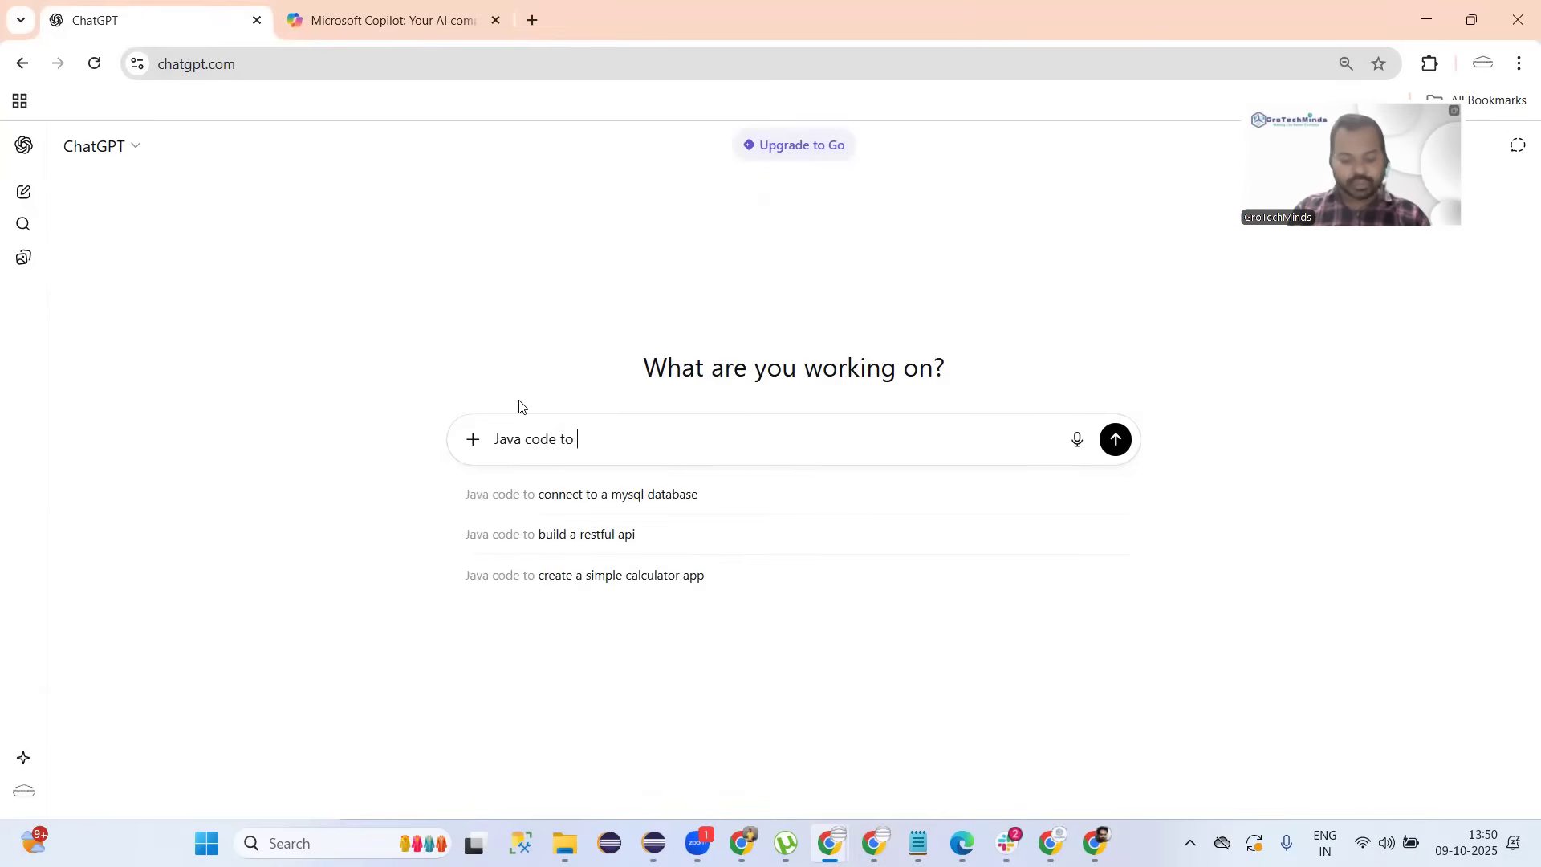
{"action": "type", "text": "create a "}
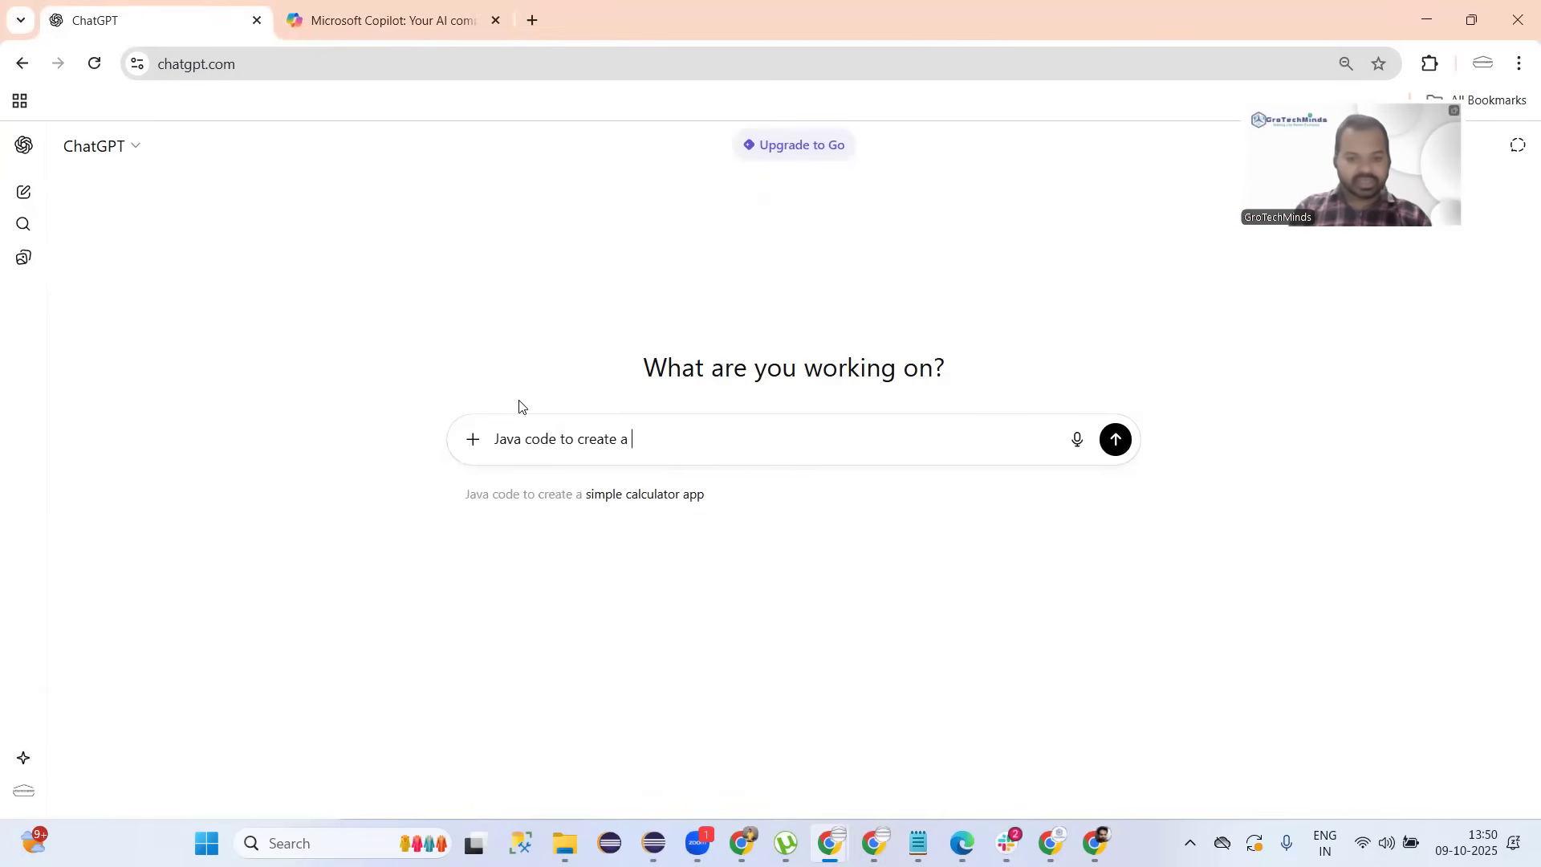
{"action": "type", "text": "array"}
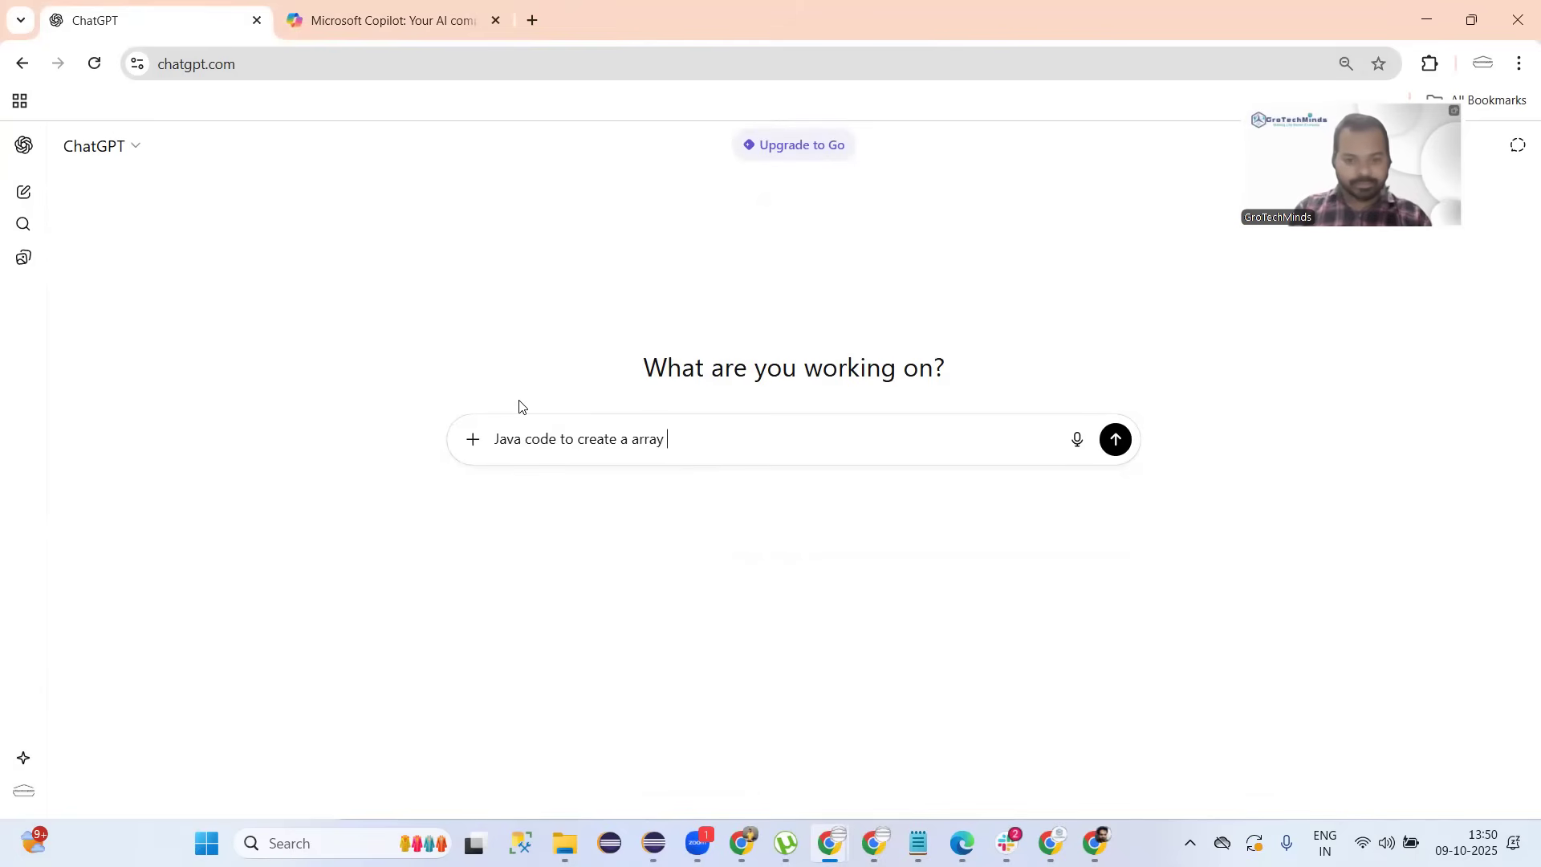
{"action": "type", "text": " from Sc"}
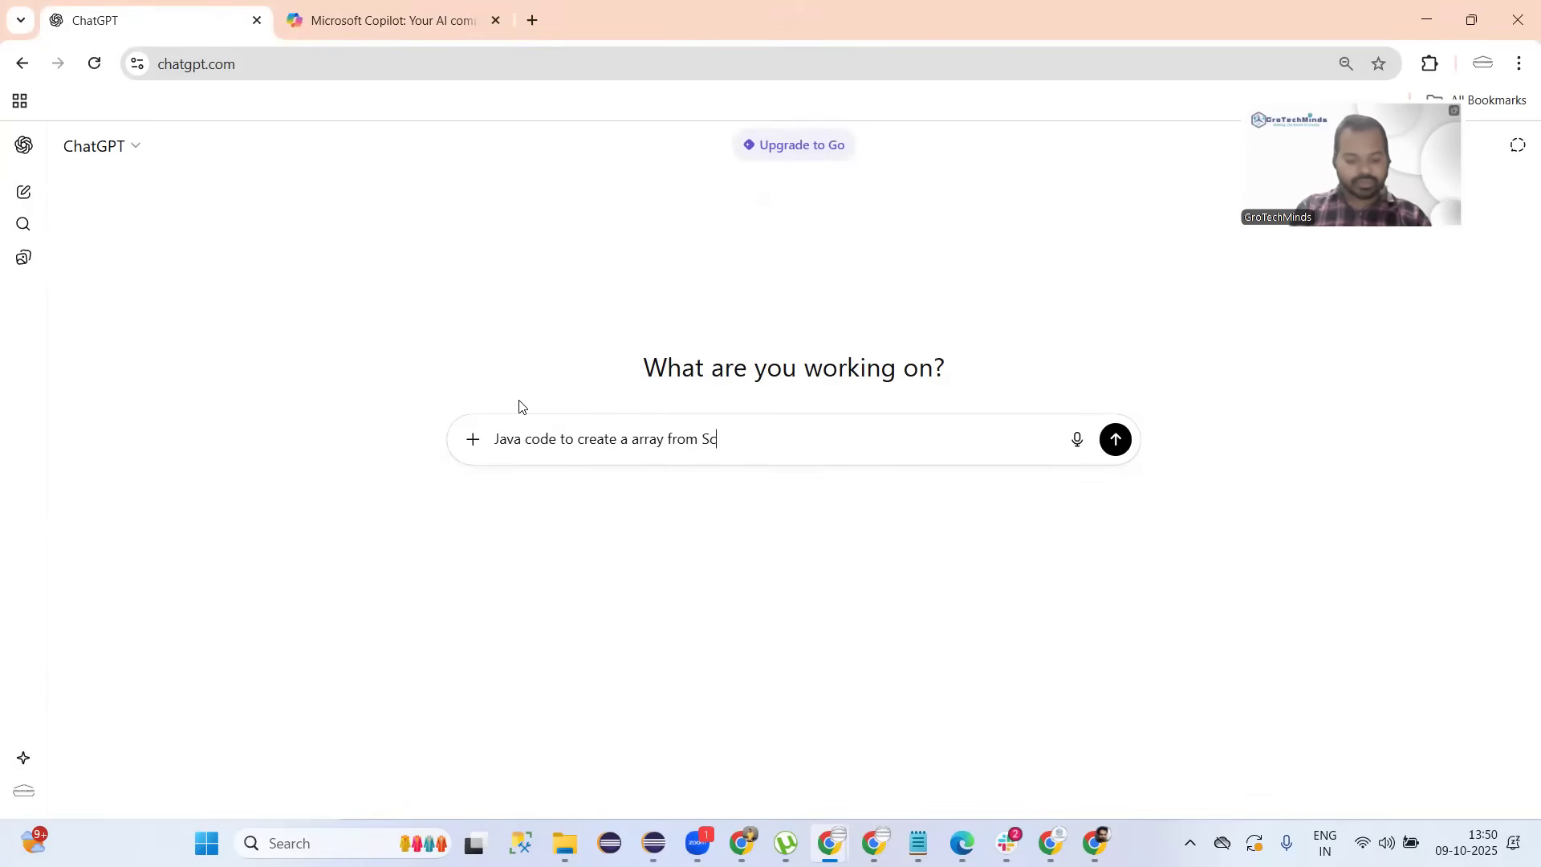
{"action": "type", "text": "anner class"}
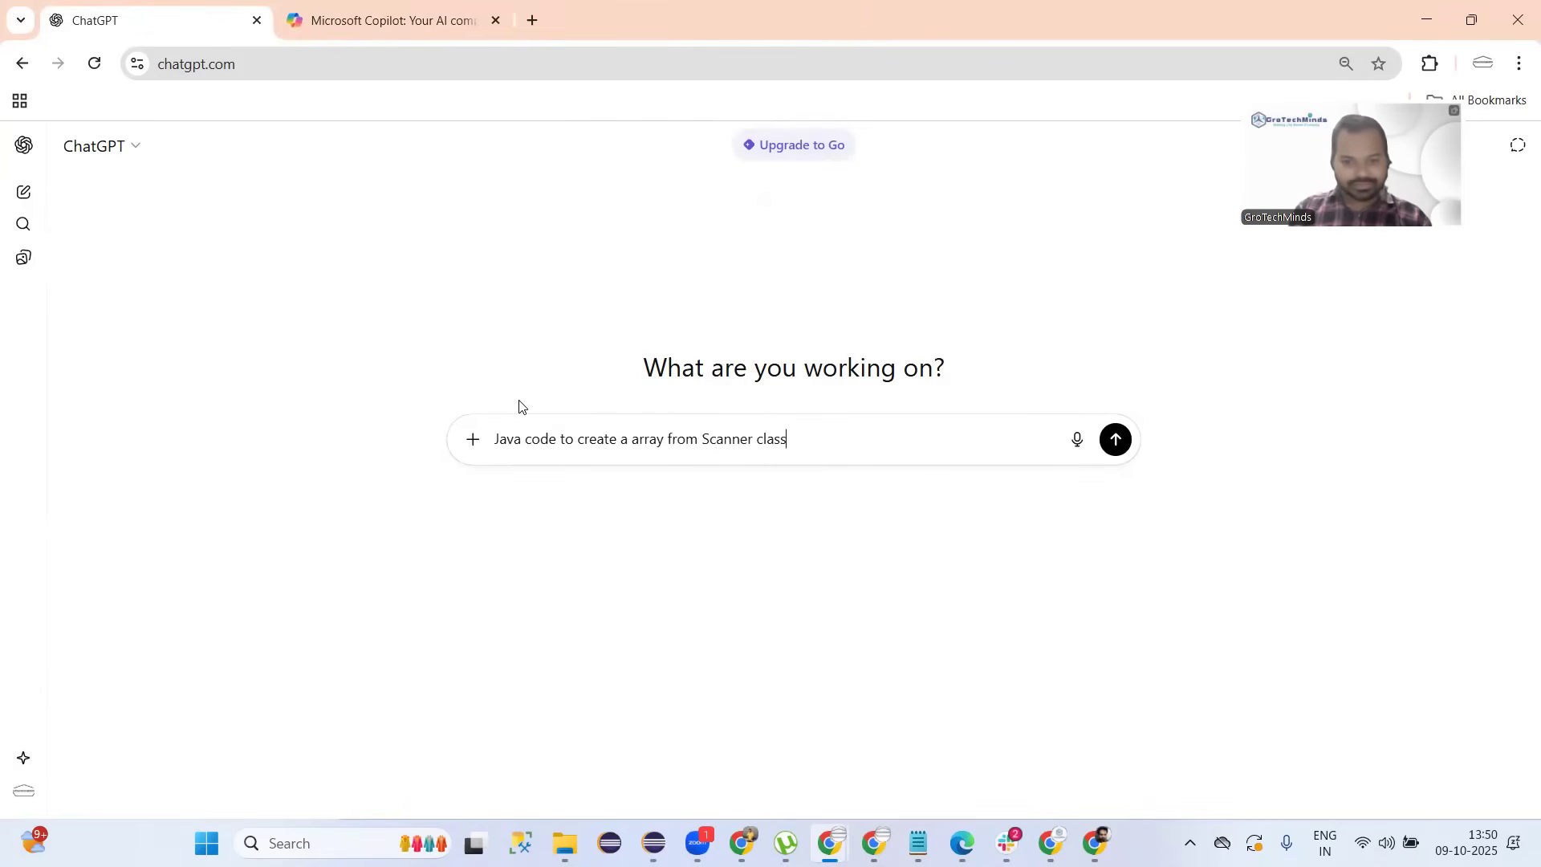
{"action": "type", "text": " and "}
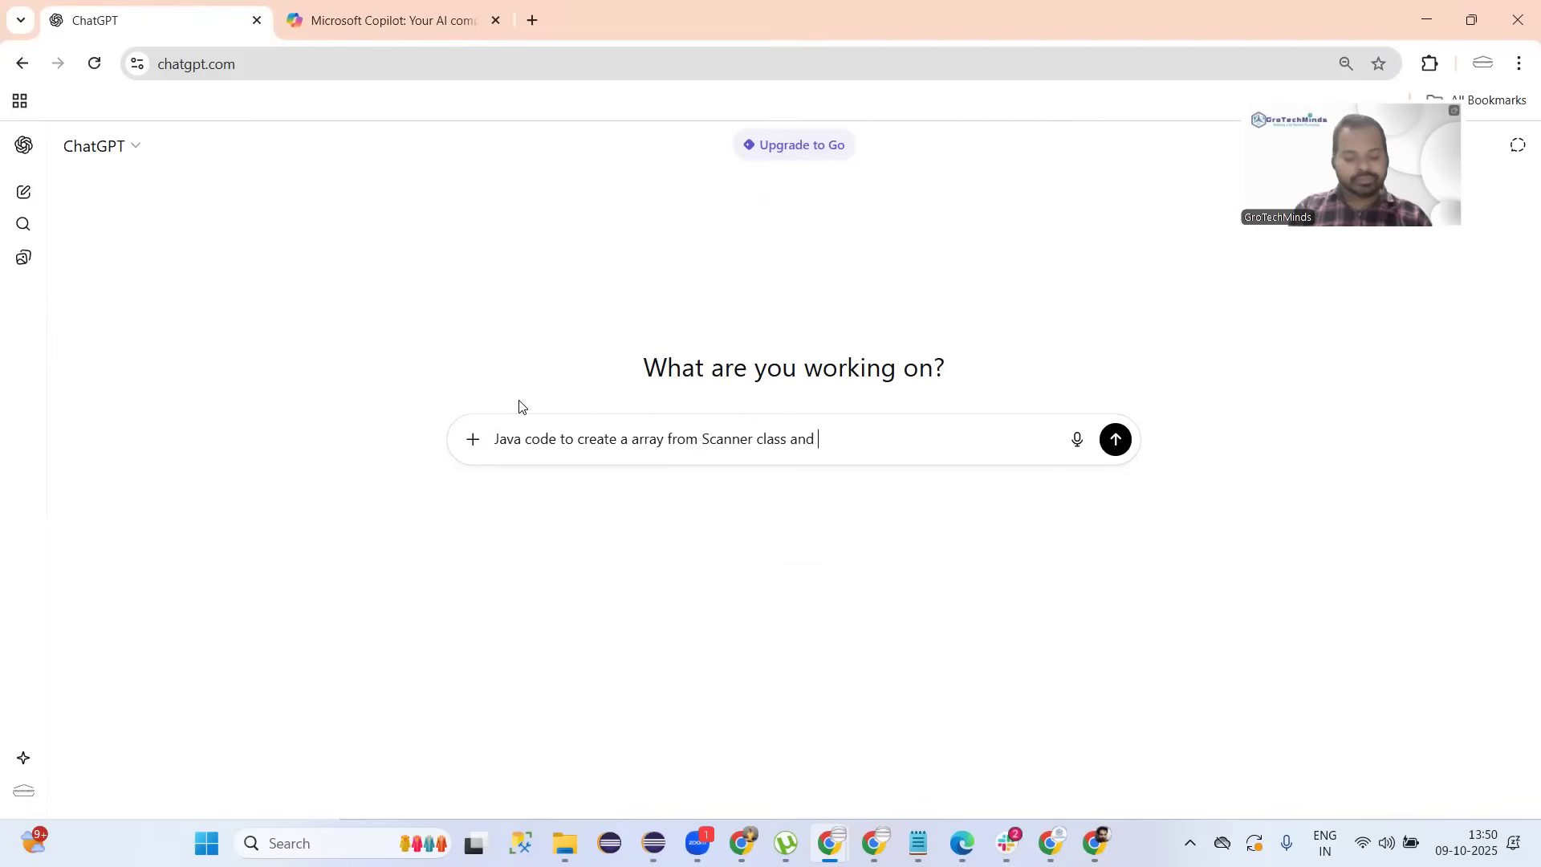
{"action": "type", "text": "reverse the"}
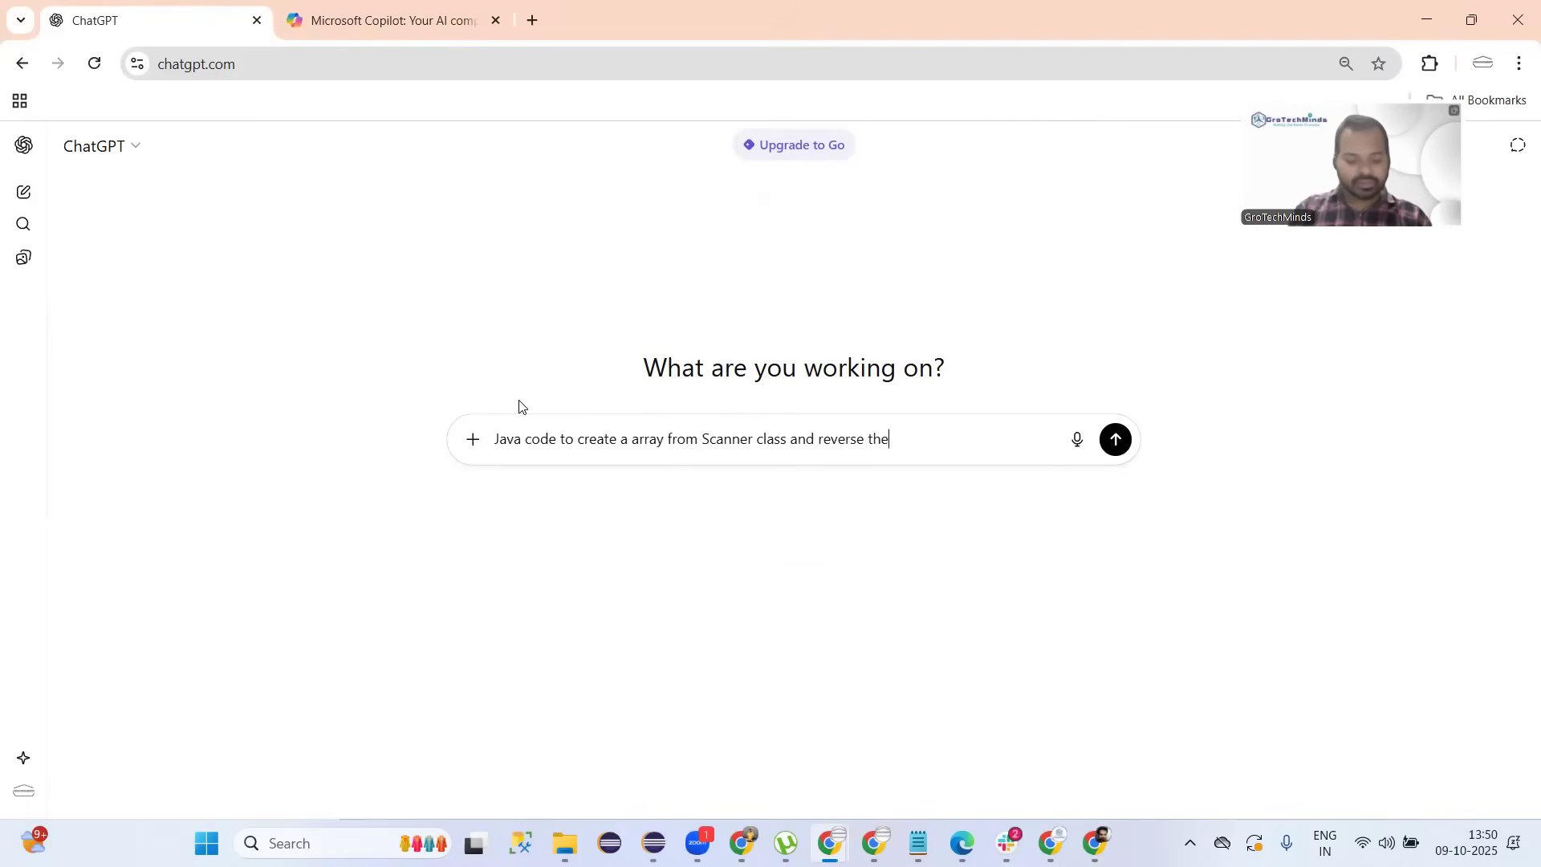
{"action": "type", "text": "m?"}
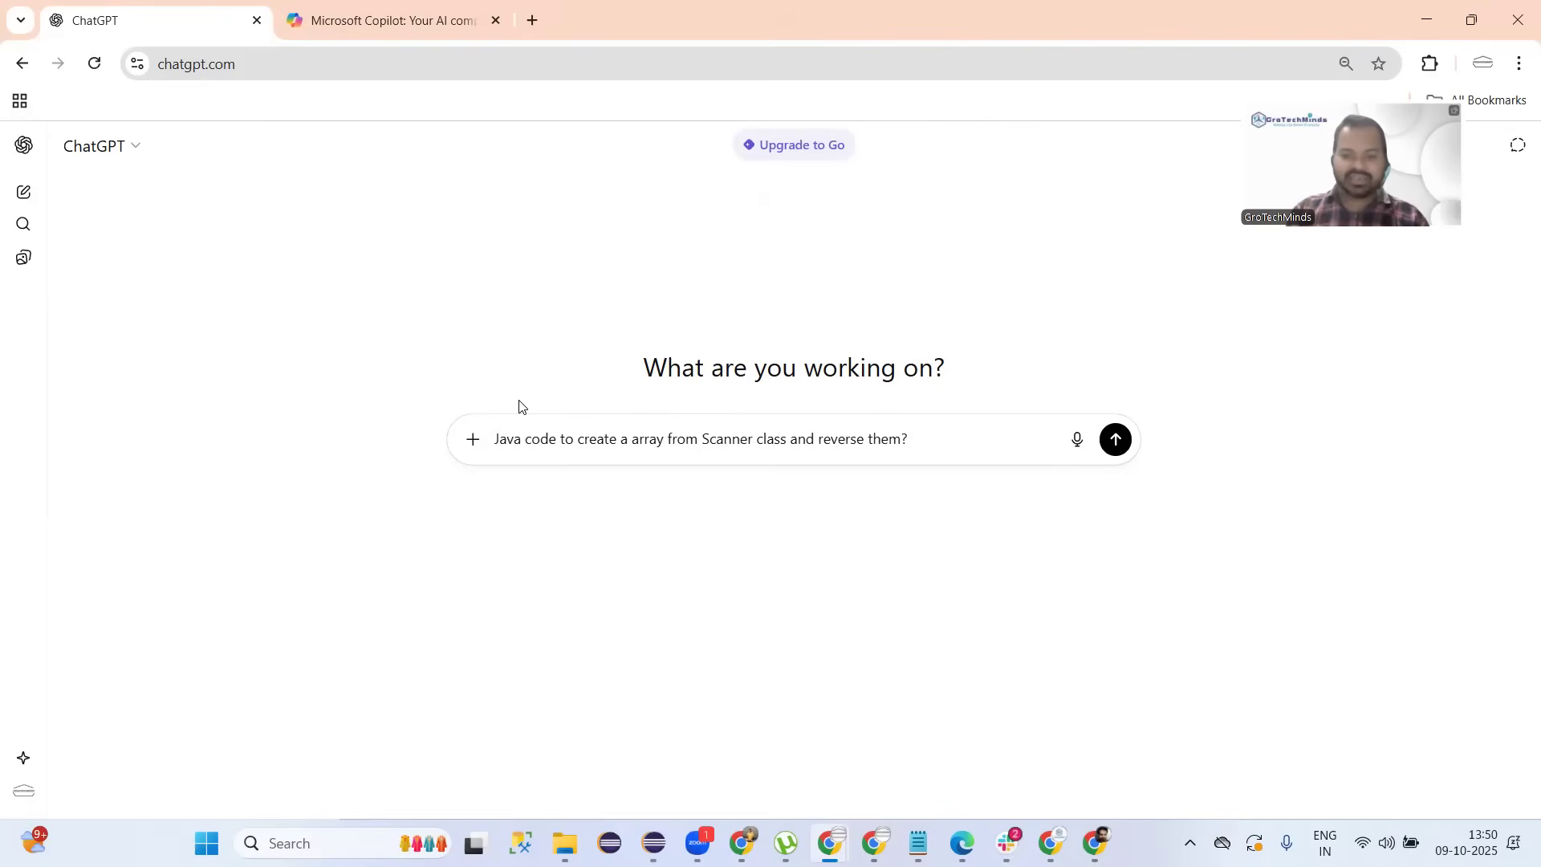
{"action": "key", "text": "ctrl+a"}
{"action": "key", "text": "ctrl+c"}
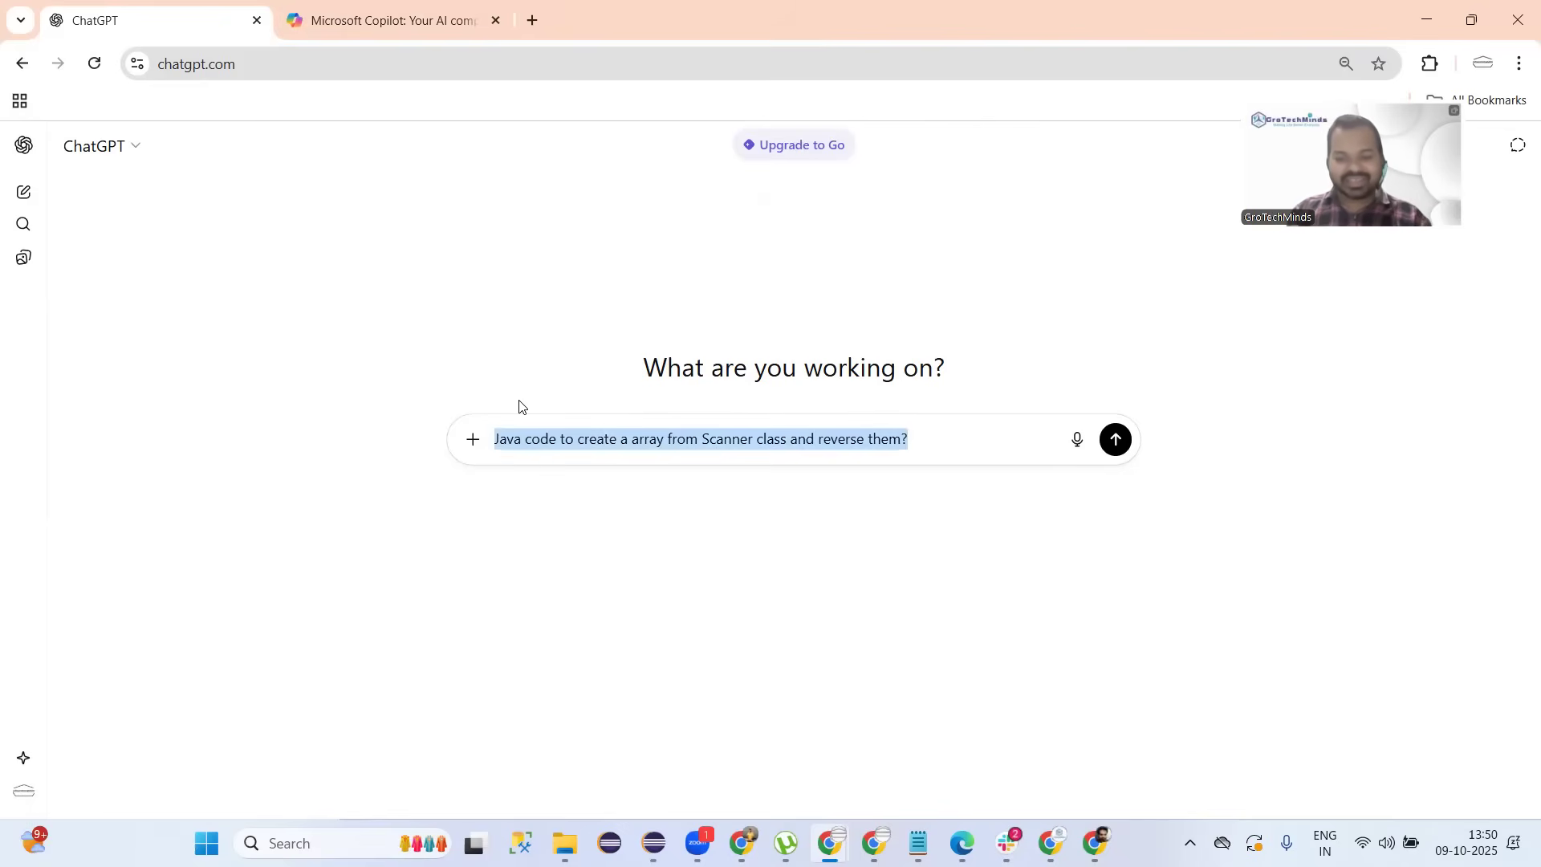
{"action": "key", "text": "Return"}
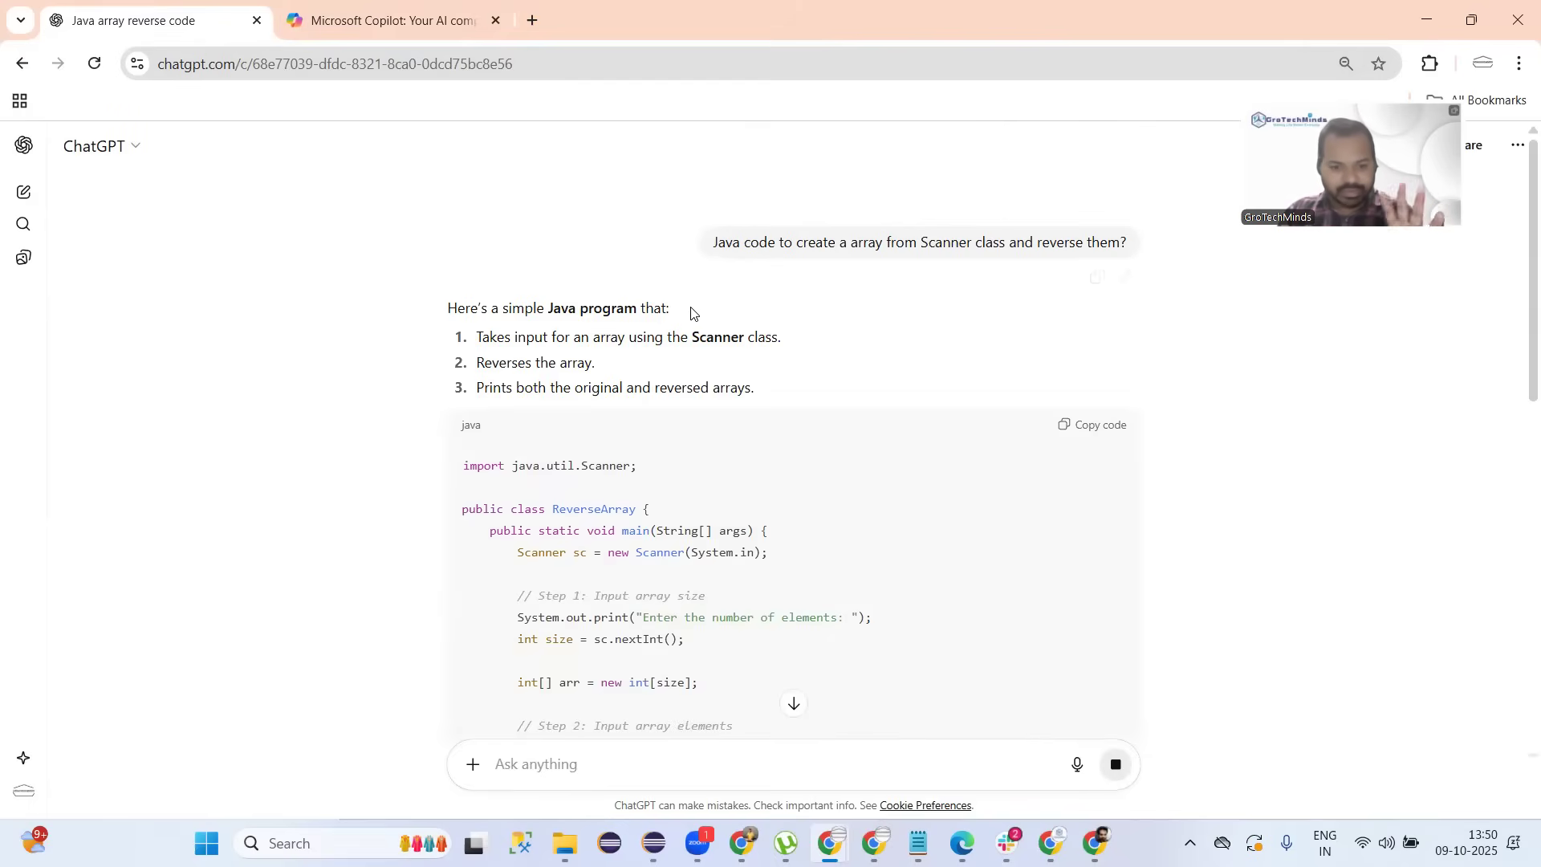
Send the same array-reverse prompt to the new Copilot chat.
{"action": "scroll", "coordinate": [688, 309], "scroll_direction": "down", "scroll_amount": 4}
{"action": "left_click", "coordinate": [404, 31]}
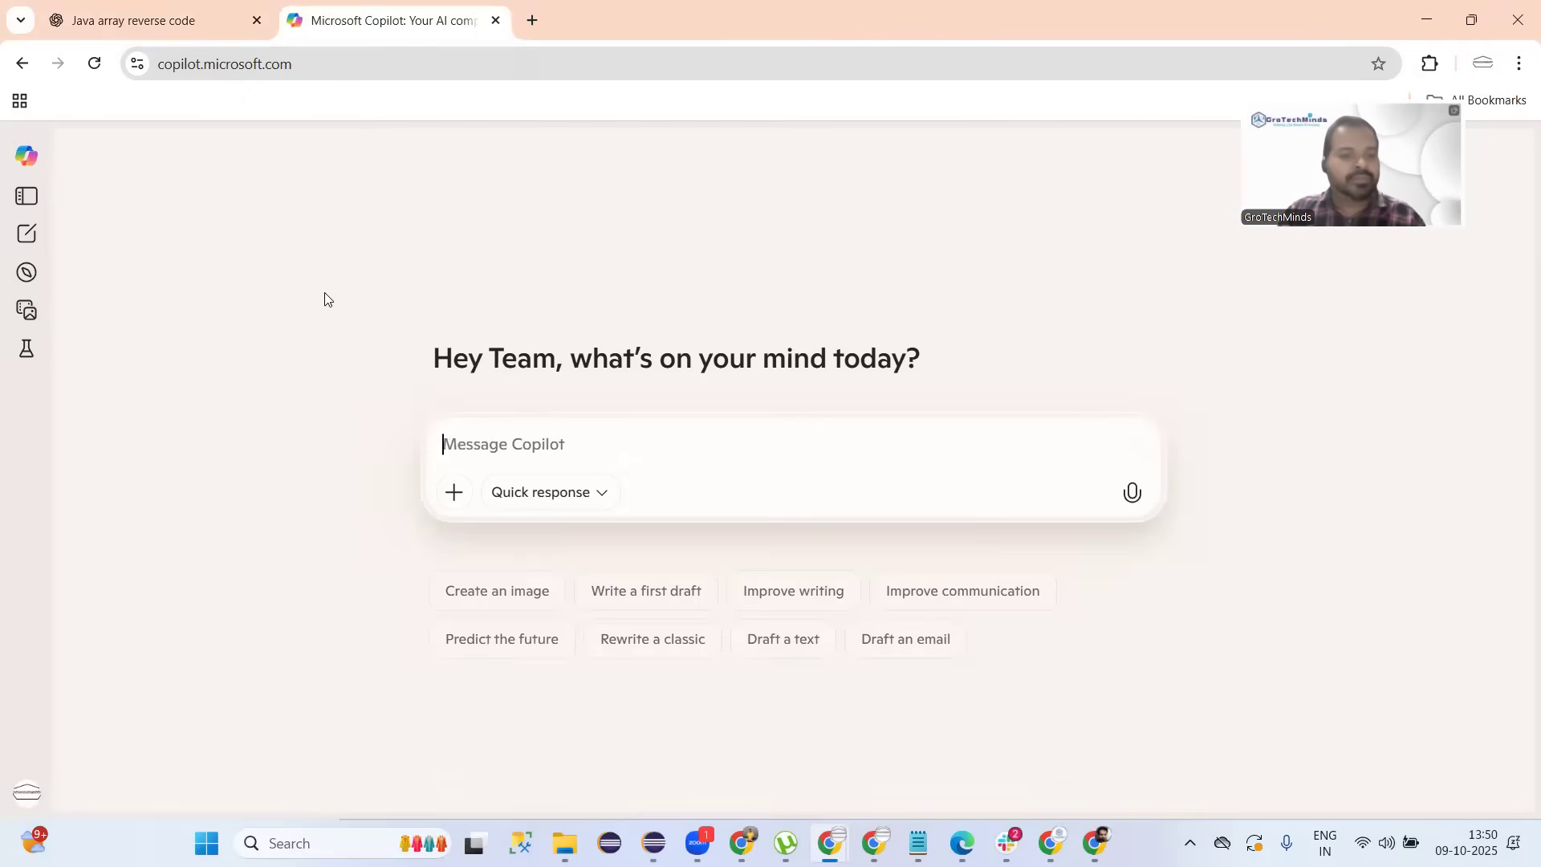
{"action": "key", "text": "ctrl+v"}
{"action": "key", "text": "Return"}
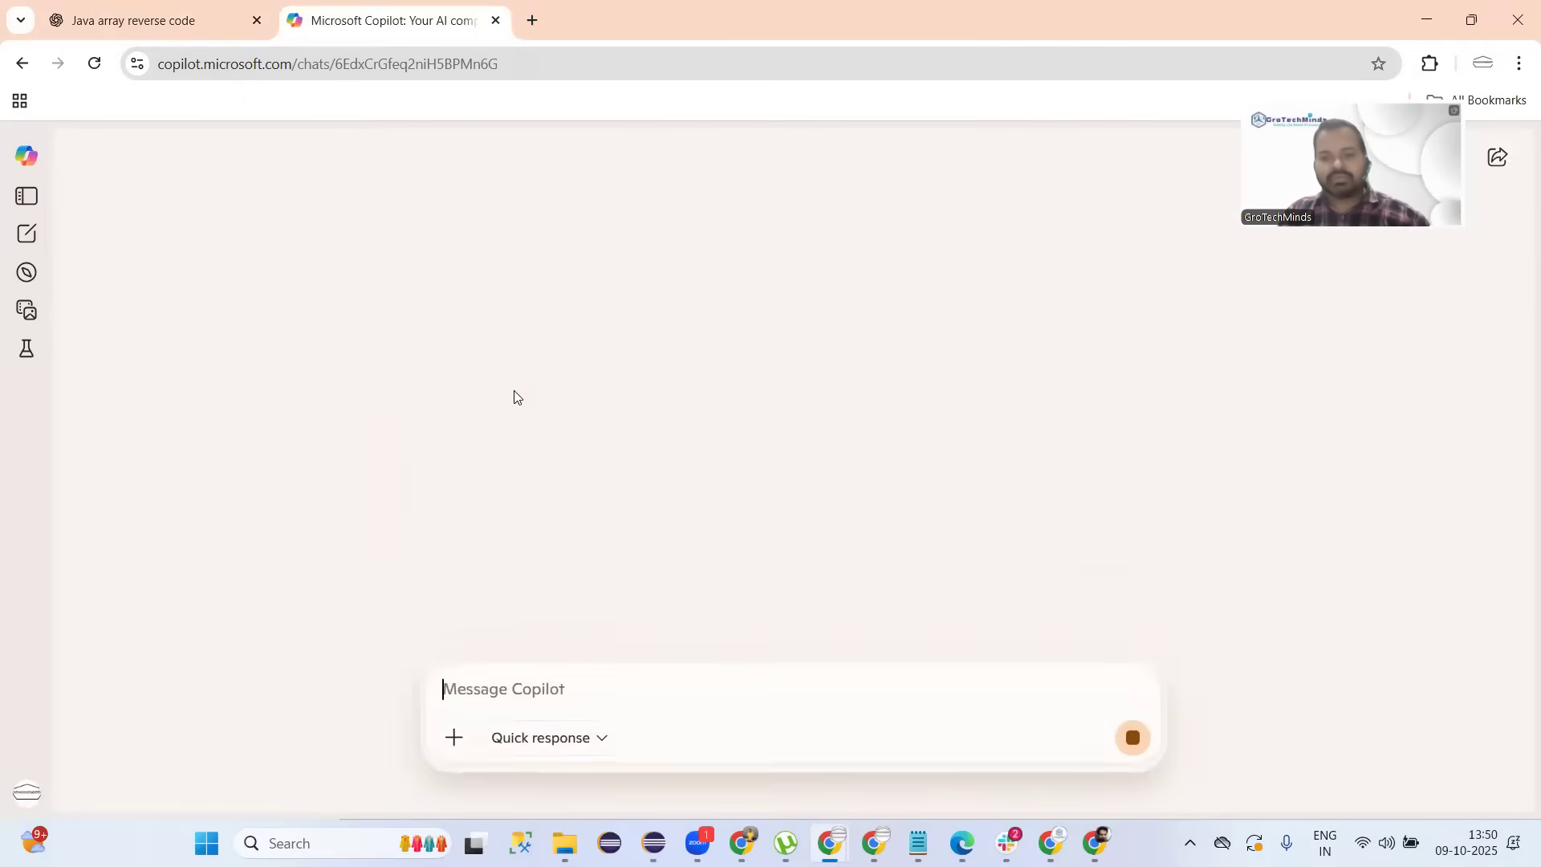
Return to ChatGPT's ReverseArray answer and highlight the Scanner creation line.
{"action": "left_click", "coordinate": [196, 30]}
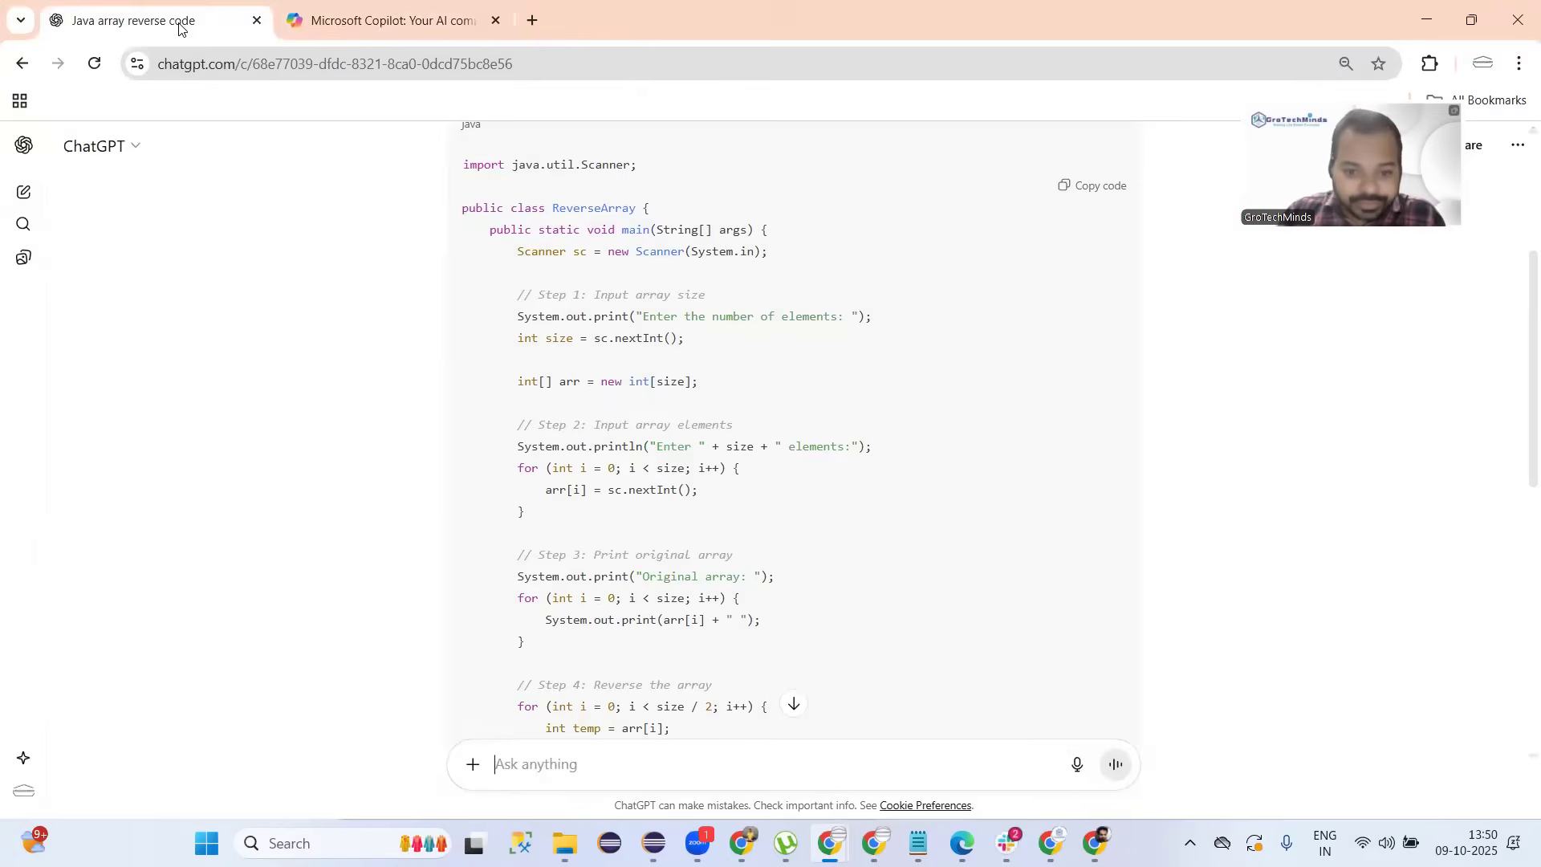
{"action": "scroll", "coordinate": [741, 424], "scroll_direction": "up", "scroll_amount": 3}
{"action": "scroll", "coordinate": [741, 424], "scroll_direction": "up", "scroll_amount": 1}
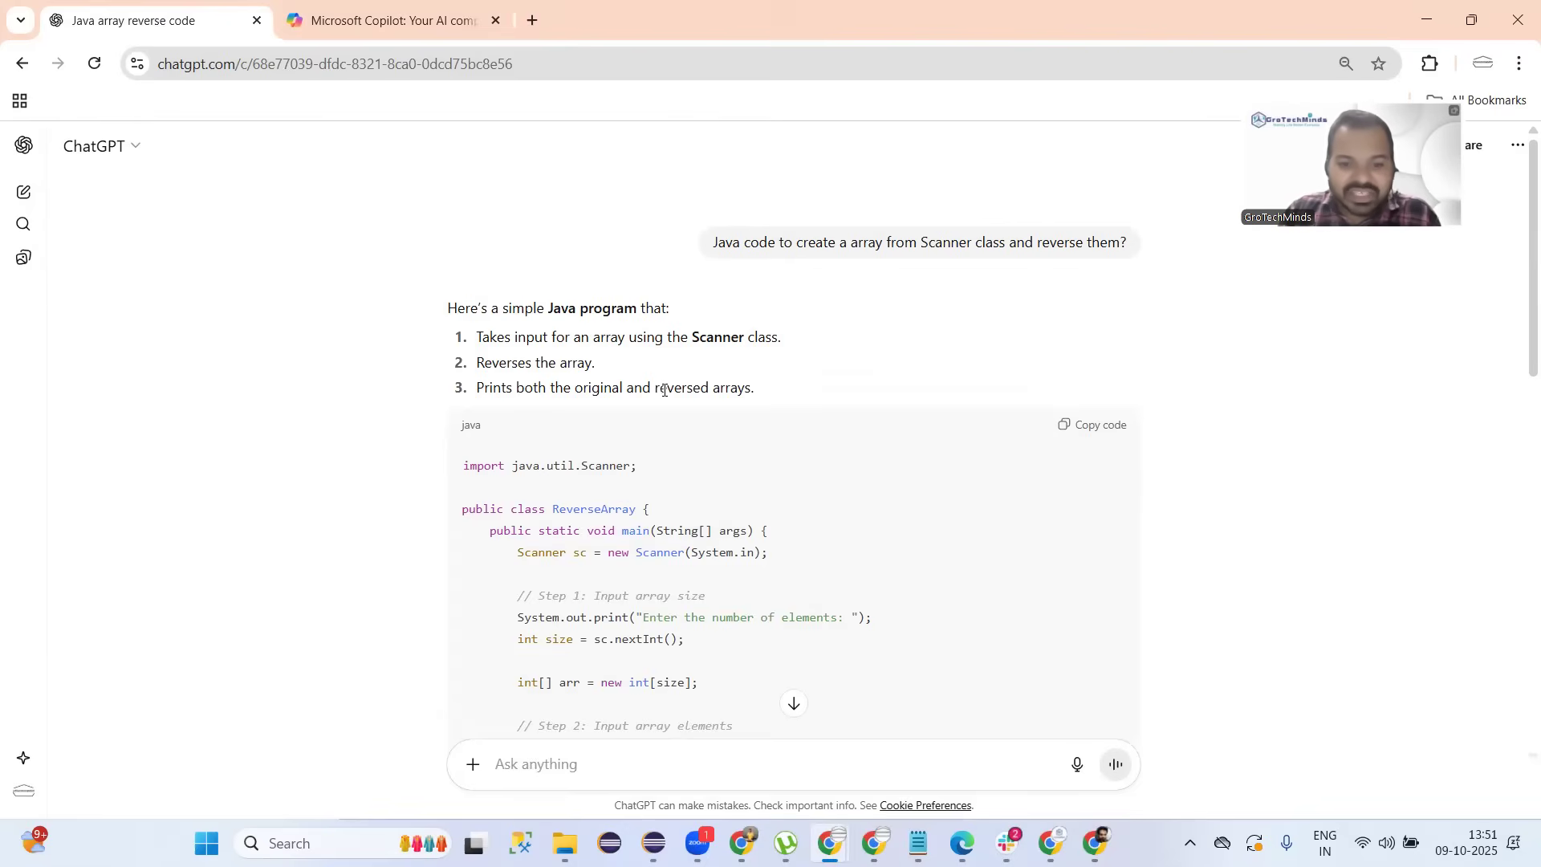
{"action": "scroll", "coordinate": [718, 388], "scroll_direction": "down", "scroll_amount": 4}
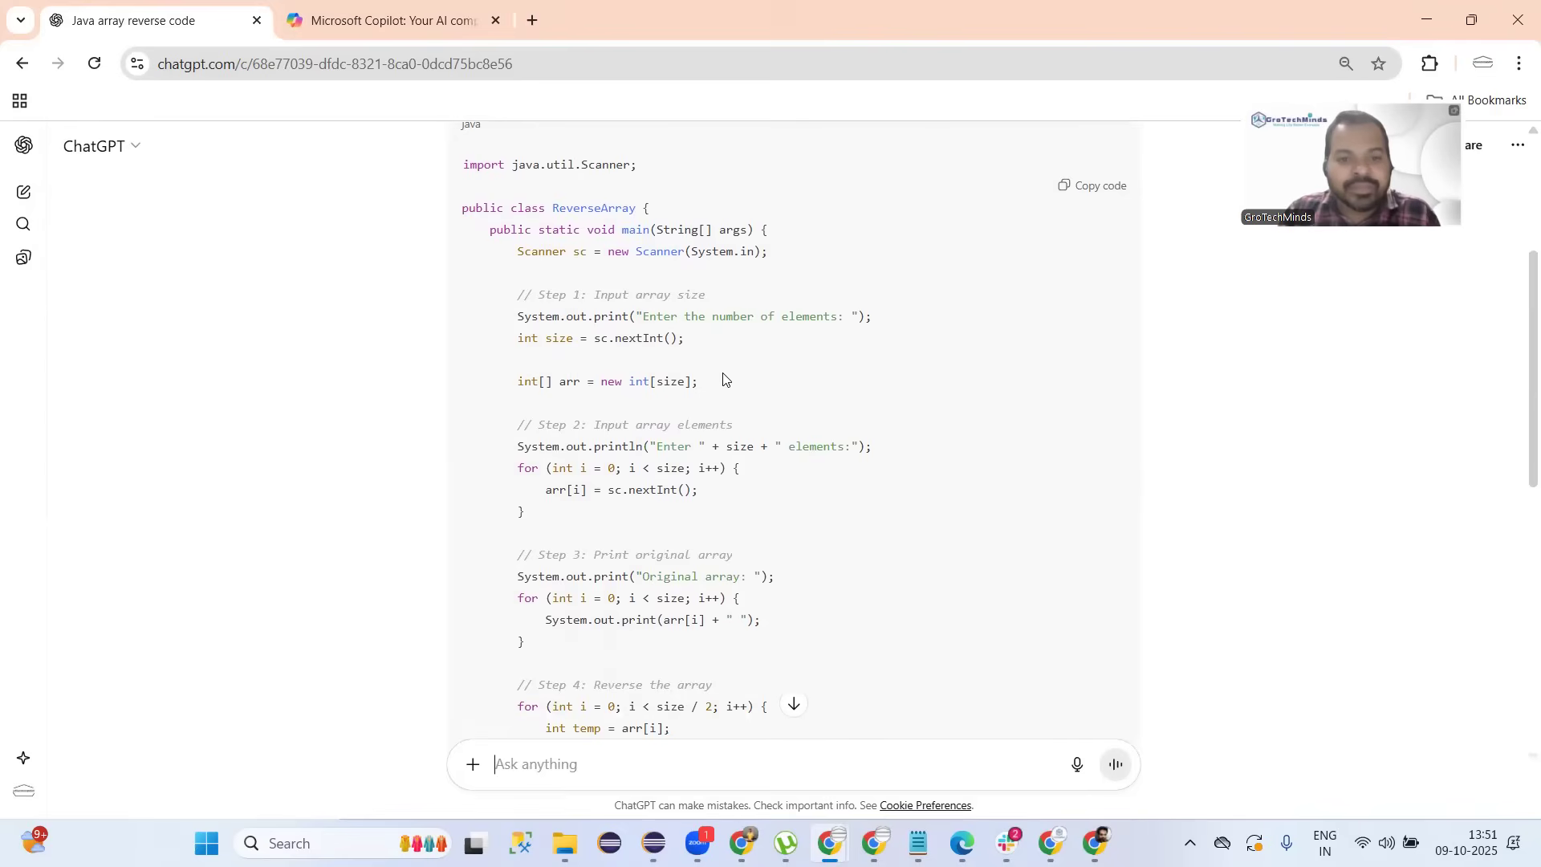
{"action": "left_click_drag", "start_coordinate": [509, 248], "coordinate": [688, 249]}
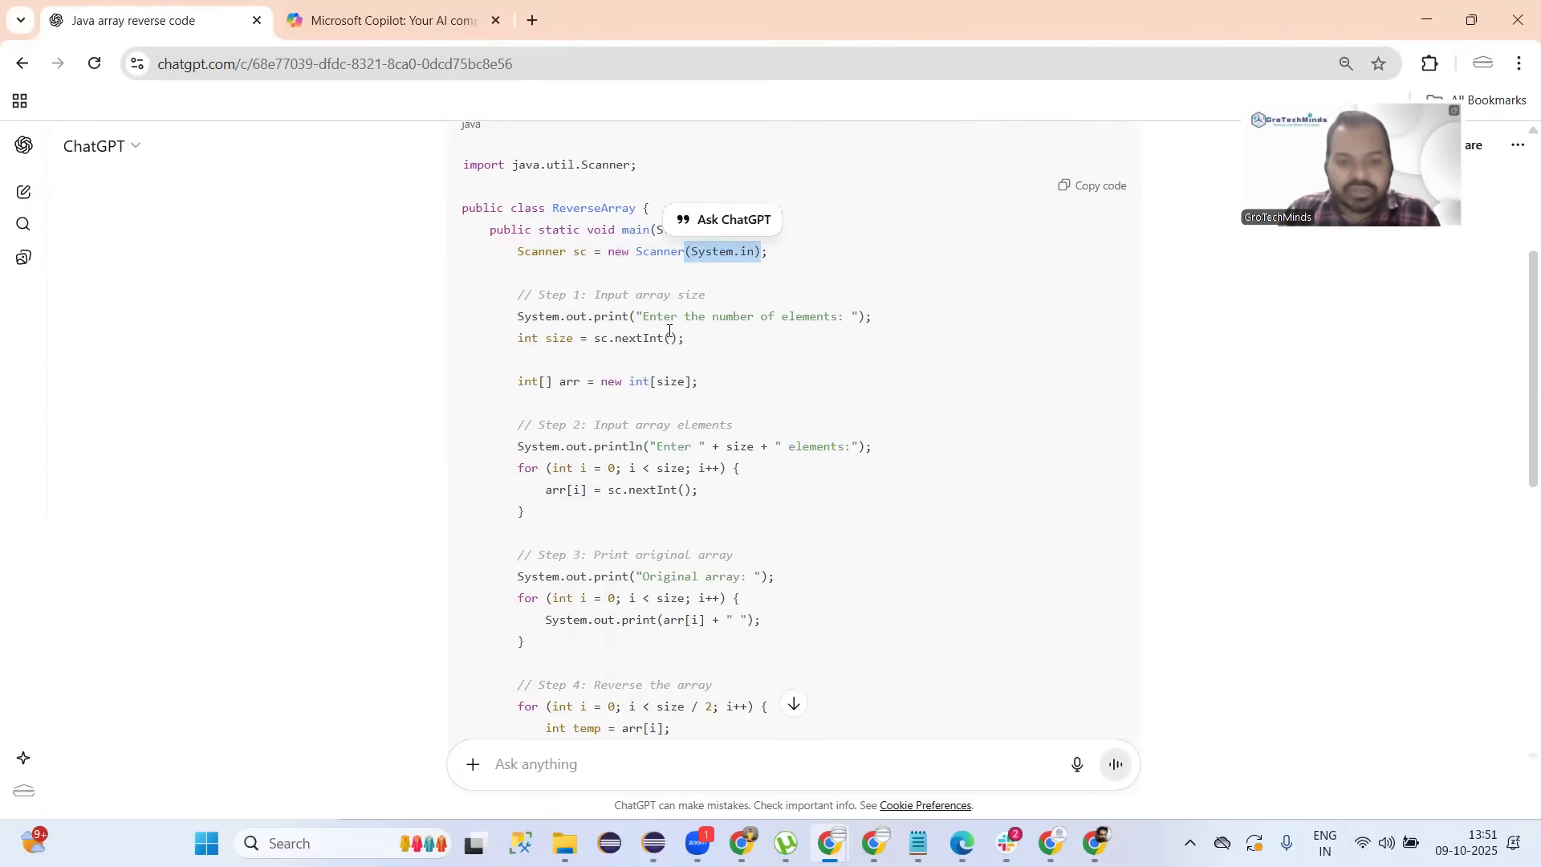
Highlight the nextInt lines reading the array size and each element, then scroll to the example output.
{"action": "scroll", "coordinate": [542, 255], "scroll_direction": "down", "scroll_amount": 1}
{"action": "left_click_drag", "start_coordinate": [518, 238], "coordinate": [573, 238]}
{"action": "double_click", "coordinate": [630, 237]}
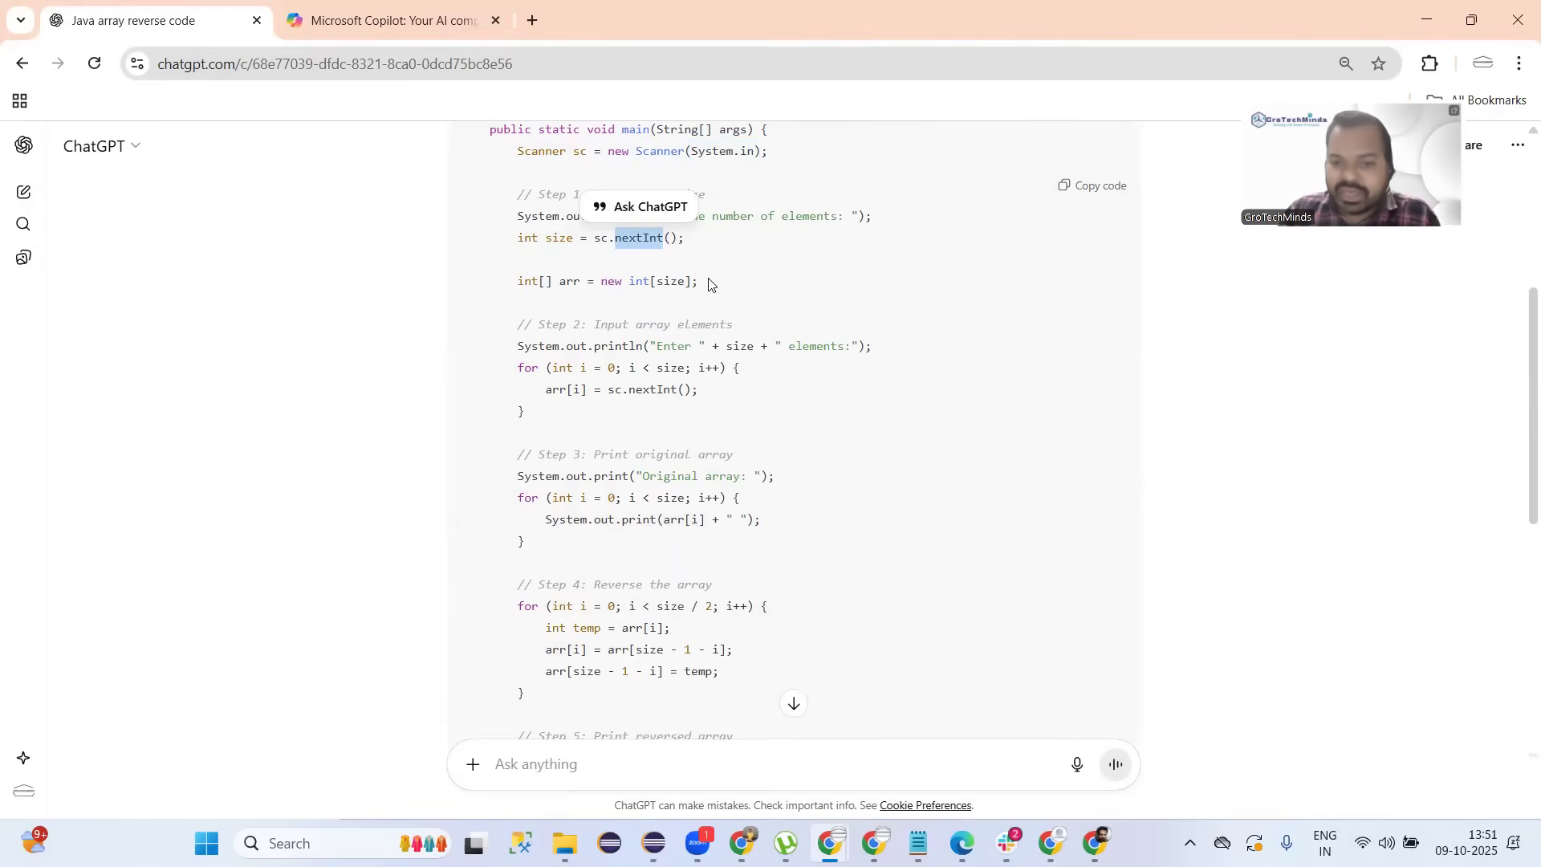
{"action": "double_click", "coordinate": [671, 281]}
{"action": "scroll", "coordinate": [885, 363], "scroll_direction": "down", "scroll_amount": 2}
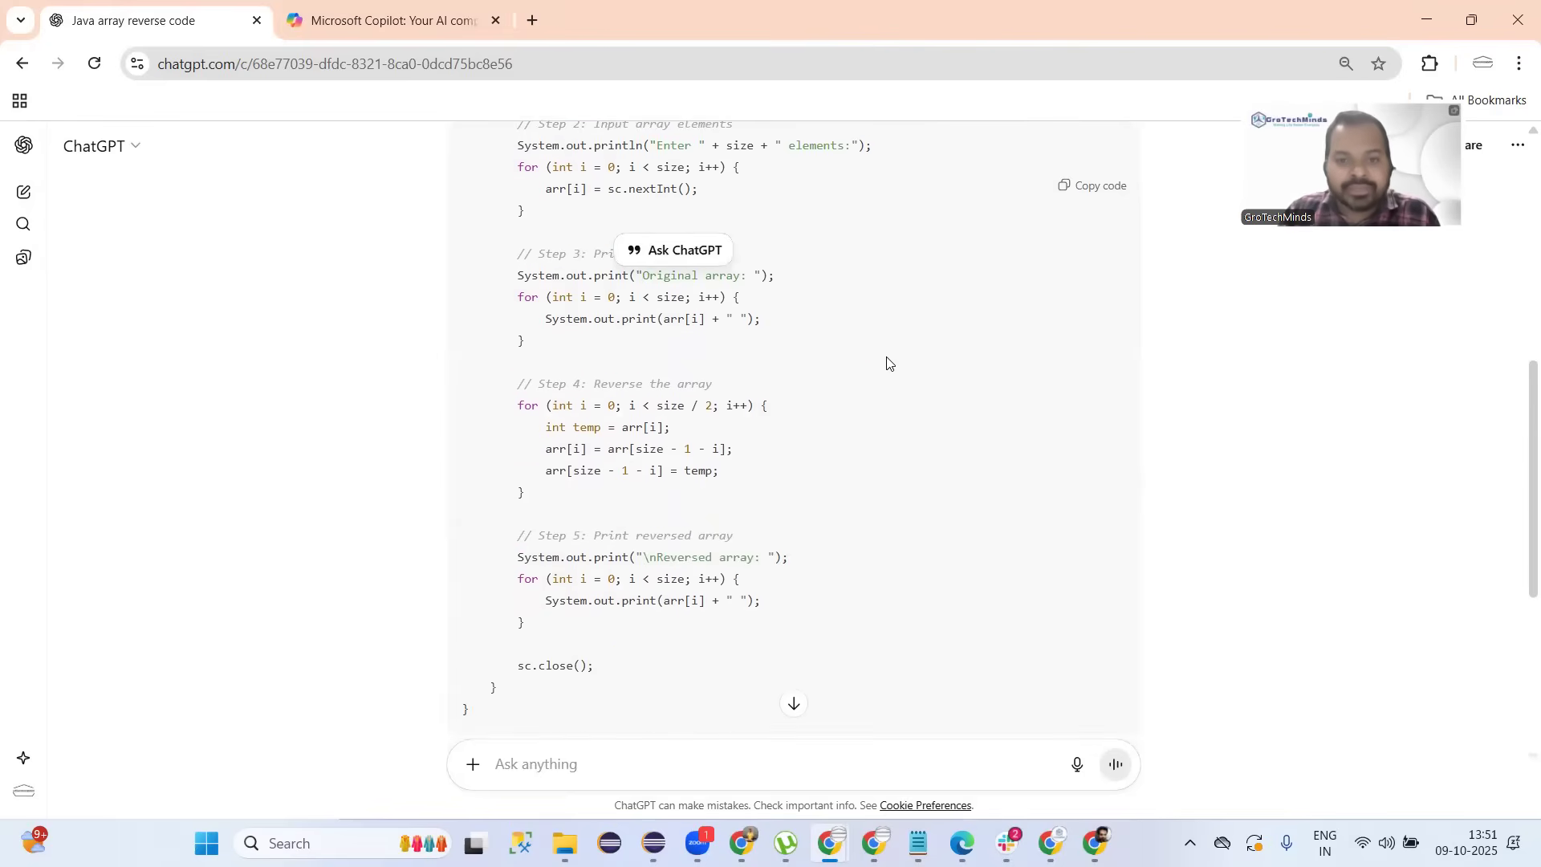
{"action": "scroll", "coordinate": [886, 363], "scroll_direction": "up", "scroll_amount": 2}
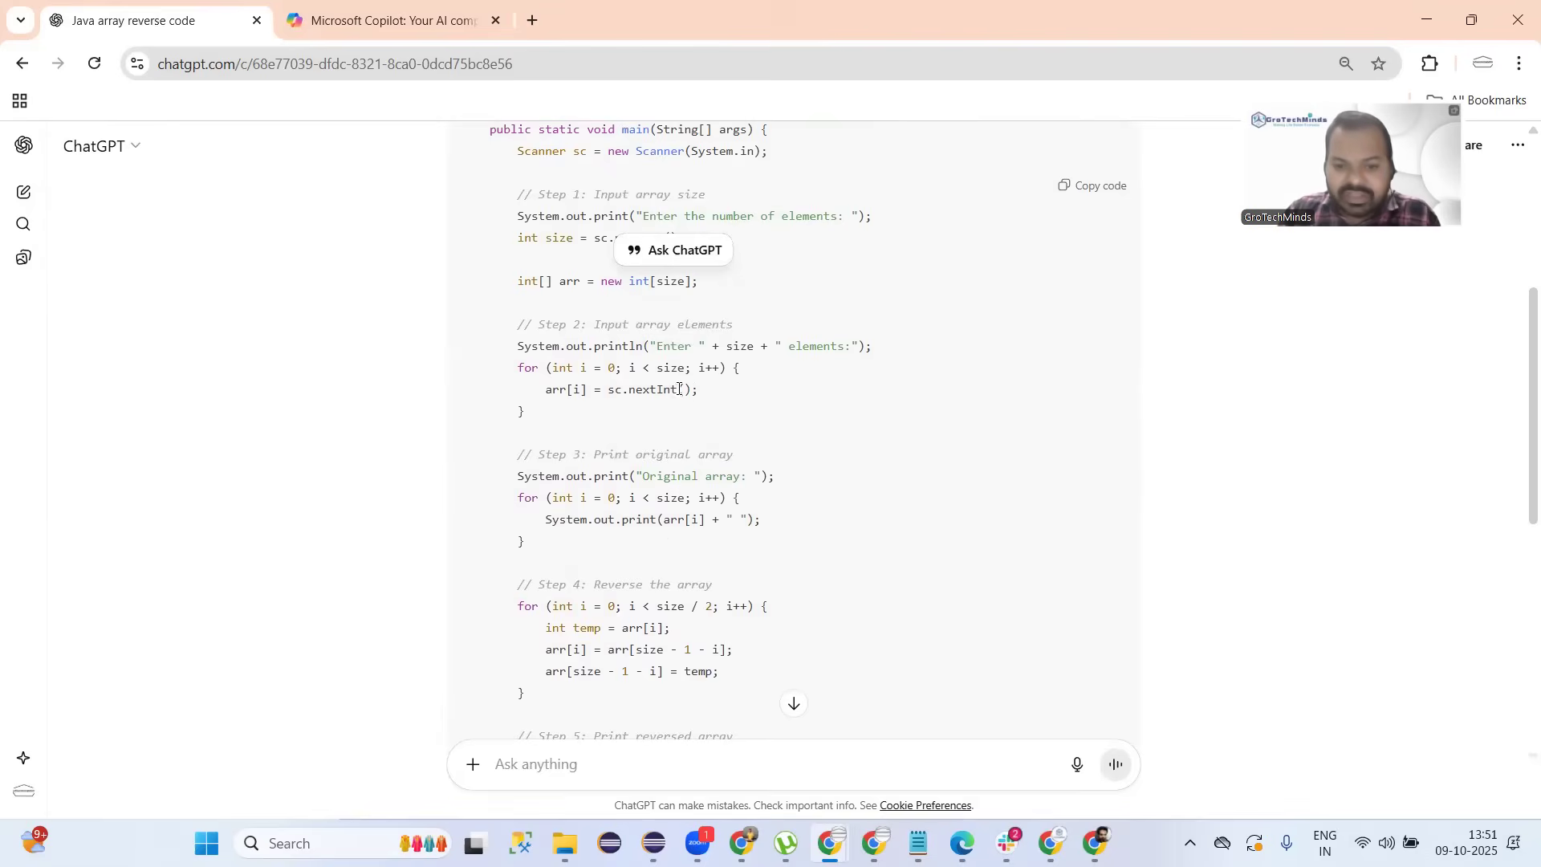
{"action": "left_click_drag", "start_coordinate": [692, 390], "coordinate": [603, 386]}
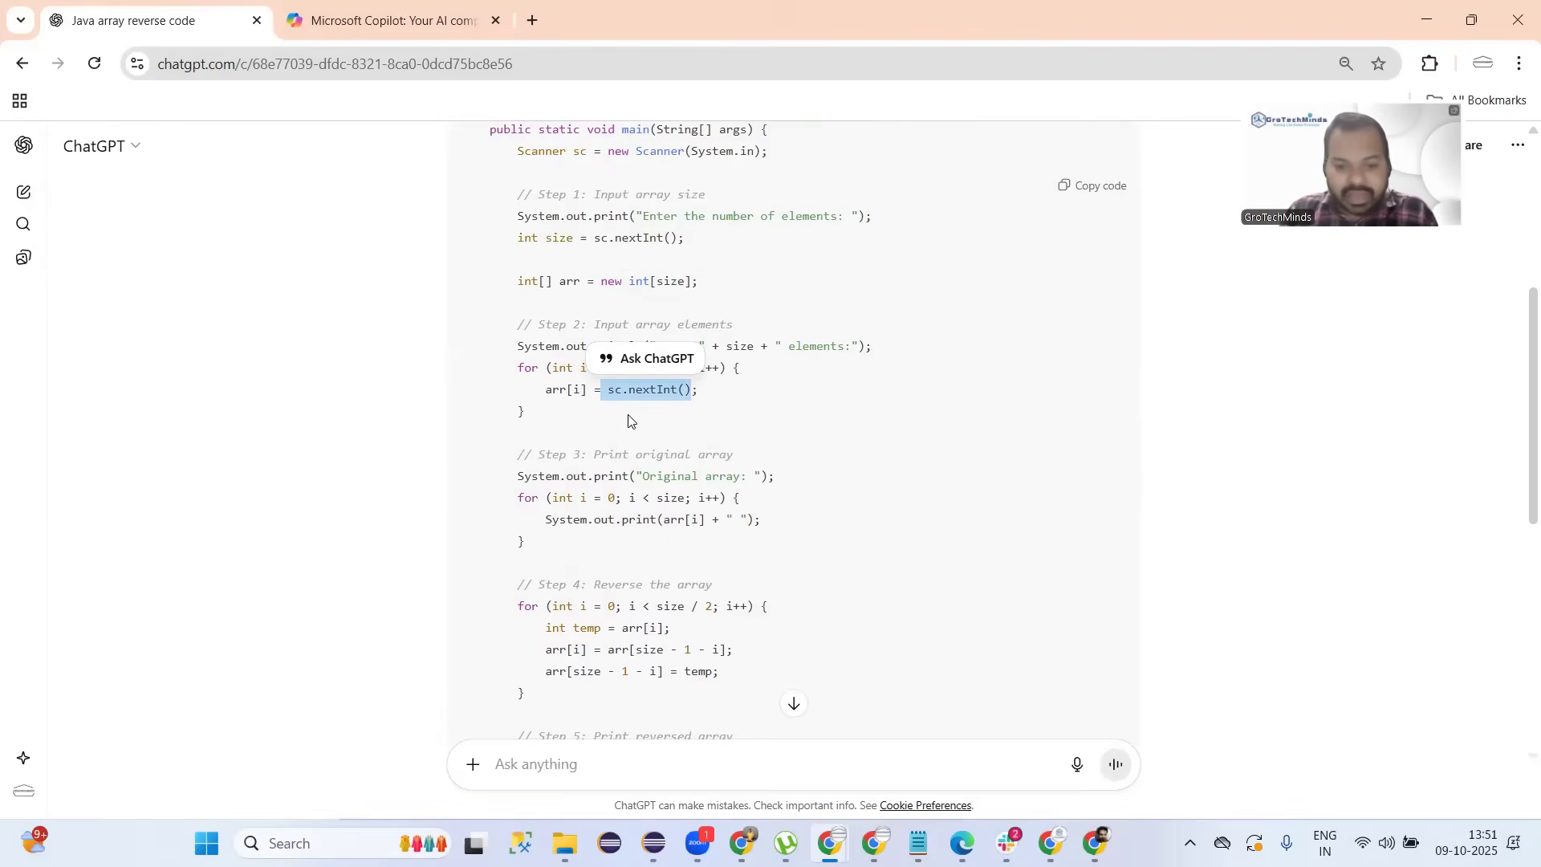
{"action": "scroll", "coordinate": [654, 514], "scroll_direction": "down", "scroll_amount": 3}
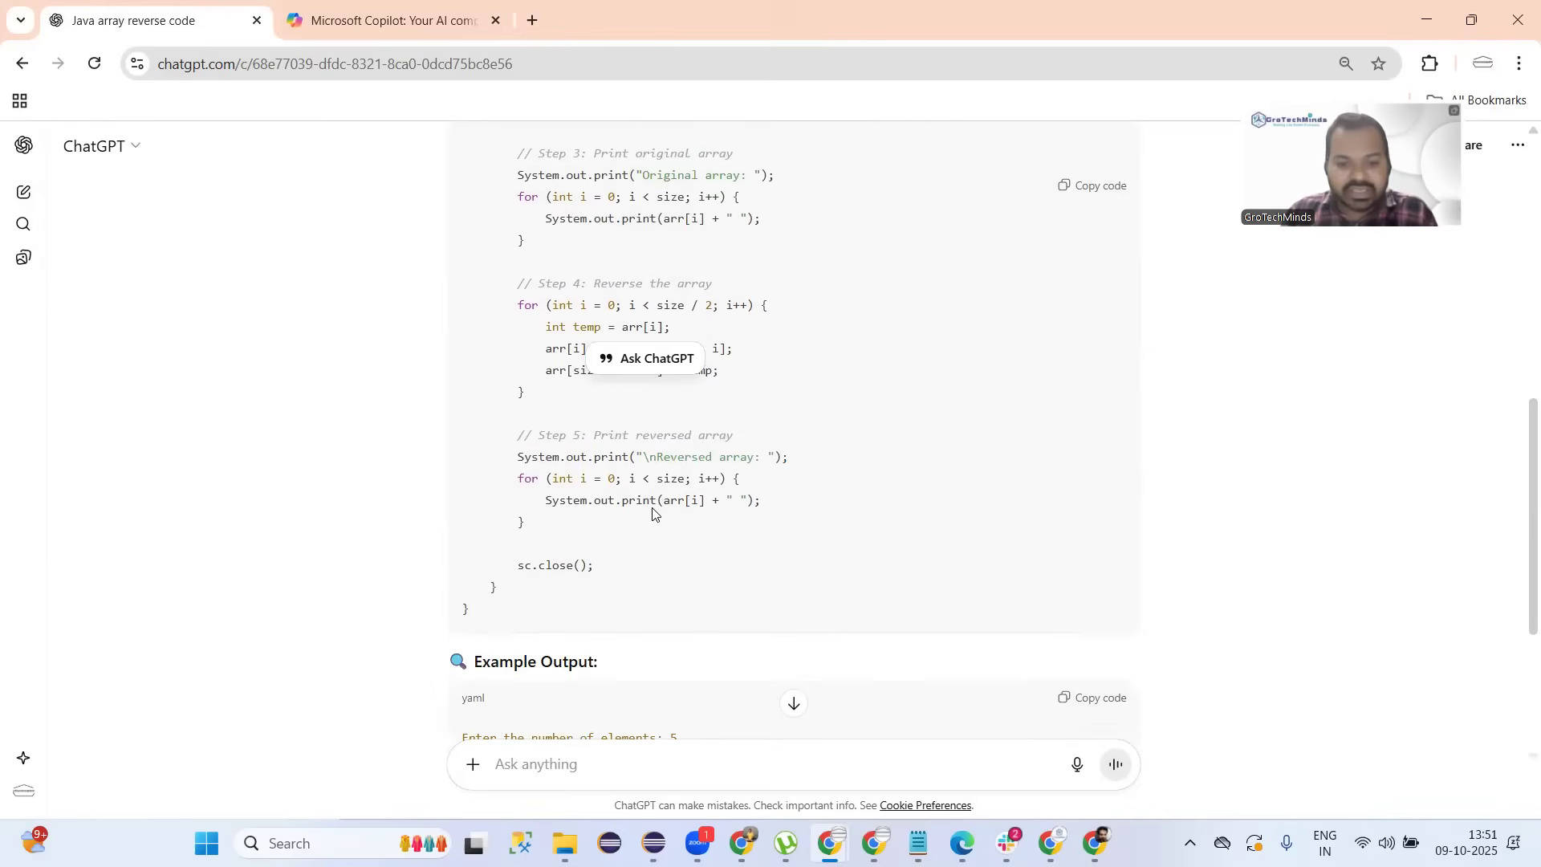
{"action": "scroll", "coordinate": [523, 358], "scroll_direction": "down", "scroll_amount": 3}
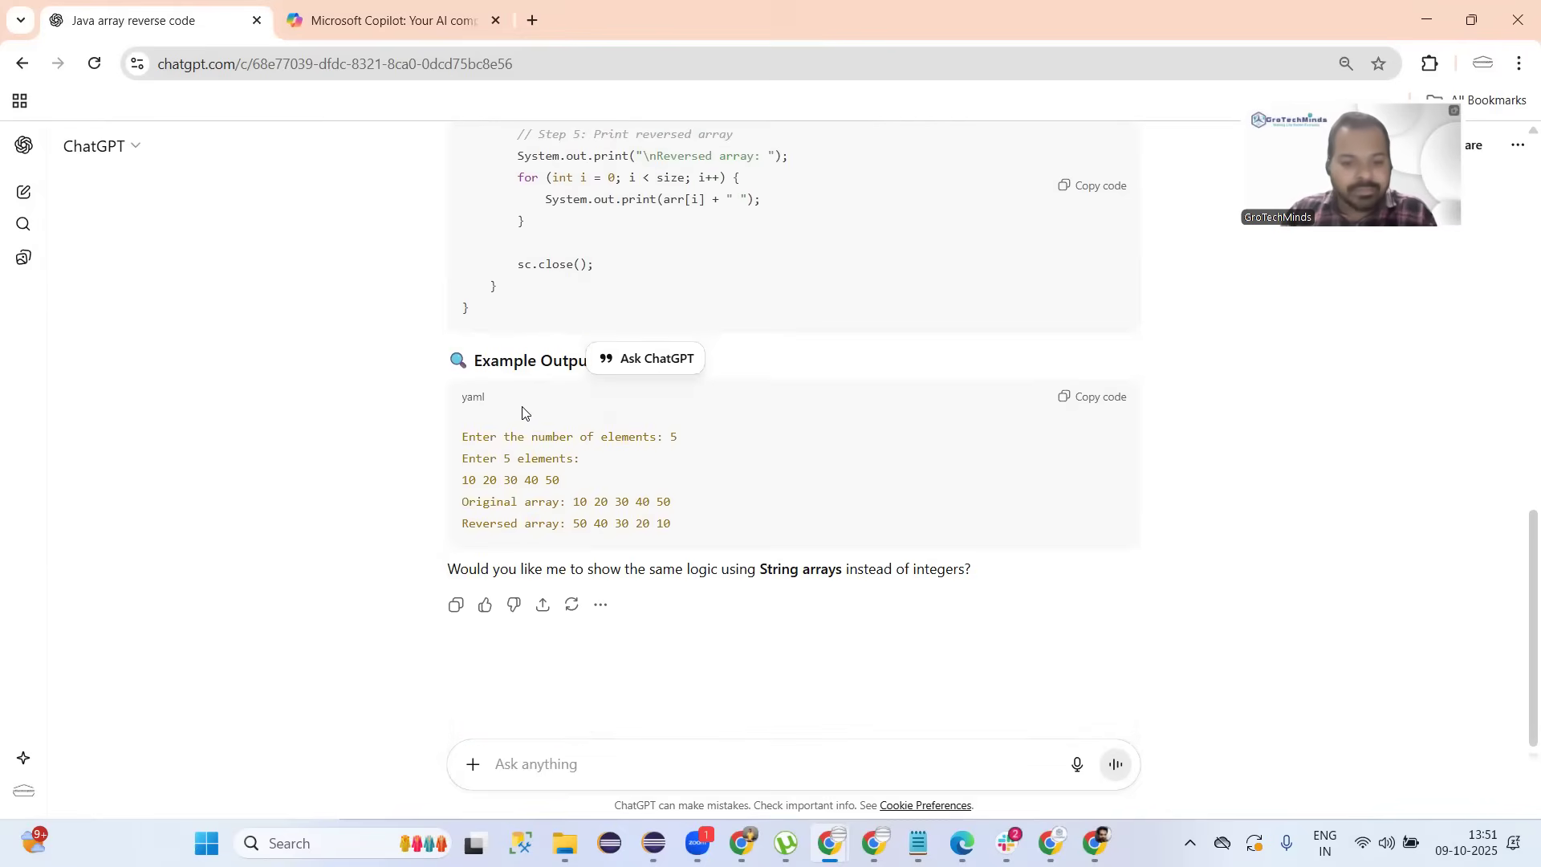
In Copilot's answer, highlight the Scanner(System.in) line and the nextInt calls reading size and elements.
{"action": "left_click", "coordinate": [342, 27]}
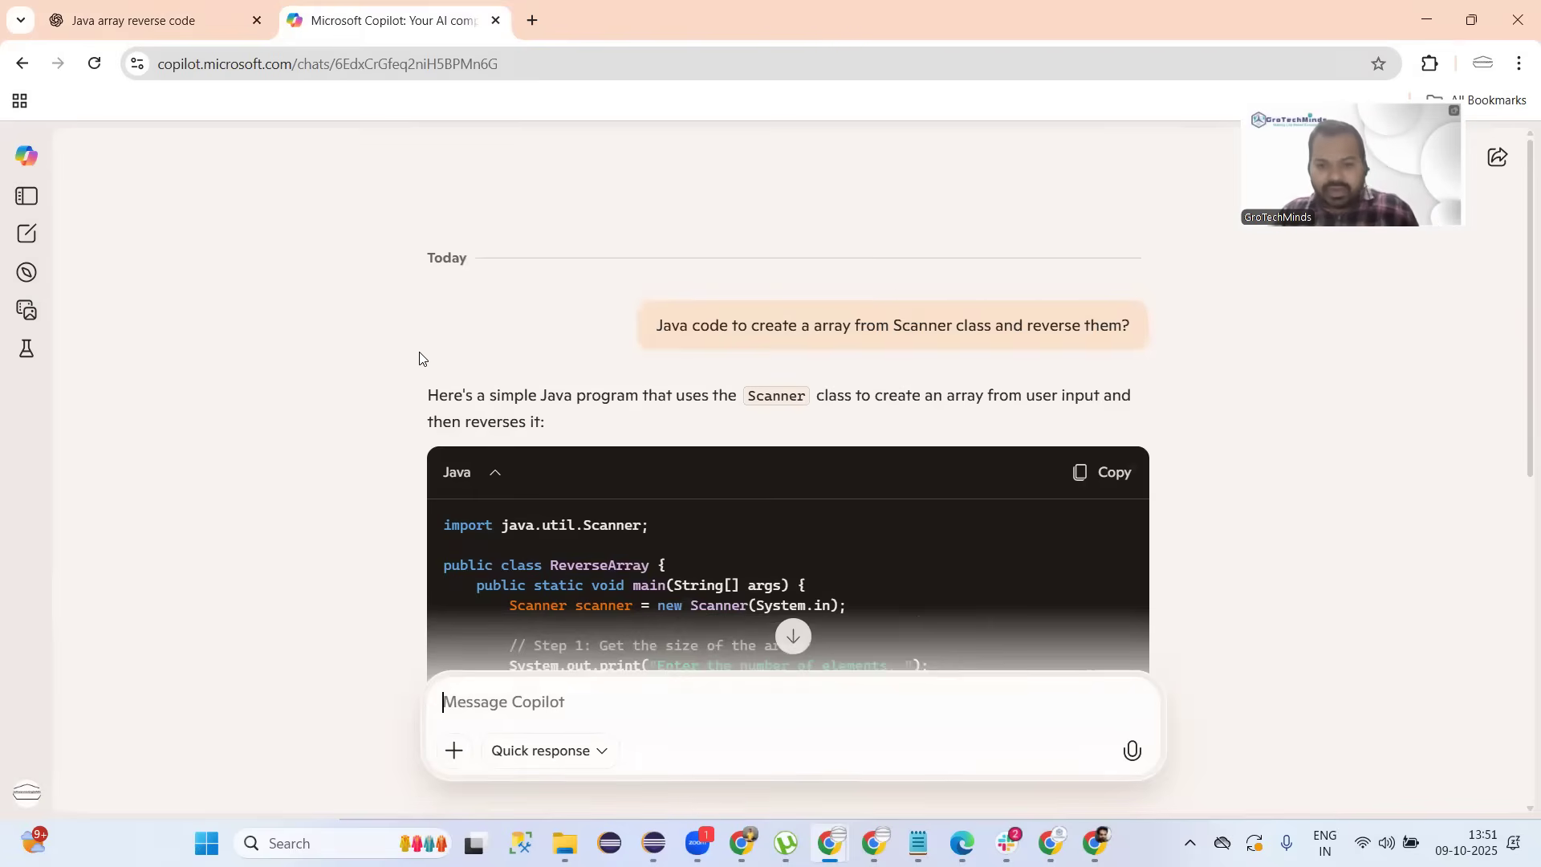
{"action": "scroll", "coordinate": [419, 358], "scroll_direction": "down", "scroll_amount": 4}
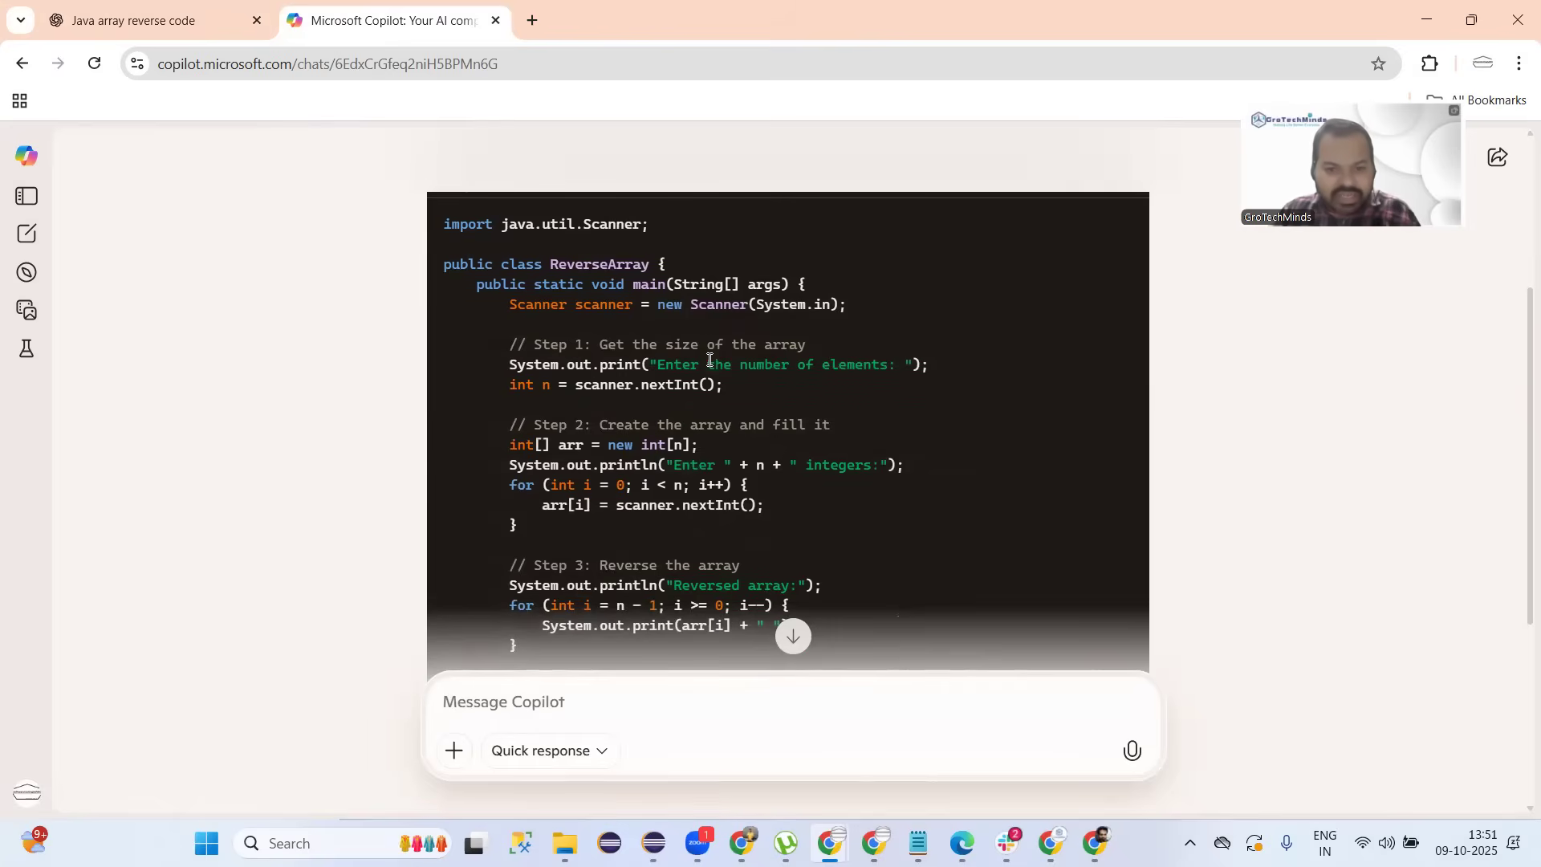
{"action": "triple_click", "coordinate": [705, 314]}
{"action": "left_click_drag", "start_coordinate": [739, 306], "coordinate": [849, 305]}
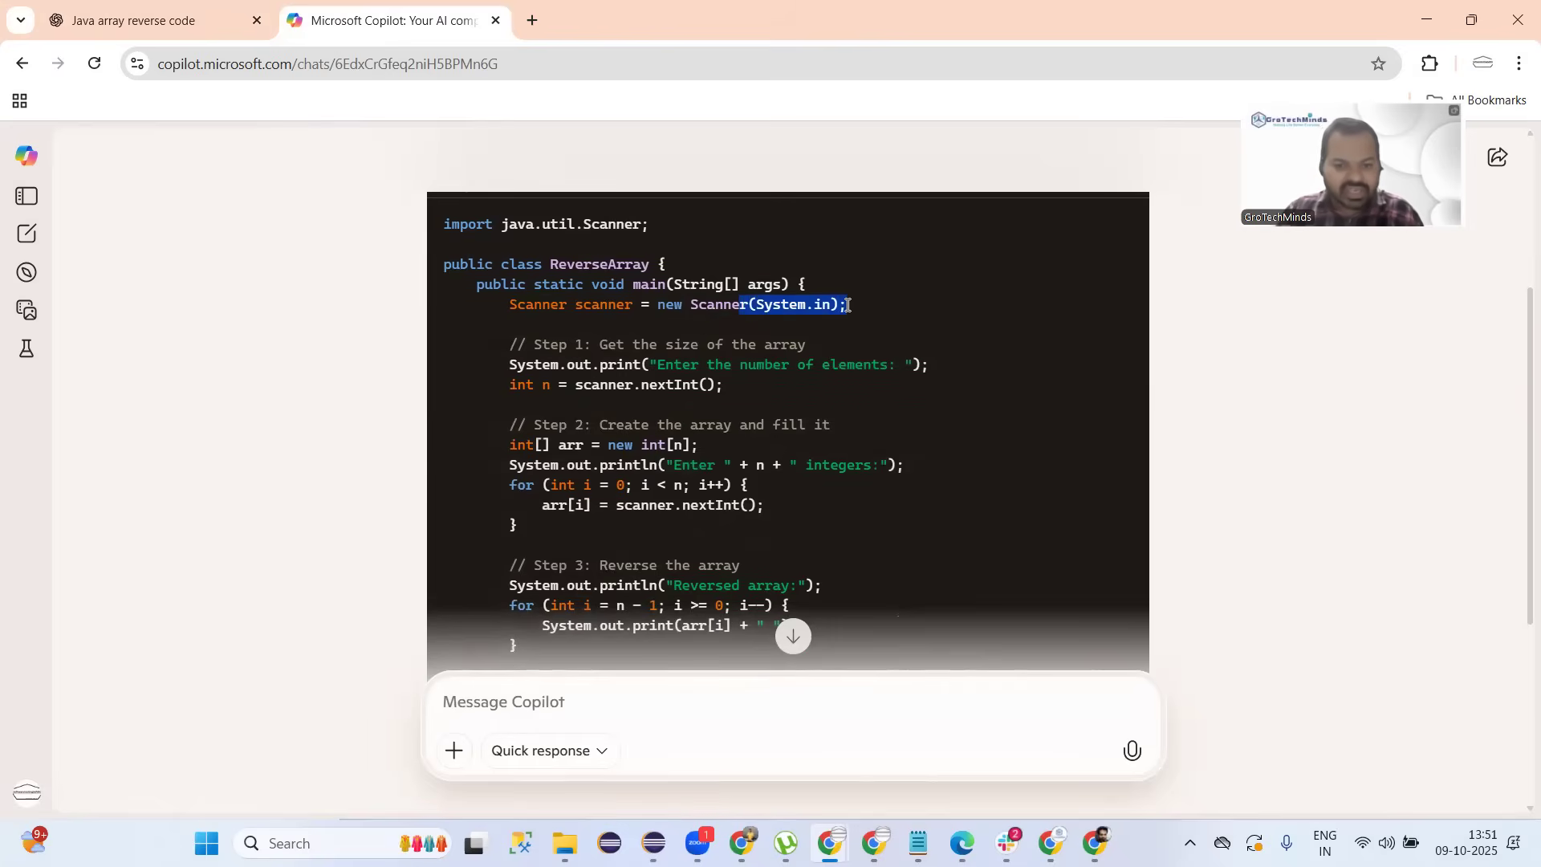
{"action": "left_click_drag", "start_coordinate": [734, 388], "coordinate": [632, 391]}
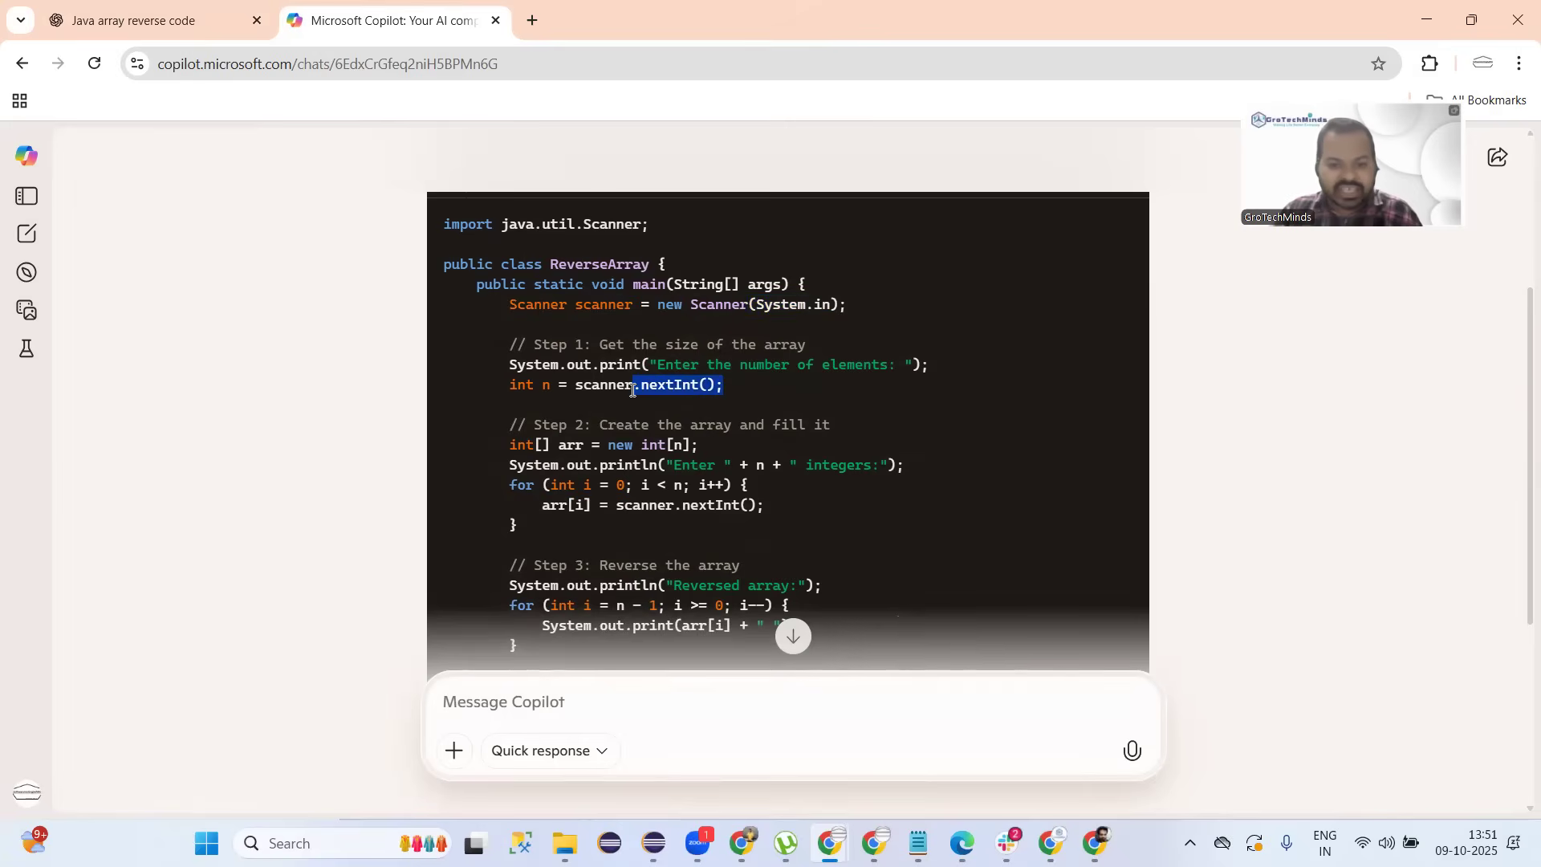
{"action": "scroll", "coordinate": [632, 391], "scroll_direction": "down", "scroll_amount": 2}
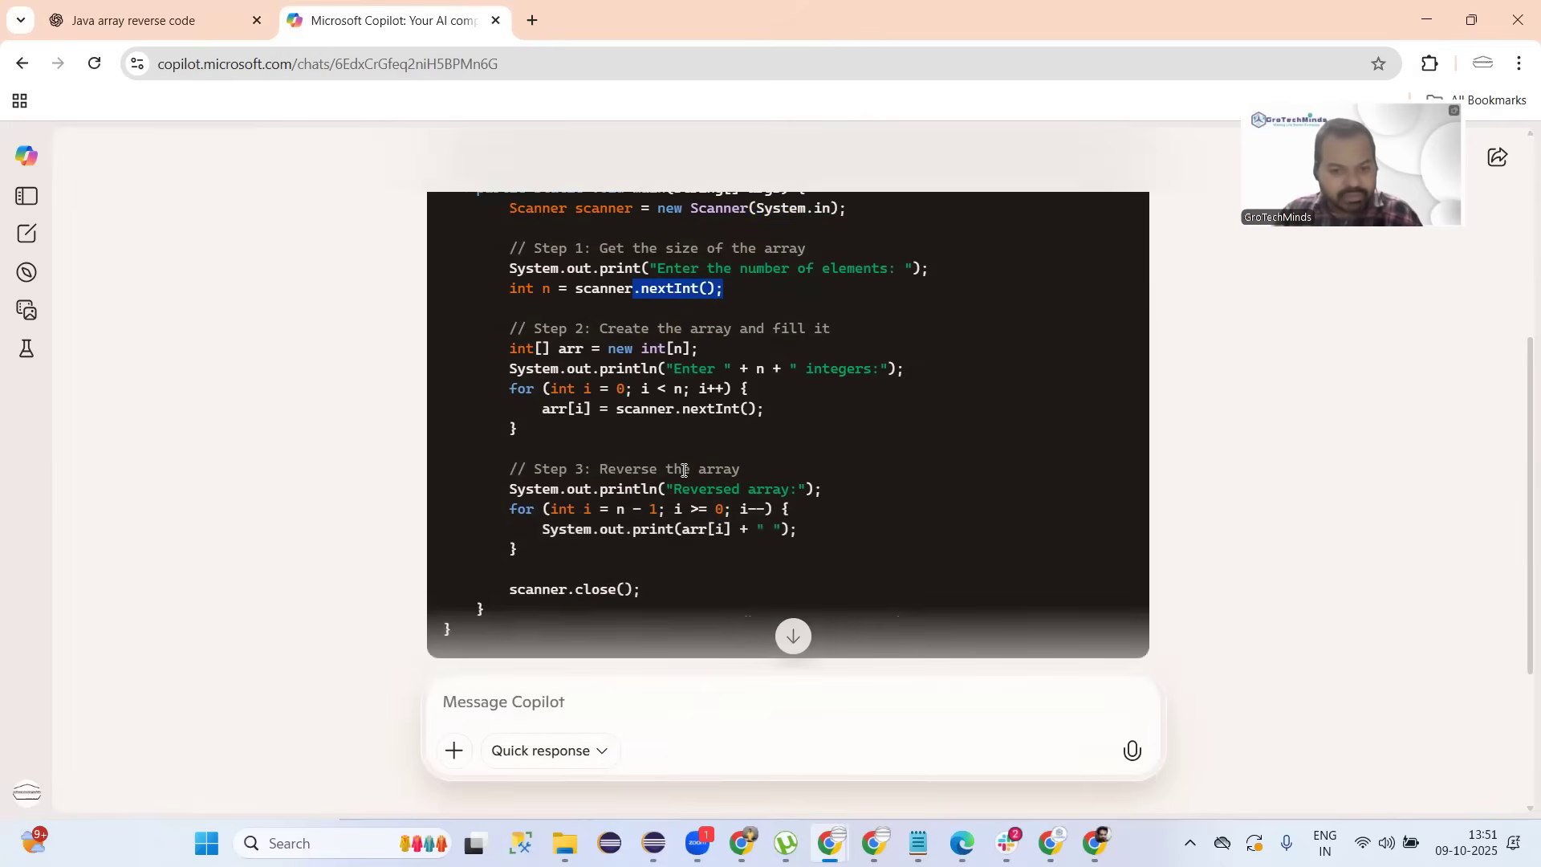
{"action": "left_click_drag", "start_coordinate": [764, 406], "coordinate": [628, 408]}
{"action": "scroll", "coordinate": [628, 408], "scroll_direction": "down", "scroll_amount": 1}
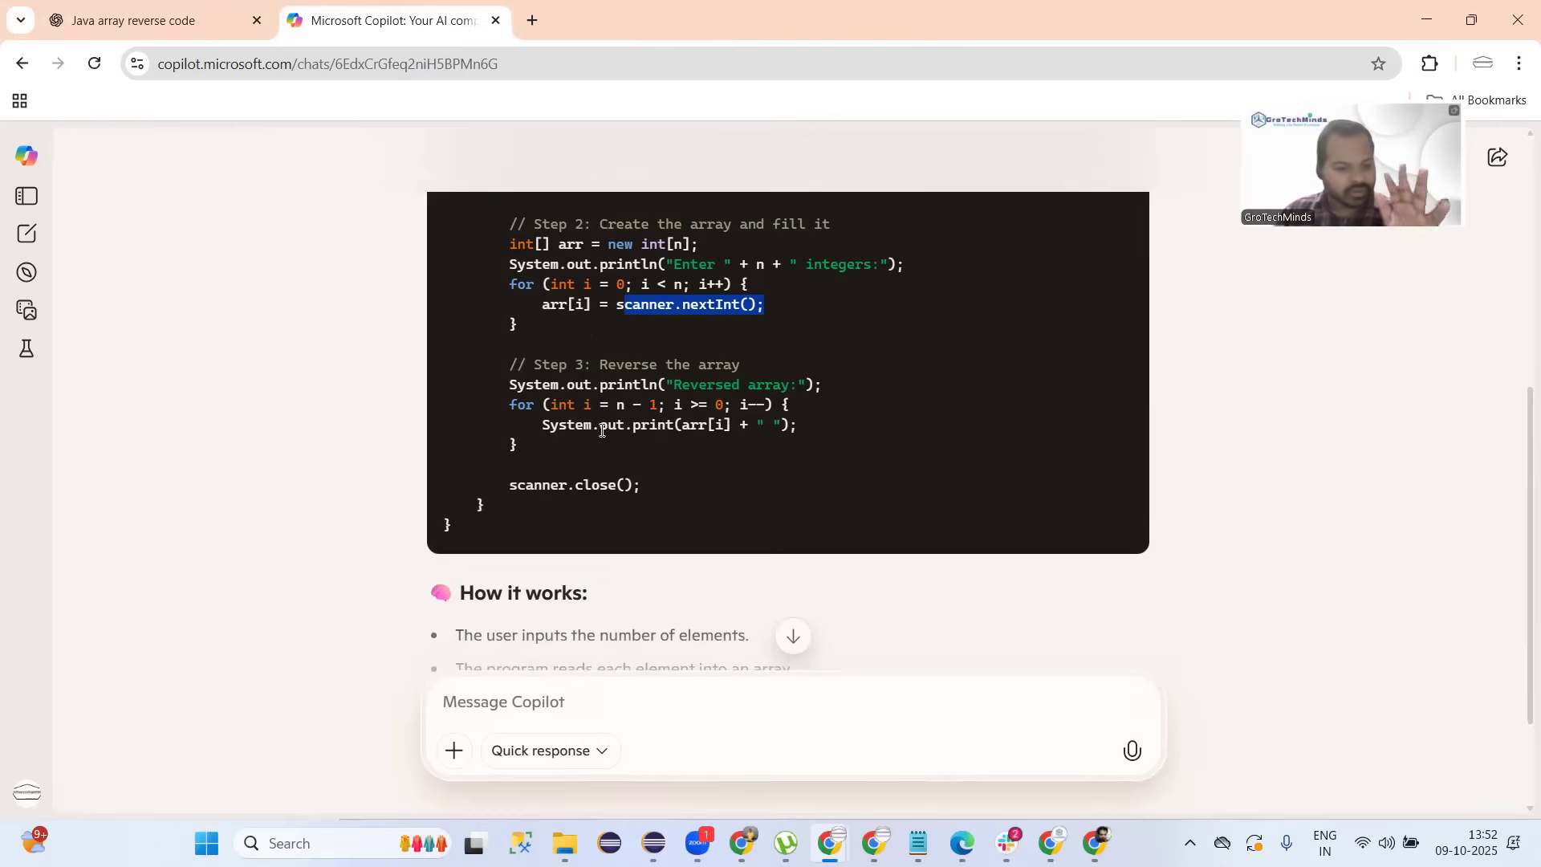
Return to ChatGPT's answer and scroll up to its Step 4 in-place swap loop.
{"action": "scroll", "coordinate": [601, 430], "scroll_direction": "down", "scroll_amount": 2}
{"action": "left_click", "coordinate": [225, 20]}
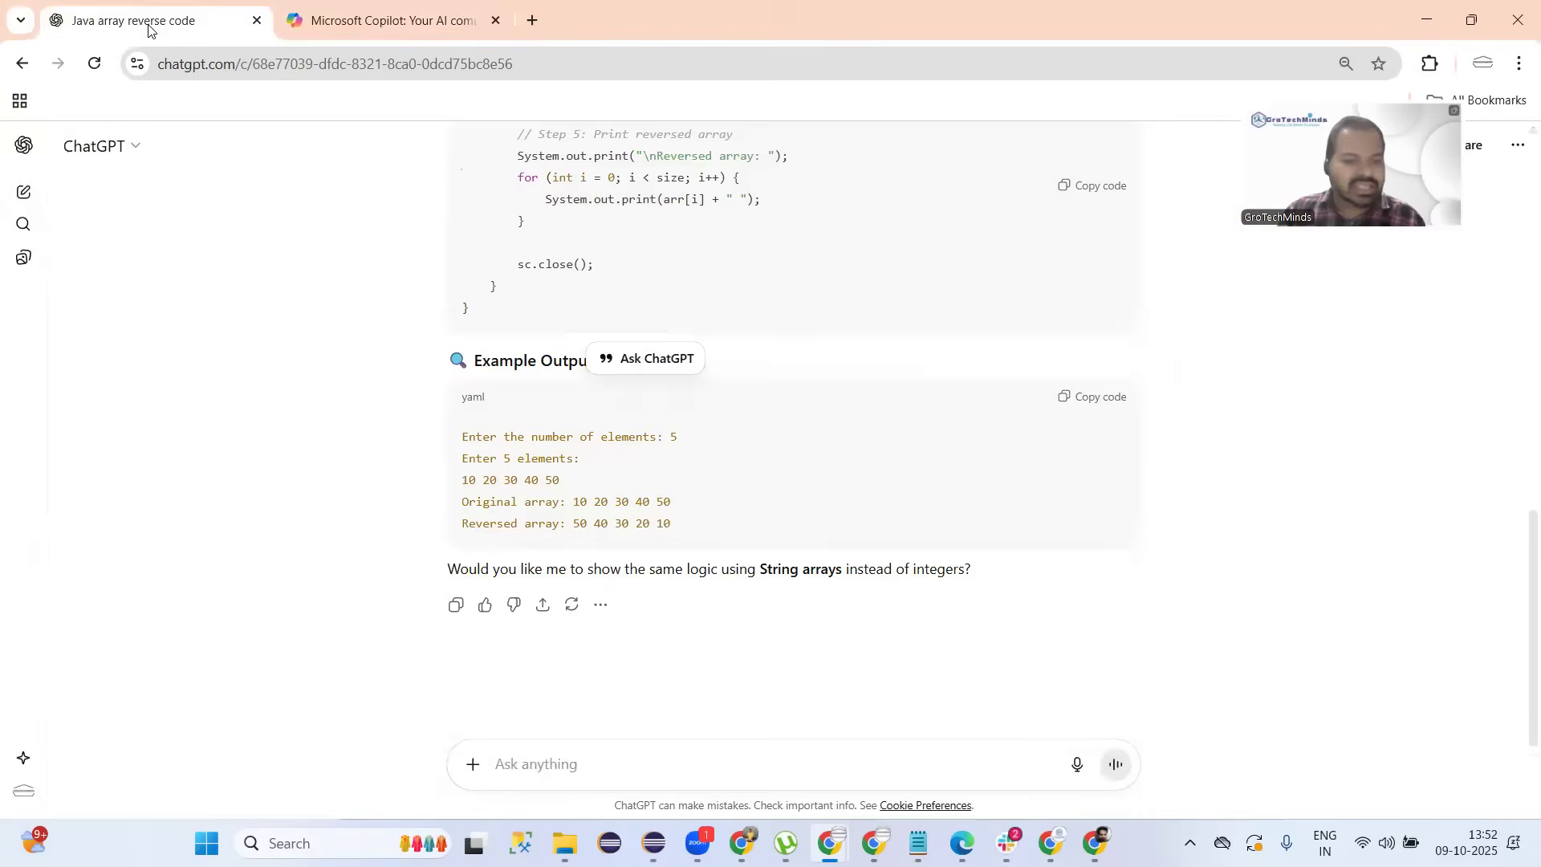
{"action": "scroll", "coordinate": [776, 435], "scroll_direction": "up", "scroll_amount": 4}
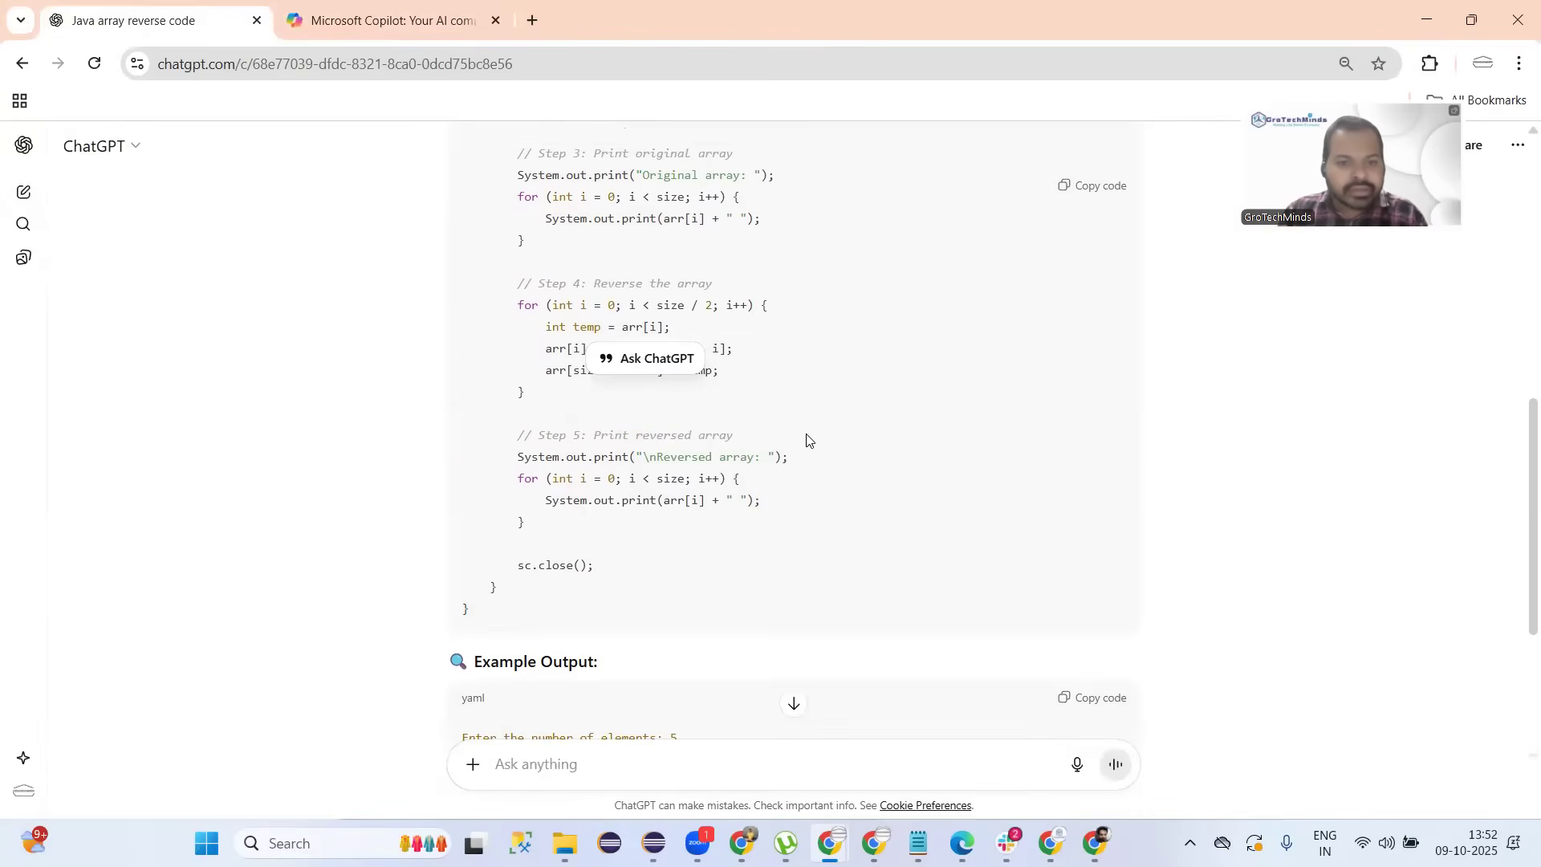
{"action": "scroll", "coordinate": [807, 437], "scroll_direction": "up", "scroll_amount": 1}
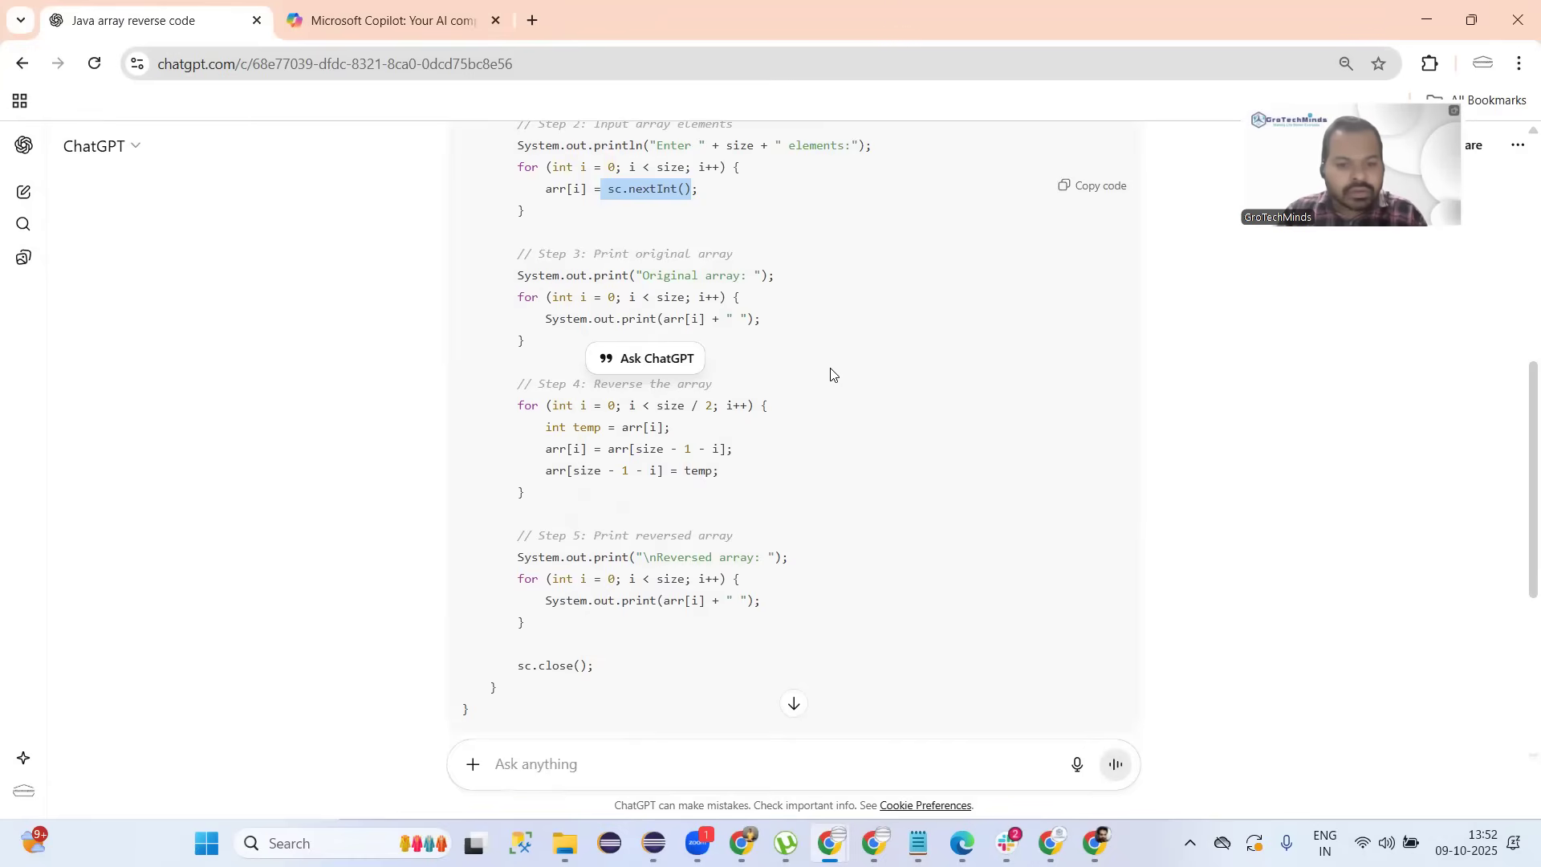
Scroll Copilot's answer from its full code block down to the How it works bullets.
{"action": "left_click", "coordinate": [365, 20]}
{"action": "scroll", "coordinate": [840, 502], "scroll_direction": "up", "scroll_amount": 4}
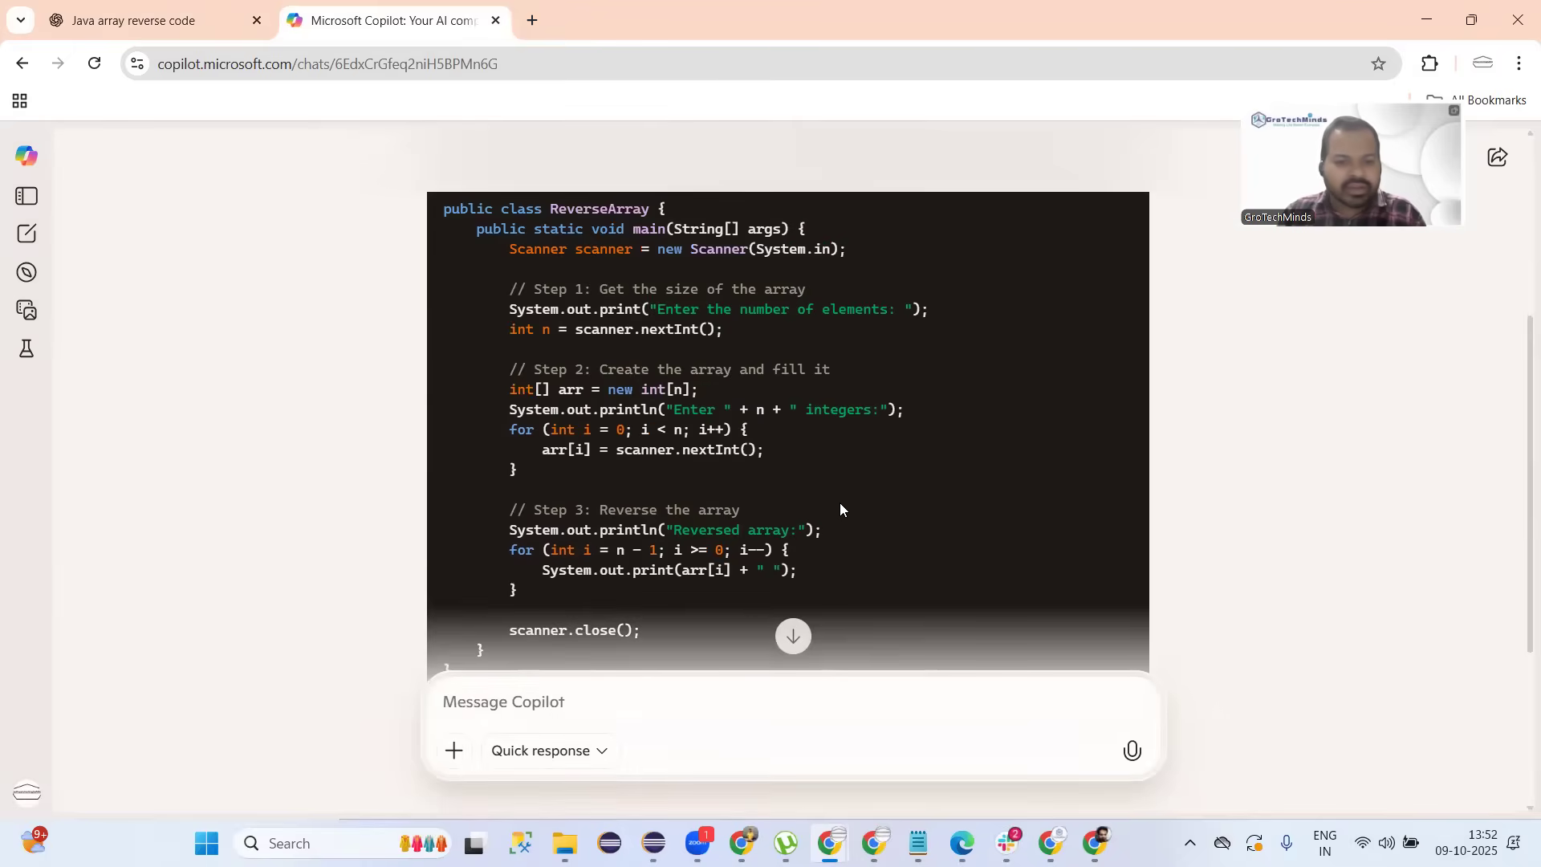
{"action": "scroll", "coordinate": [840, 503], "scroll_direction": "down", "scroll_amount": 4}
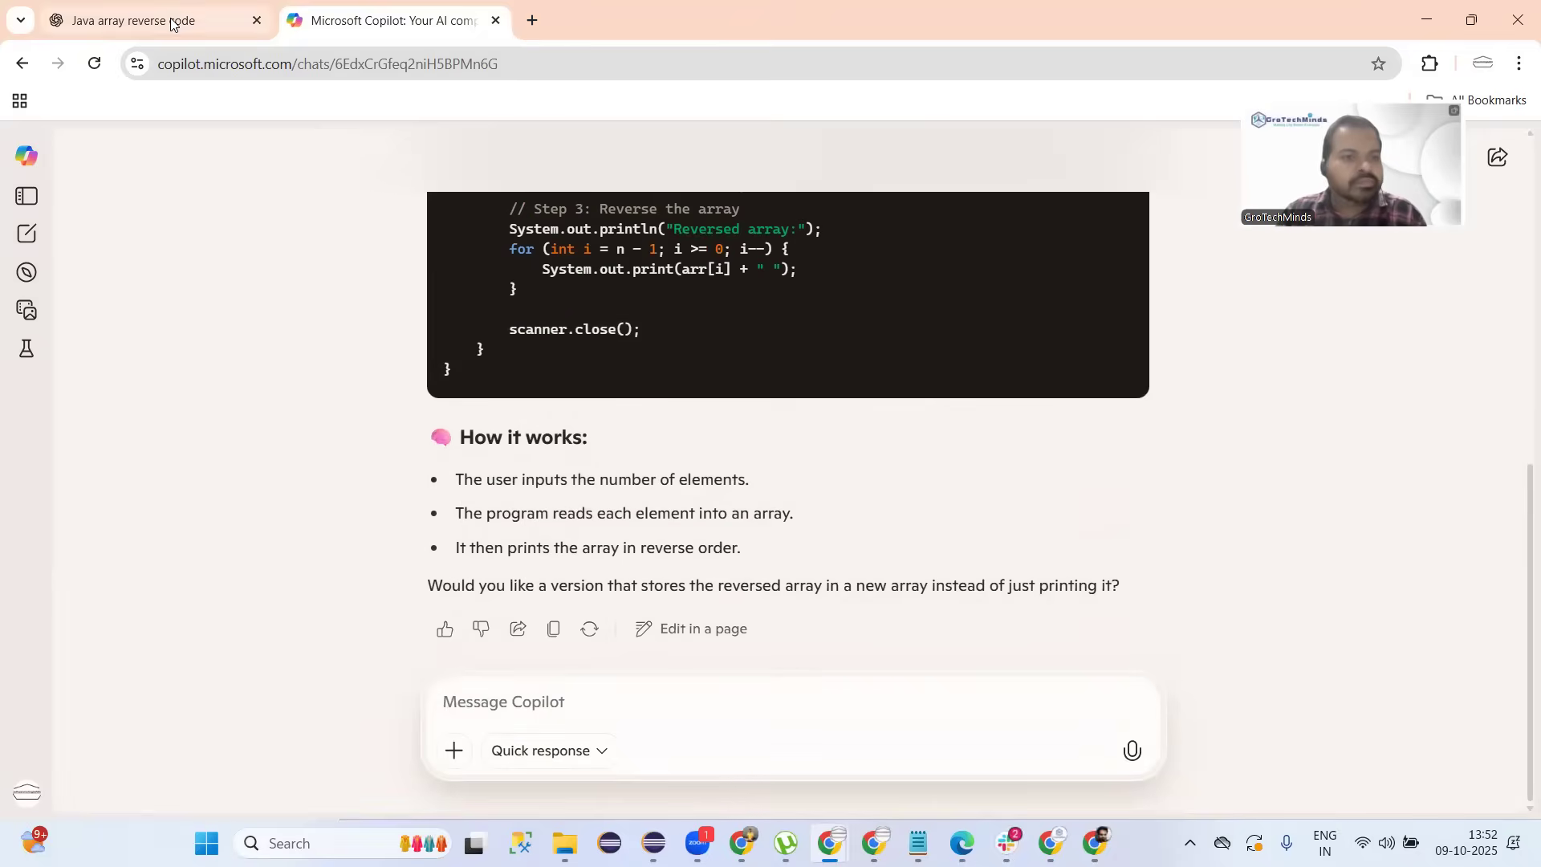
Back in ChatGPT, highlight the code from Step 2 through Step 5.
{"action": "left_click", "coordinate": [212, 23]}
{"action": "left_click", "coordinate": [889, 407]}
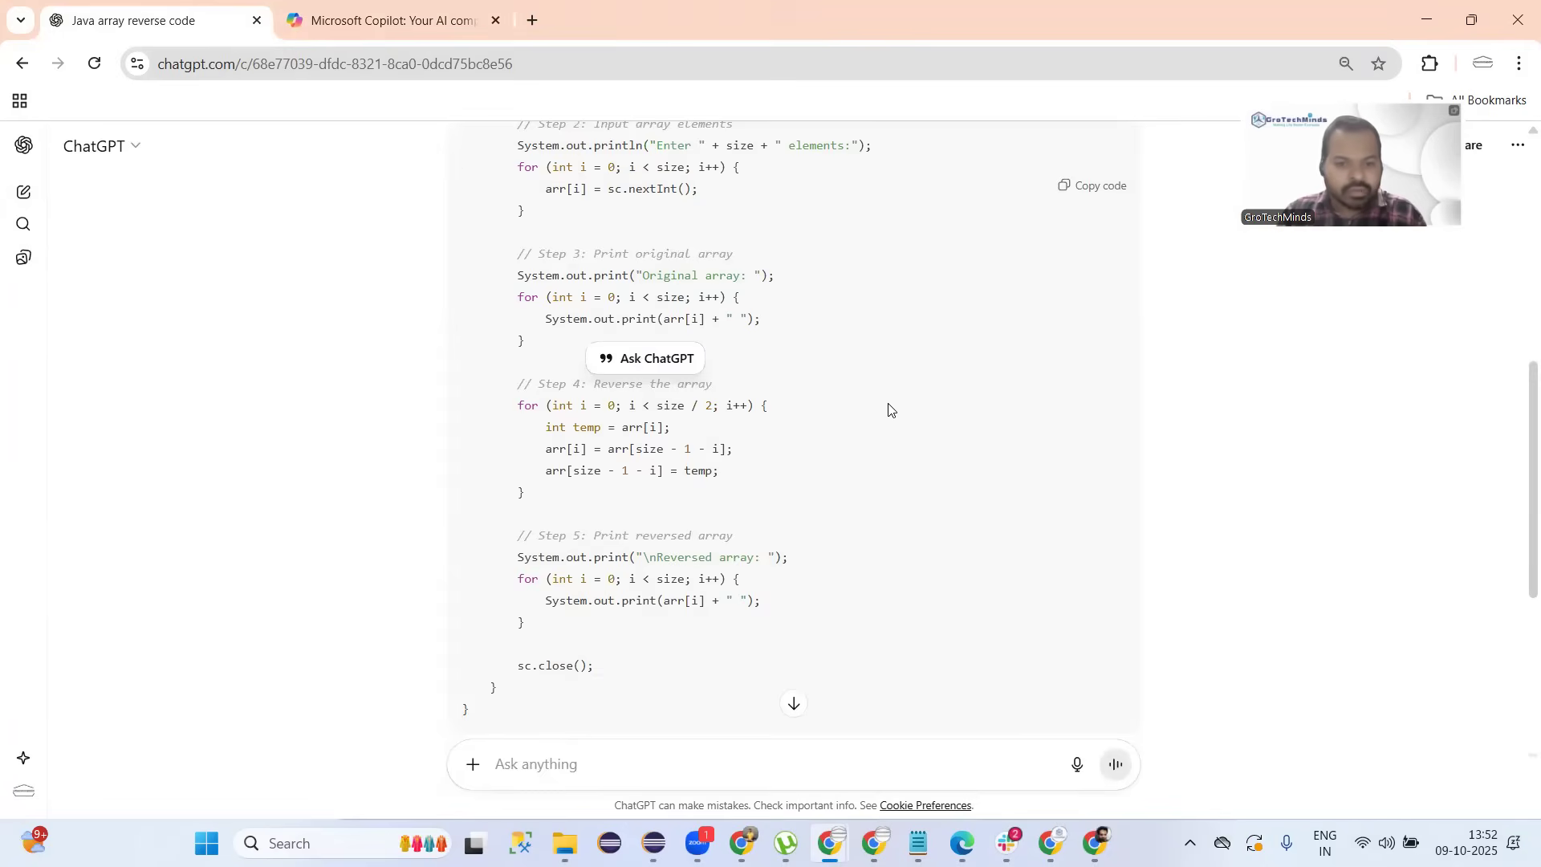
{"action": "scroll", "coordinate": [889, 409], "scroll_direction": "down", "scroll_amount": 5}
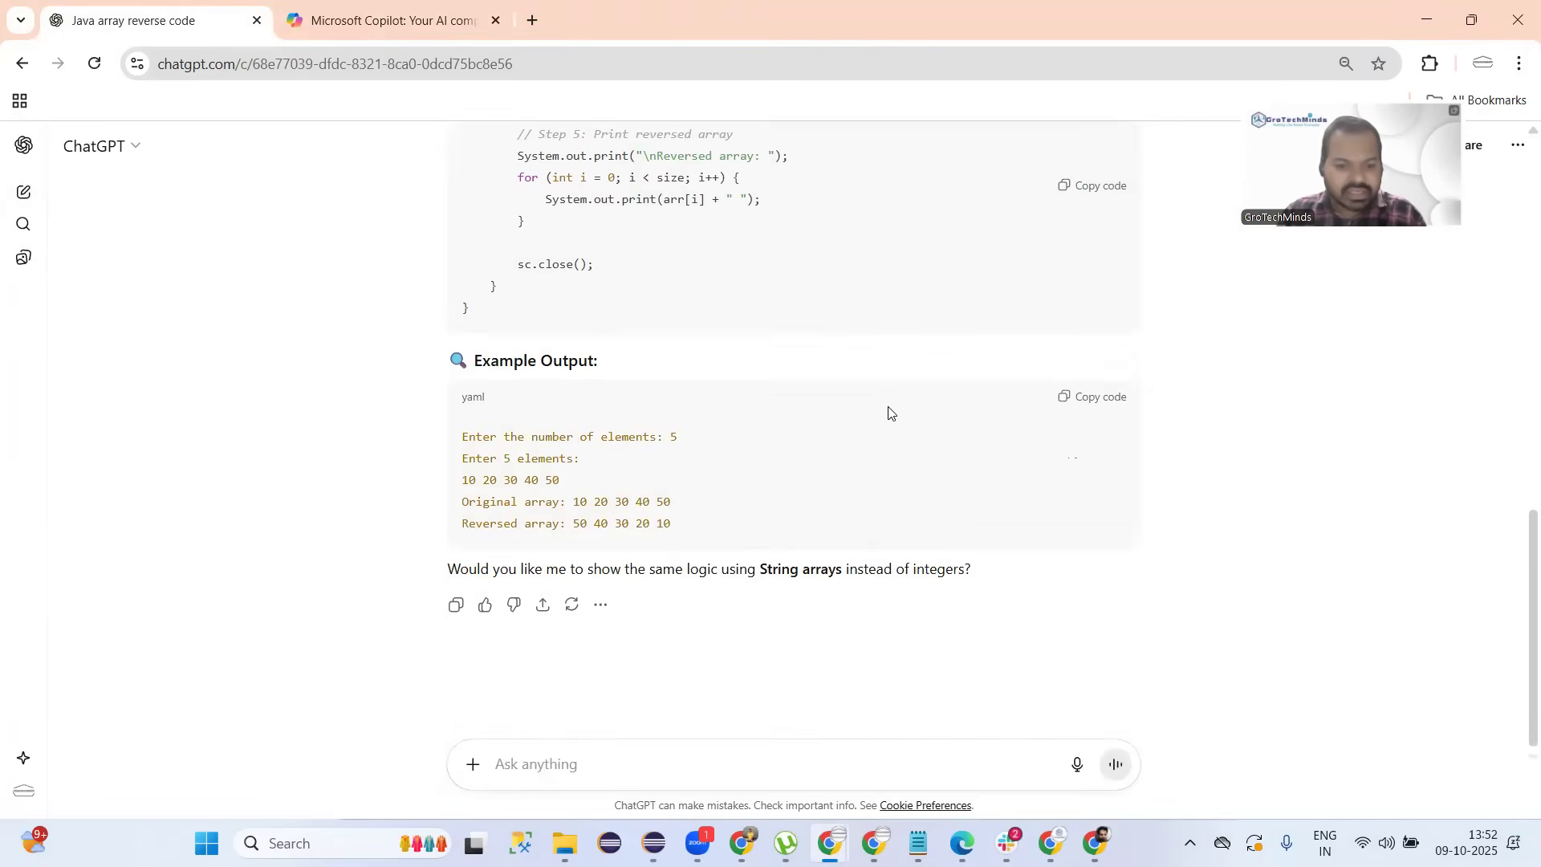
{"action": "scroll", "coordinate": [888, 414], "scroll_direction": "up", "scroll_amount": 6}
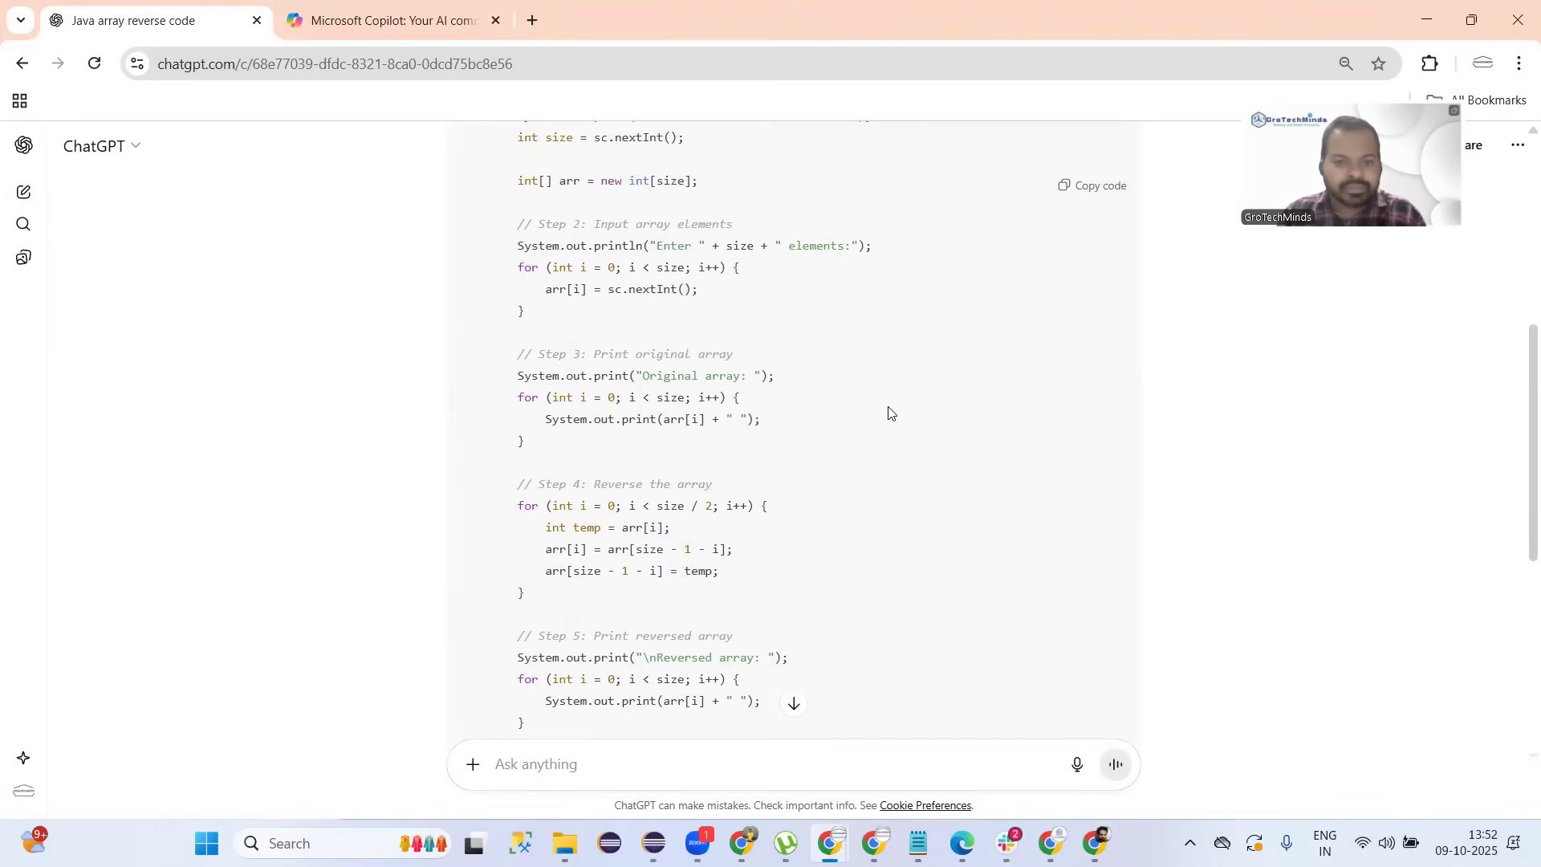
{"action": "left_click_drag", "start_coordinate": [516, 225], "coordinate": [709, 724]}
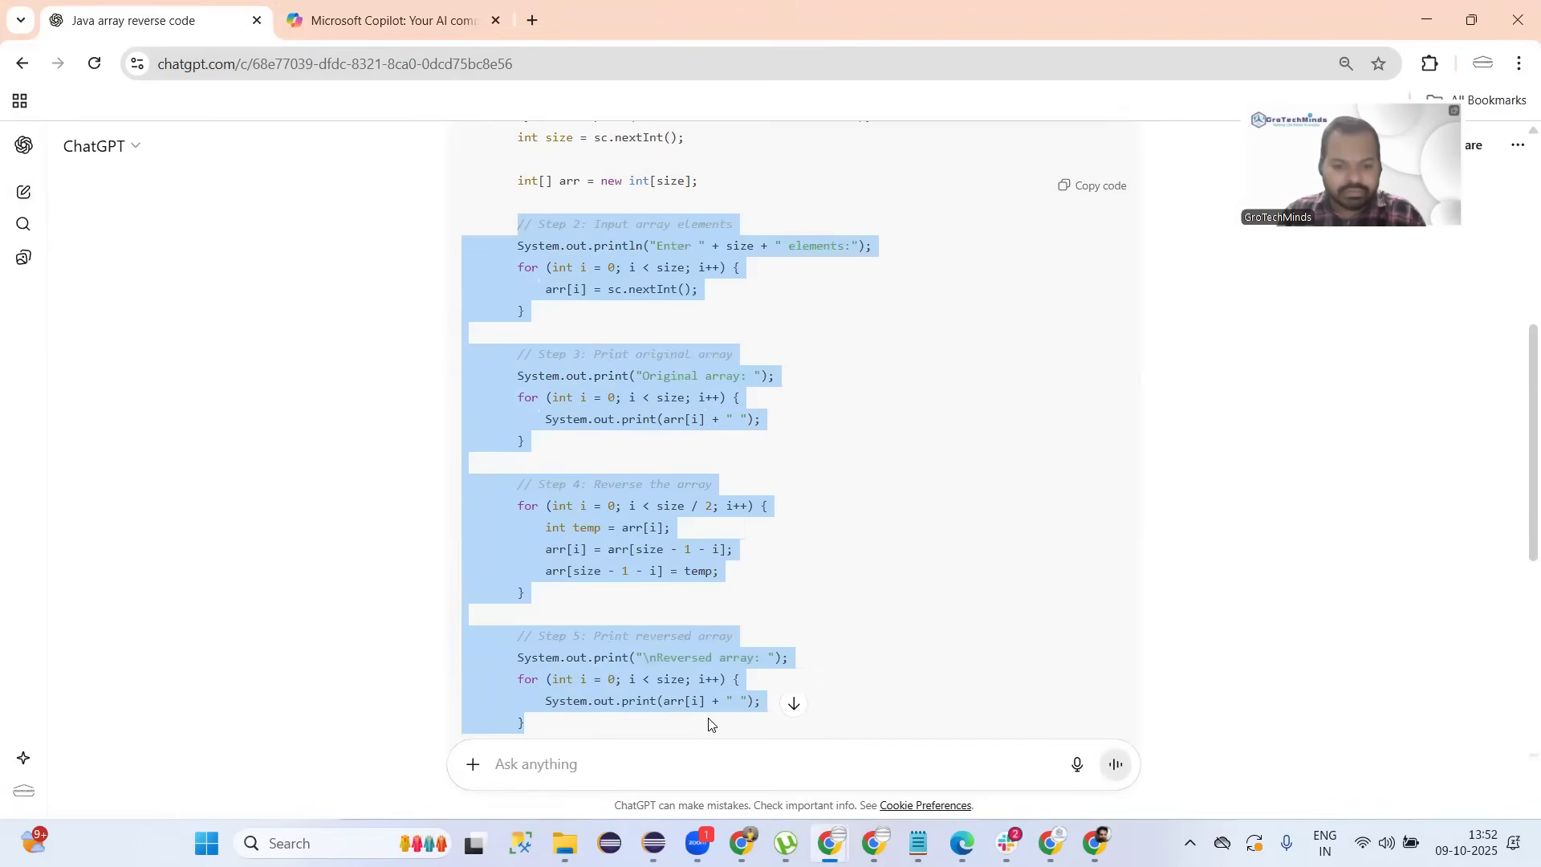
{"action": "left_click", "coordinate": [955, 530]}
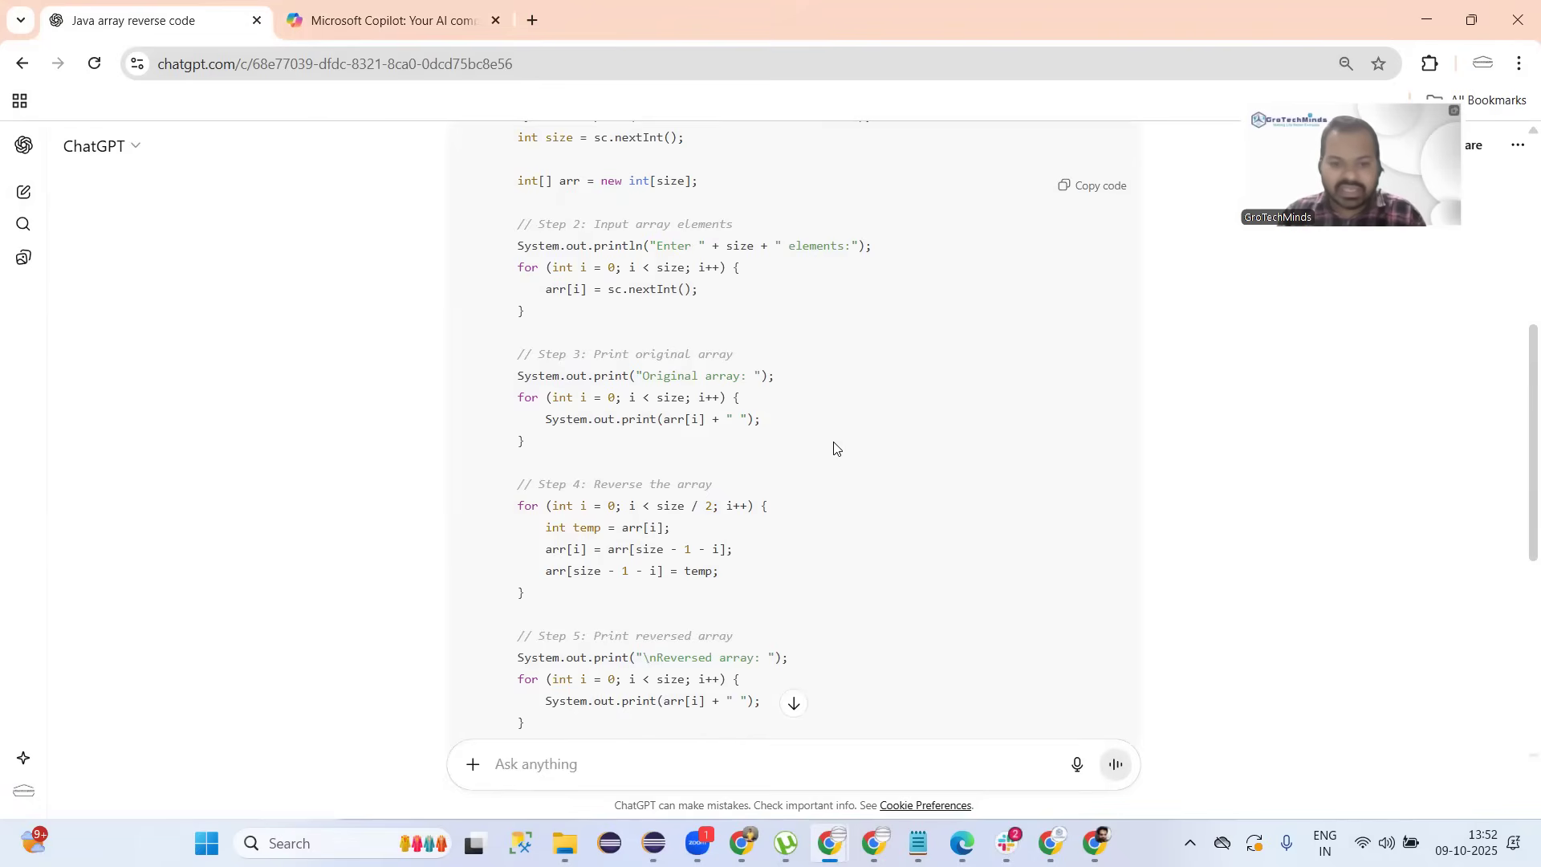
{"action": "scroll", "coordinate": [834, 448], "scroll_direction": "down", "scroll_amount": 3}
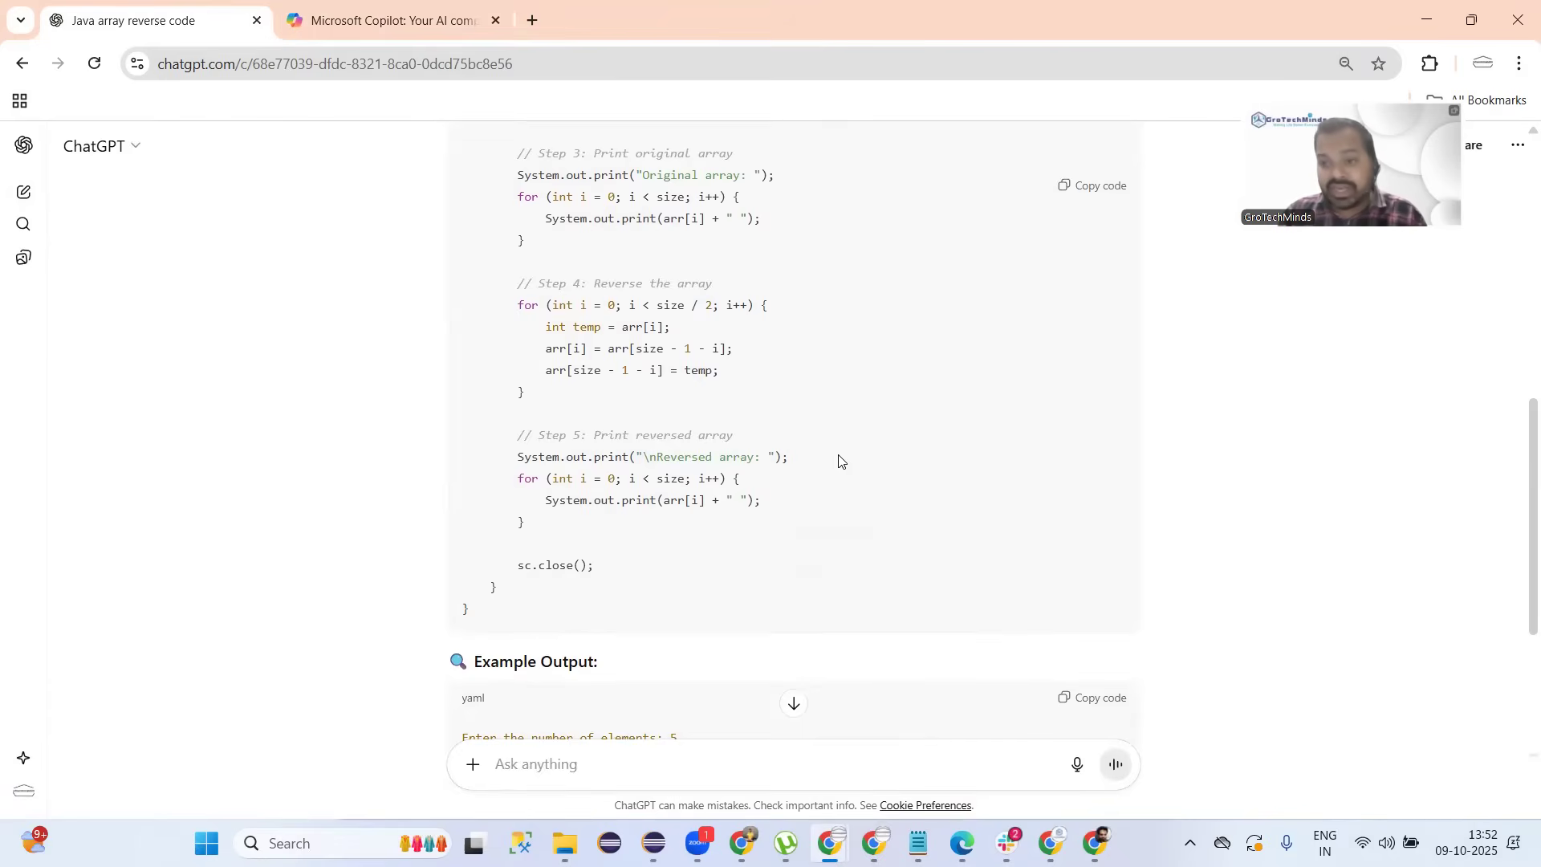
{"action": "scroll", "coordinate": [839, 461], "scroll_direction": "down", "scroll_amount": 4}
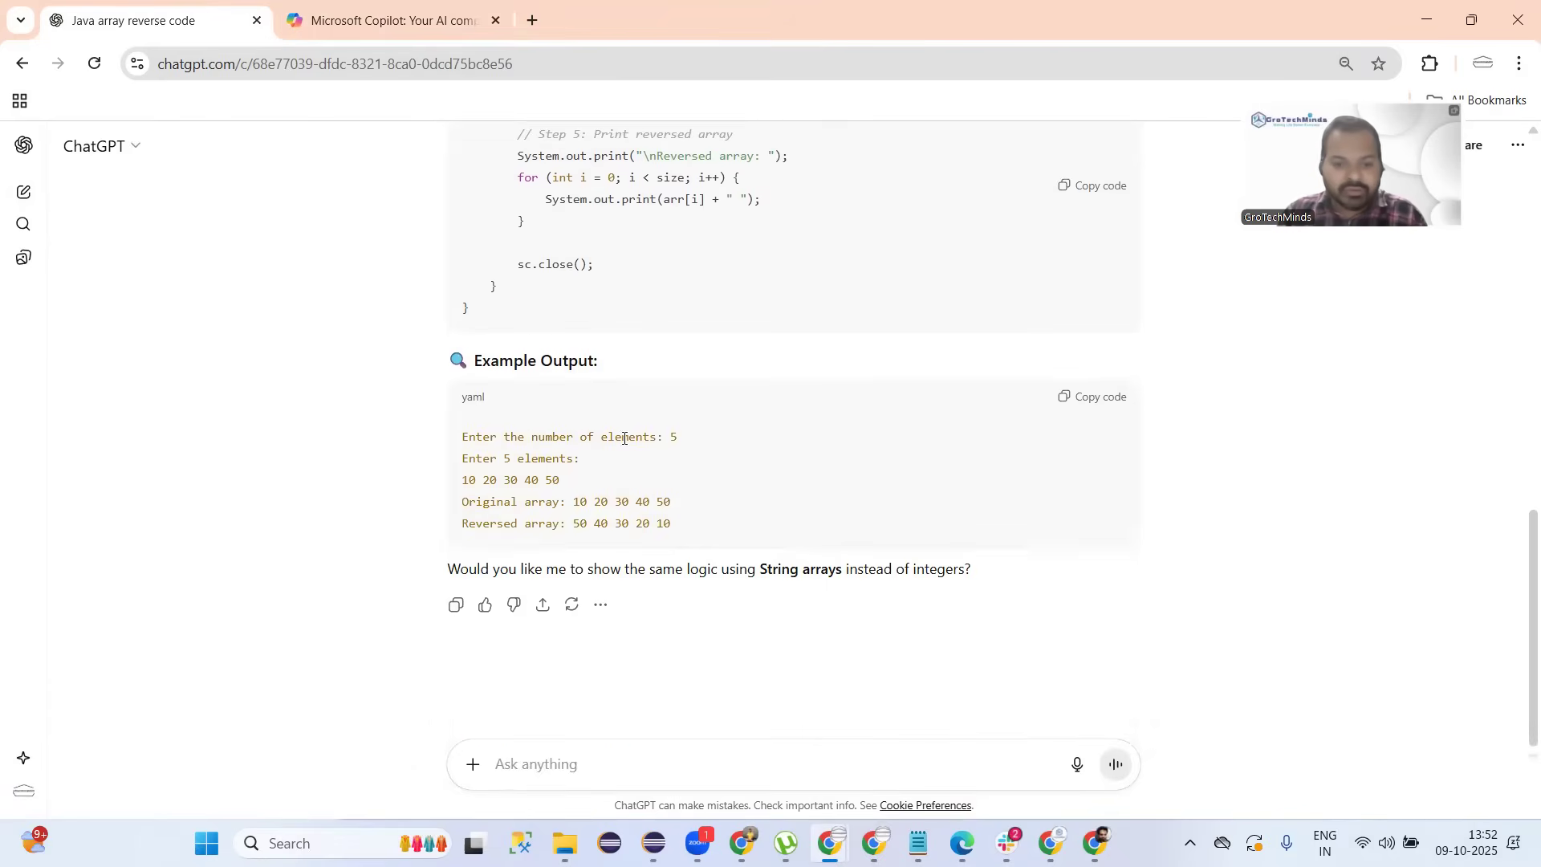
{"action": "left_click_drag", "start_coordinate": [688, 438], "coordinate": [578, 481]}
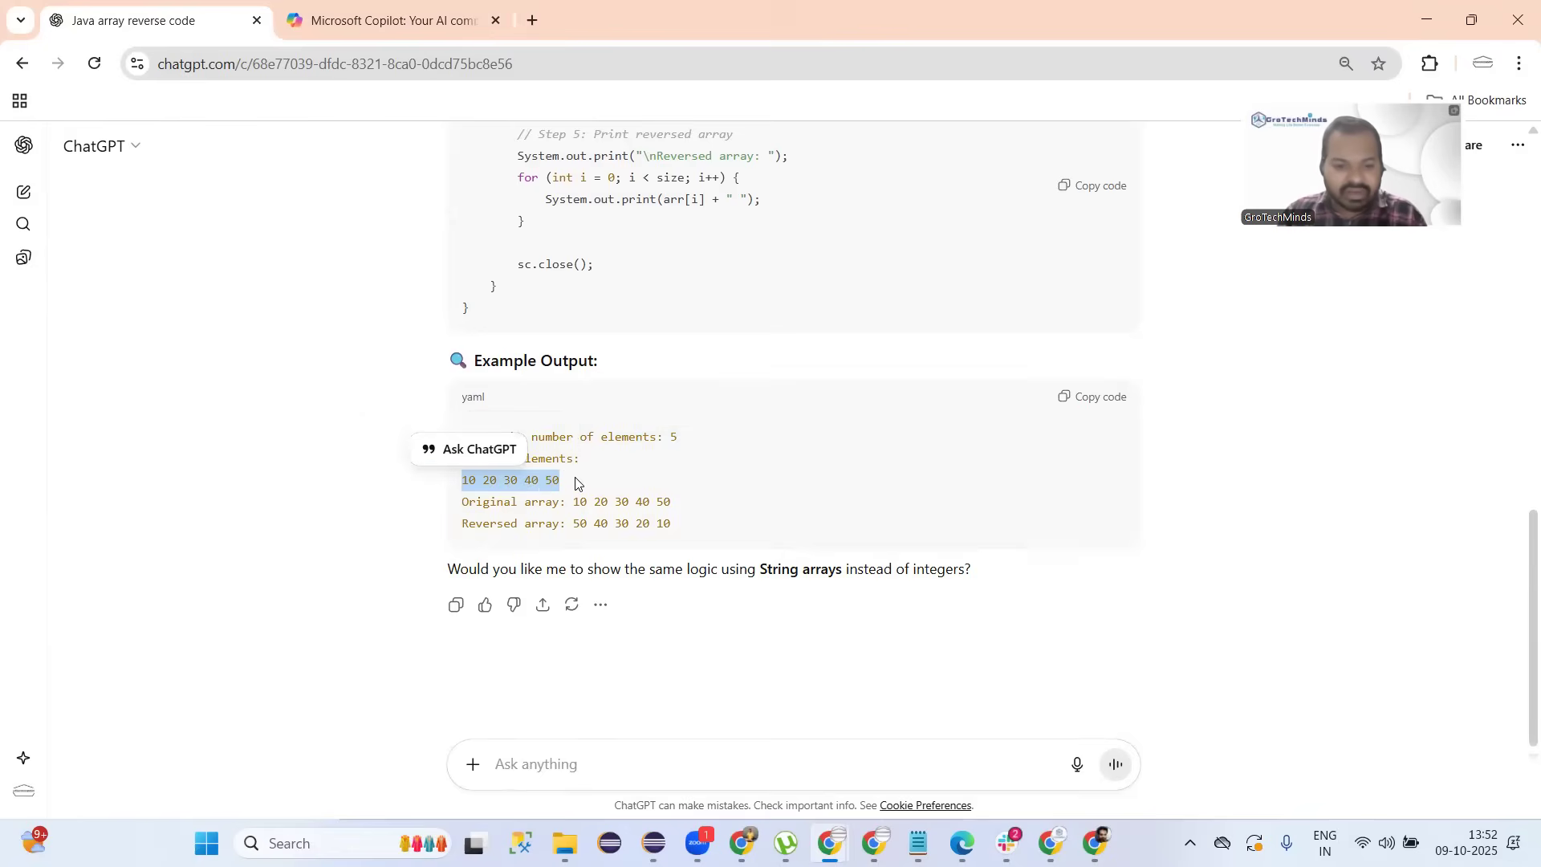
{"action": "left_click_drag", "start_coordinate": [710, 503], "coordinate": [565, 523]}
{"action": "scroll", "coordinate": [776, 560], "scroll_direction": "up", "scroll_amount": 2}
{"action": "scroll", "coordinate": [776, 560], "scroll_direction": "up", "scroll_amount": 2}
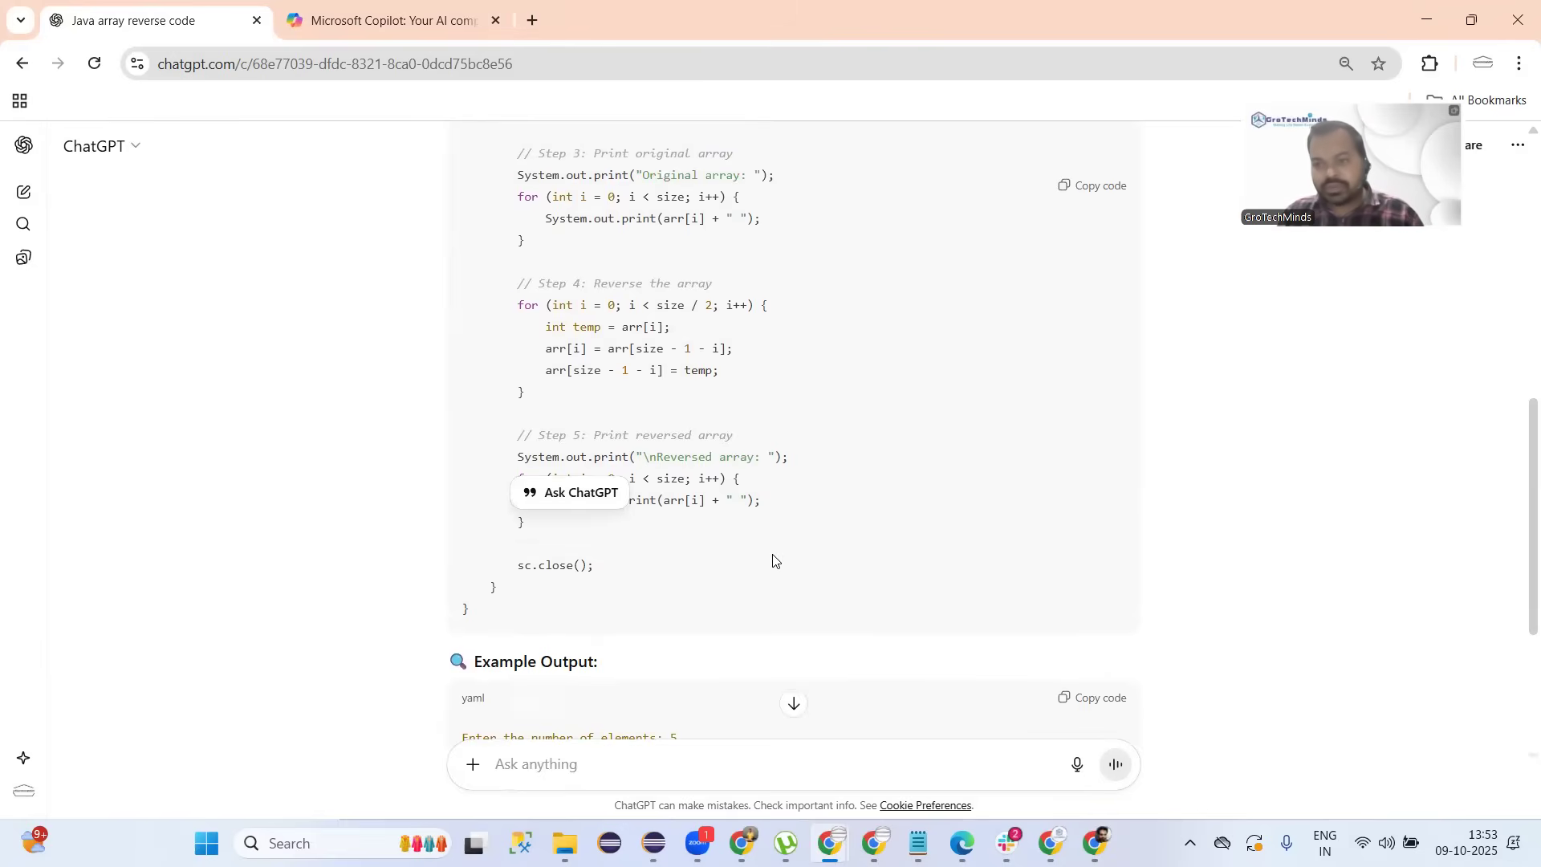
{"action": "scroll", "coordinate": [763, 532], "scroll_direction": "up", "scroll_amount": 5}
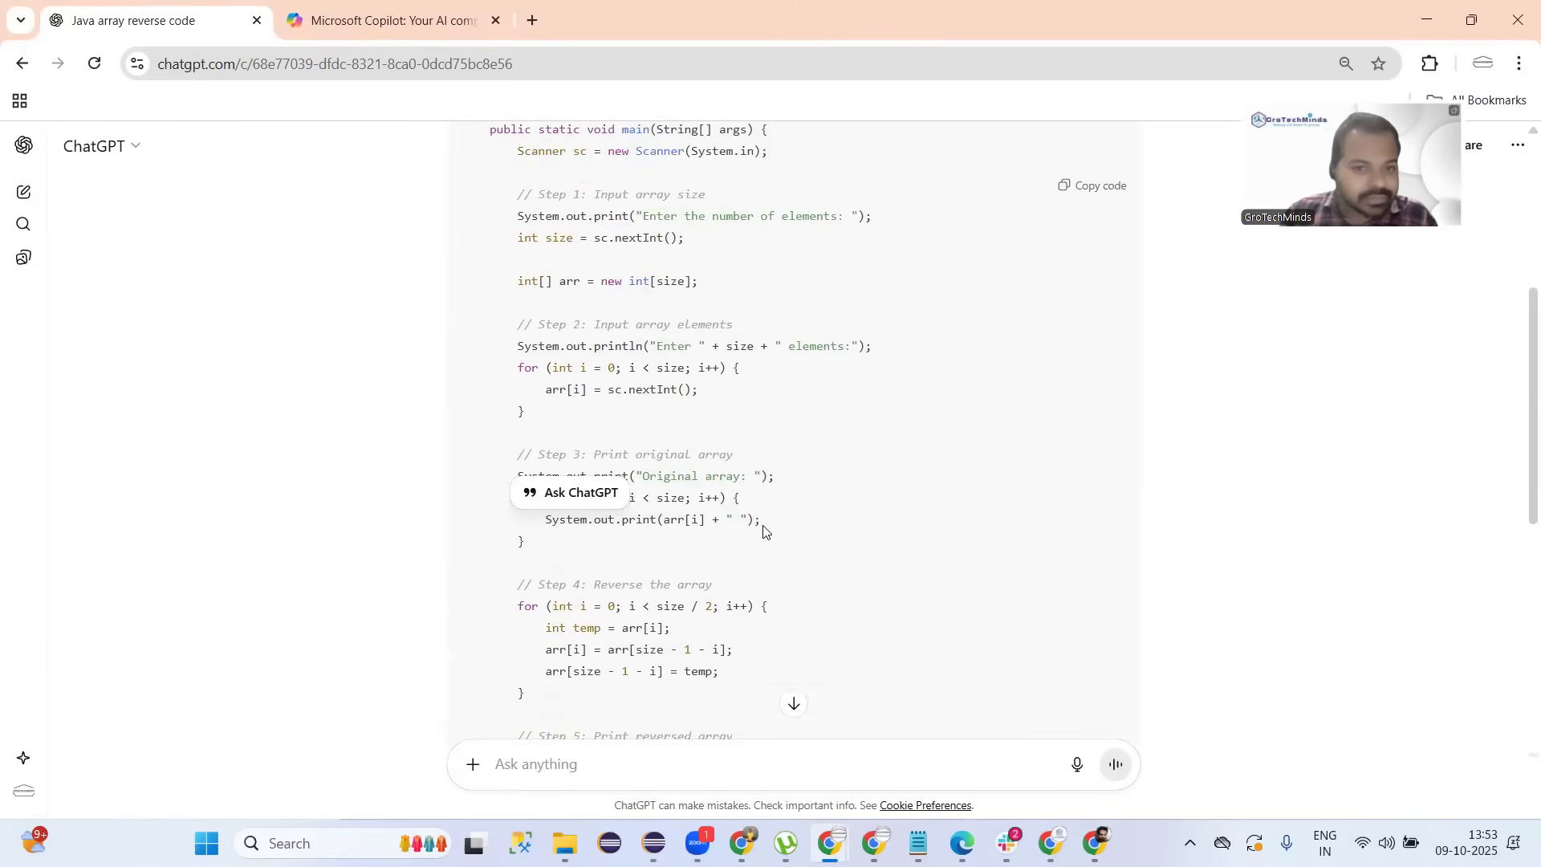
{"action": "scroll", "coordinate": [763, 532], "scroll_direction": "up", "scroll_amount": 4}
{"action": "scroll", "coordinate": [764, 529], "scroll_direction": "down", "scroll_amount": 13}
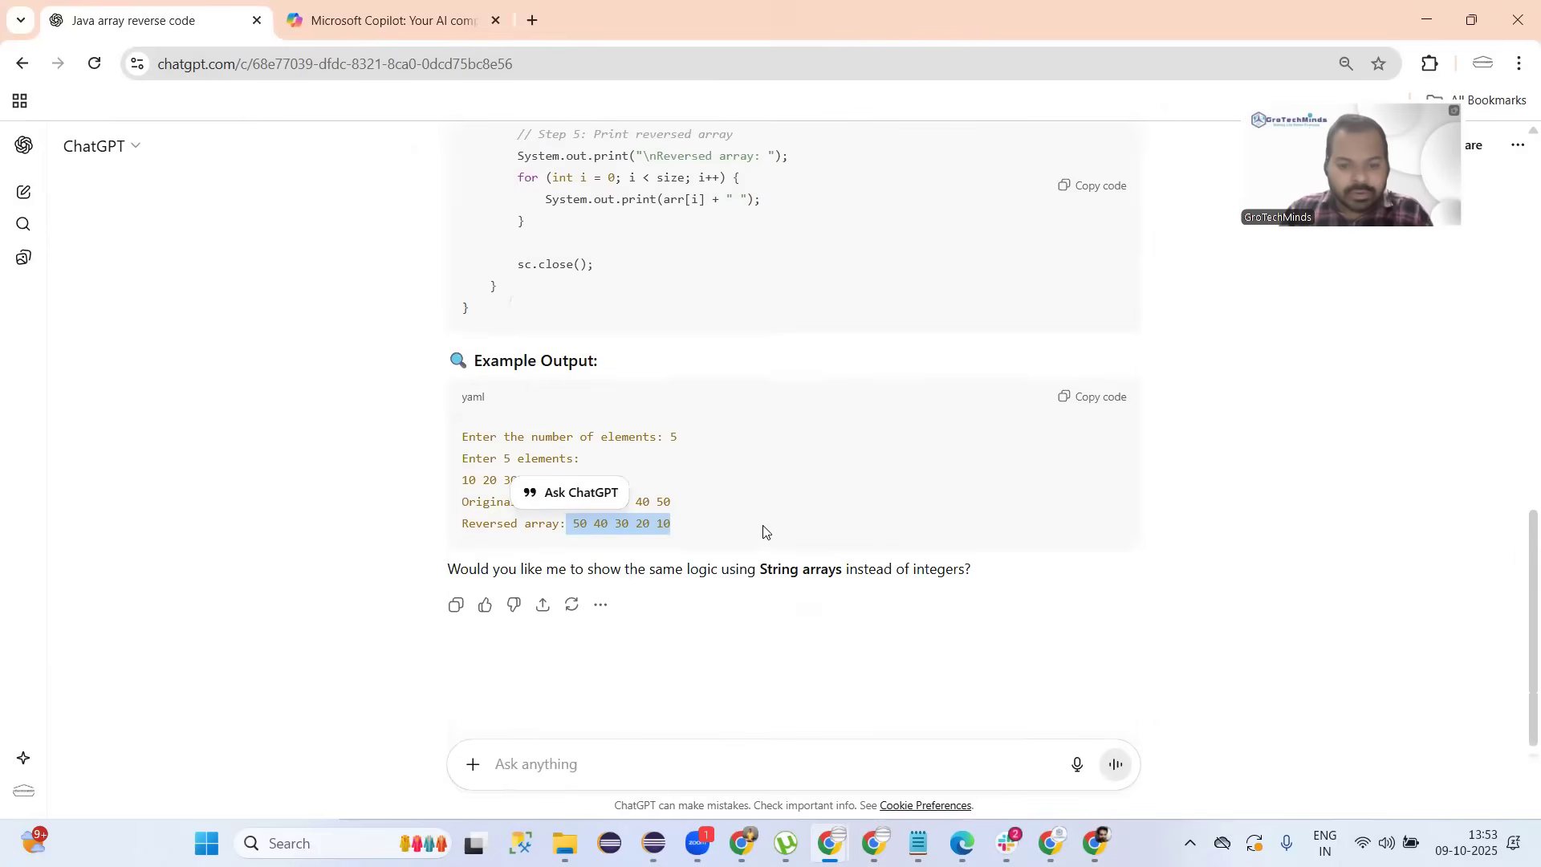
{"action": "triple_click", "coordinate": [783, 568]}
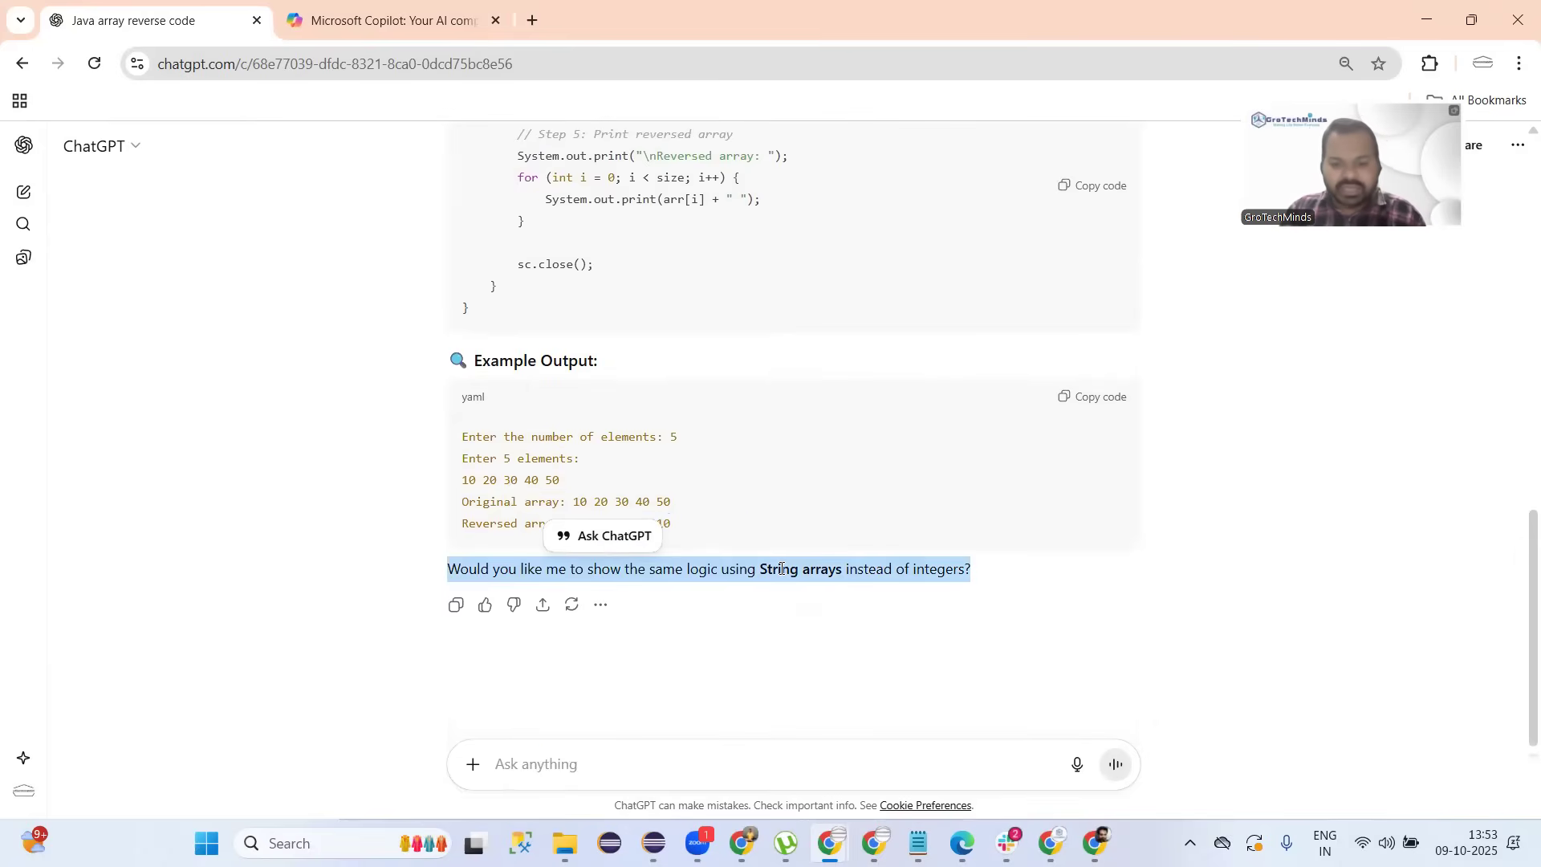
{"action": "left_click", "coordinate": [438, 24]}
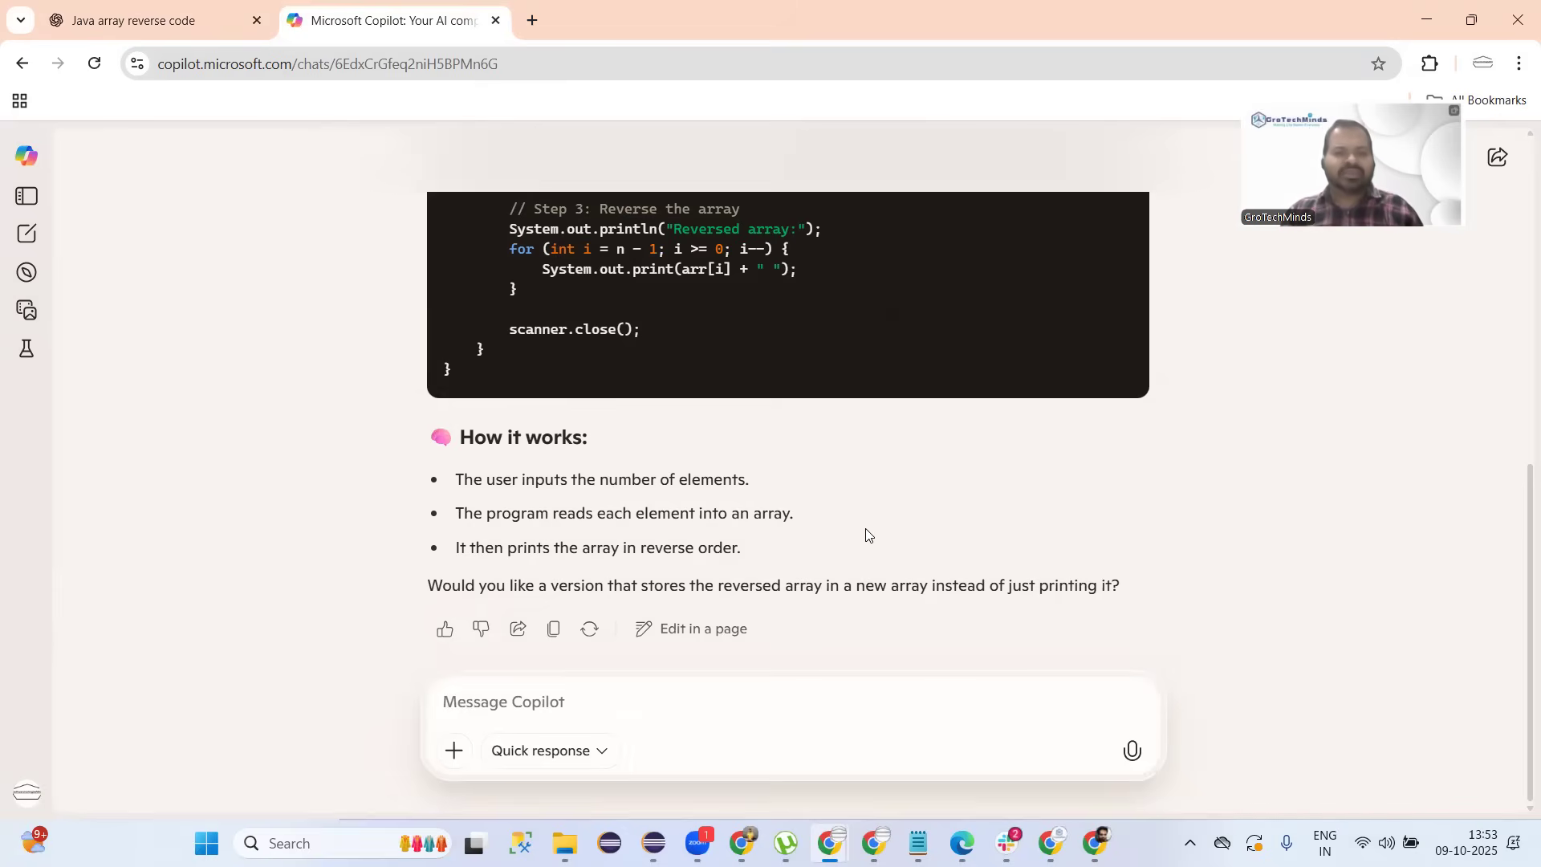
{"action": "left_click", "coordinate": [160, 21]}
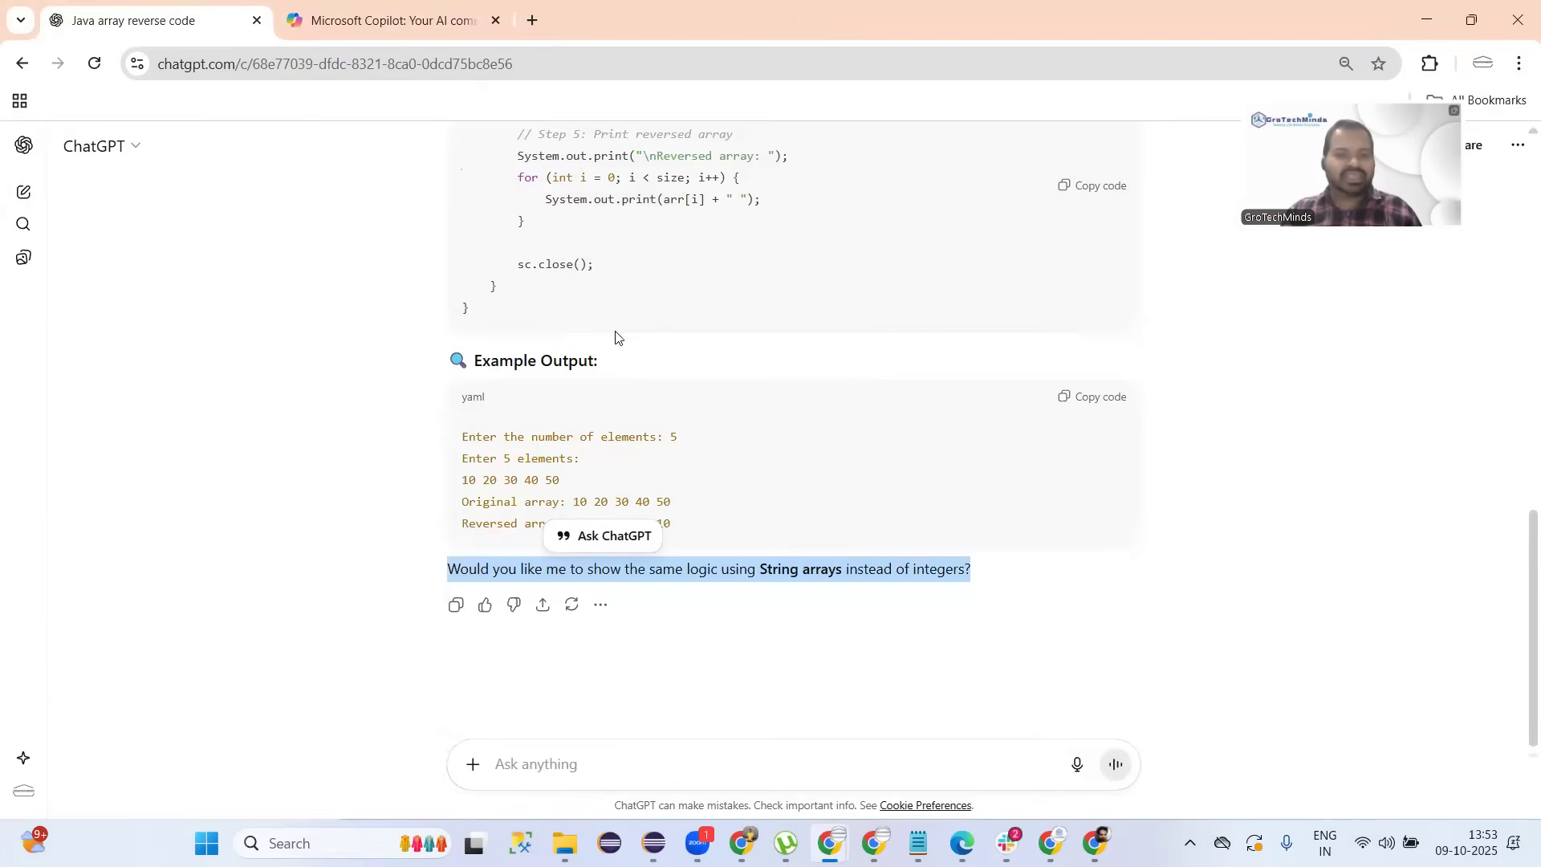